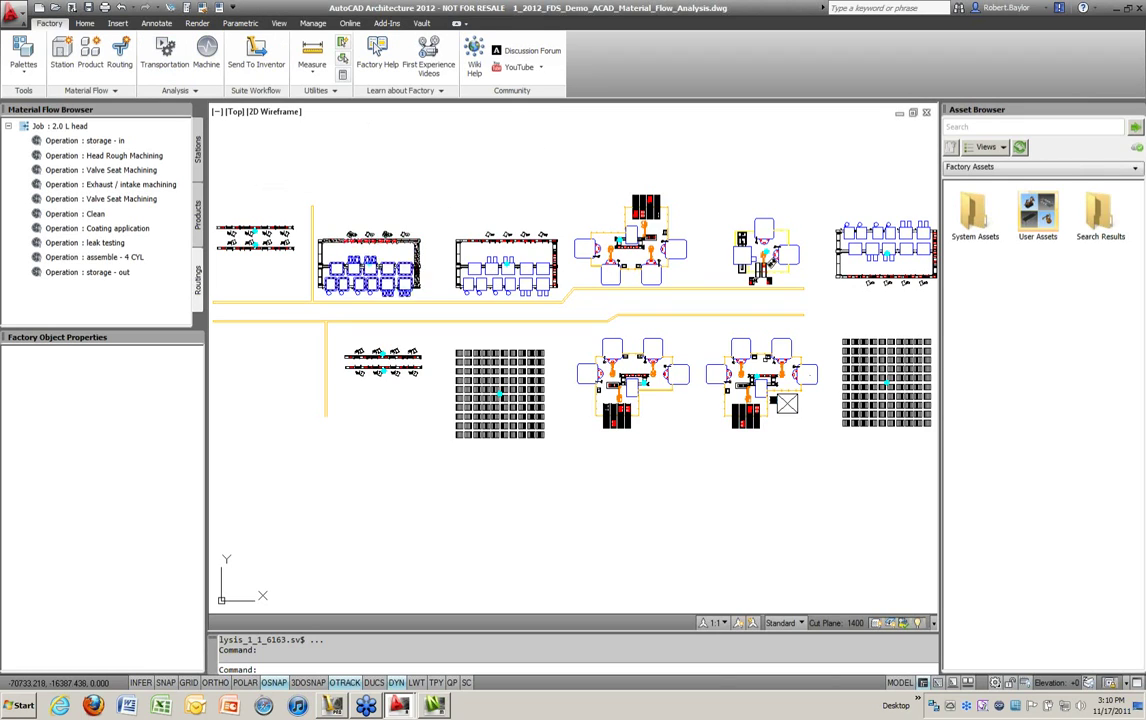
Step: Run the transportation analysis: gauges show 200 fuel, 2.96K cost, 9:59:27 and 10.04M mm
left_click(166, 57)
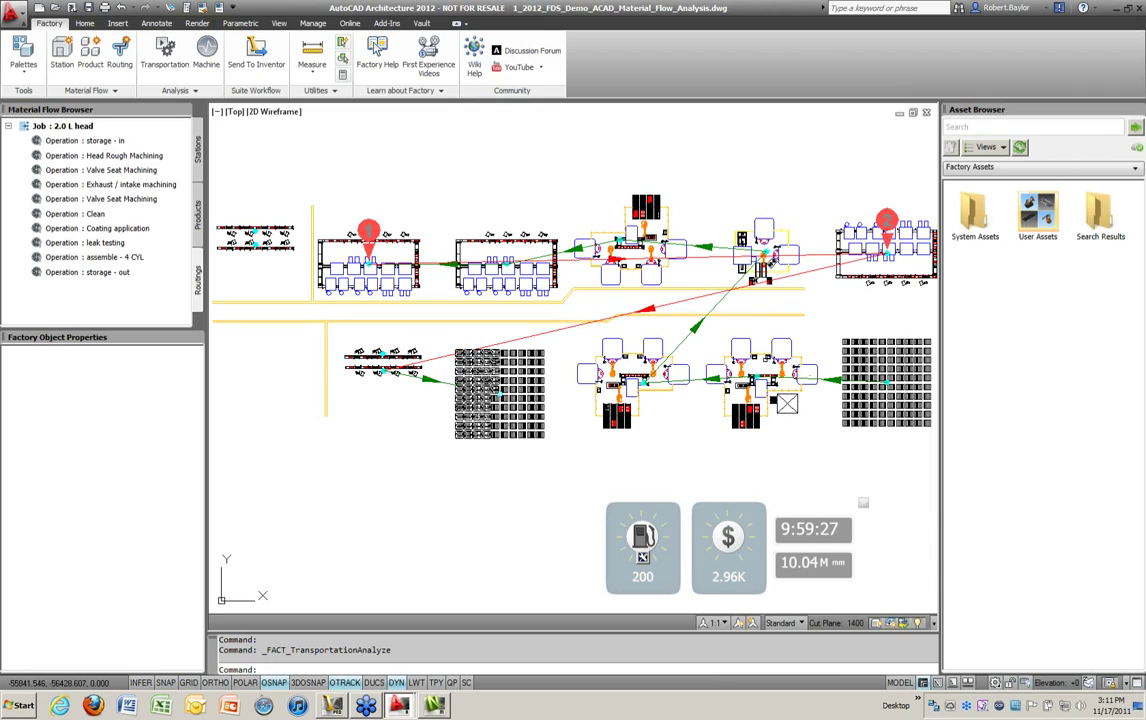
left_click(492, 390)
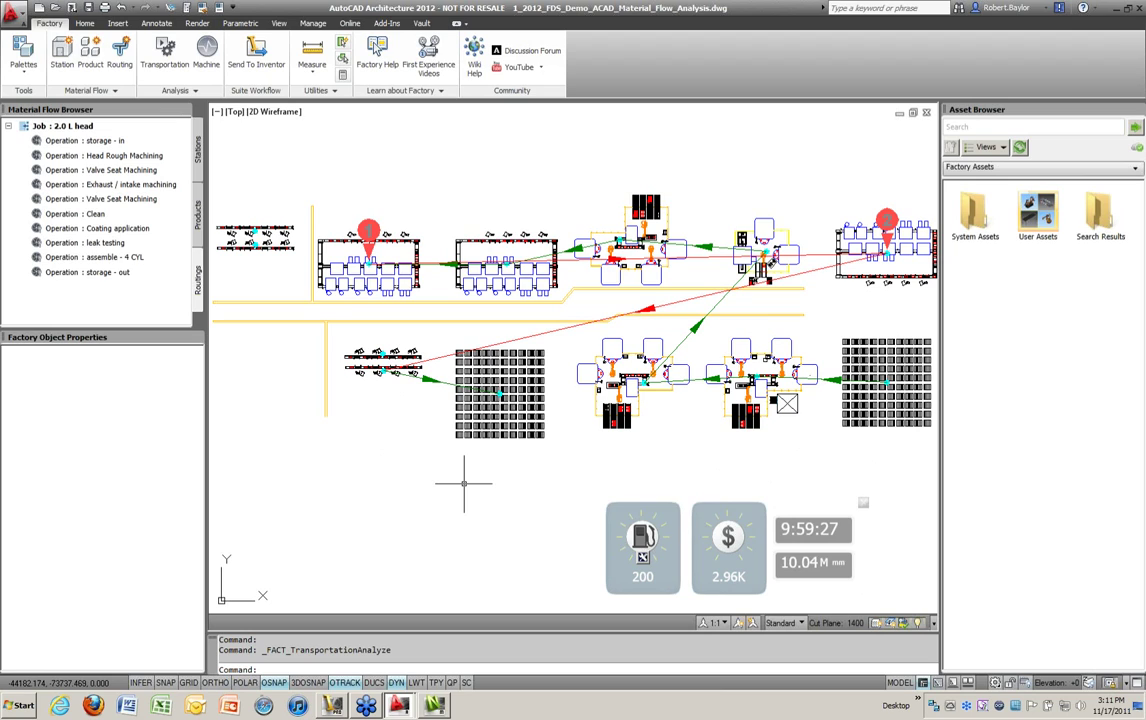
Step: Move the lower storage rack to the far left of the bottom row
type("m")
key("Return")
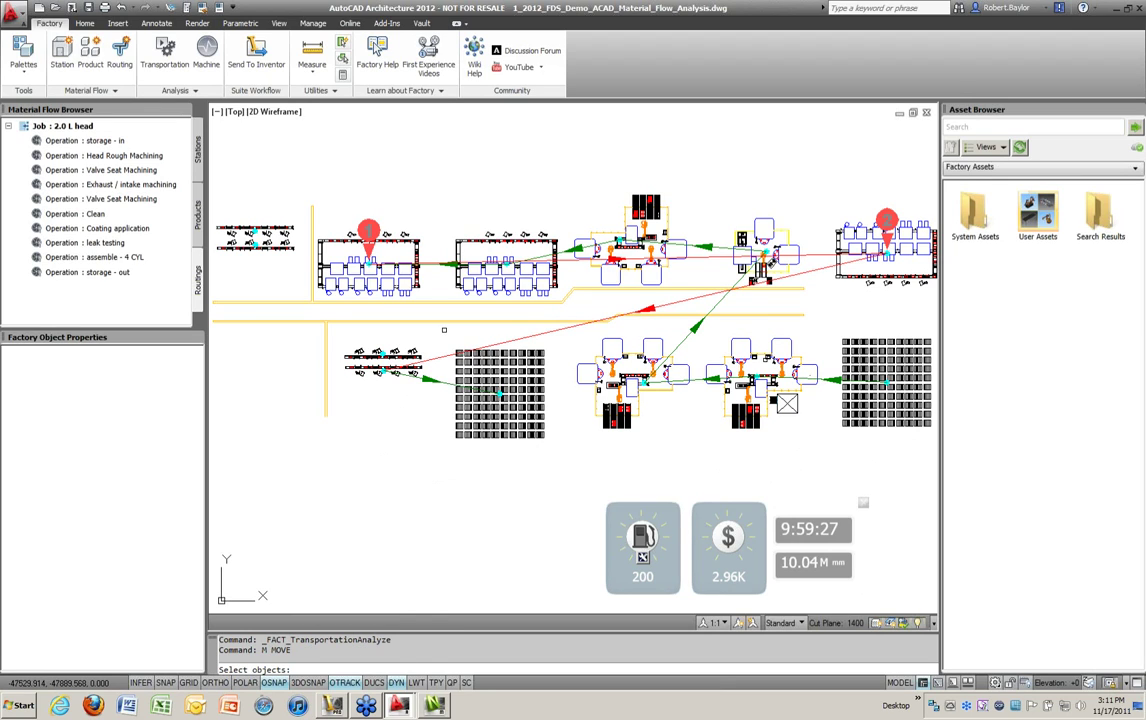
left_click(395, 294)
left_click(509, 422)
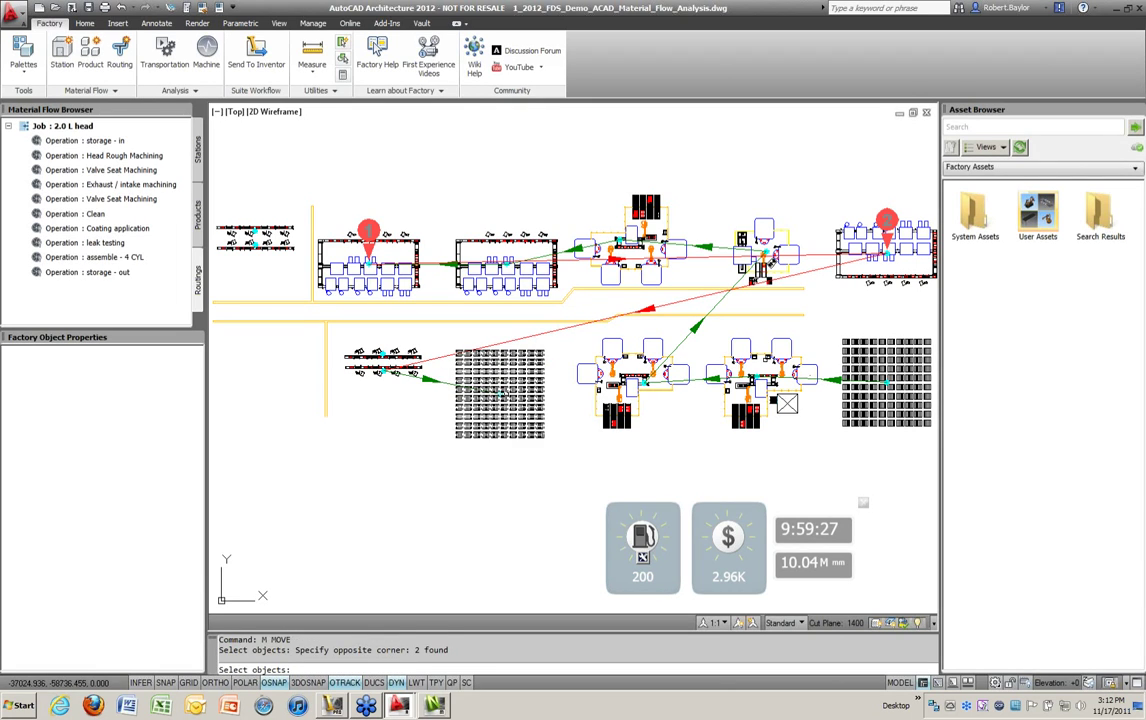
left_click(484, 393)
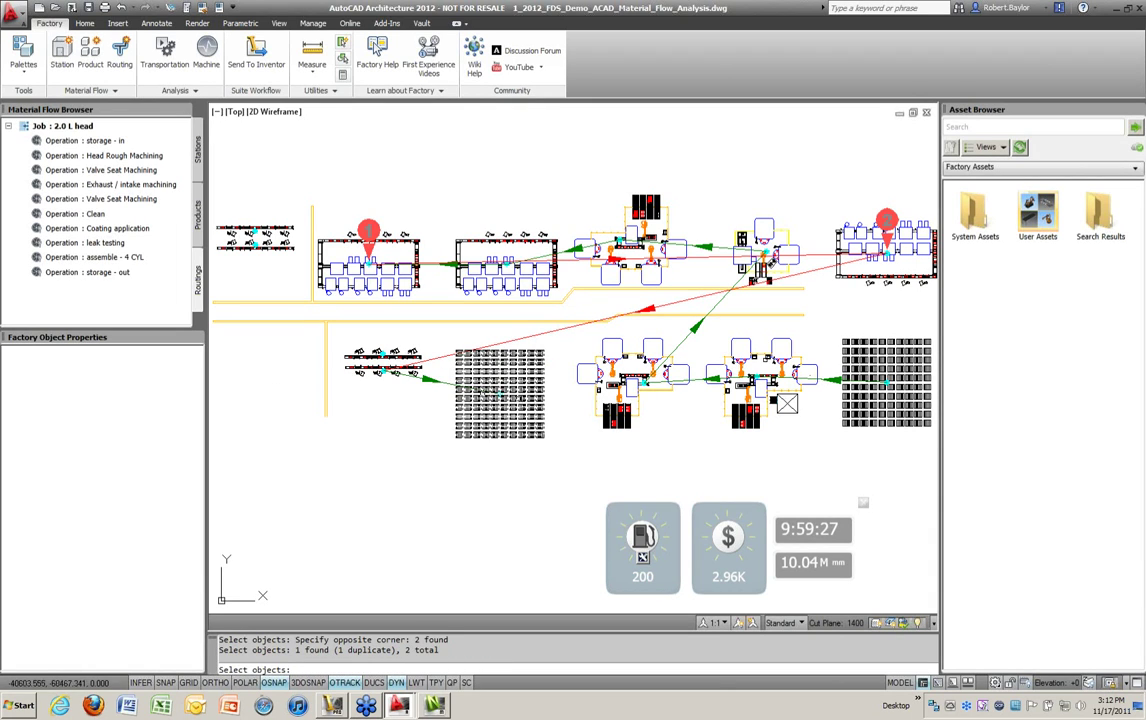
key("Return")
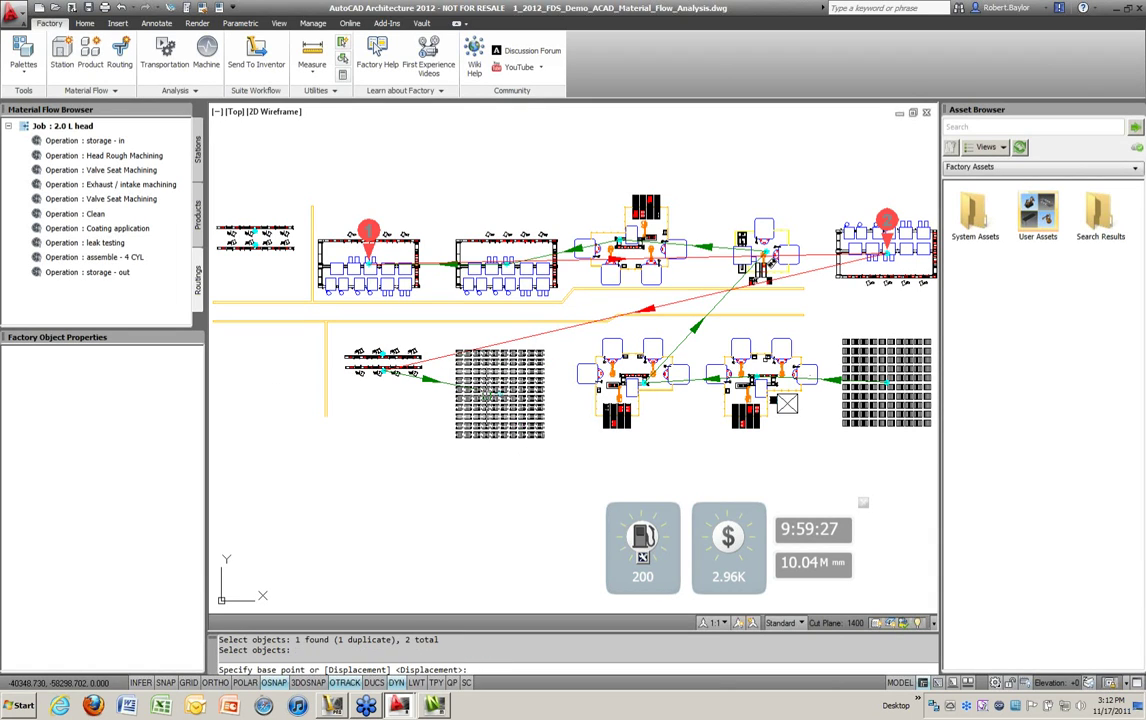
left_click(493, 388)
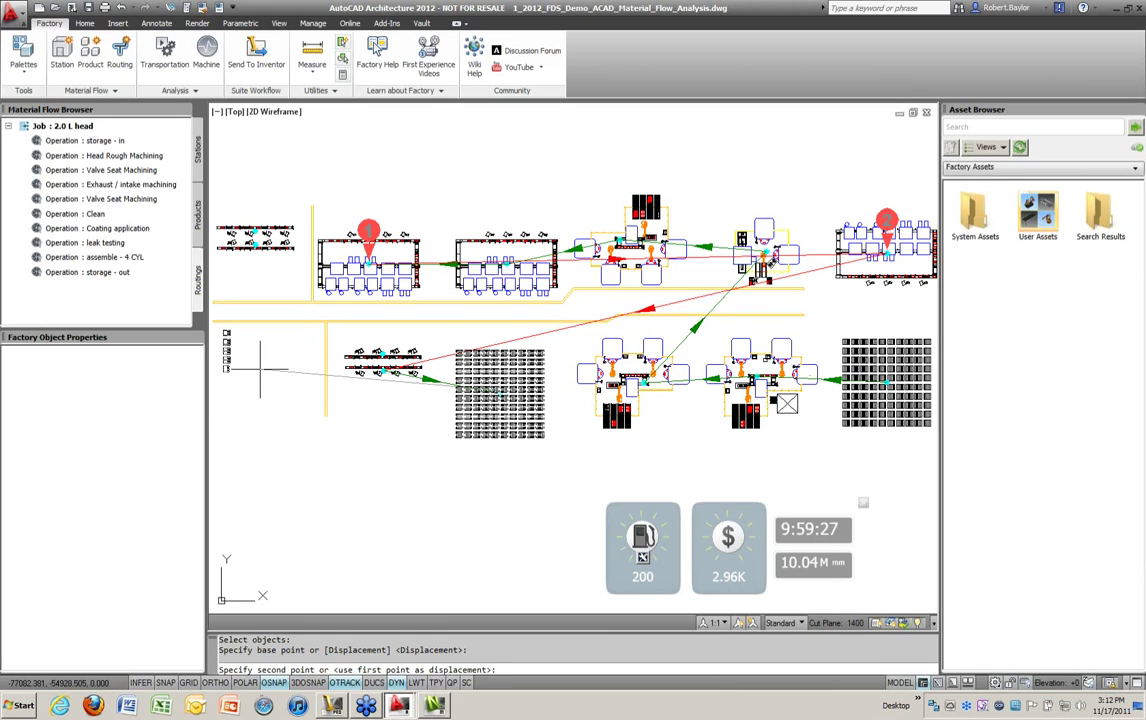
left_click(262, 370)
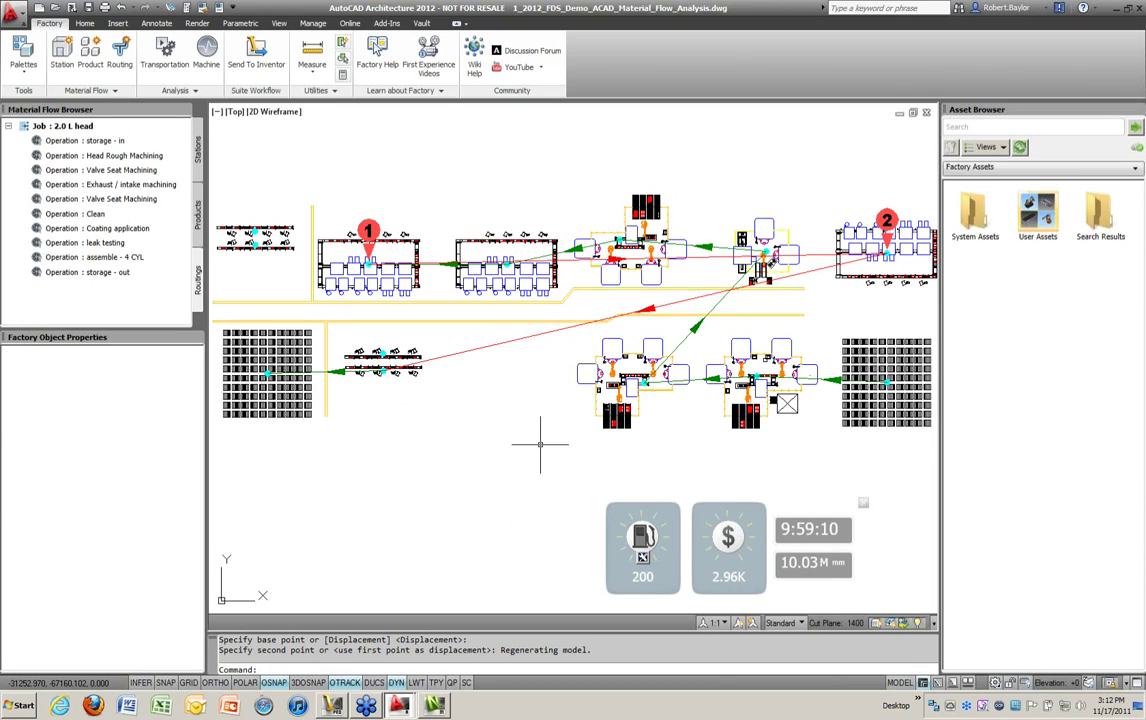
Step: Try moving station 2 to the right edge, then undo that move
key("Return")
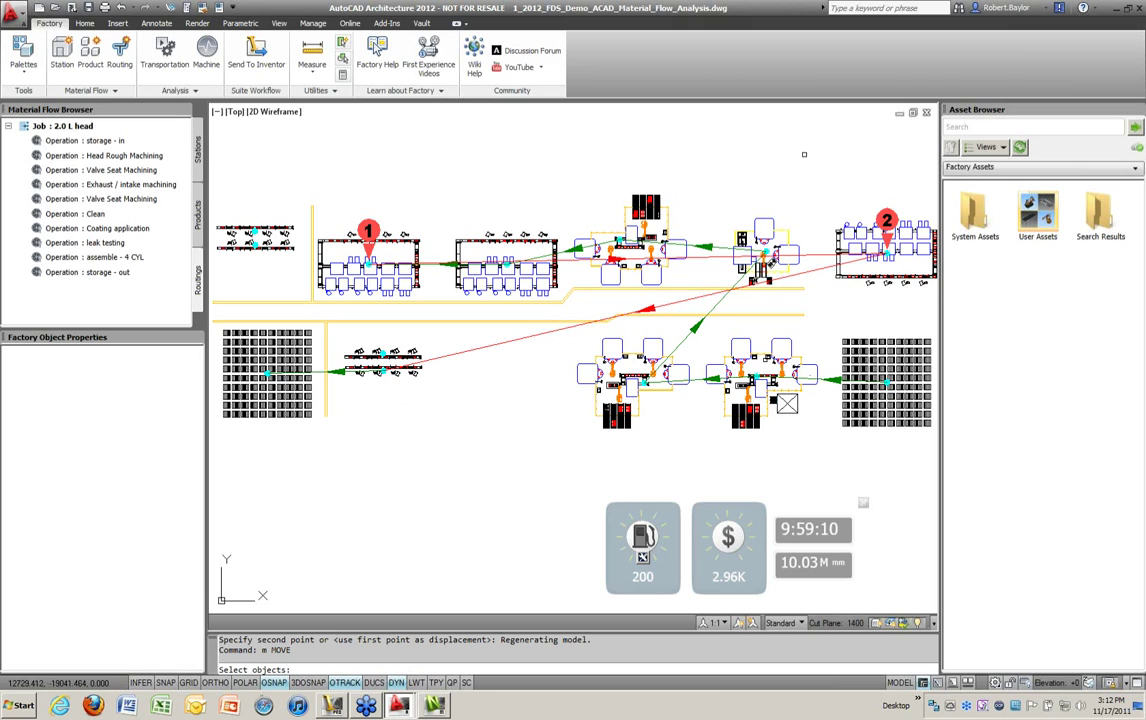
left_click(802, 154)
middle_click_drag(900, 300, 799, 300)
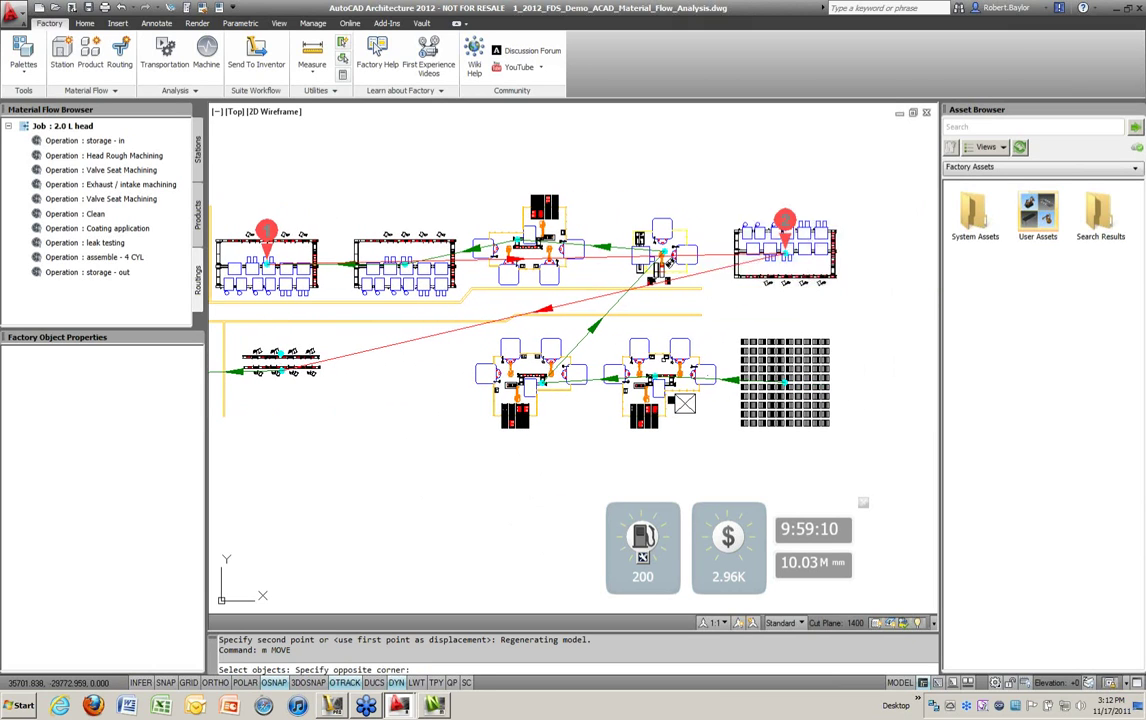
left_click(879, 310)
key("Return")
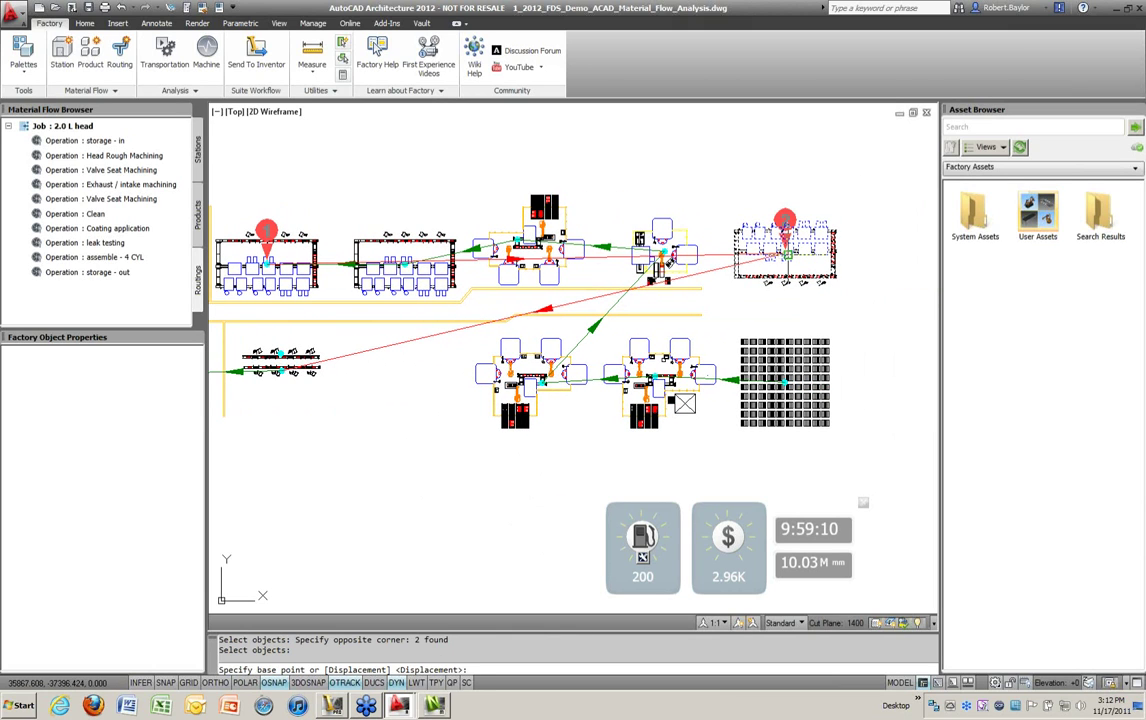
left_click(662, 255)
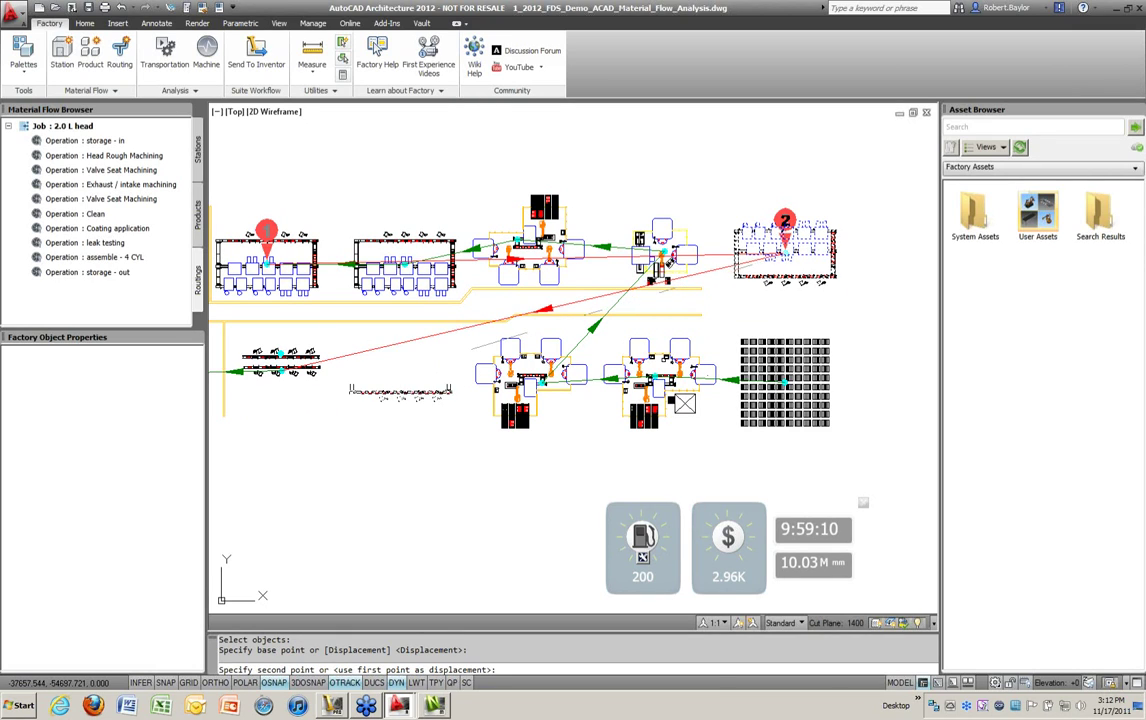
left_click(792, 465)
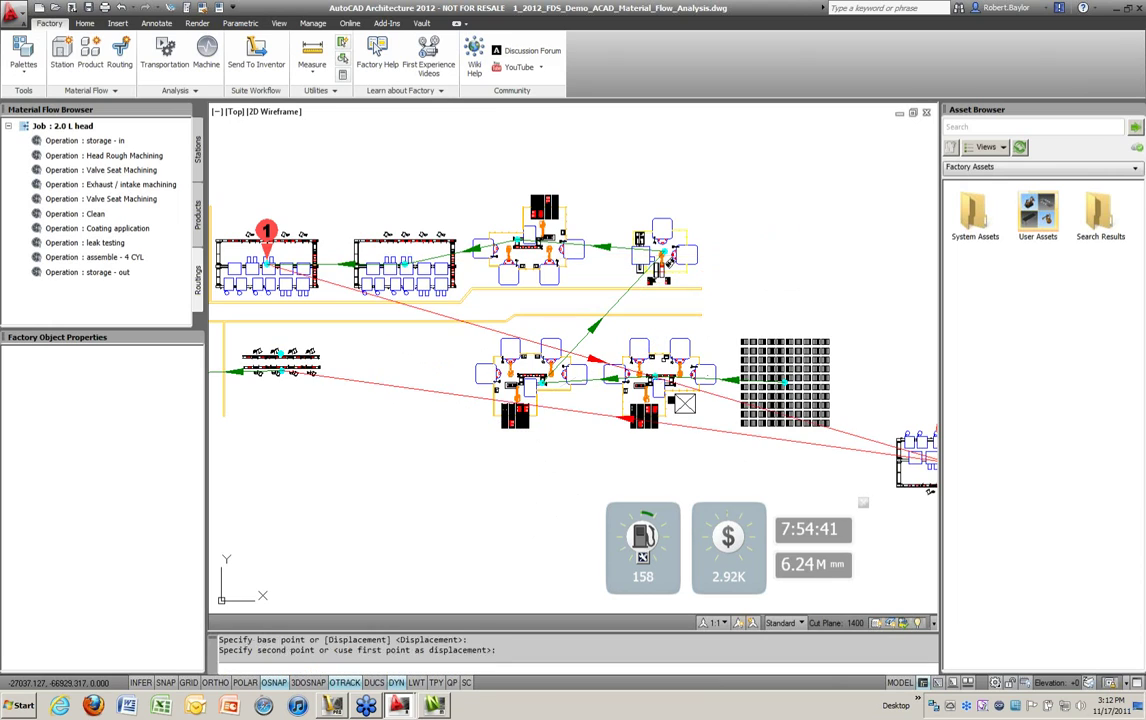
key("Escape")
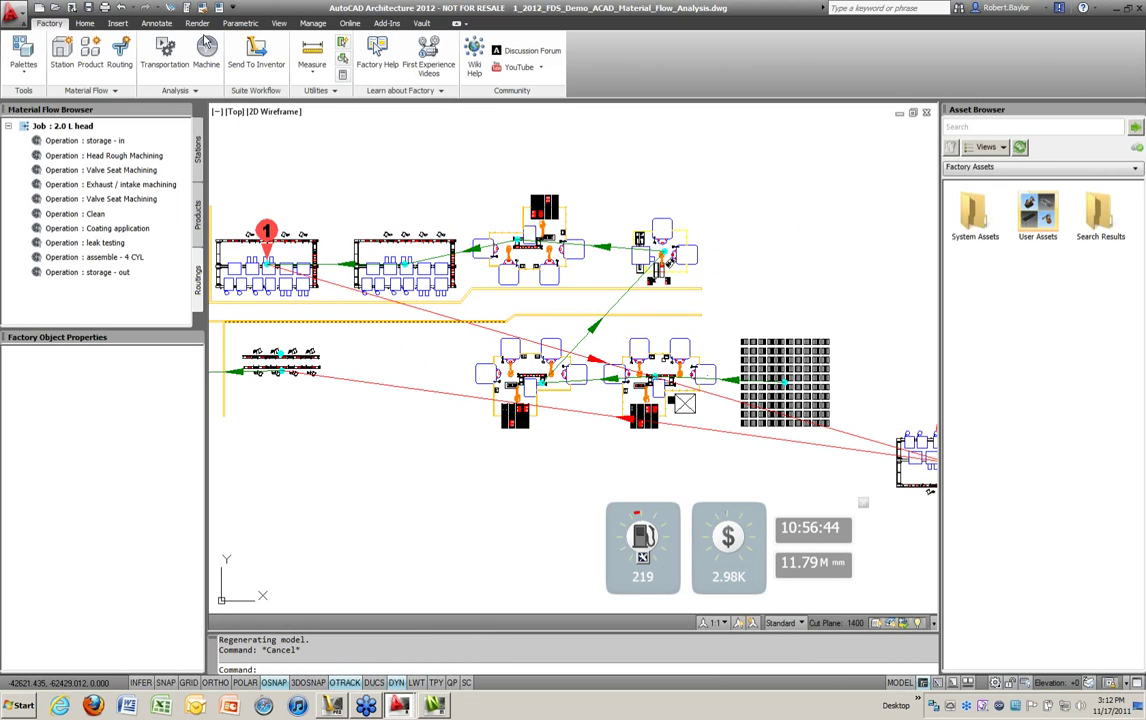
left_click(122, 8)
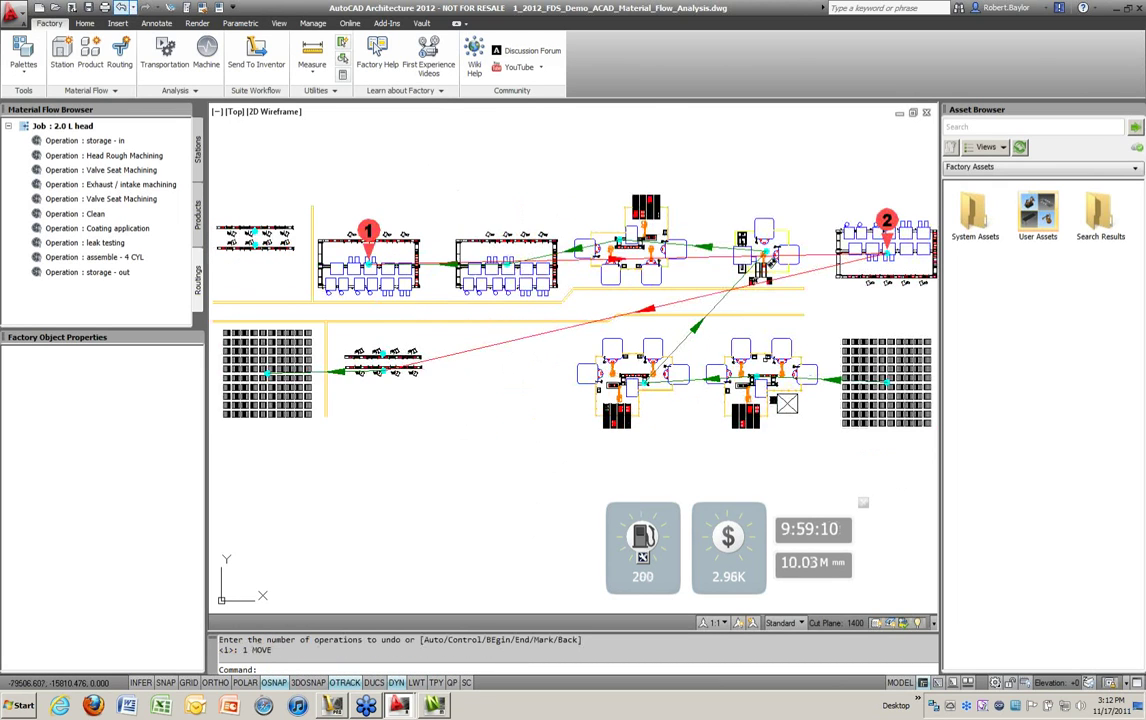
Step: Move station 2 to the lower middle, giving 160 fuel, 2.92K cost, 7:59:41 and 6.39M mm
scroll(579, 350, "down", 3)
scroll(587, 355, "up", 2)
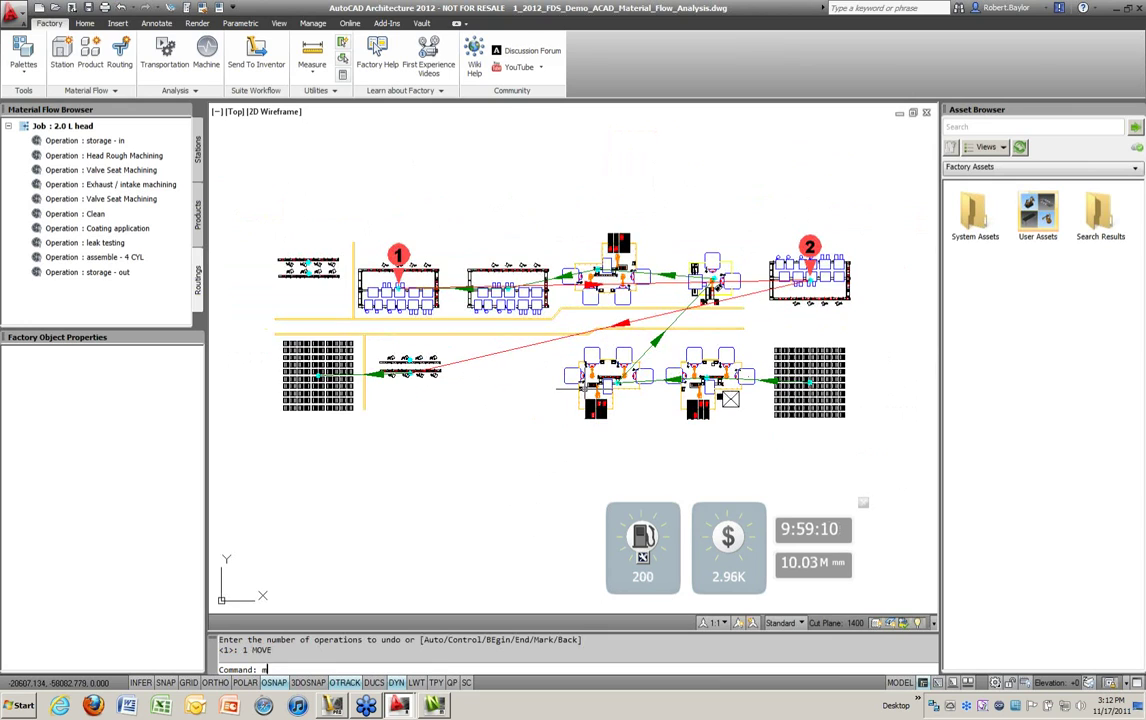
type("m")
key("Return")
left_click(761, 230)
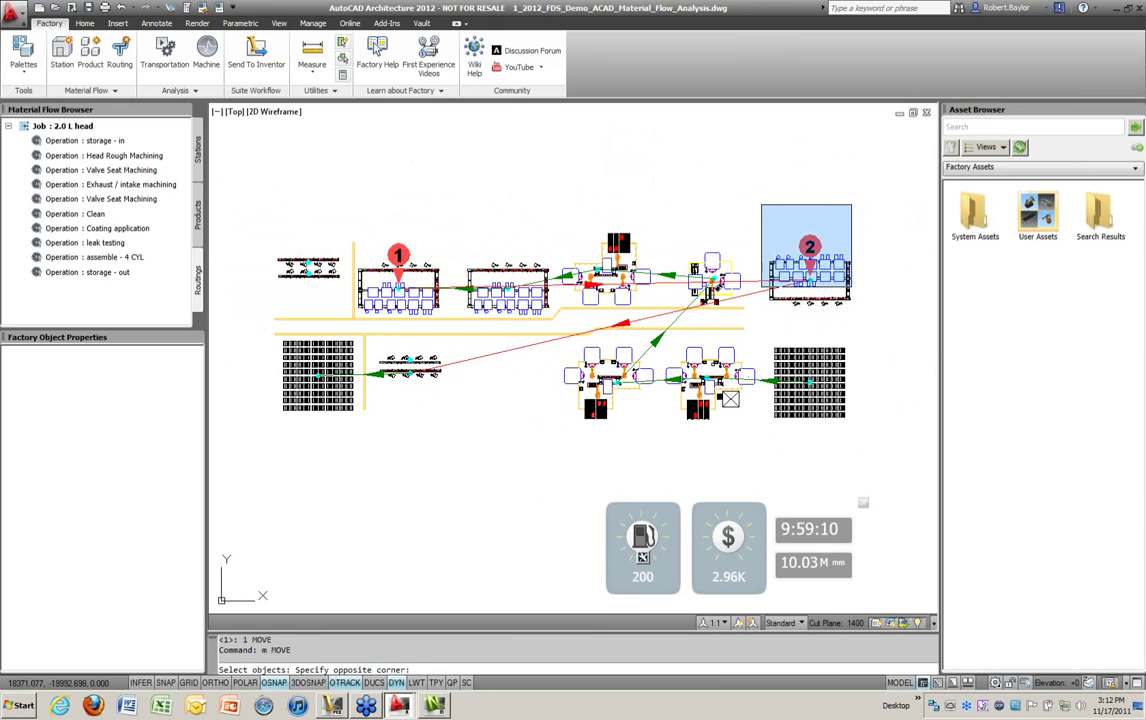
left_click(861, 319)
key("Return")
left_click(735, 246)
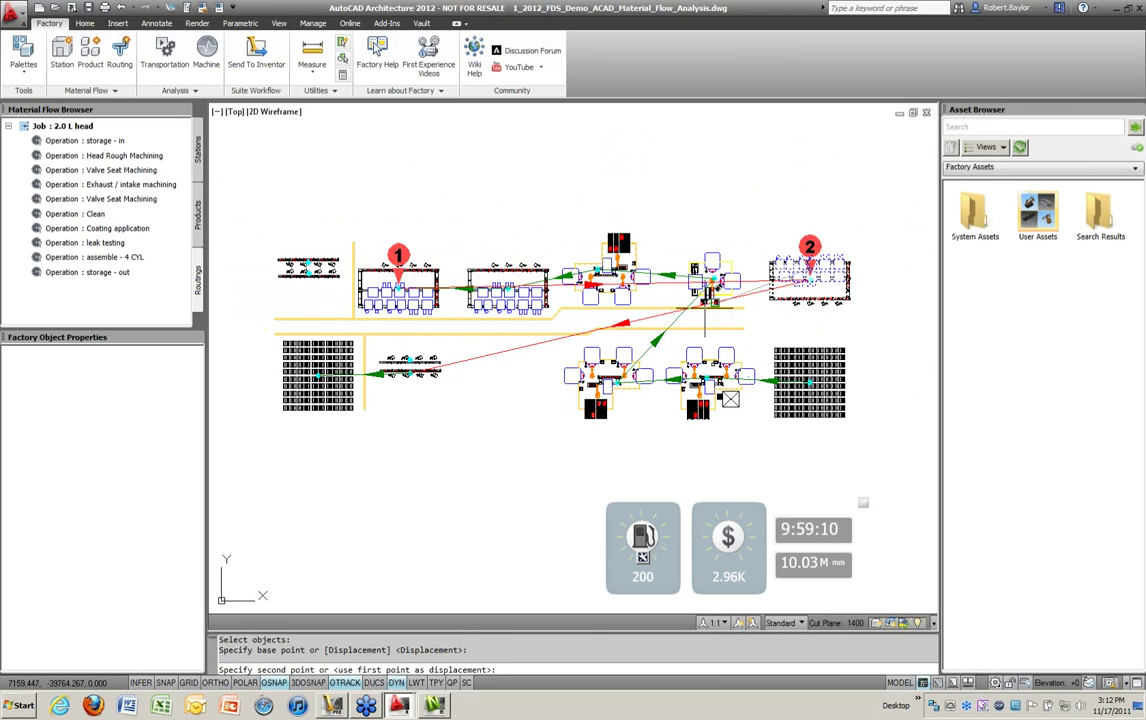
left_click(513, 380)
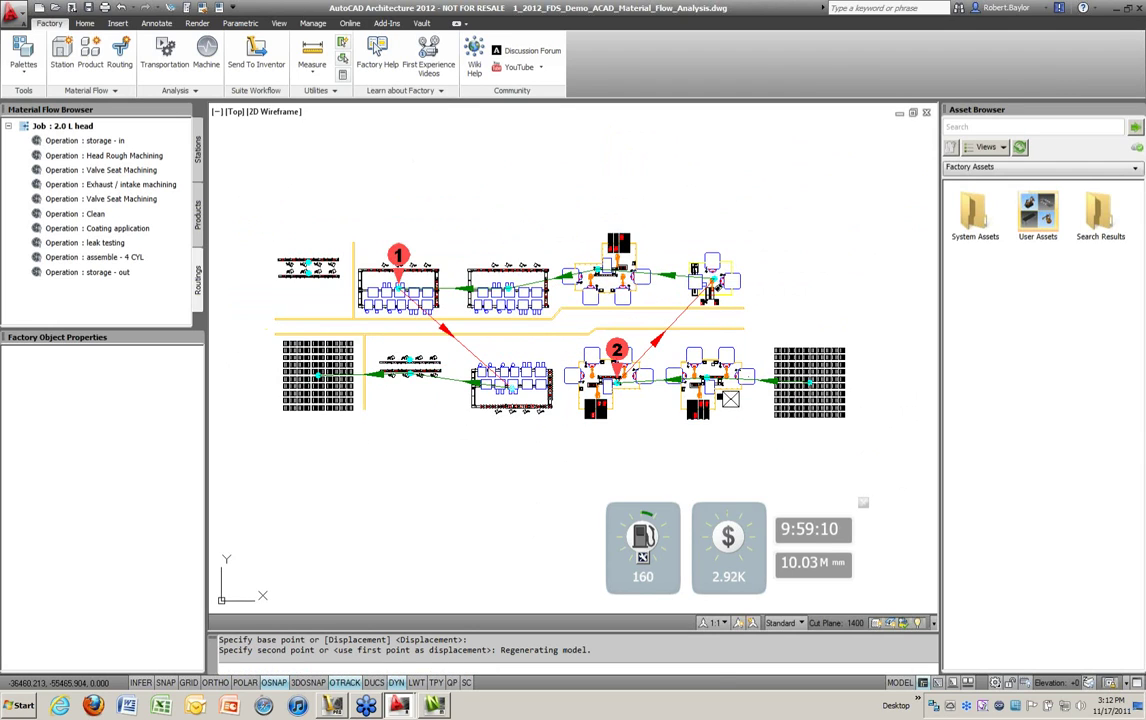
key("Escape")
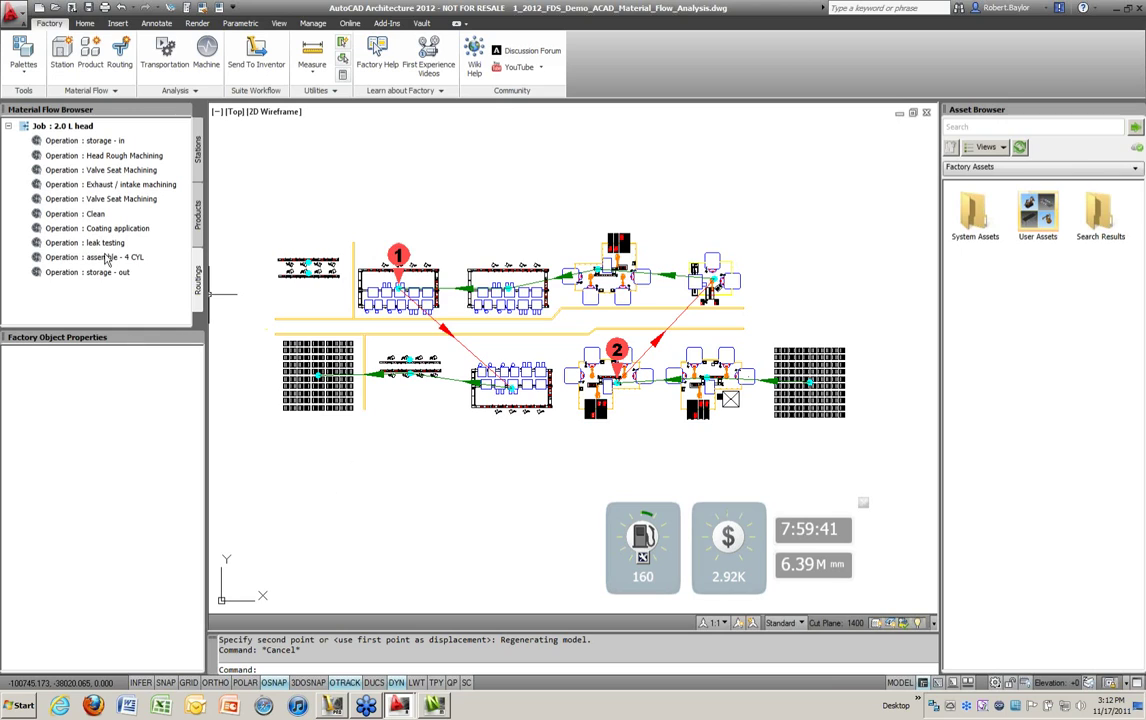
left_click(72, 144)
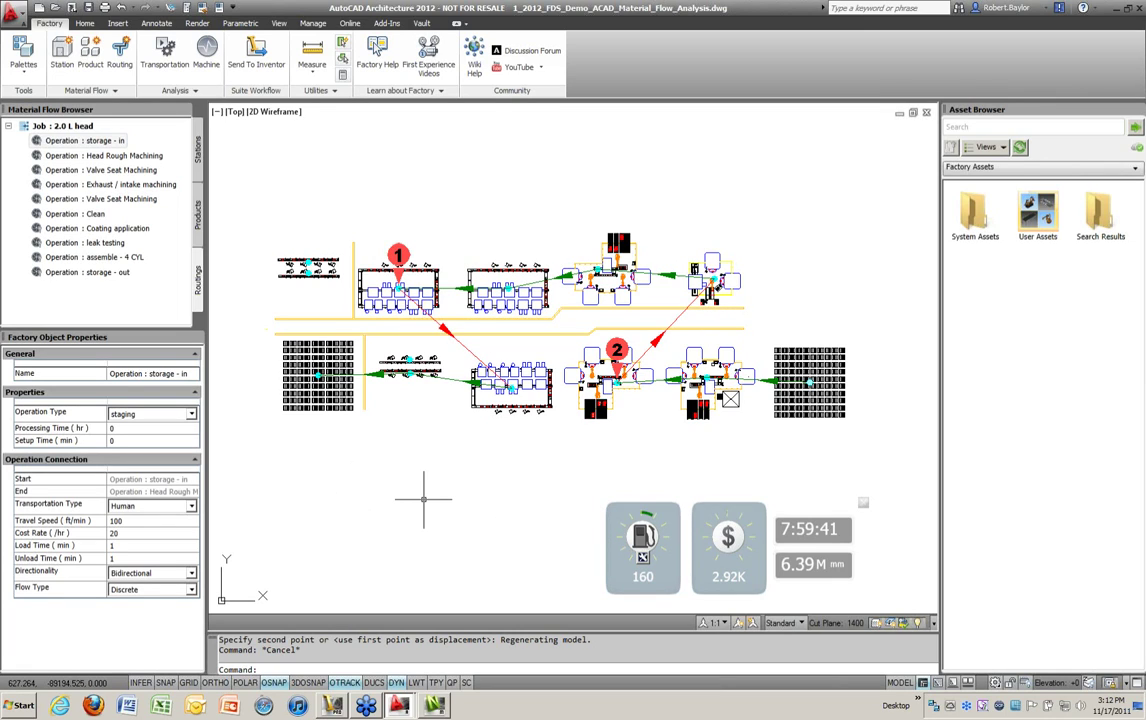
Step: Review properties of Head Rough, Valve Seat, Exhaust/intake and second Valve Seat operations
left_click(92, 156)
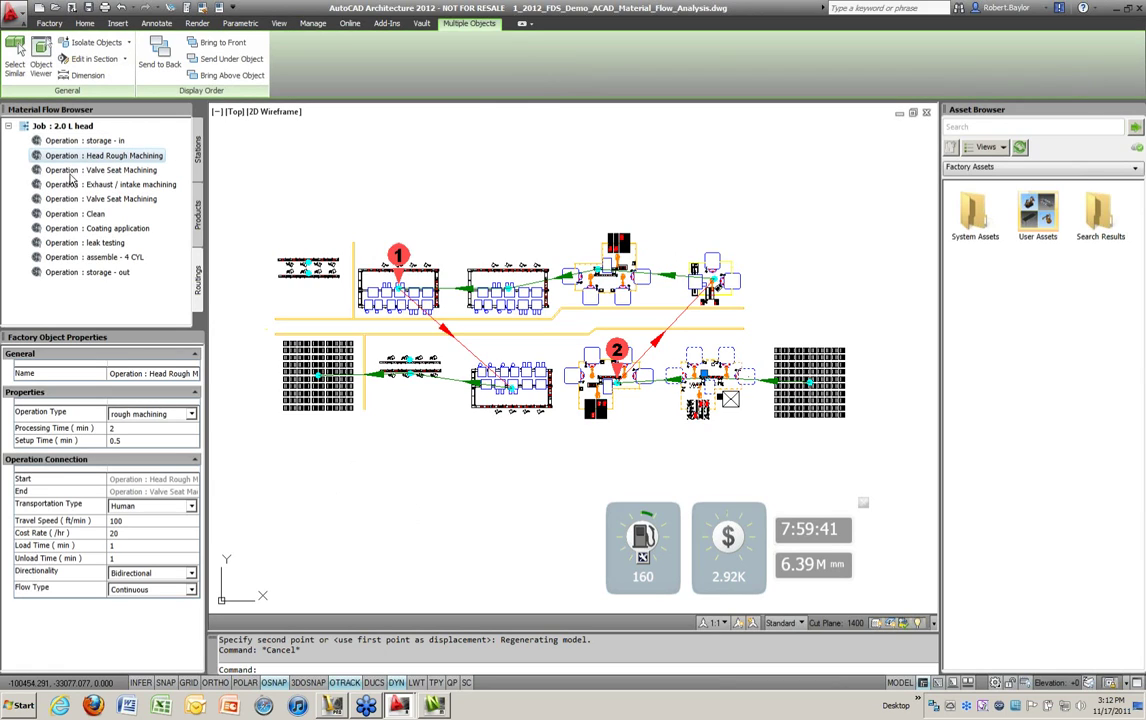
left_click(70, 172)
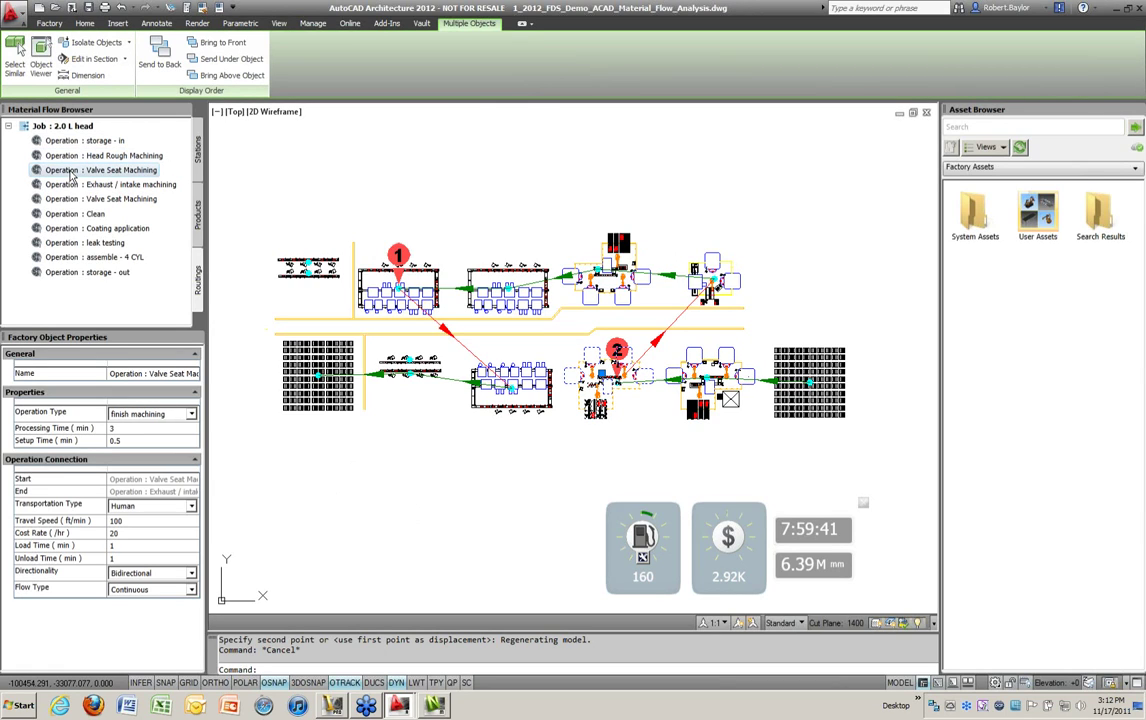
left_click(64, 185)
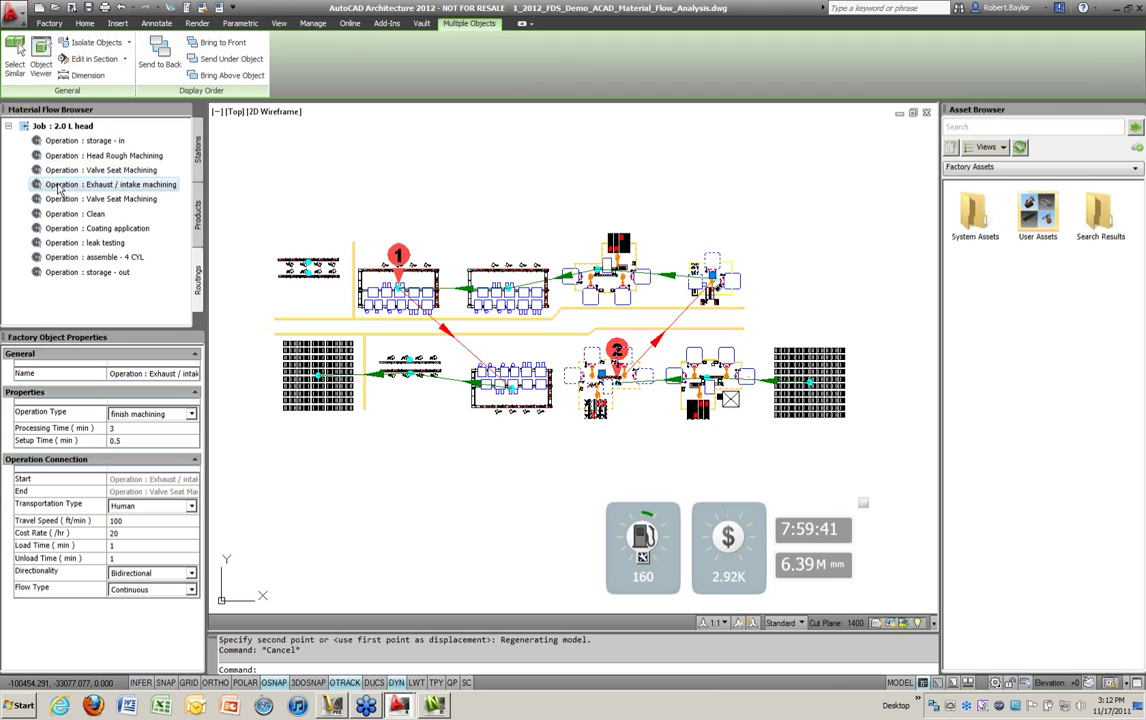
left_click(60, 199)
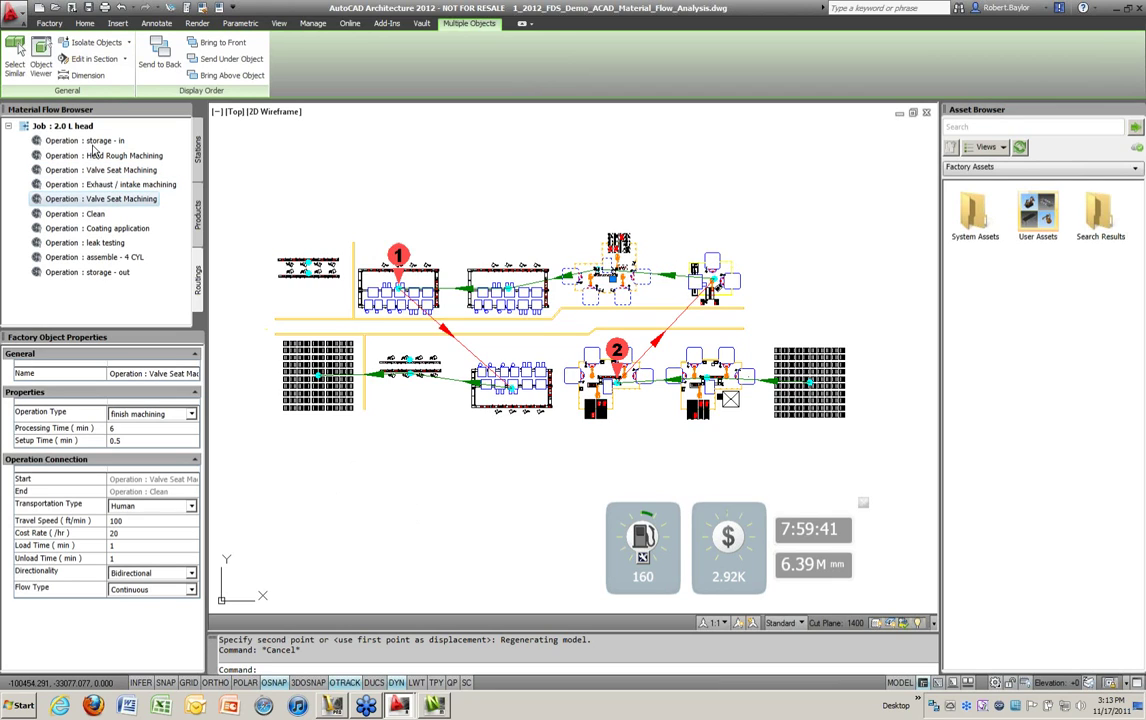
left_click(97, 158)
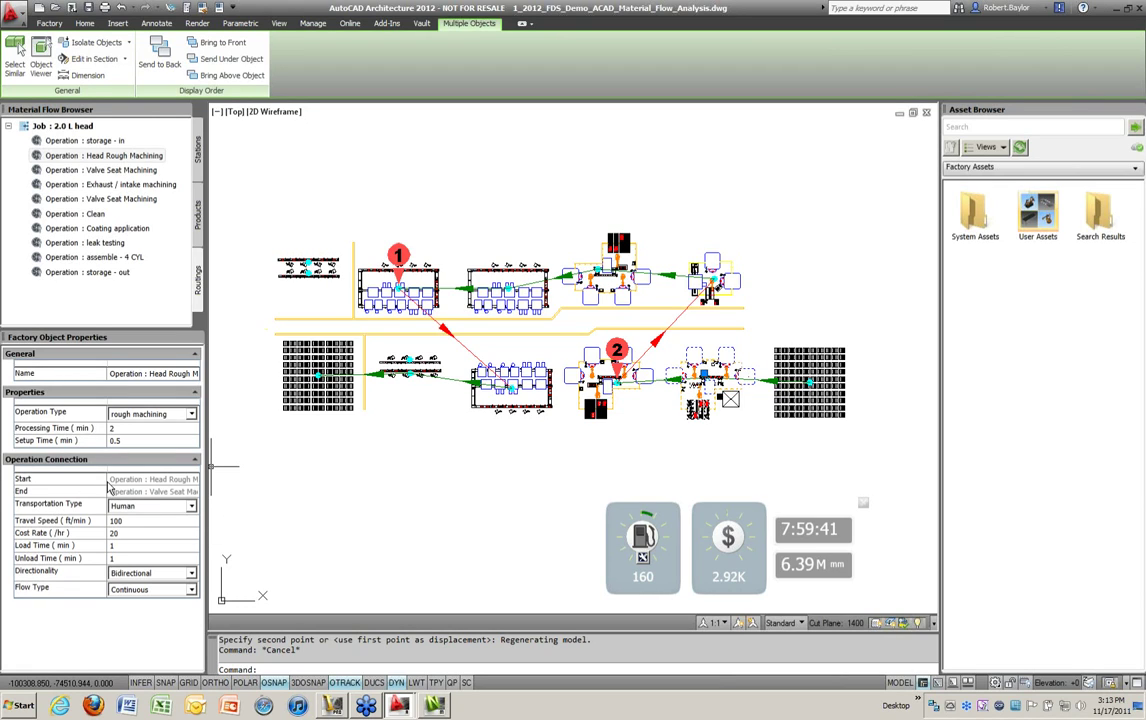
Step: Set Head Rough Machining's transportation type to Conveyor
left_click(191, 506)
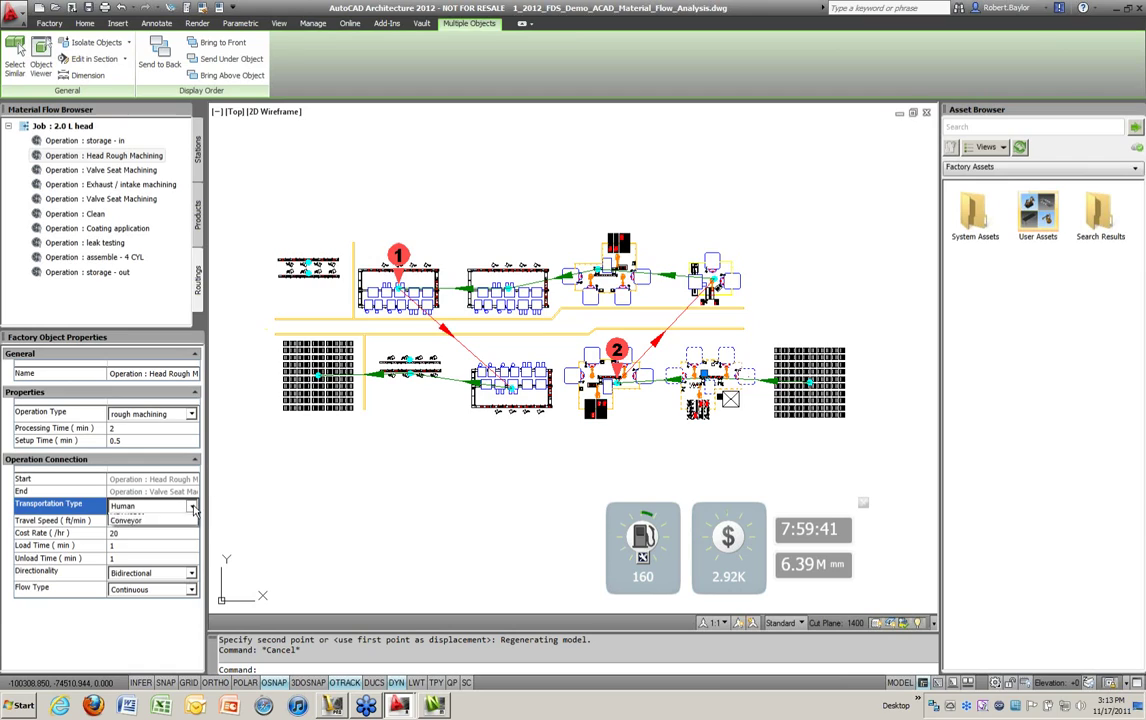
left_click(136, 547)
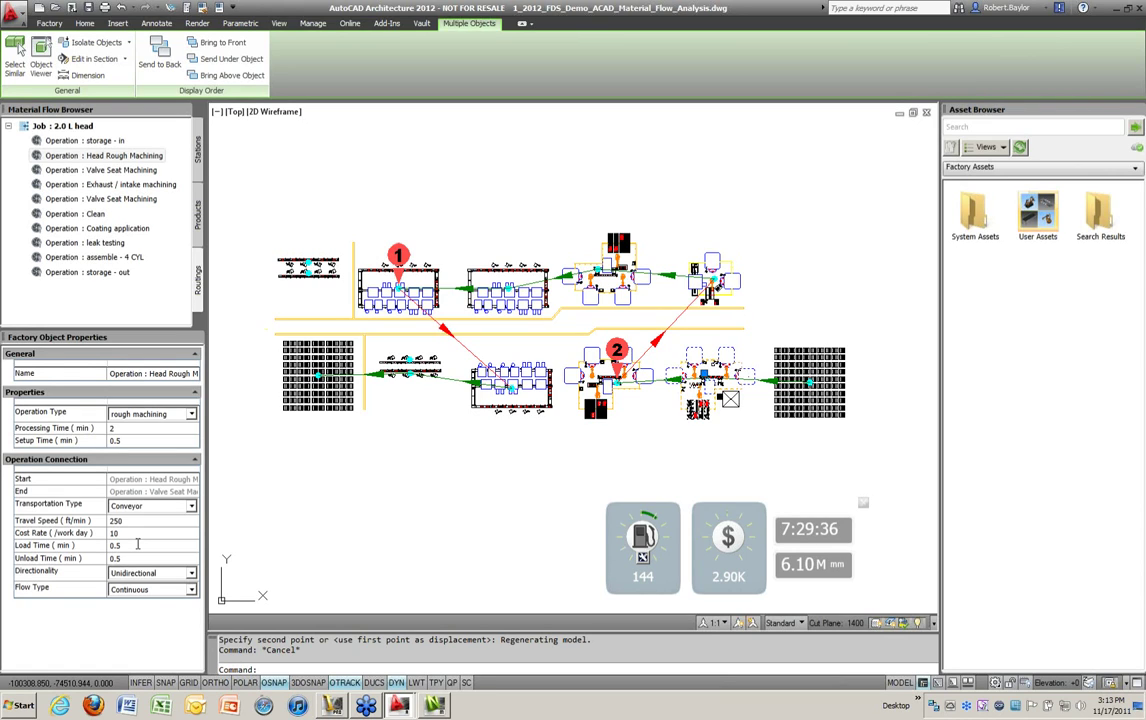
left_click(121, 172)
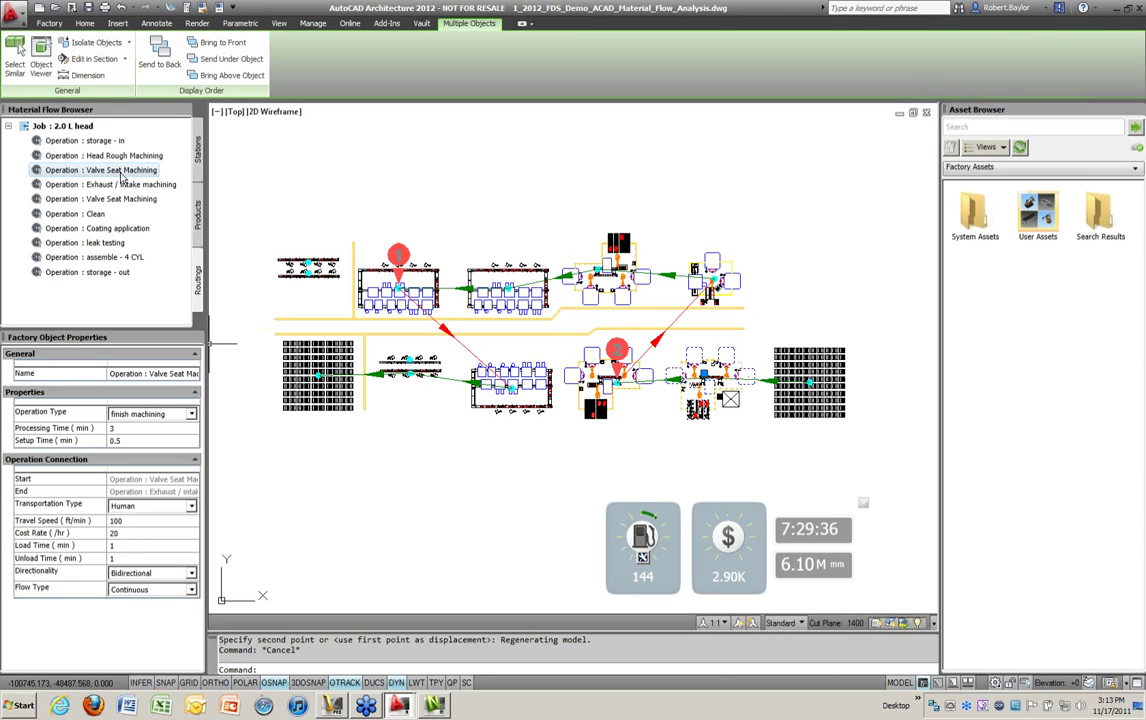
Step: Keep Valve Seat on Human; set Exhaust/intake and second Valve Seat transport to Conveyor
left_click(193, 507)
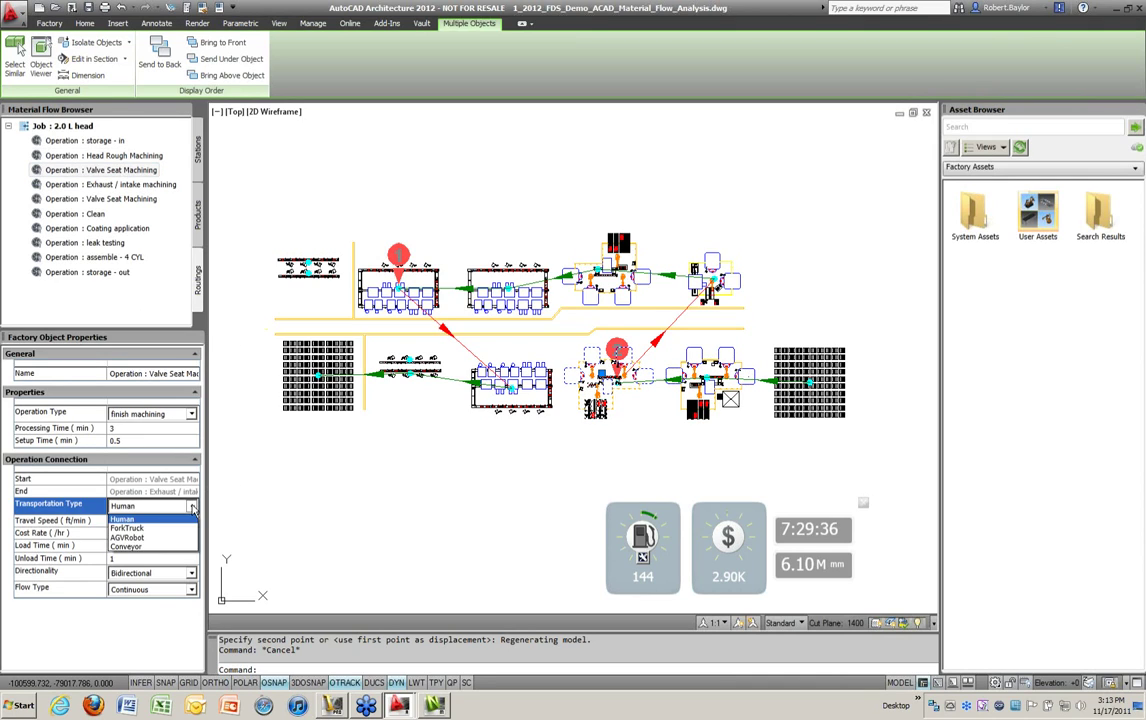
left_click(148, 533)
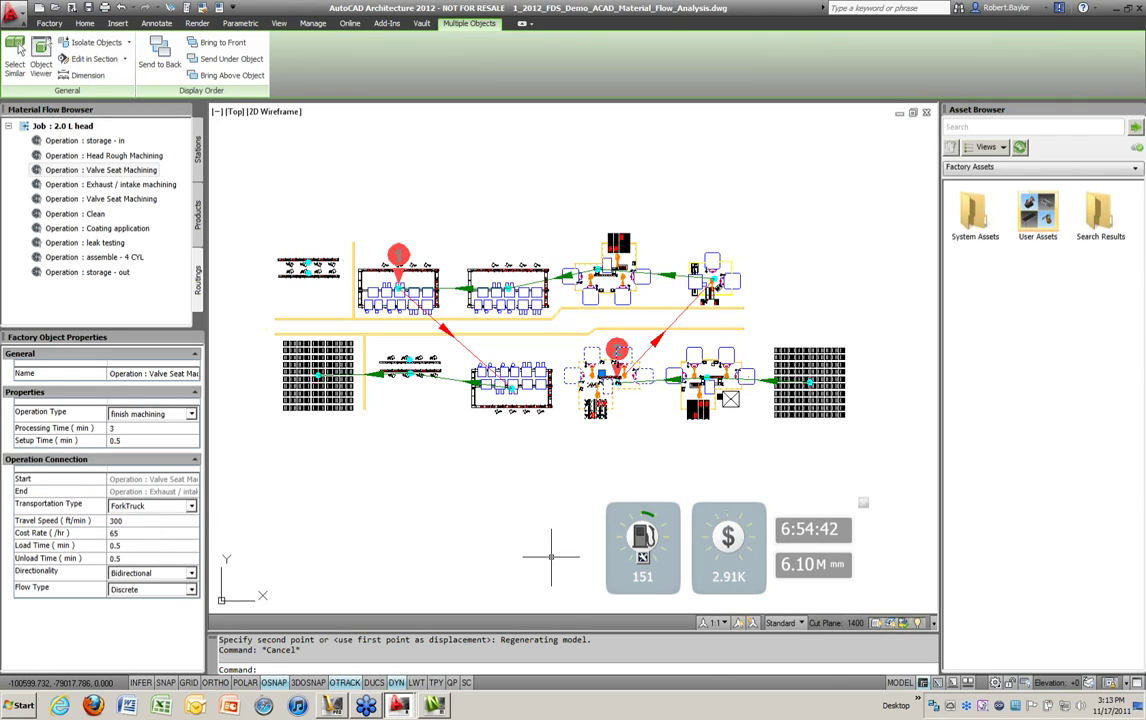
left_click(80, 185)
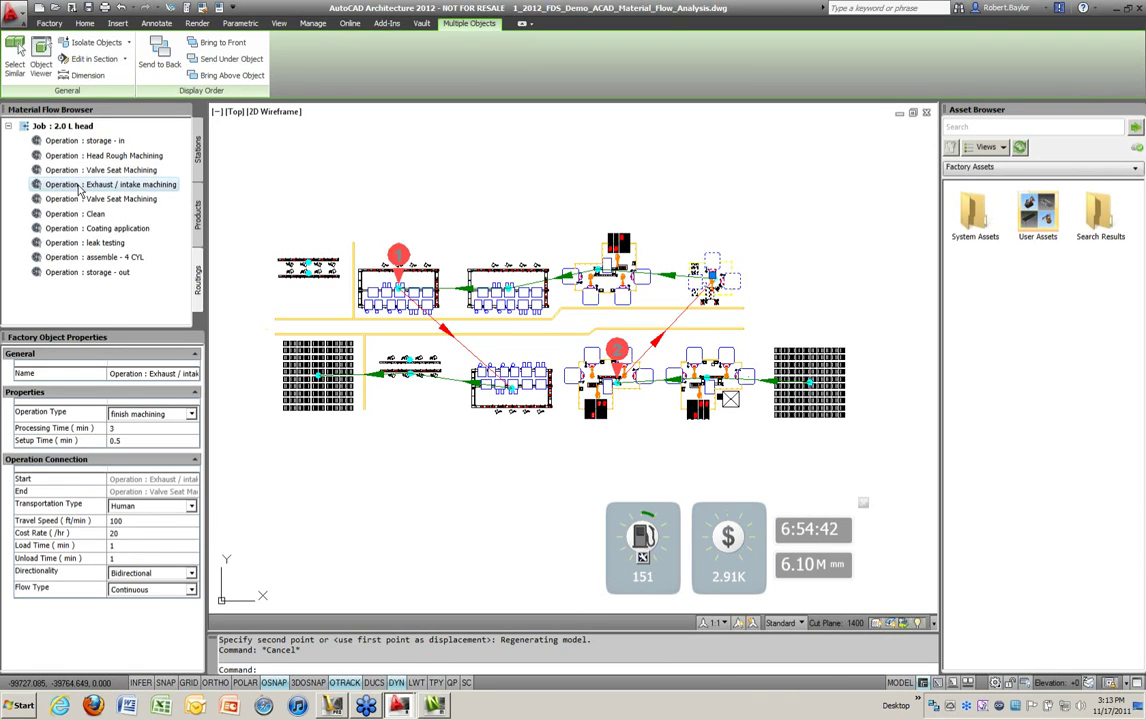
left_click(191, 506)
left_click(143, 547)
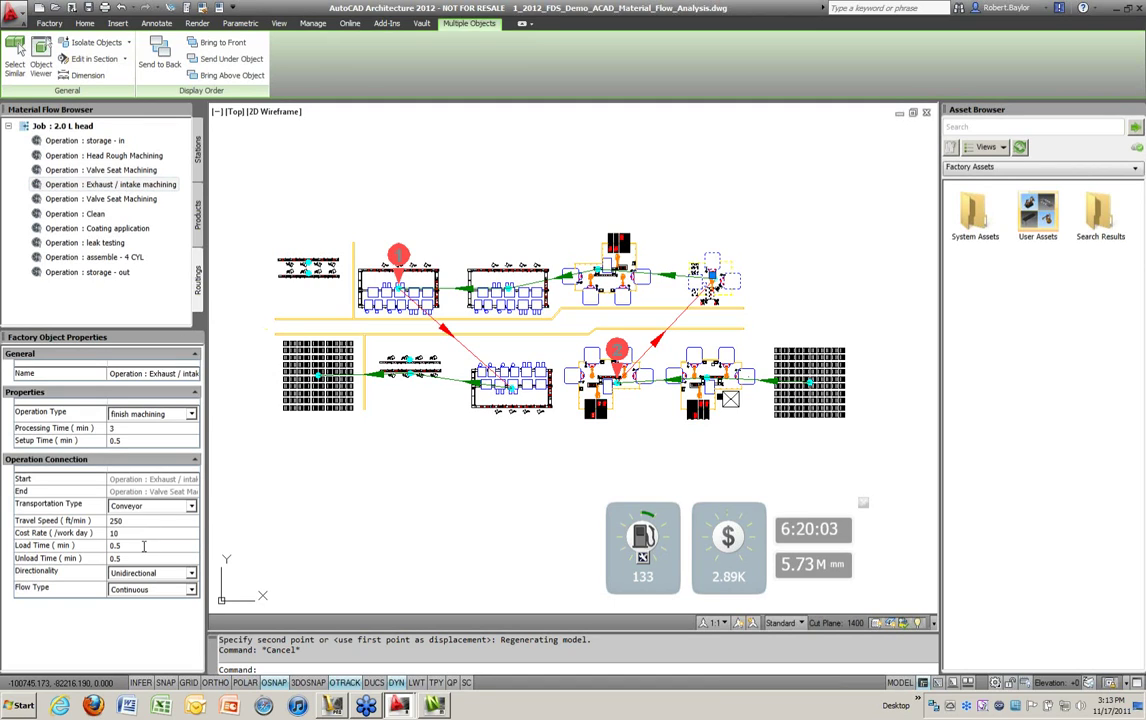
left_click(142, 200)
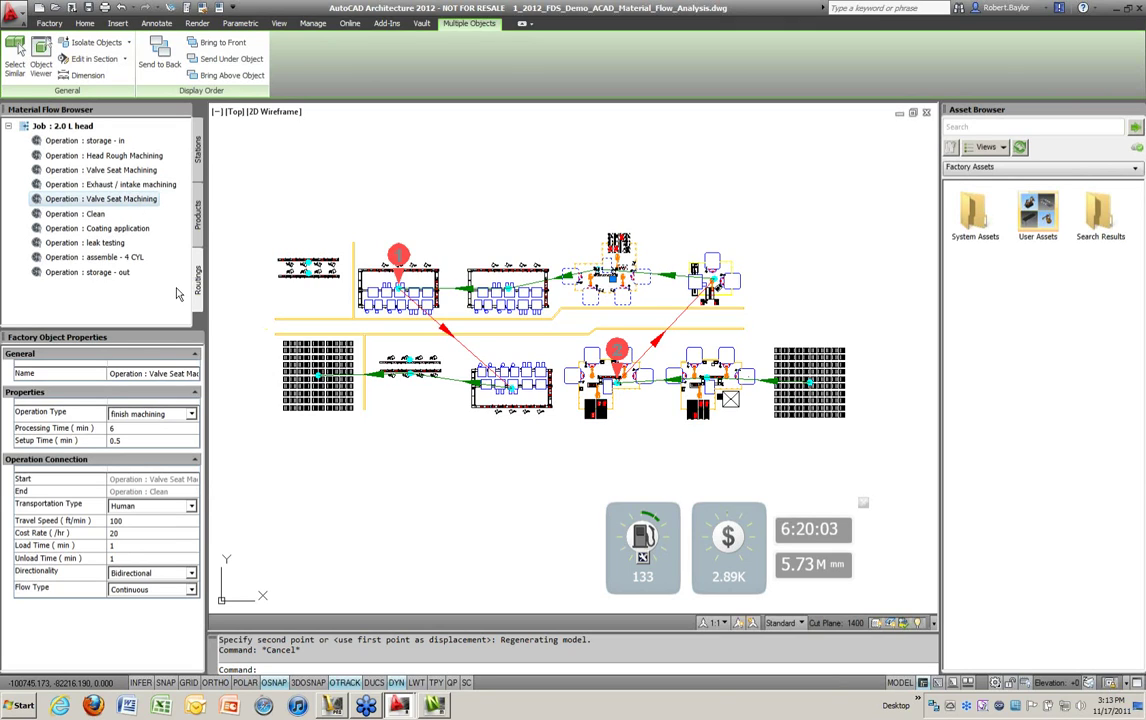
left_click(191, 506)
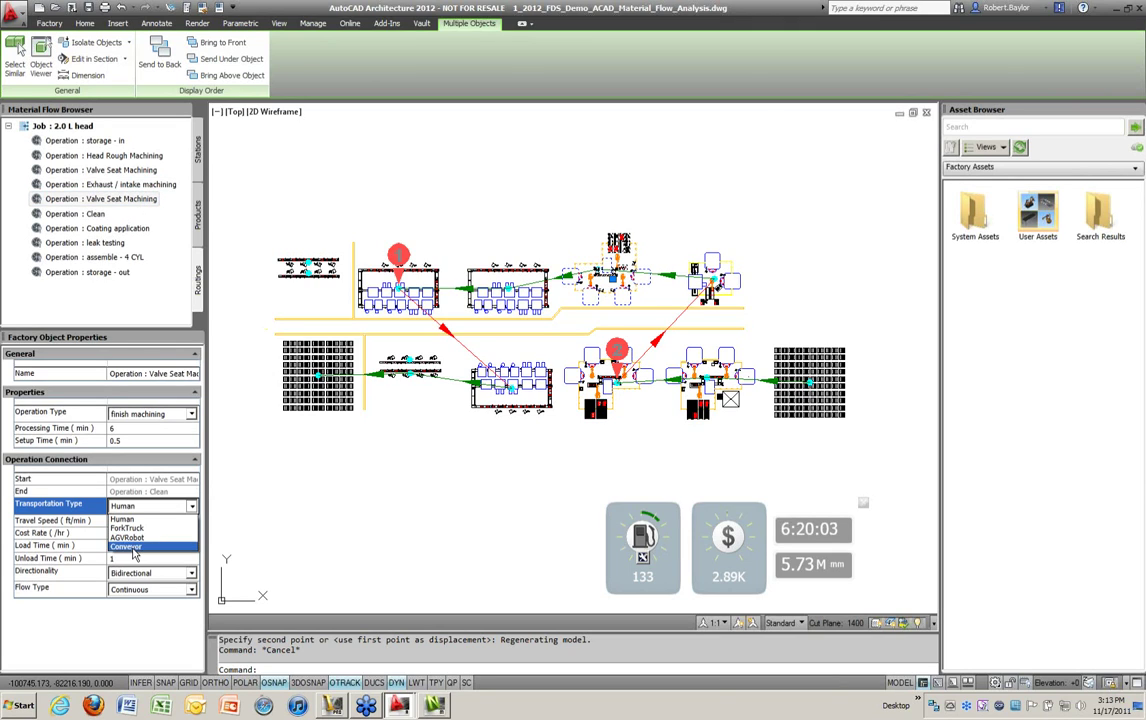
left_click(128, 545)
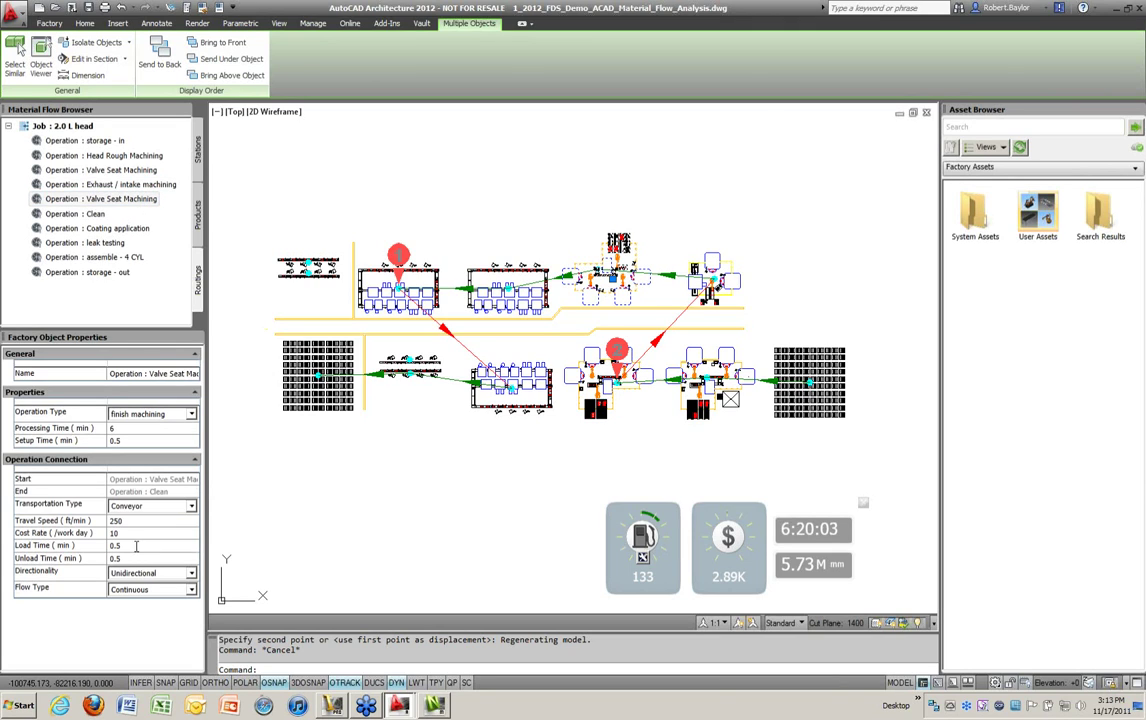
Step: Set Clean transport to Conveyor and Coating application transport to ForkTruck
left_click(68, 215)
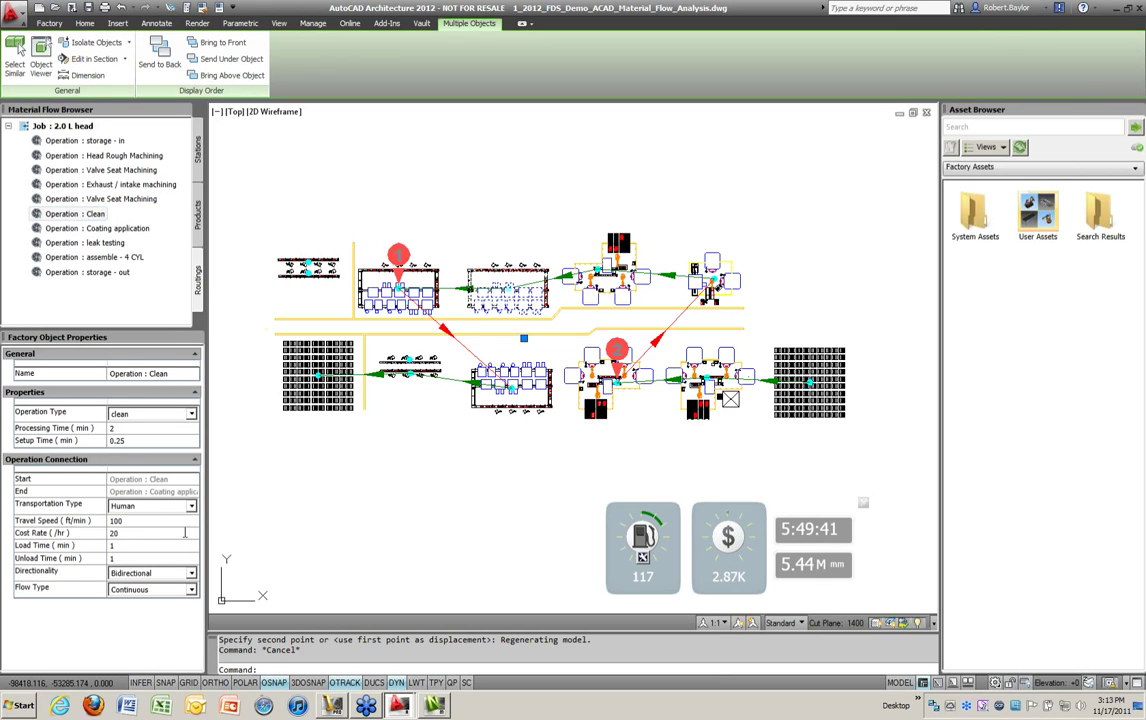
left_click(192, 507)
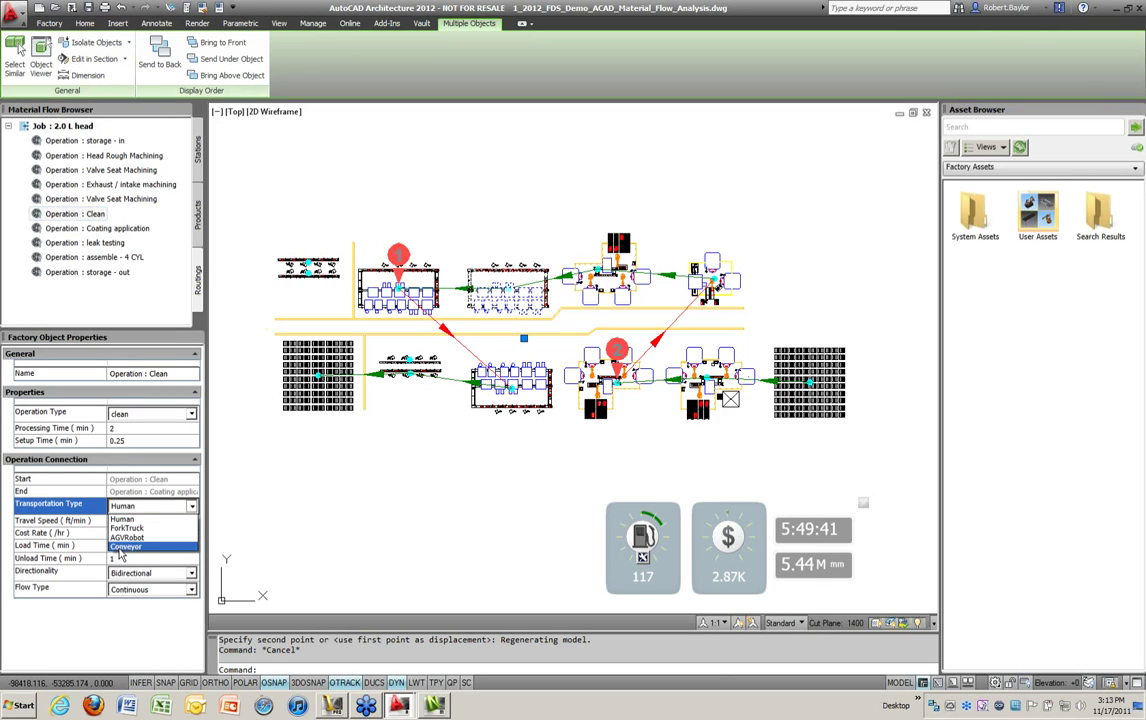
left_click(128, 546)
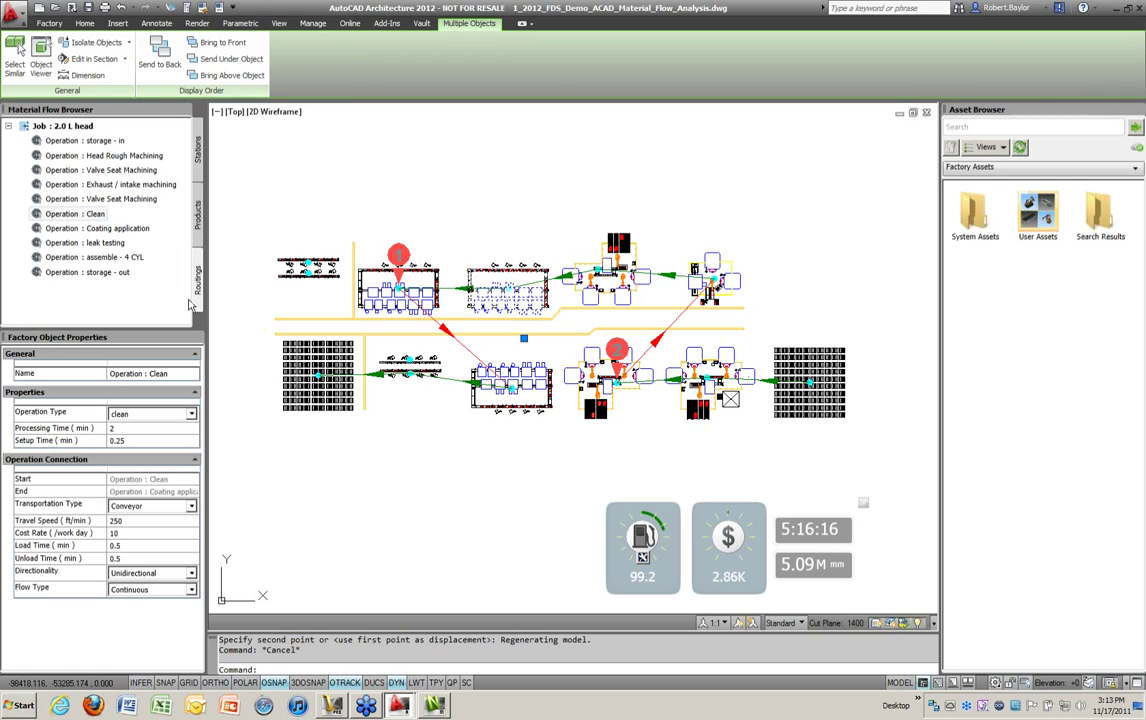
left_click(117, 229)
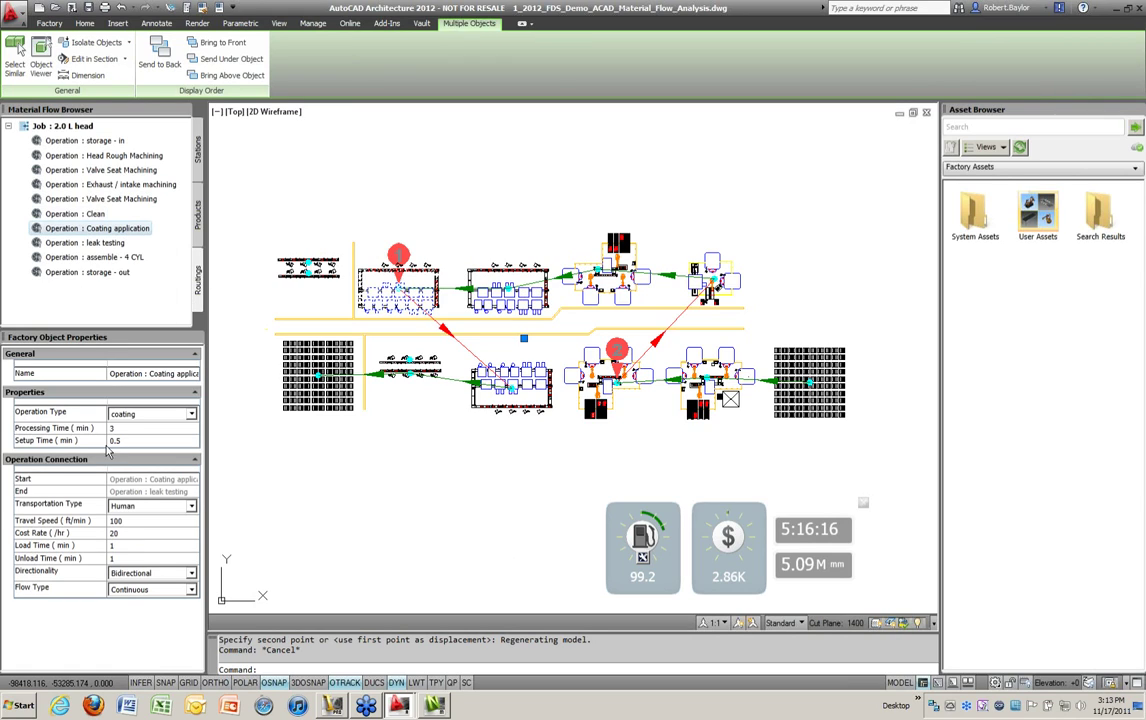
left_click(193, 510)
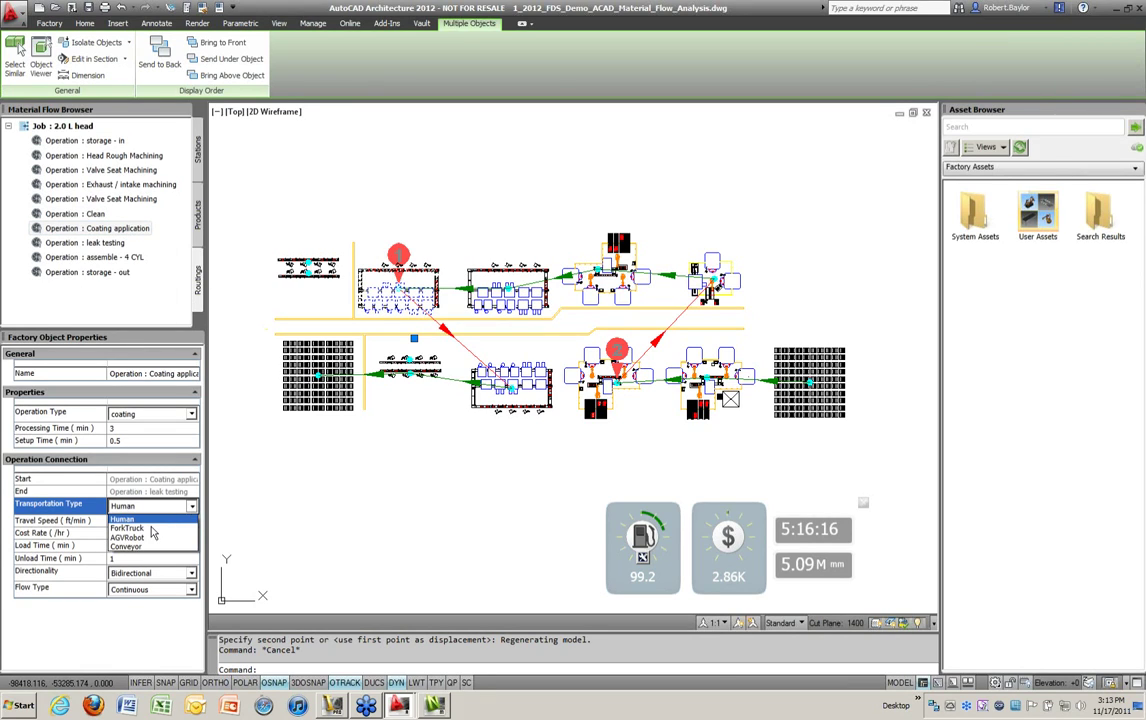
left_click(152, 533)
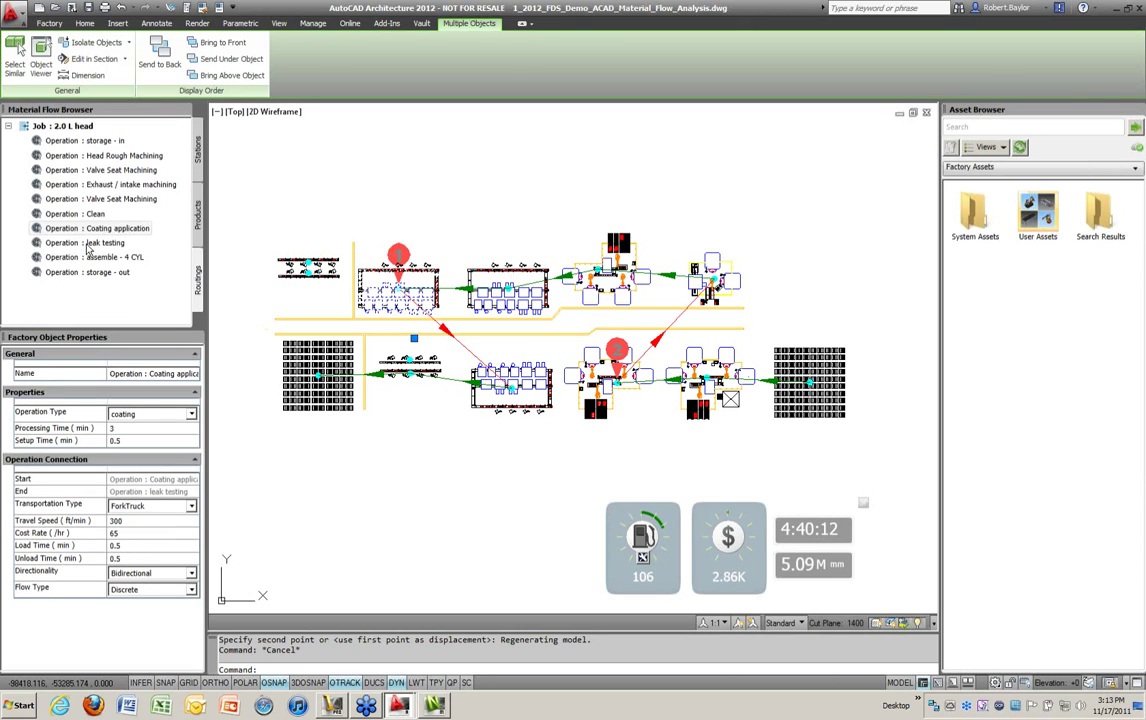
Step: Set leak testing and assemble - 4 CYL transport to Conveyor
left_click(85, 242)
left_click(191, 506)
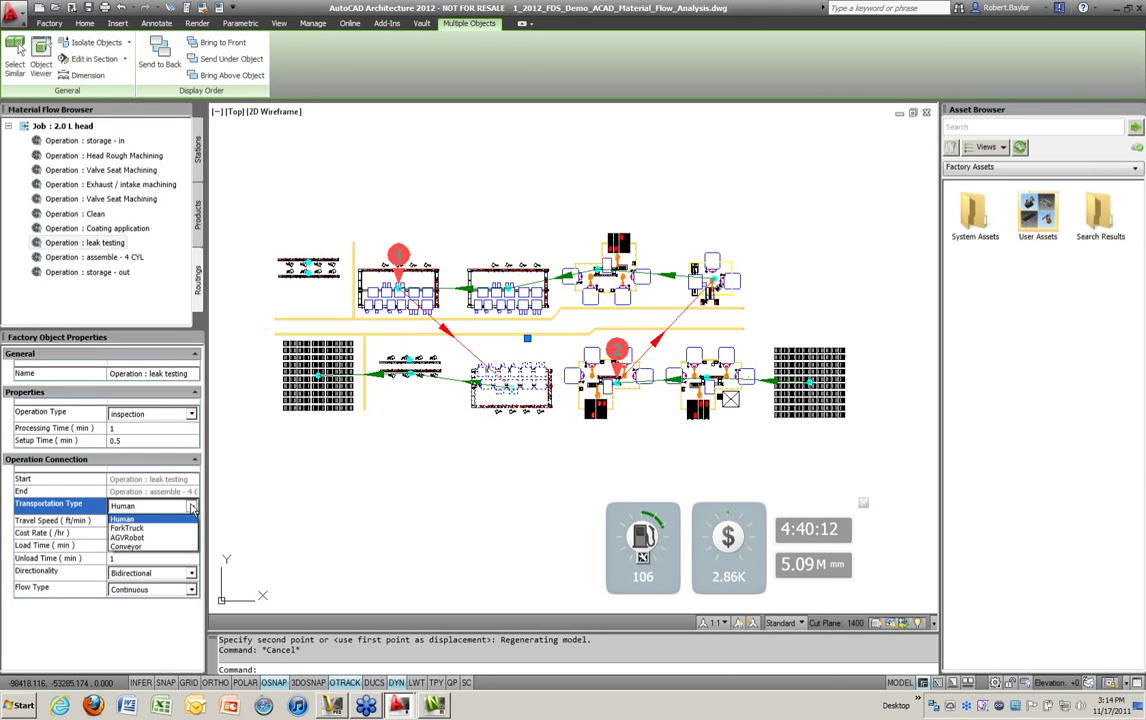
left_click(135, 549)
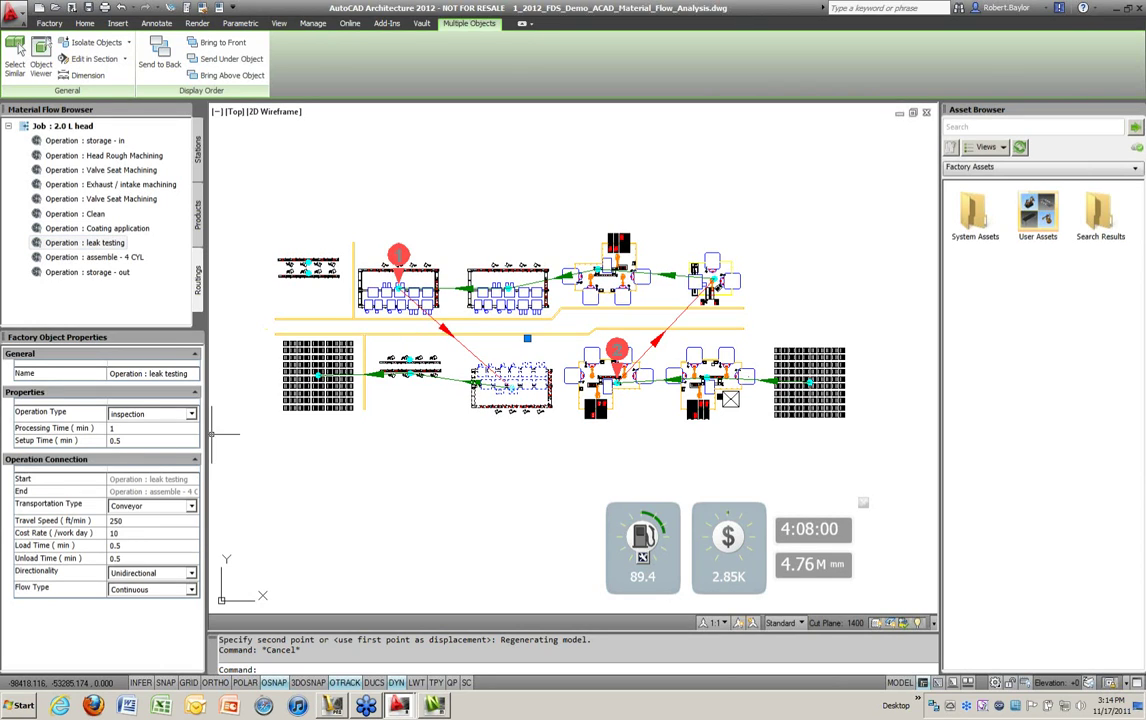
left_click(110, 258)
left_click(176, 506)
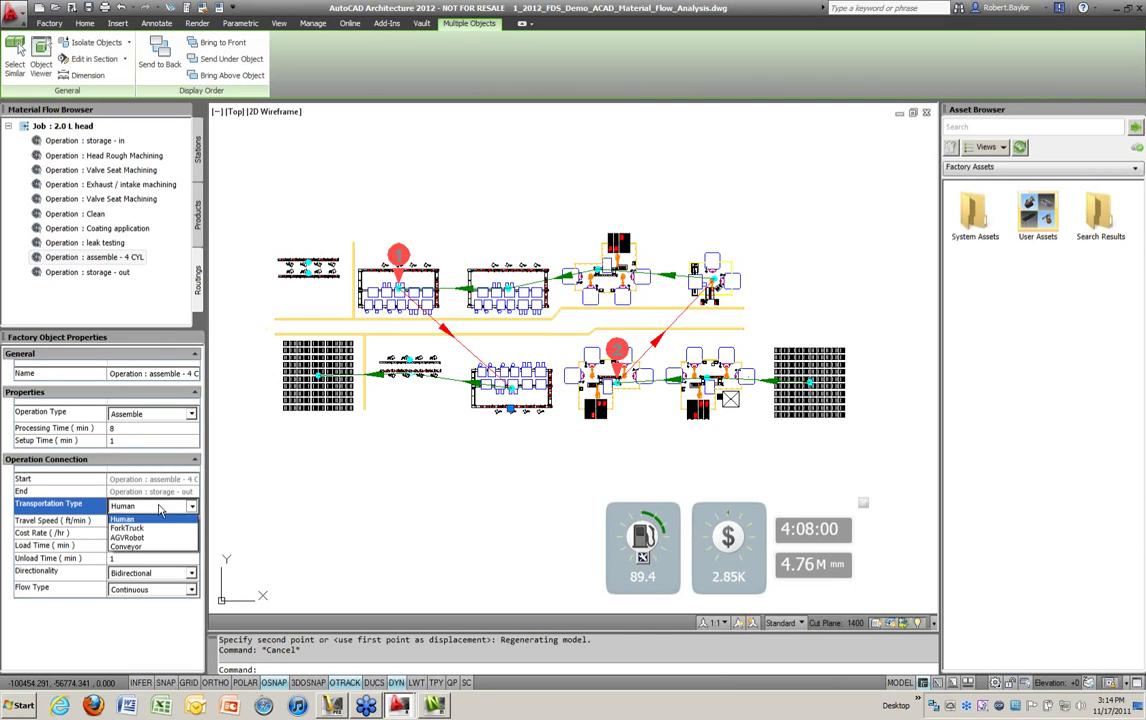
left_click(127, 547)
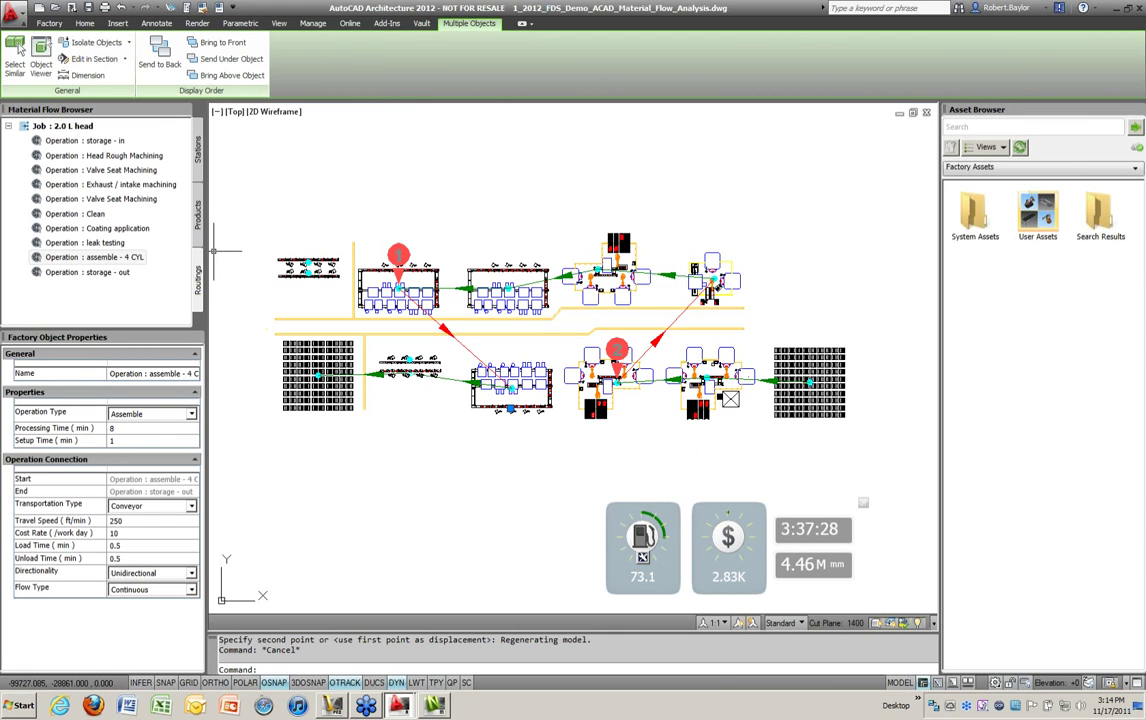
left_click(79, 127)
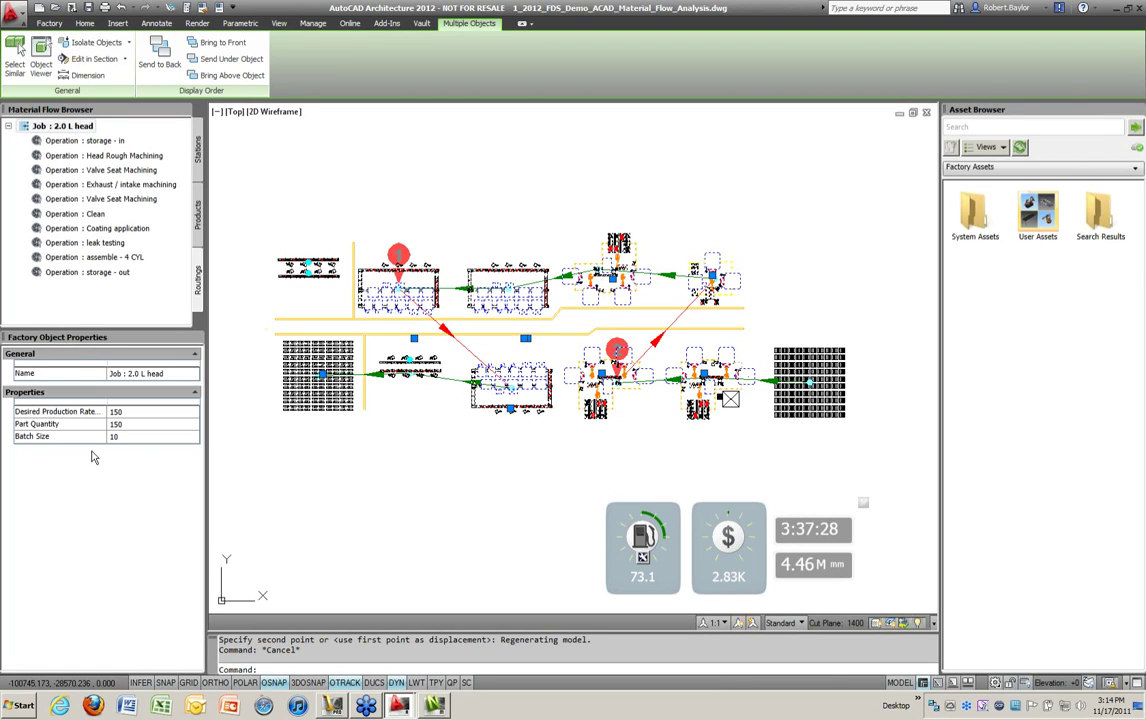
Step: Set the 2.0 L head job's part quantity to 300 and run machine utilization analysis
left_click(136, 424)
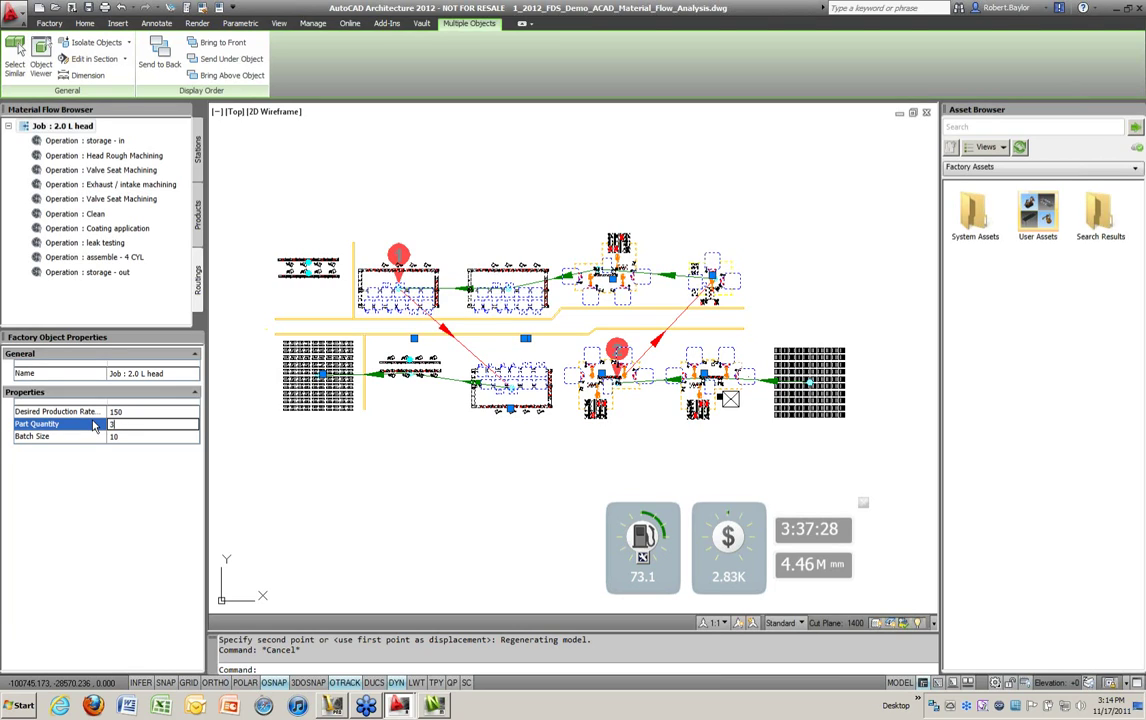
key("Tab")
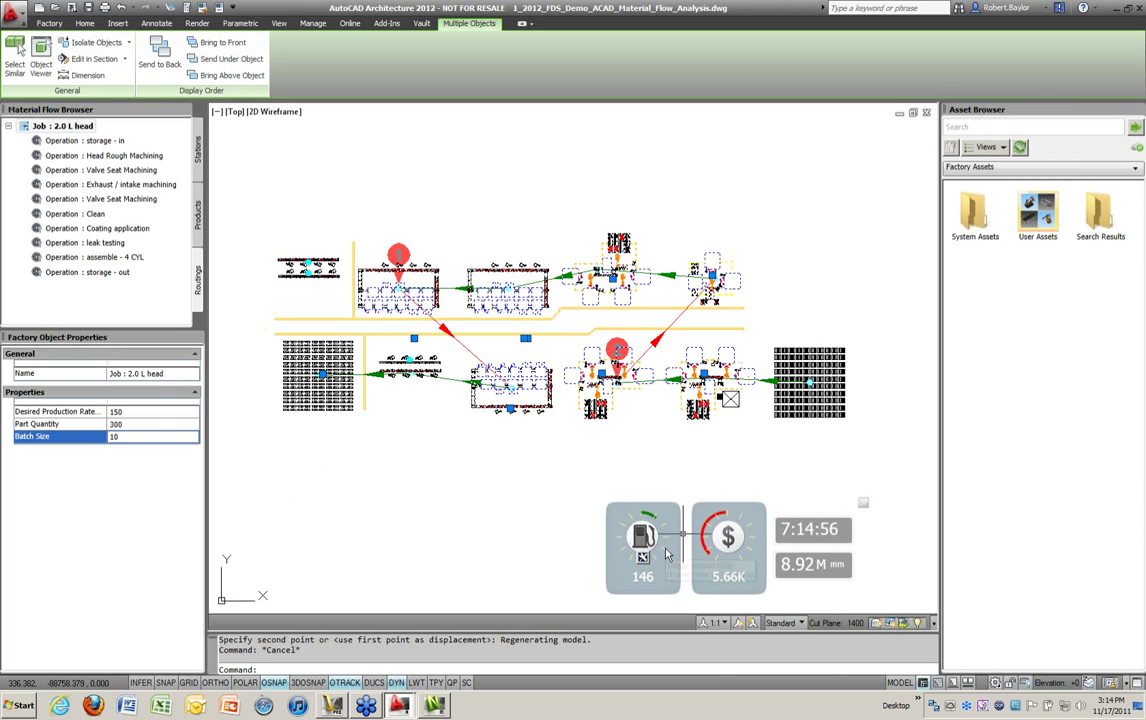
key("Escape")
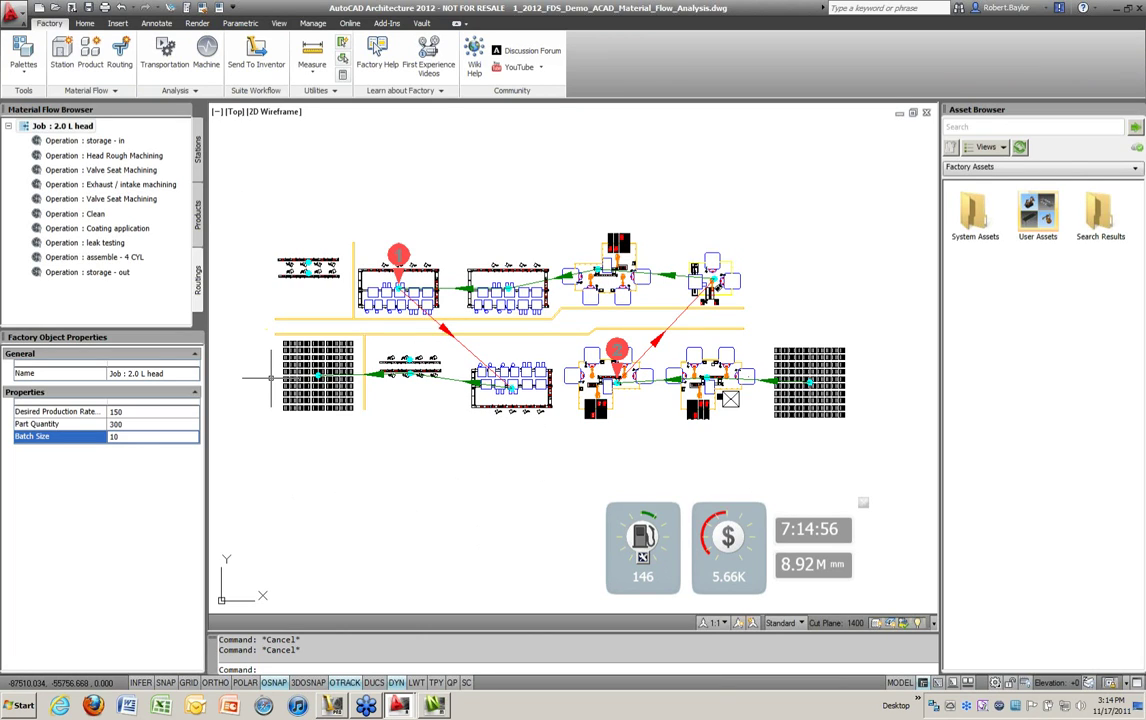
left_click(205, 54)
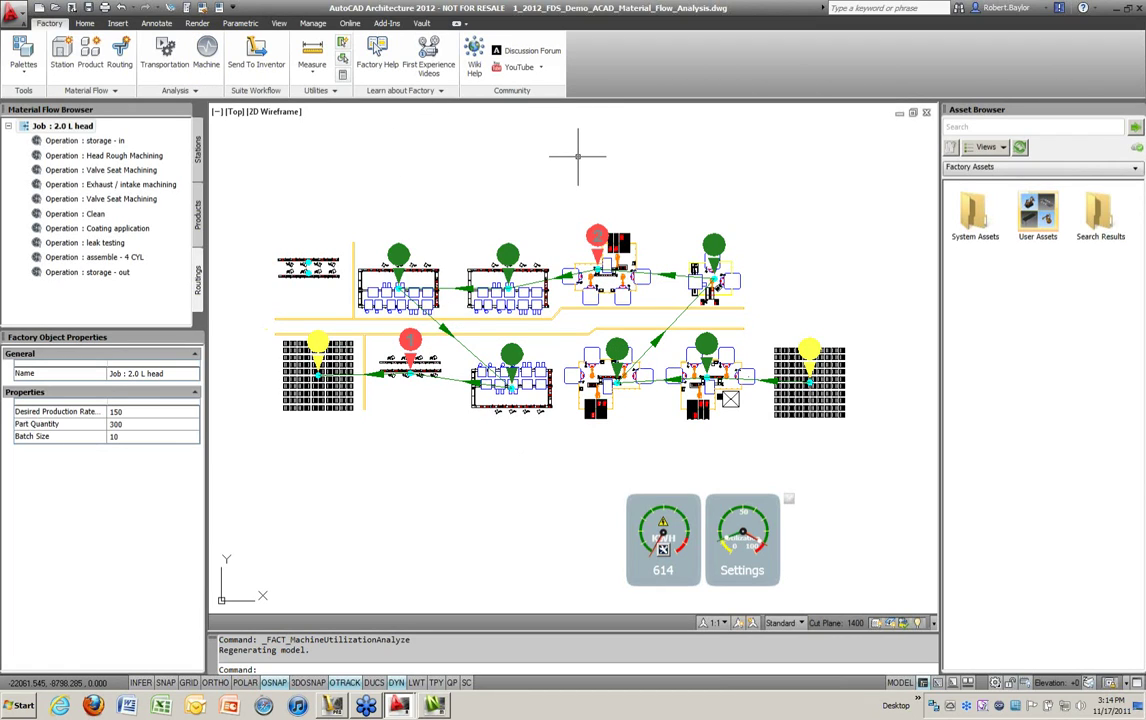
Step: Add dashboard utilization meters for the red Valve Seat Machining station and the lower red station
right_click(603, 240)
mouse_move(660, 279)
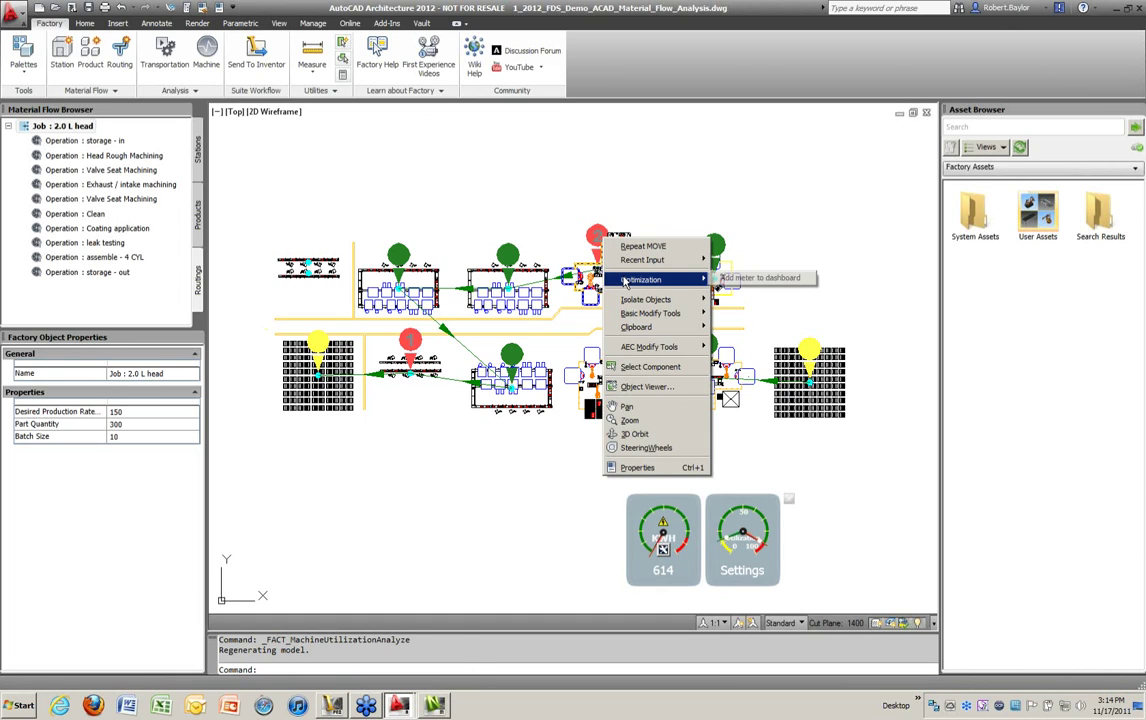
left_click(757, 279)
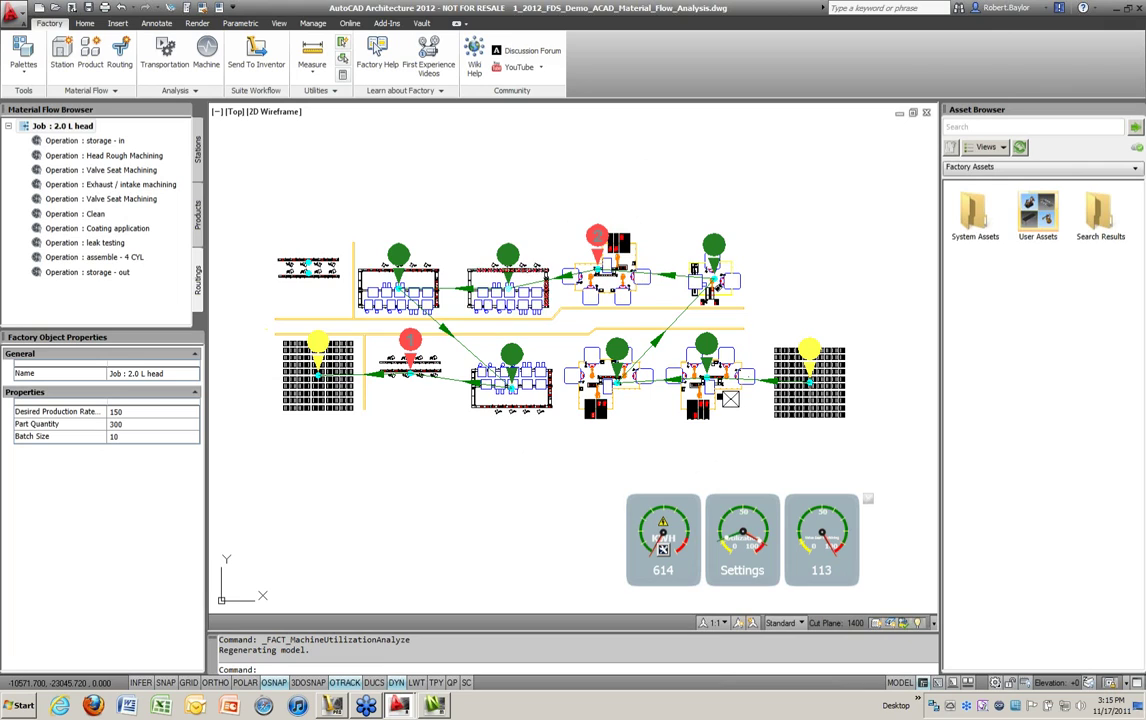
right_click(409, 344)
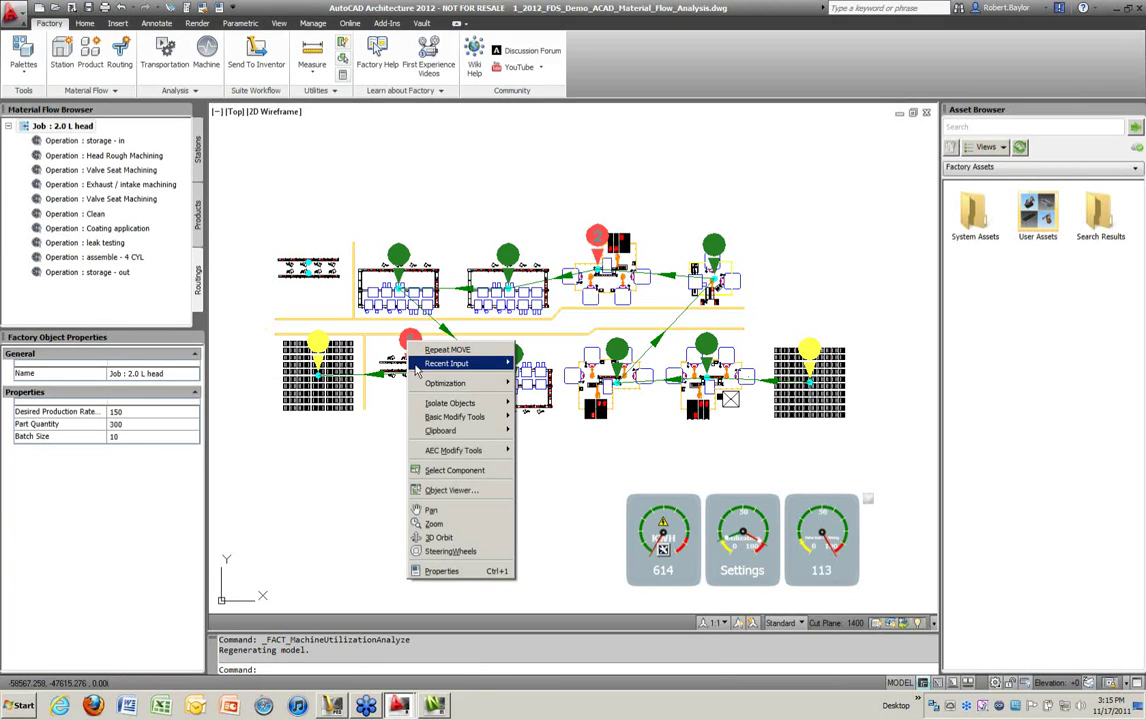
mouse_move(445, 382)
left_click(545, 383)
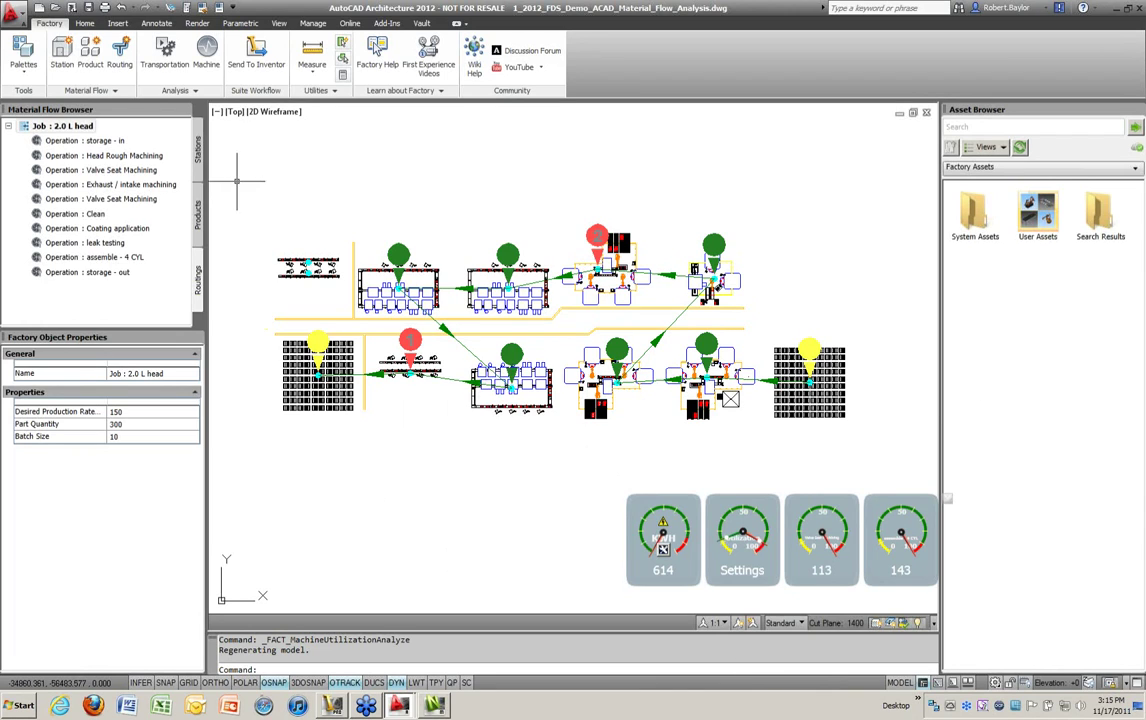
left_click(107, 199)
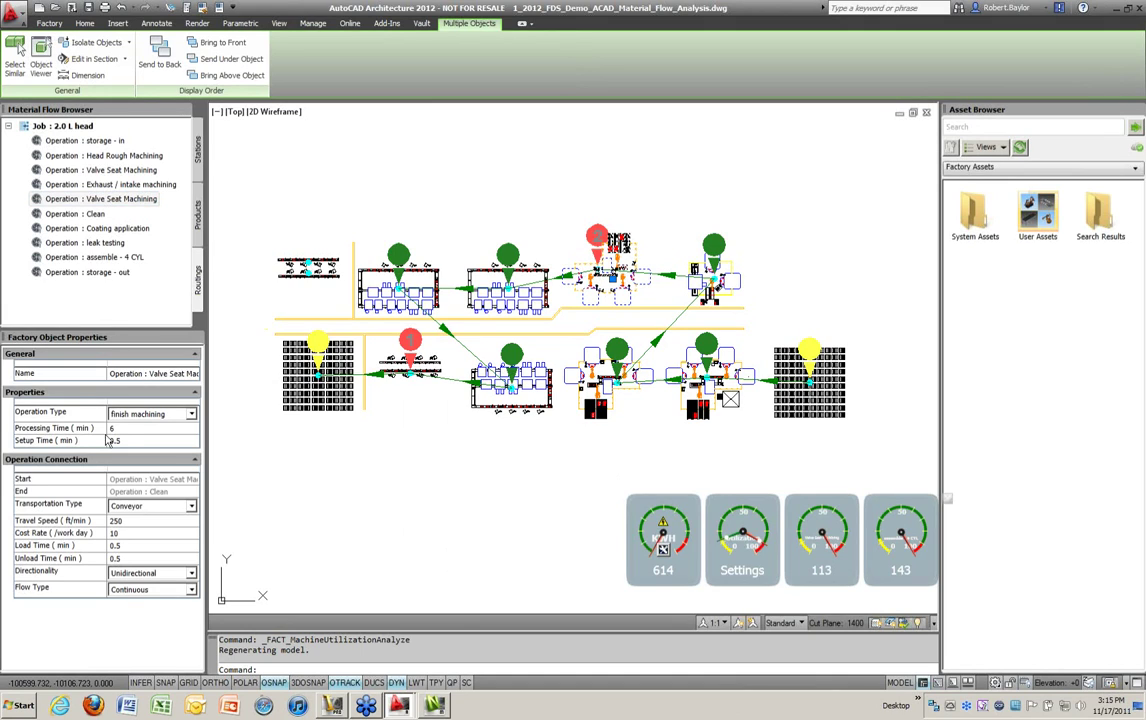
Step: Set Valve Seat Machining processing time to 3 minutes and assemble - 4 CYL to 4 minutes
left_click(73, 429)
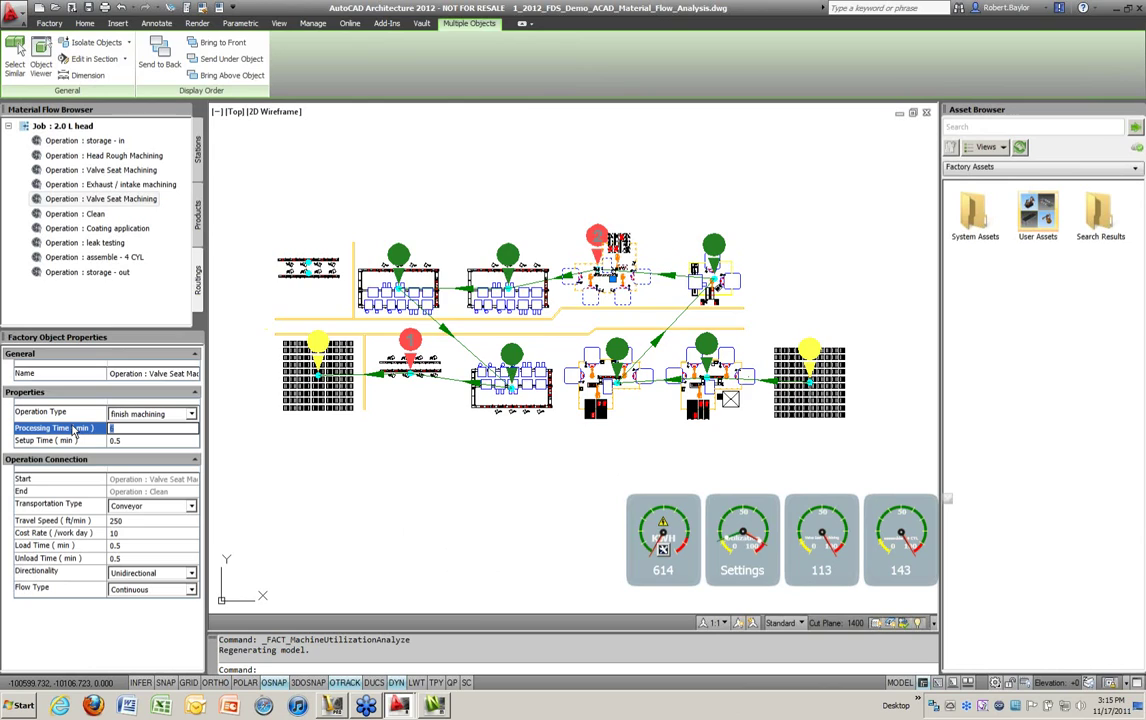
left_click(76, 440)
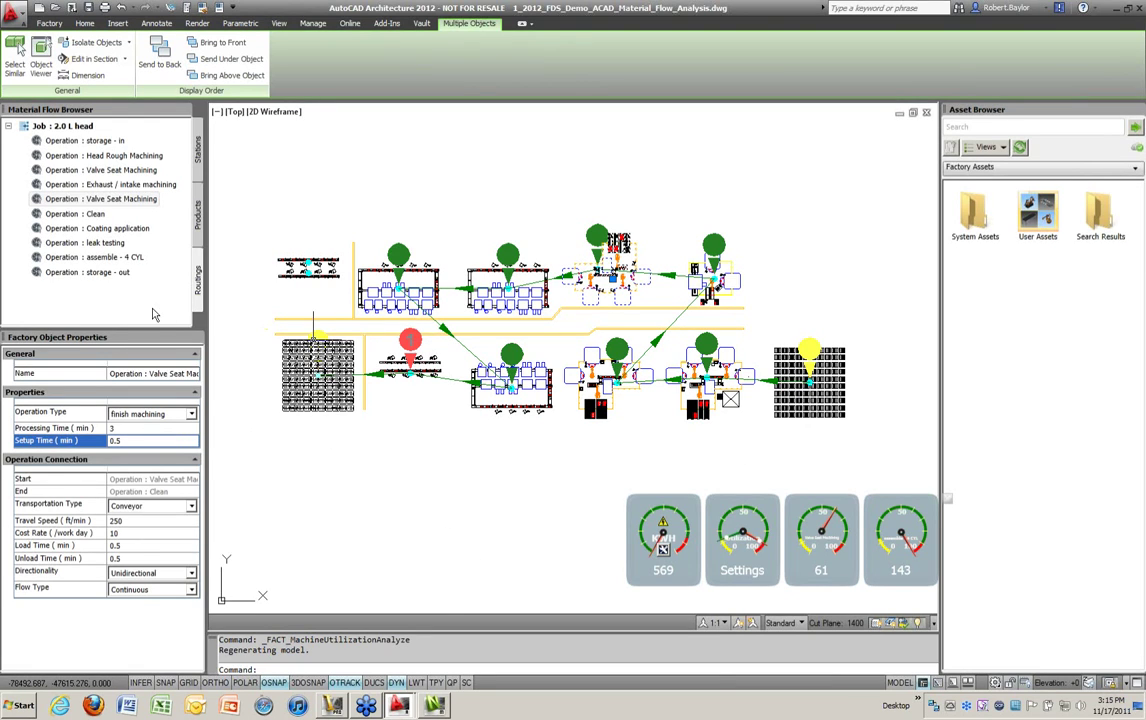
left_click(101, 258)
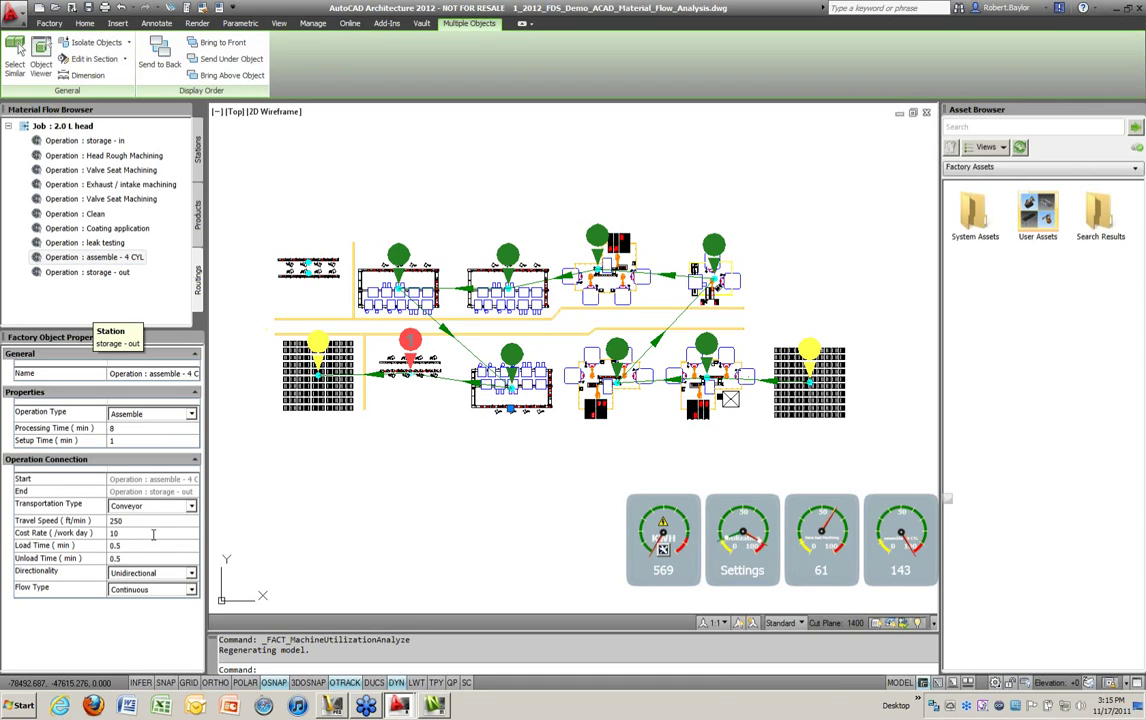
left_click(138, 428)
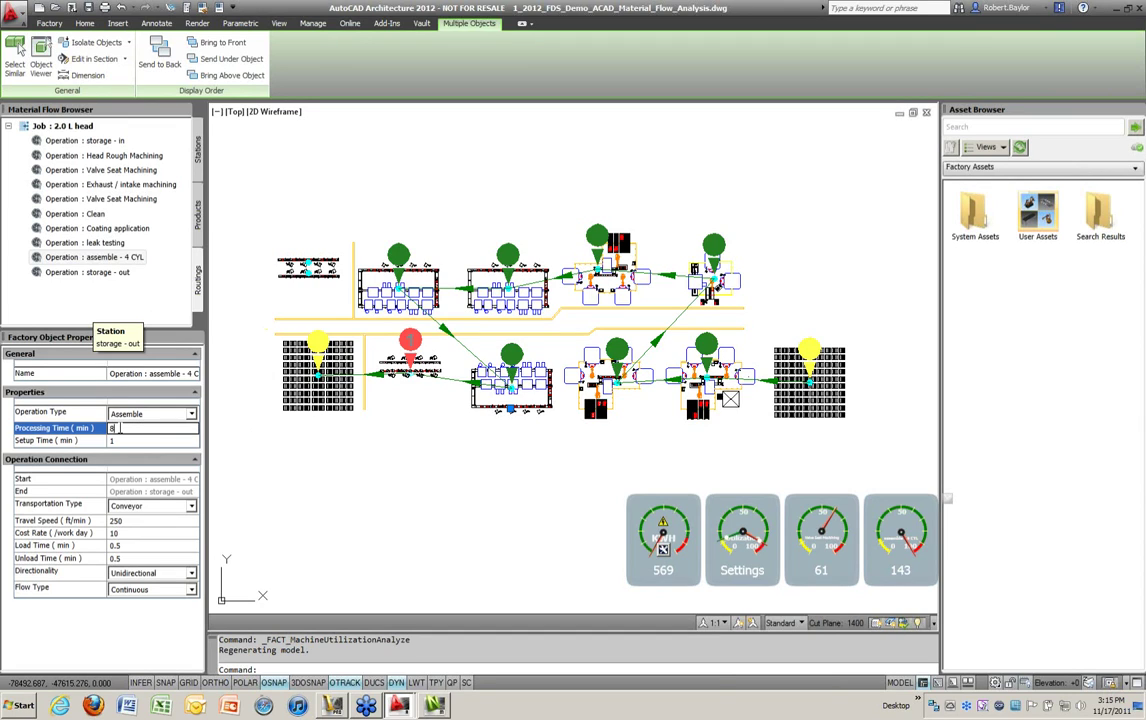
type("4")
left_click(60, 439)
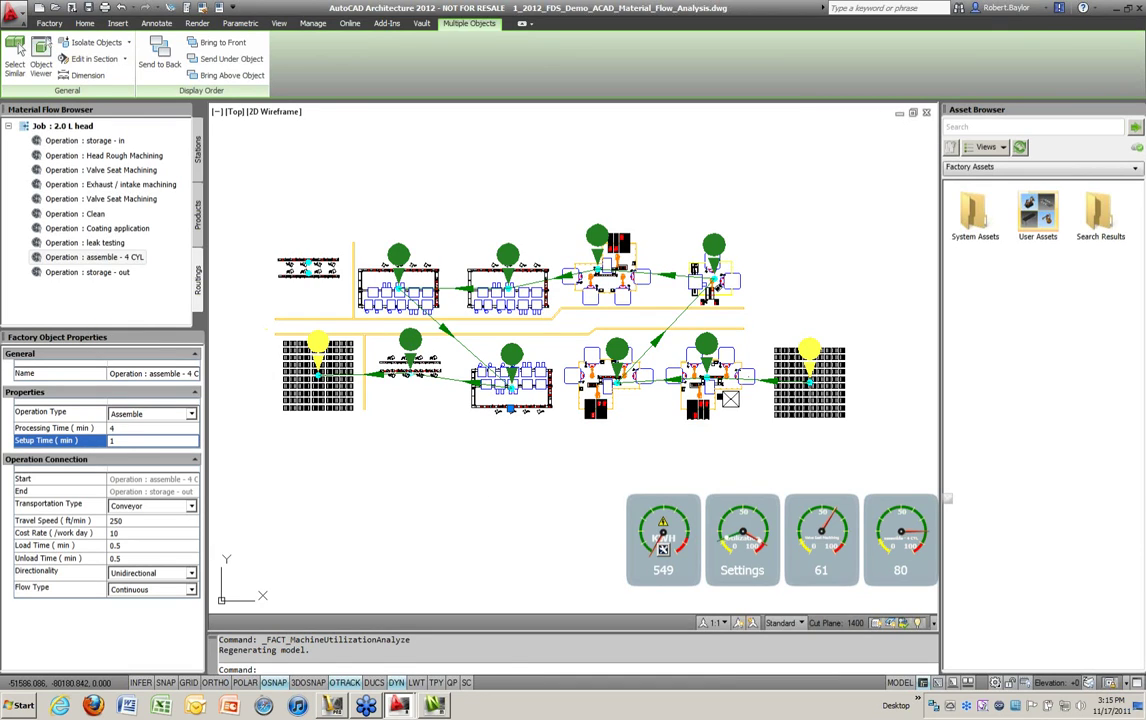
Step: Rerun the transportation analysis: 146 fuel, 4.31K cost, 7:14:56, 8.92M mm
left_click(438, 407)
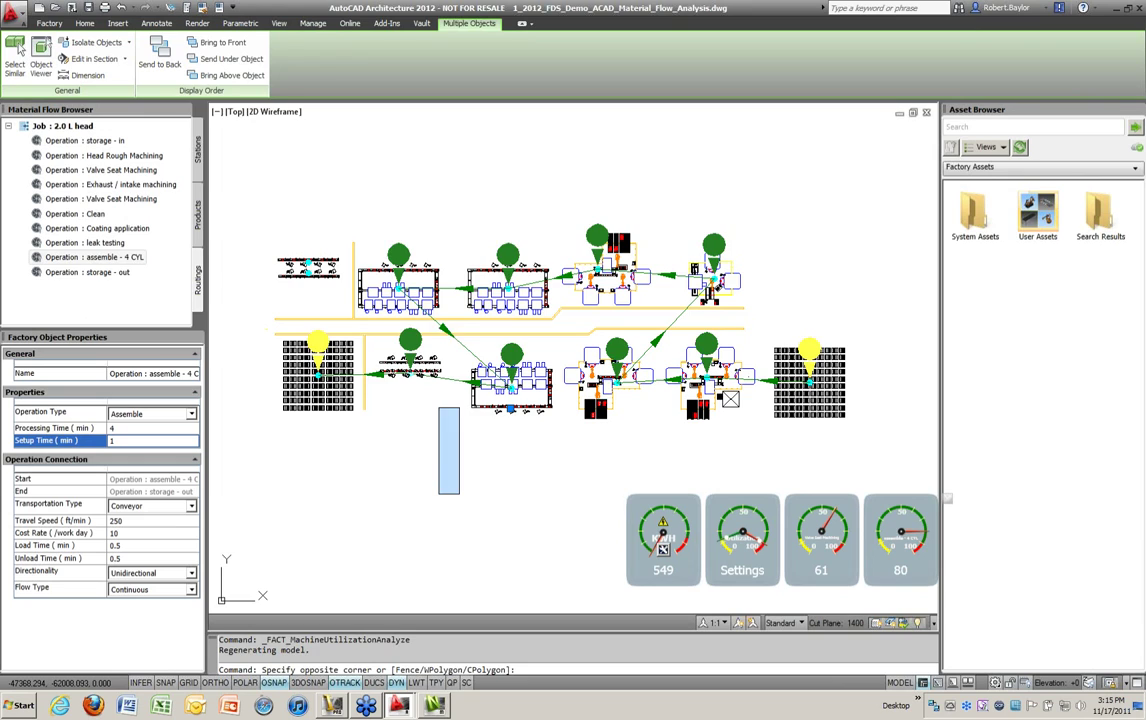
key("Escape")
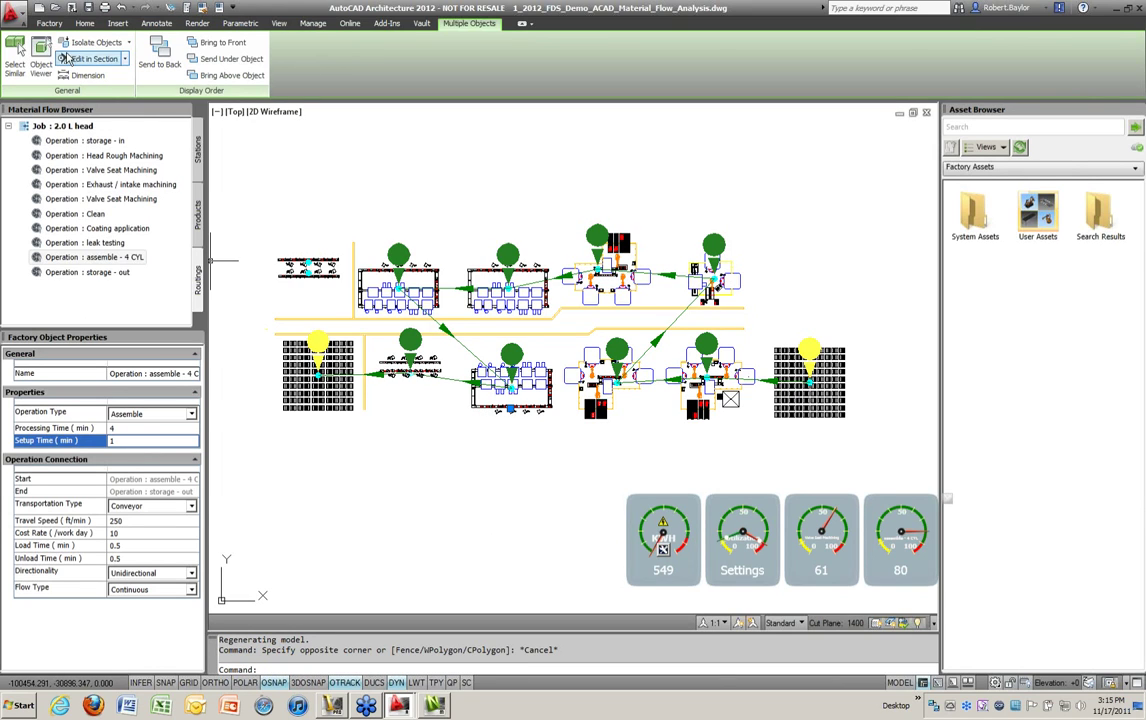
left_click(49, 23)
left_click(164, 58)
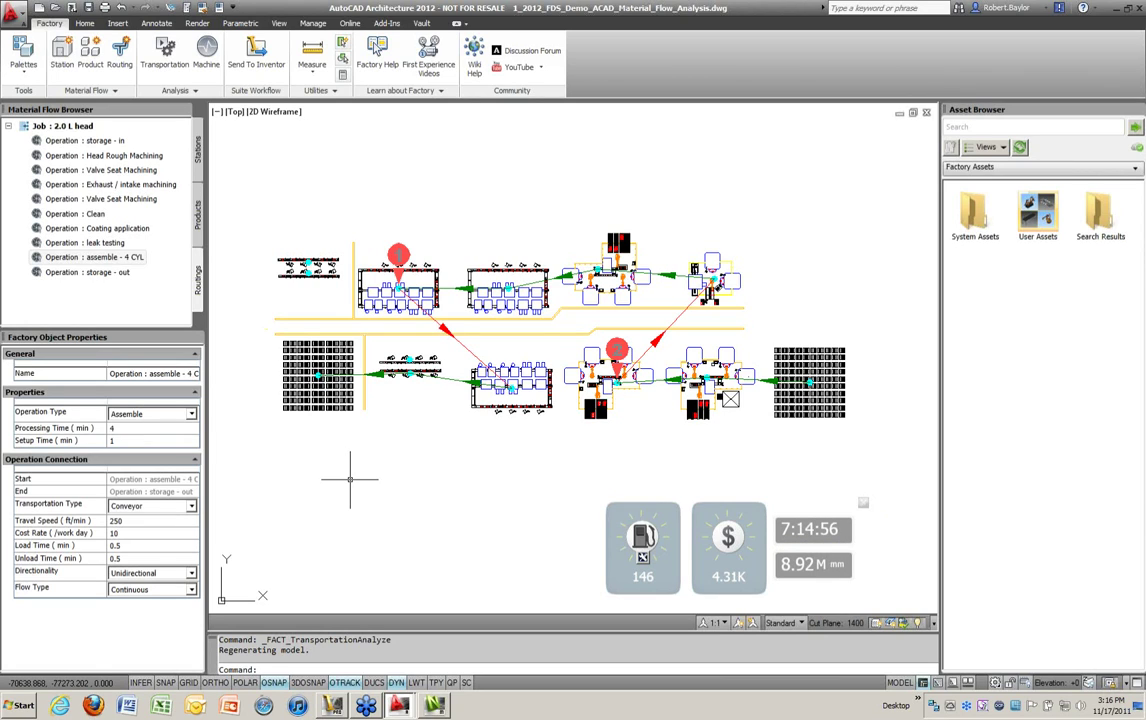
Step: Show Head Rough Machining's properties and expand the Factory tab's extra Analysis options
left_click(54, 157)
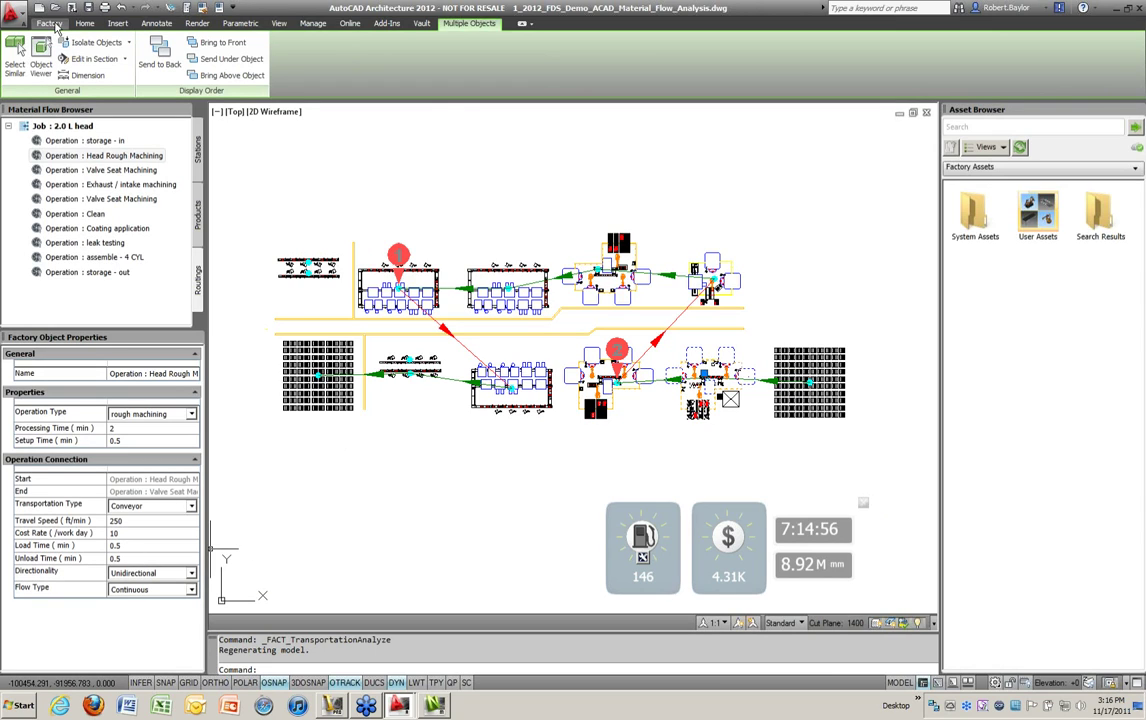
left_click(50, 23)
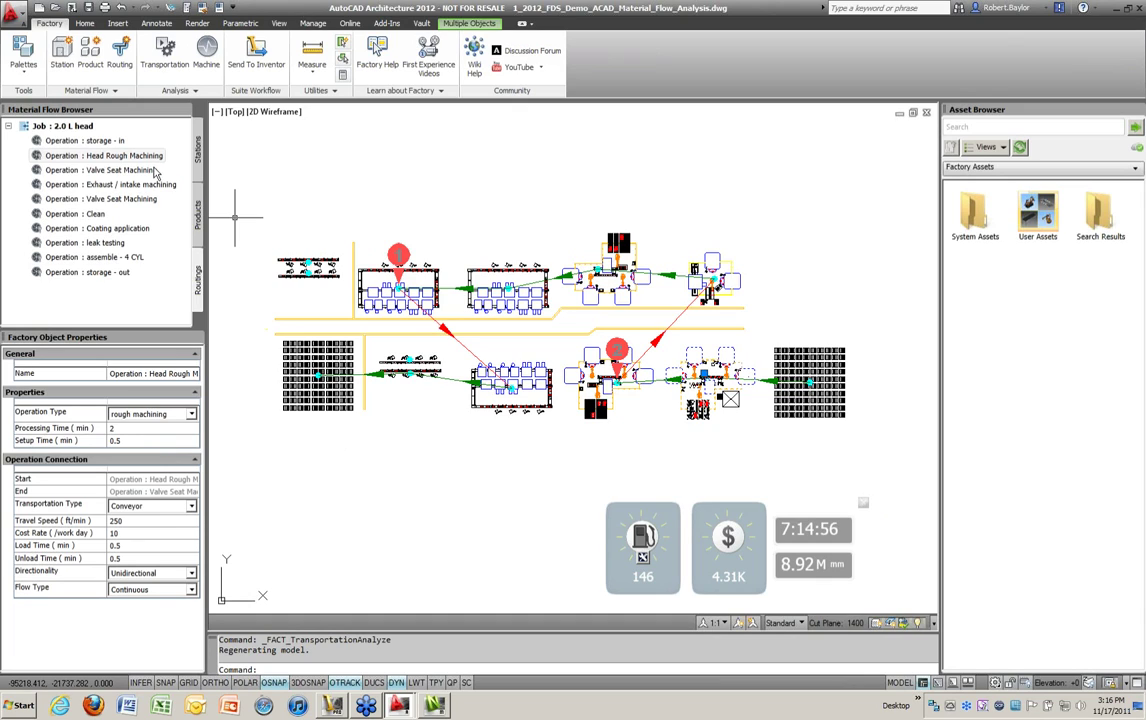
left_click(195, 91)
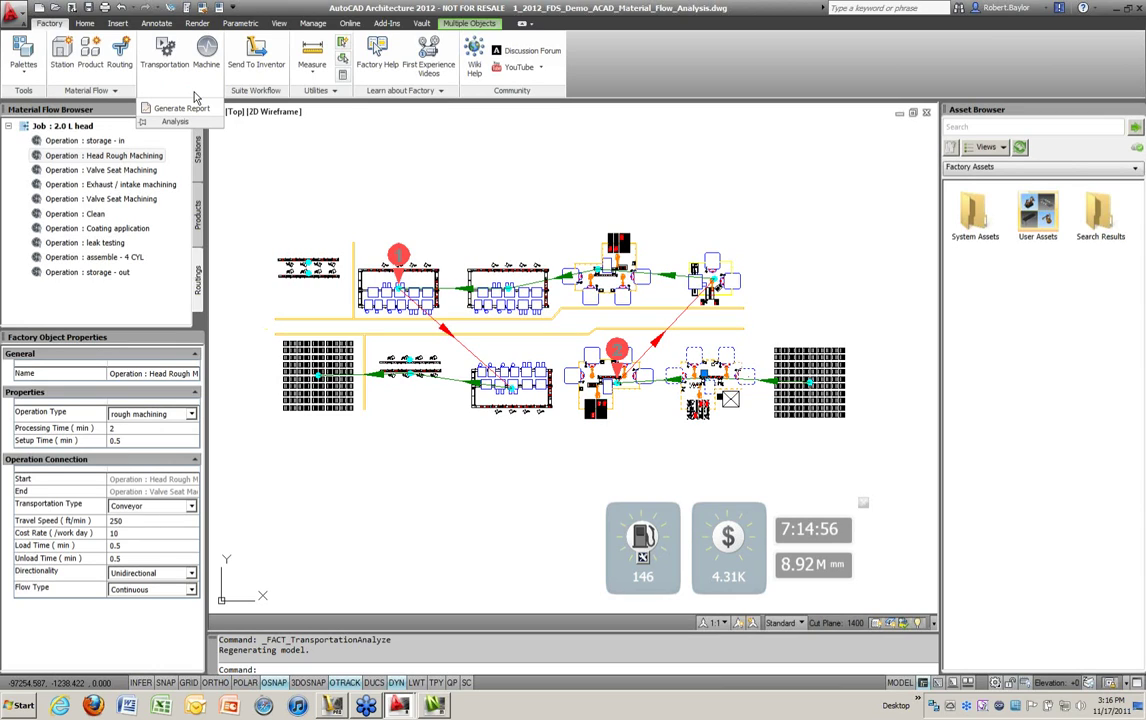
Step: Save 1_2012_FDS_Demo_ACAD_Material_Flow_Analysis_Report.xlsx to the Desktop, replacing the existing file
left_click(179, 110)
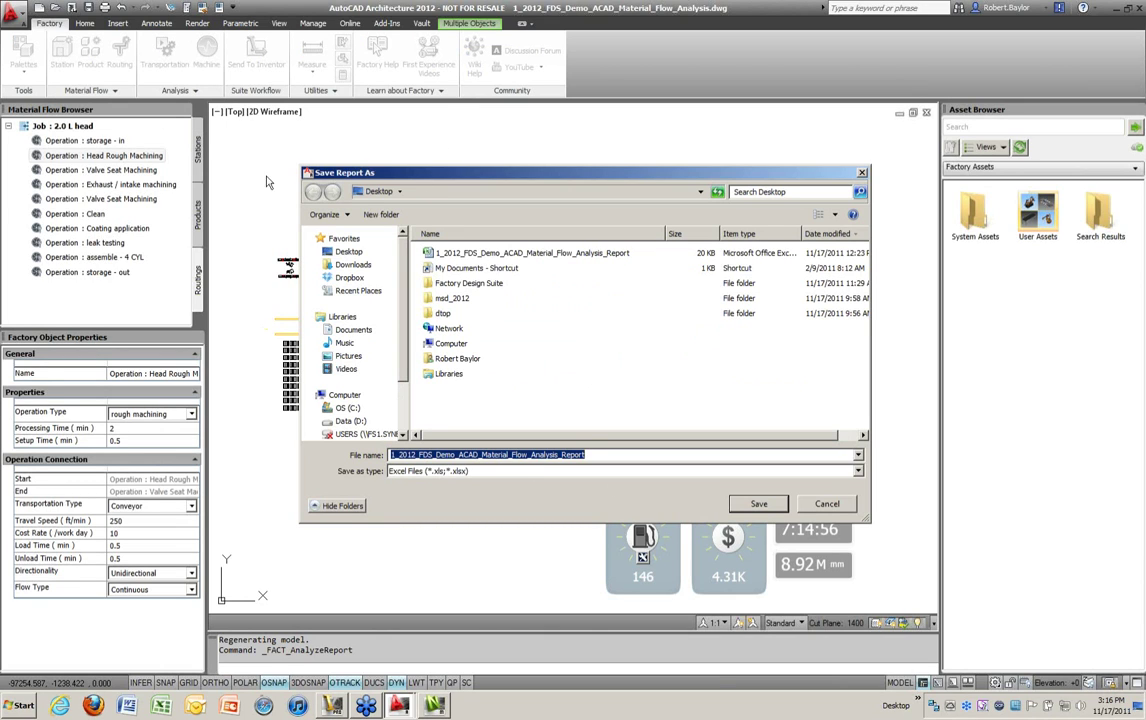
left_click(347, 252)
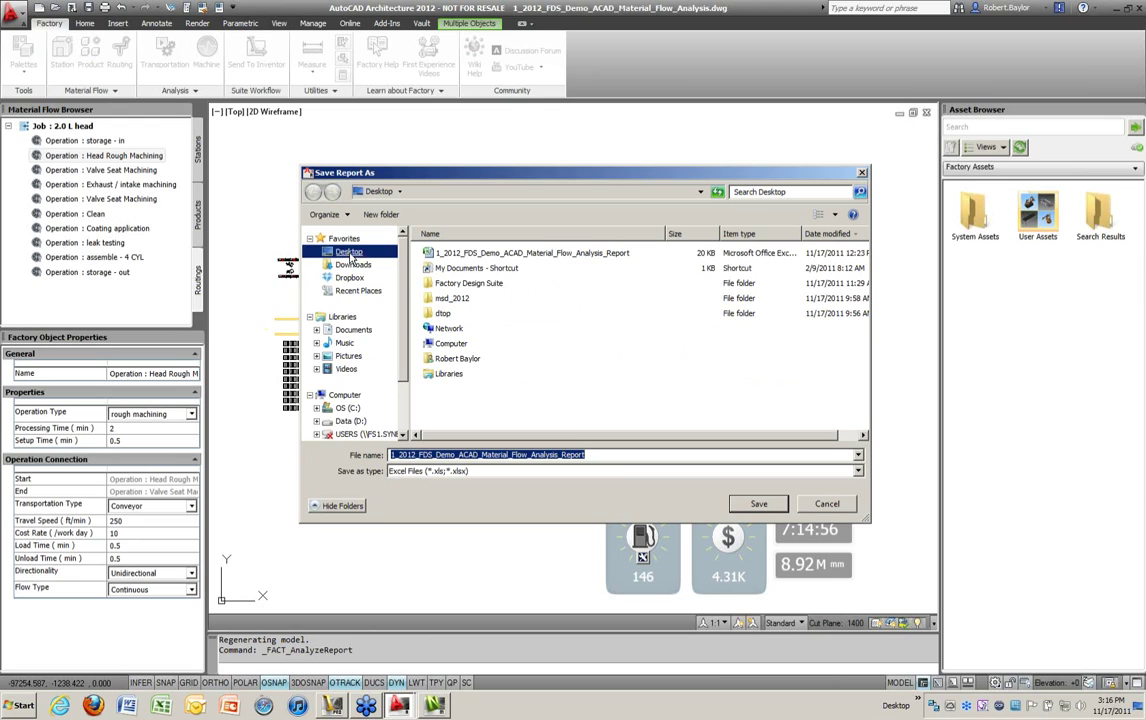
left_click(756, 504)
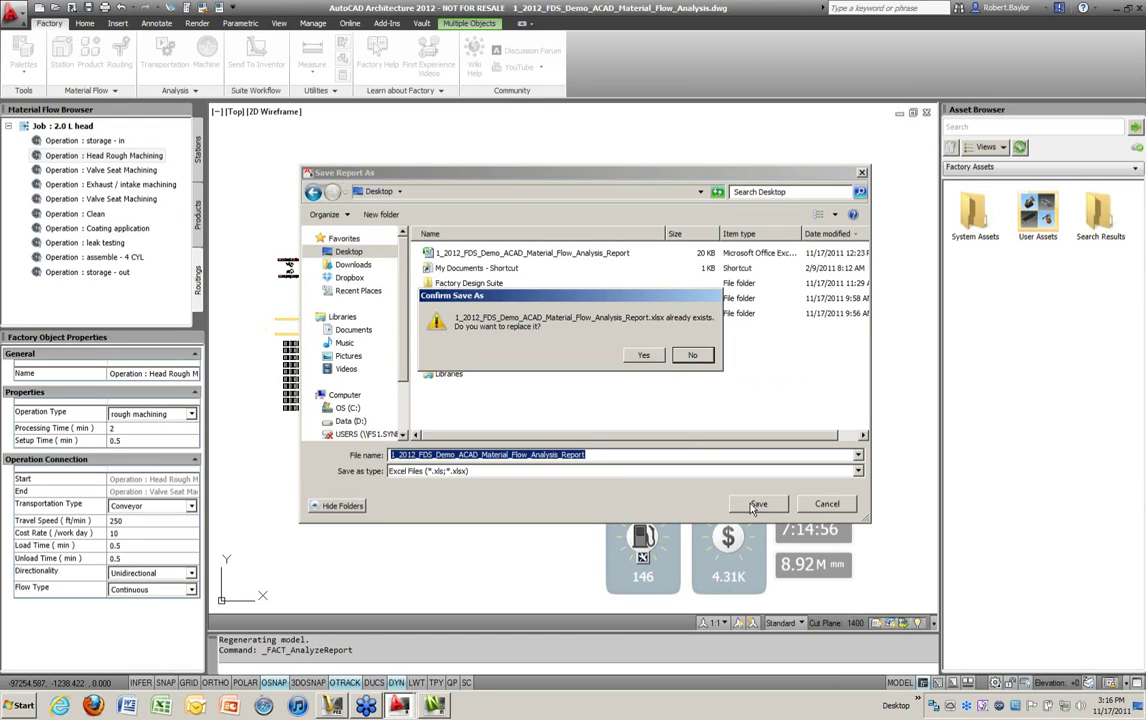
left_click(645, 355)
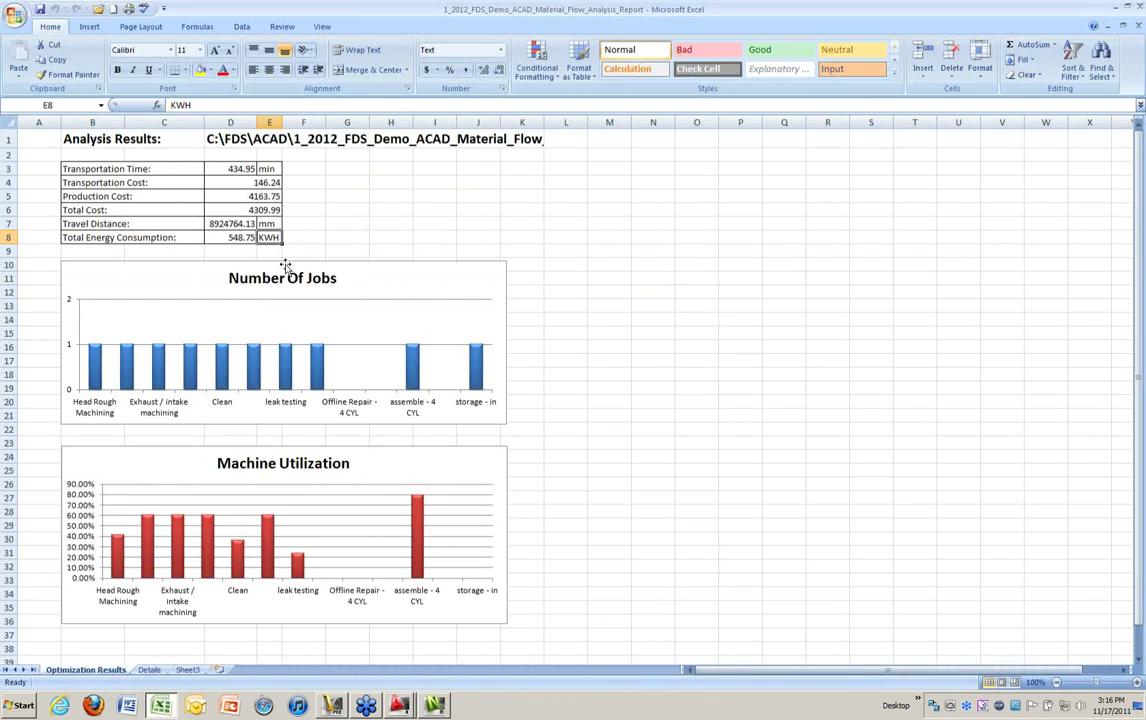
Step: Show the report's Details sheet with column G widened to its full header, then close Excel
scroll(597, 281, "down", 1)
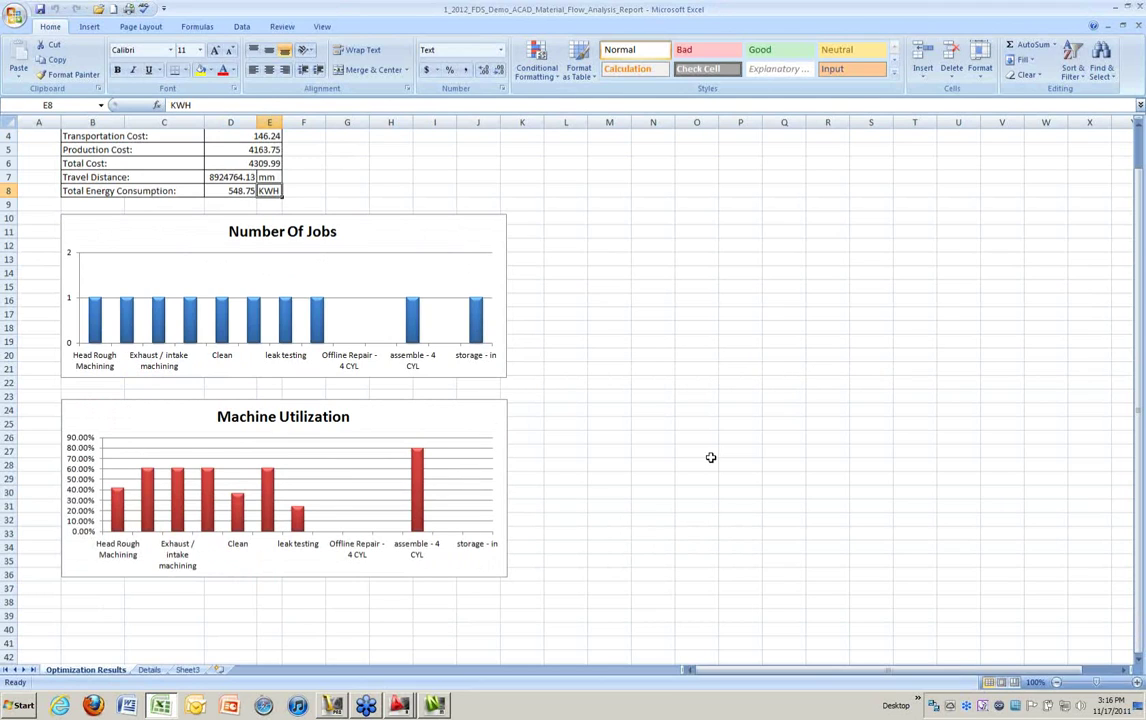
left_click(149, 669)
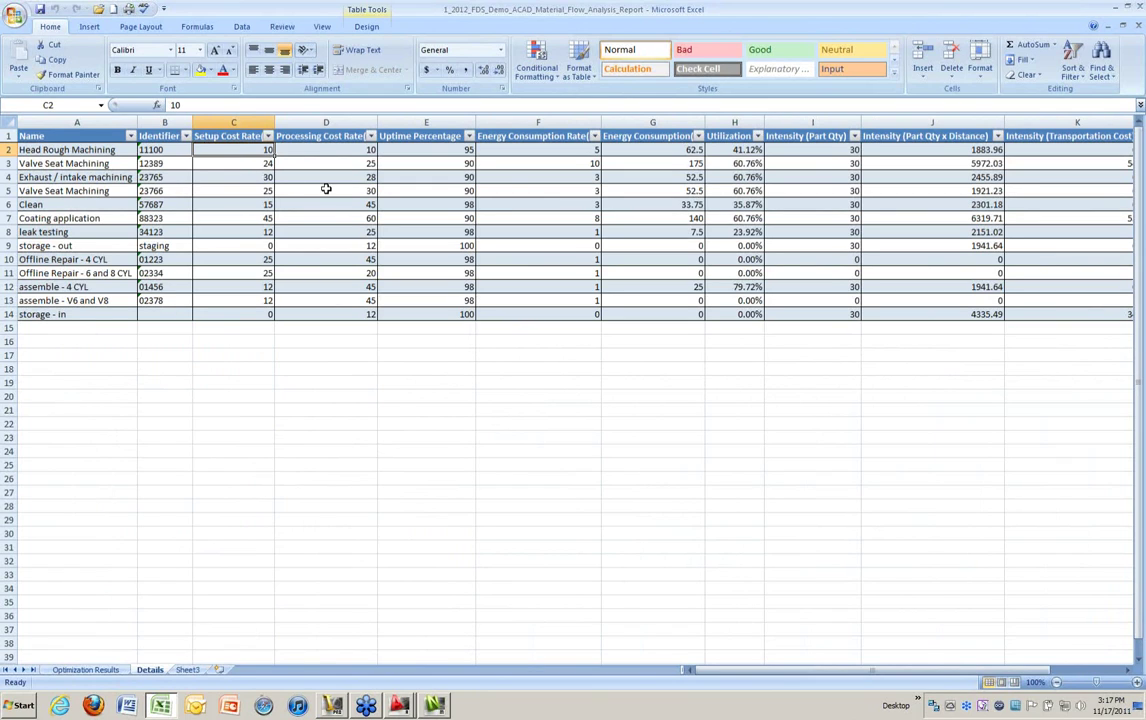
left_click_drag(924, 671, 939, 676)
left_click_drag(586, 119, 715, 120)
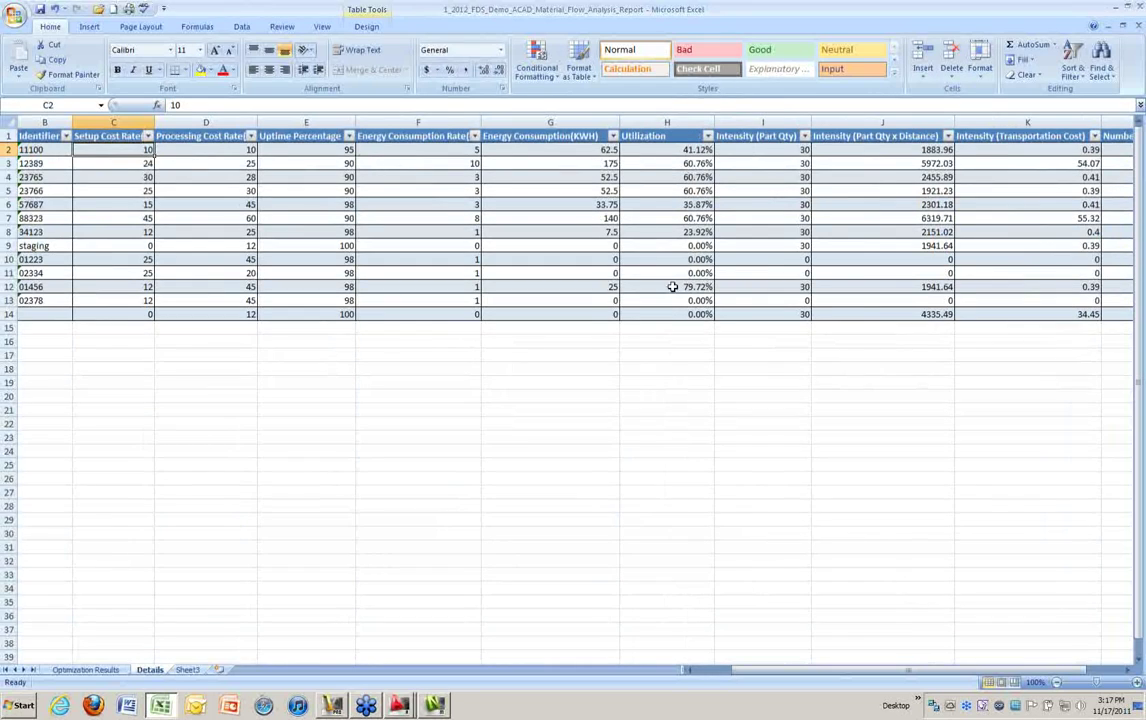
left_click_drag(891, 676, 904, 676)
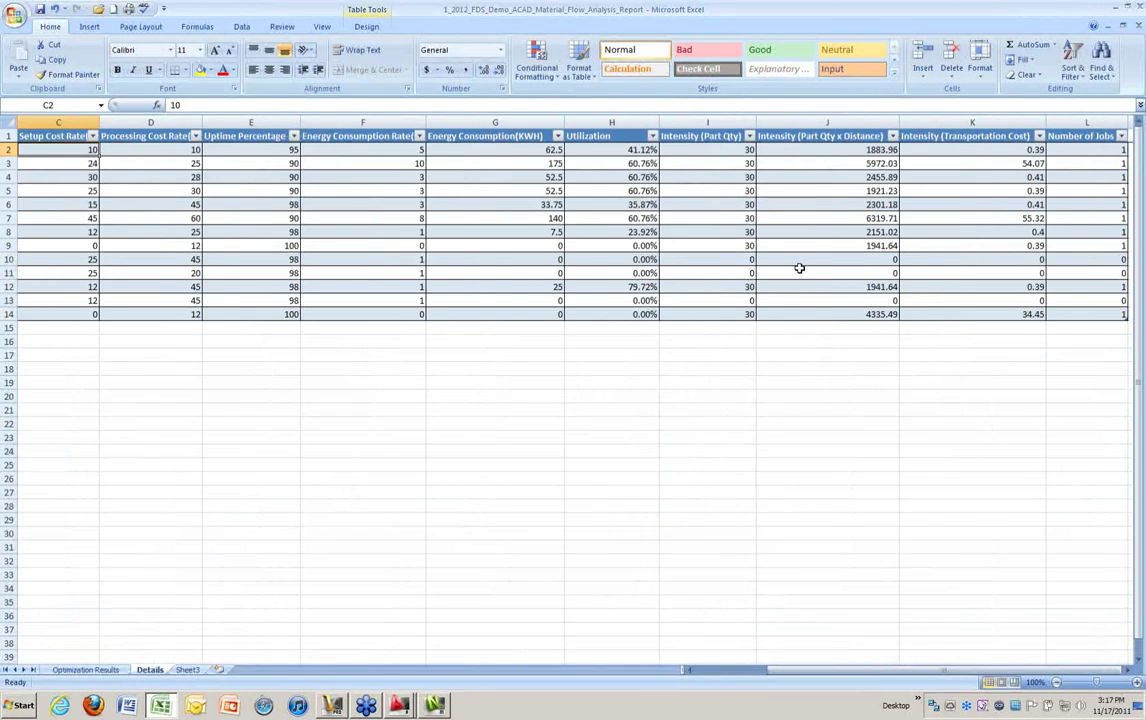
left_click_drag(776, 676, 739, 676)
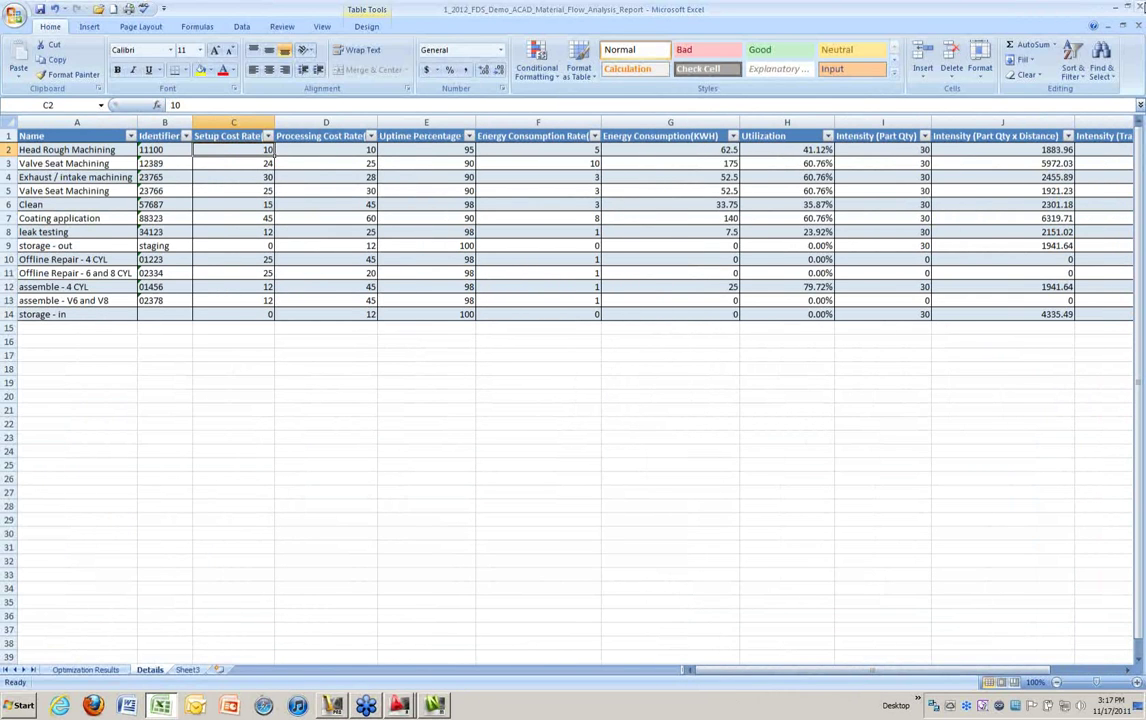
left_click(1139, 11)
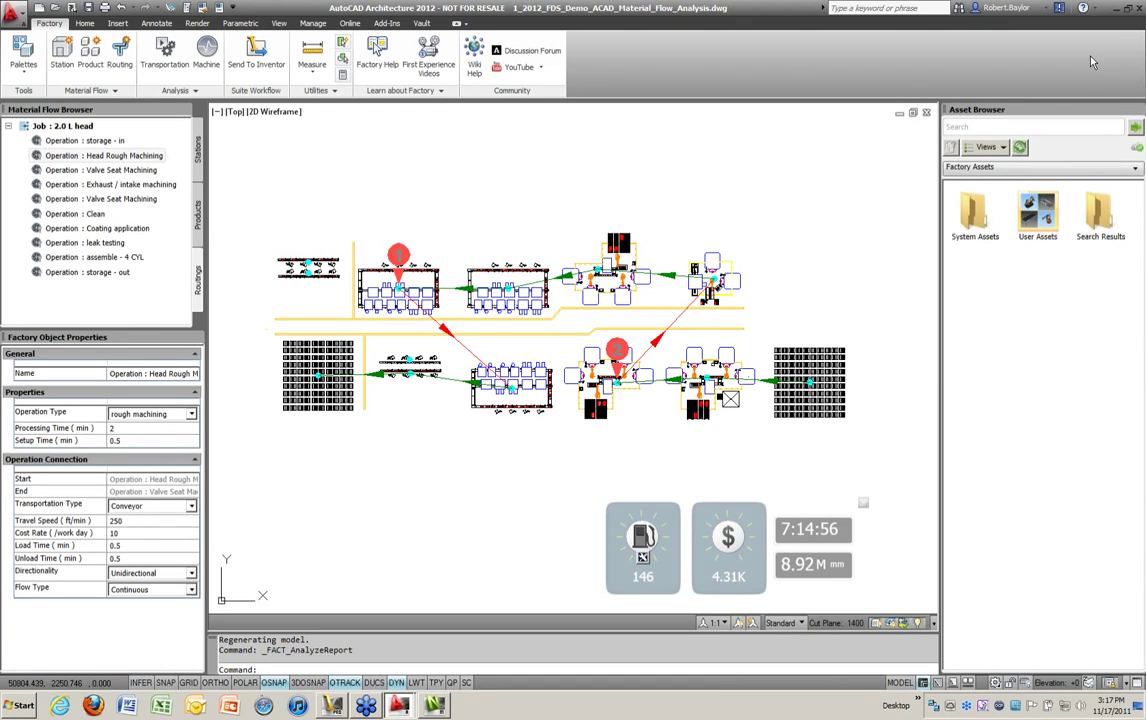
Step: Open 2_2012_FDS_ACAD_Factory_Layout.dwg from recent drawings and restore the 1 - Start layer state
left_click(24, 11)
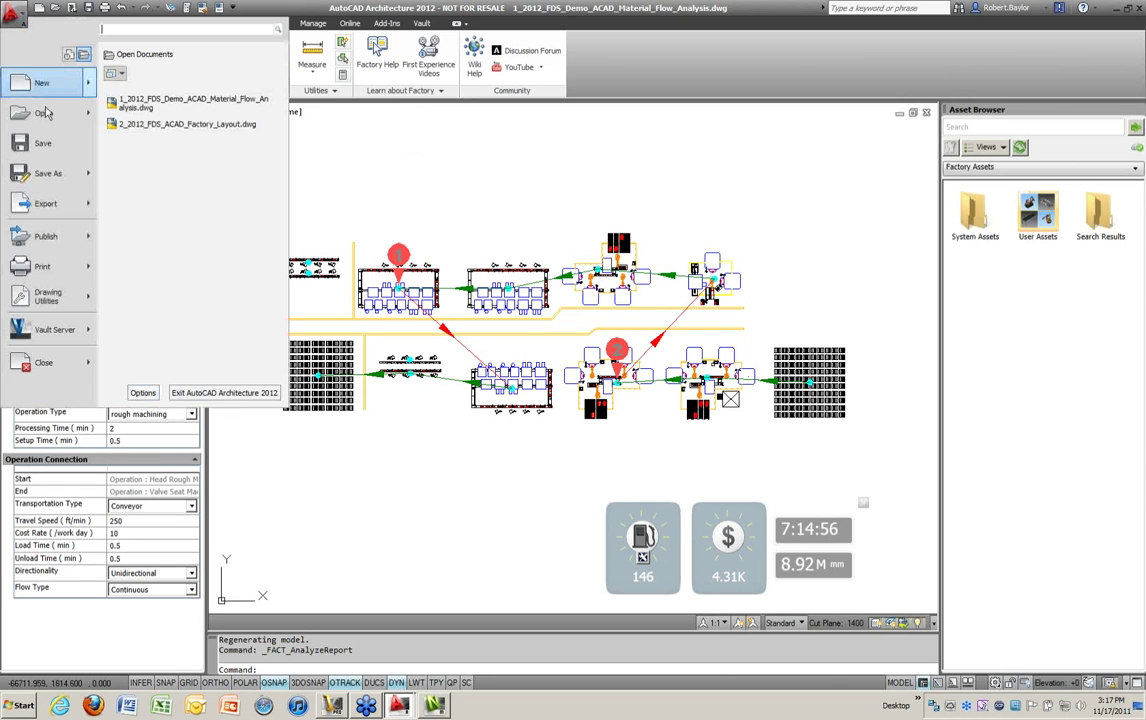
left_click(145, 128)
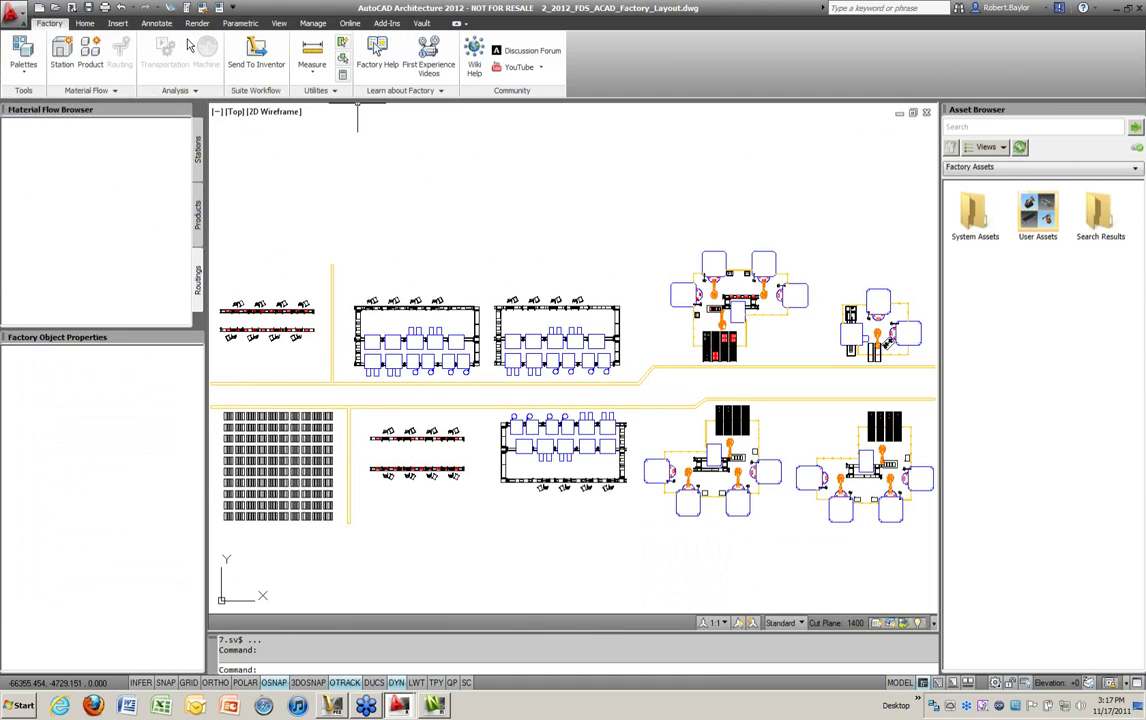
left_click(84, 23)
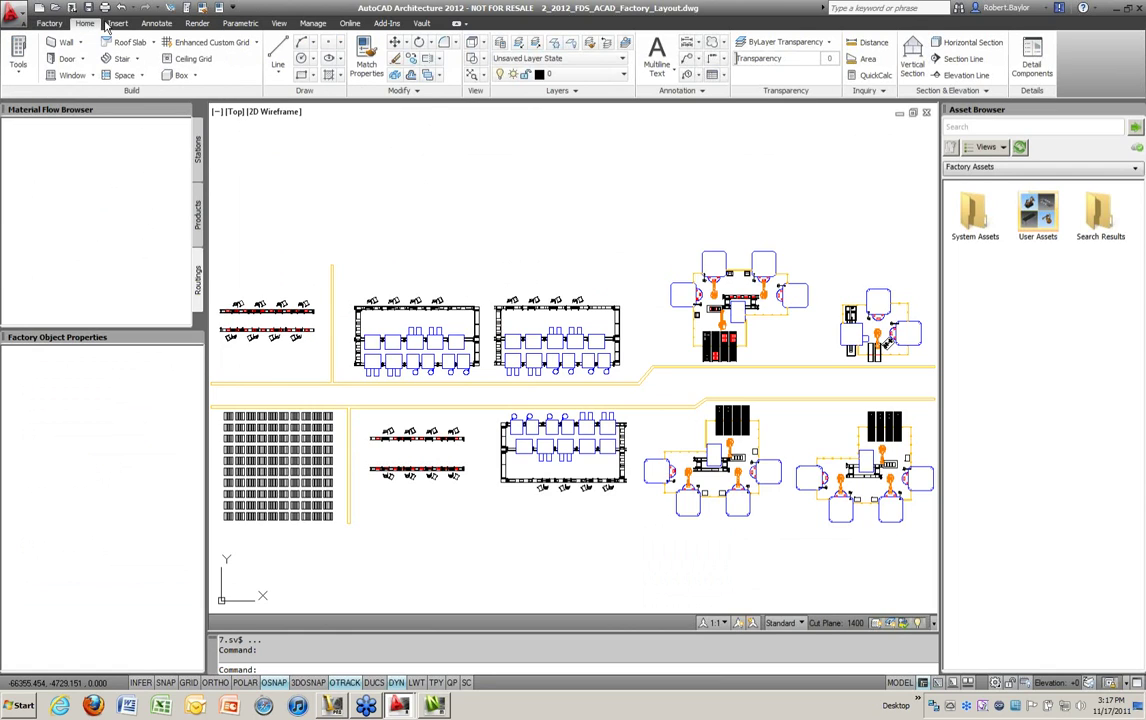
left_click(620, 63)
left_click(515, 79)
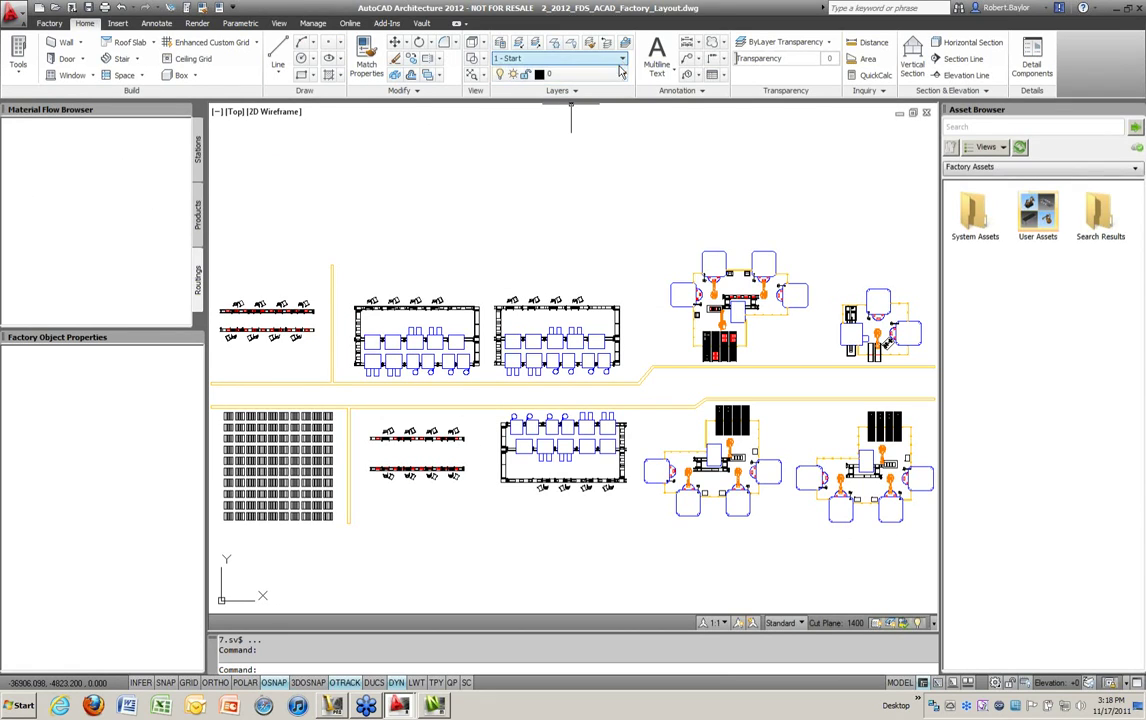
Step: Apply layer states 2 - Remove Machines, 3 - New Machines, then 4 - Inventor Layout
left_click(557, 60)
left_click(541, 85)
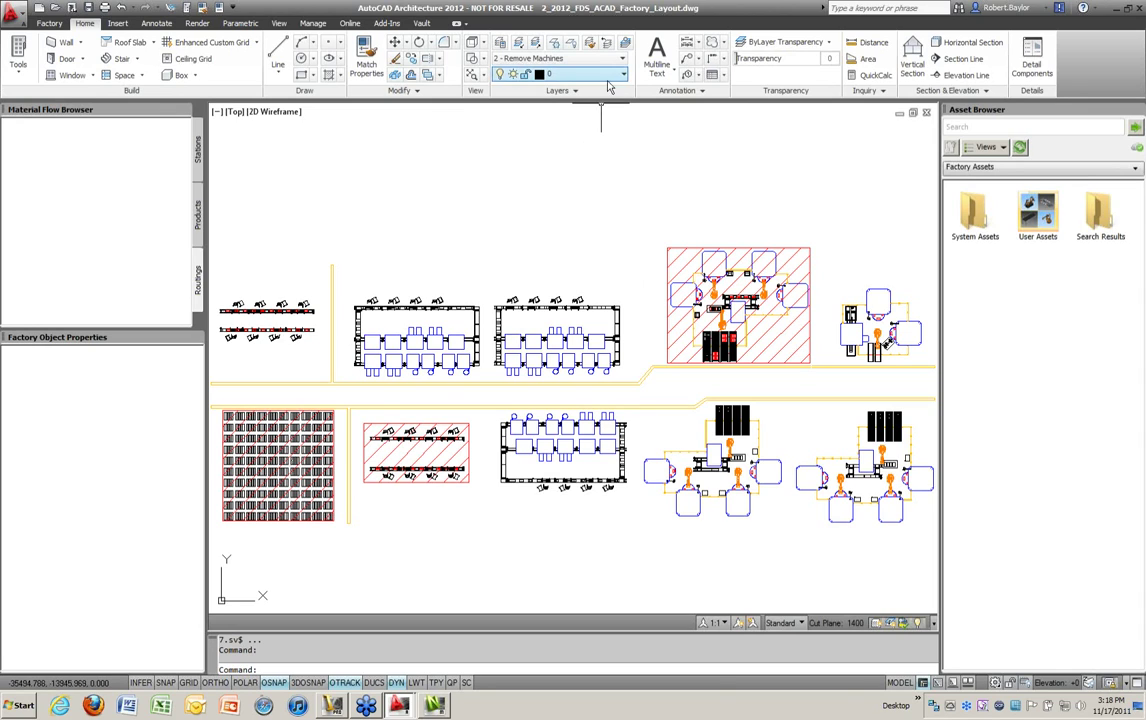
left_click(560, 58)
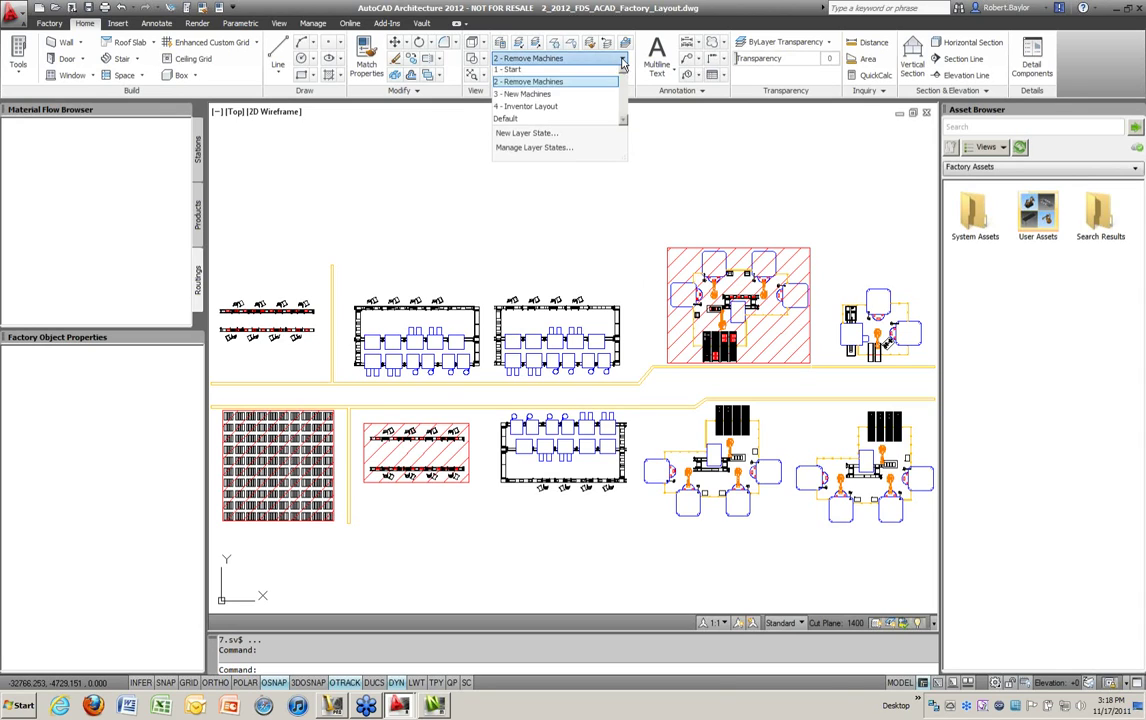
left_click(520, 97)
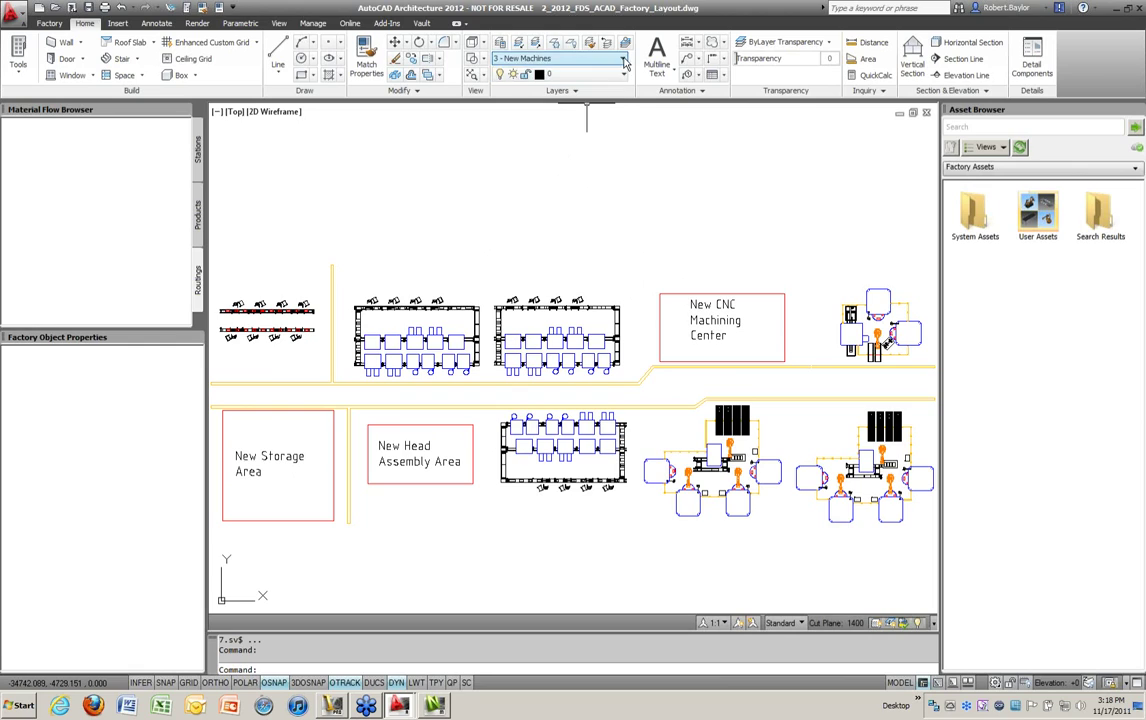
left_click(624, 62)
left_click(476, 111)
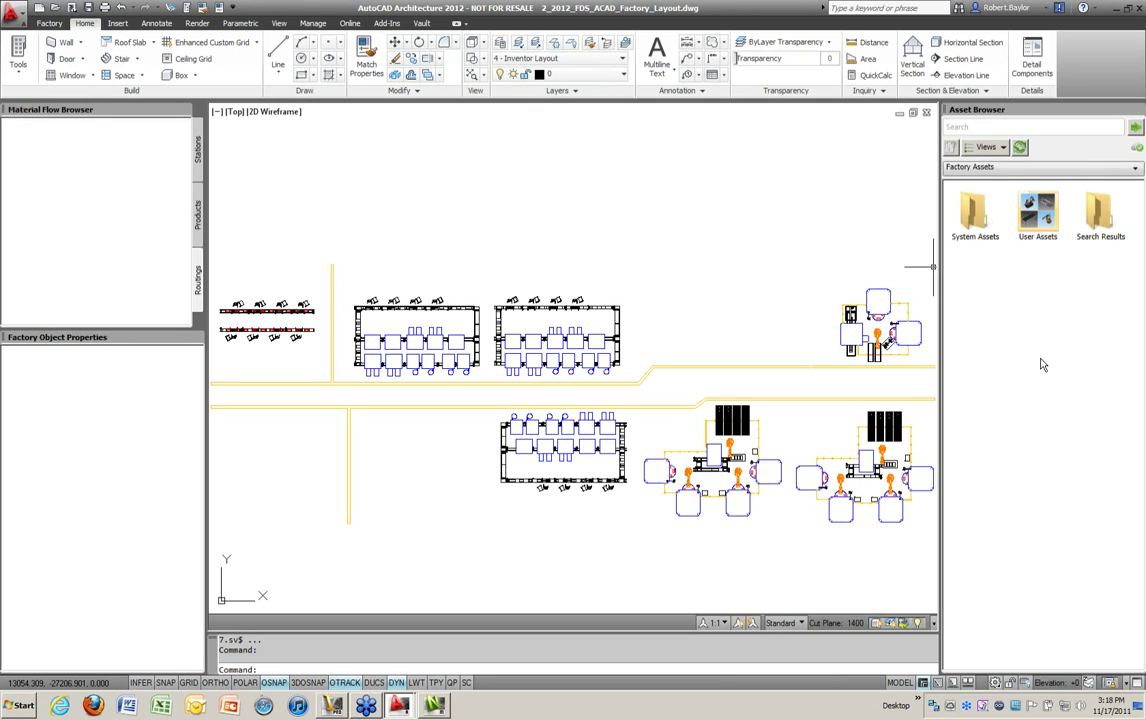
Step: Place a Rack from System Assets > Material Handling left of the lower aisle
double_click(975, 213)
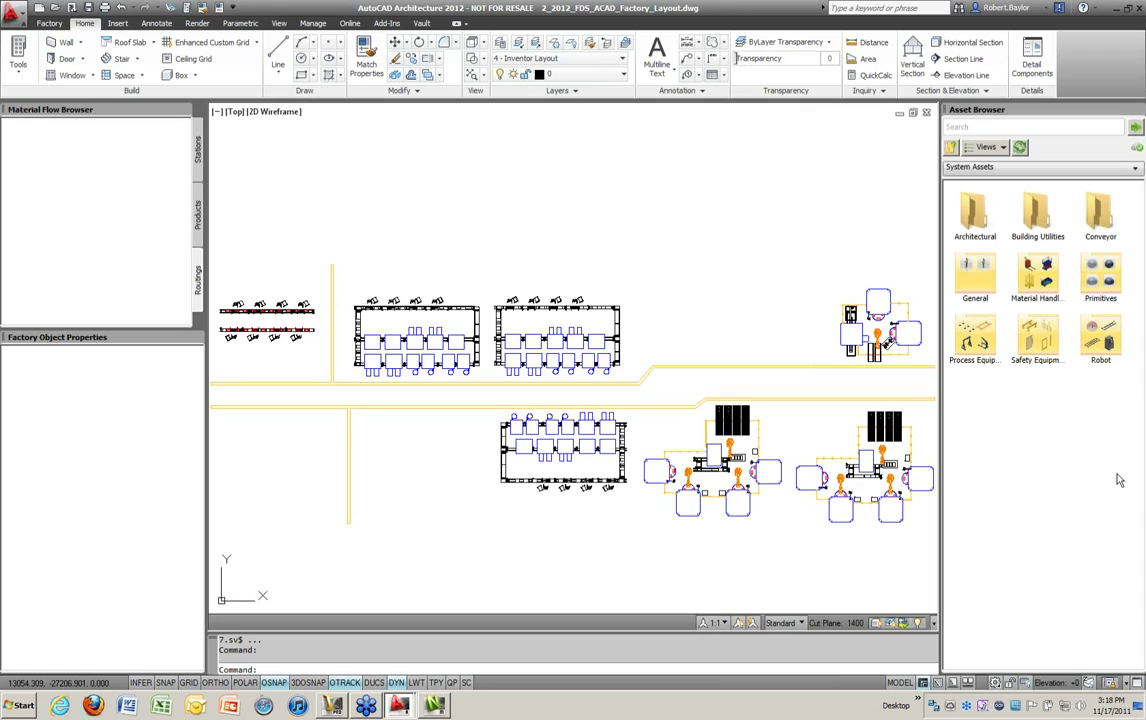
double_click(974, 272)
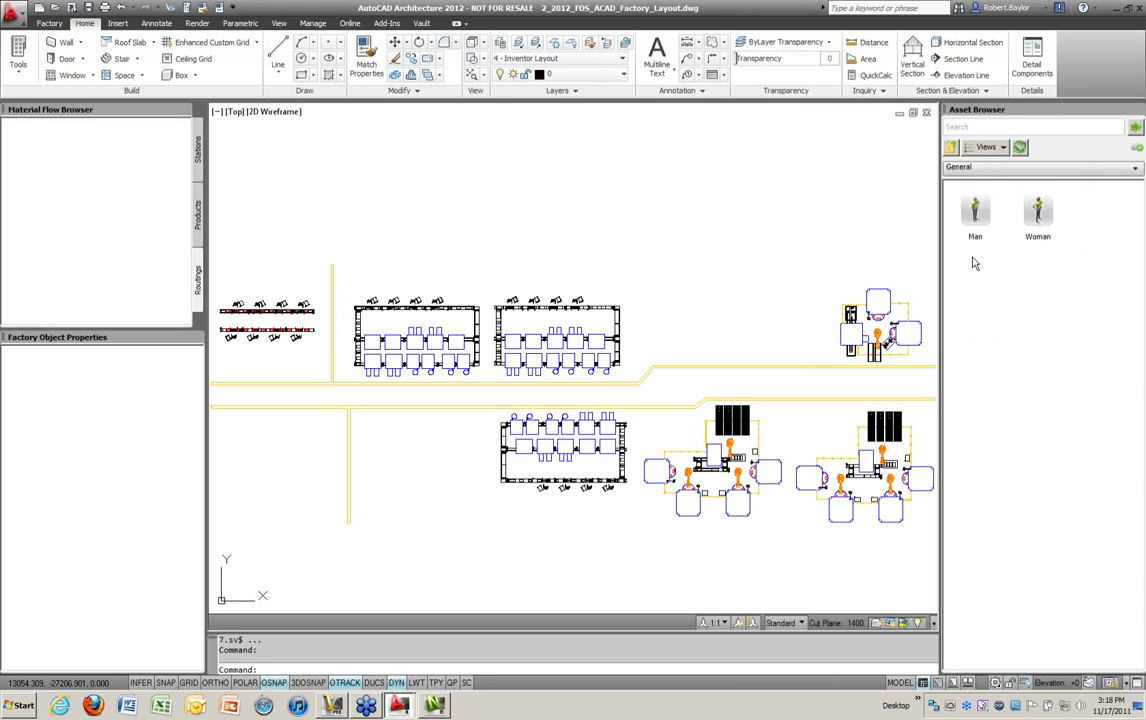
left_click(950, 149)
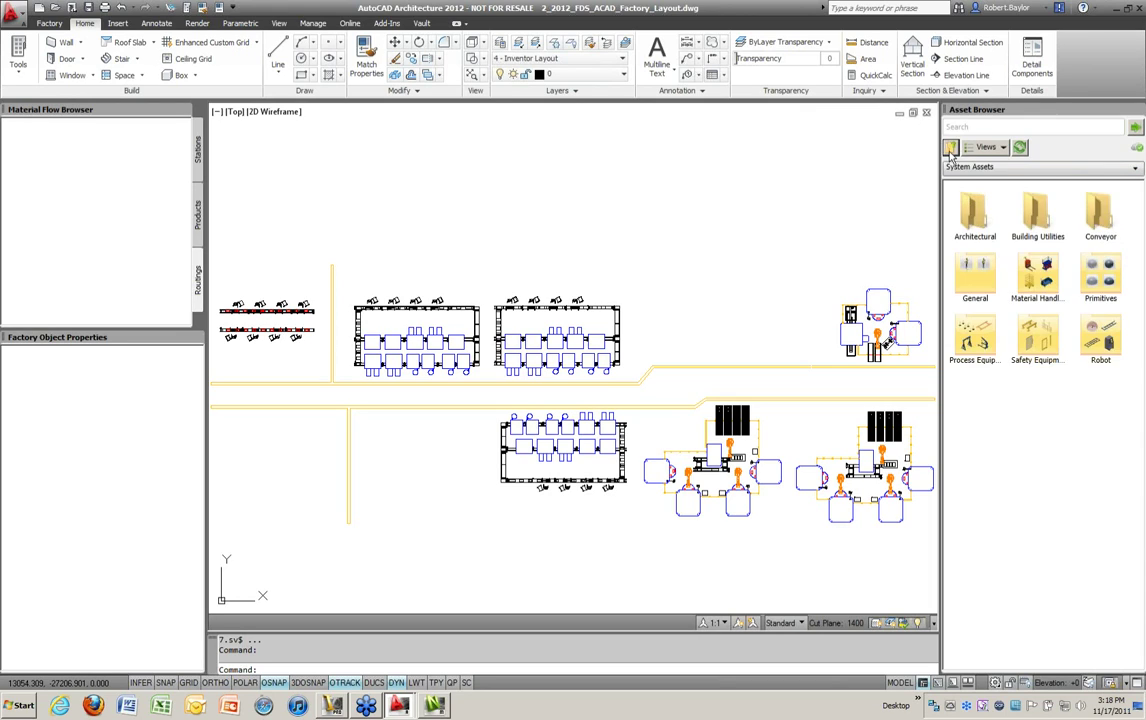
double_click(1036, 278)
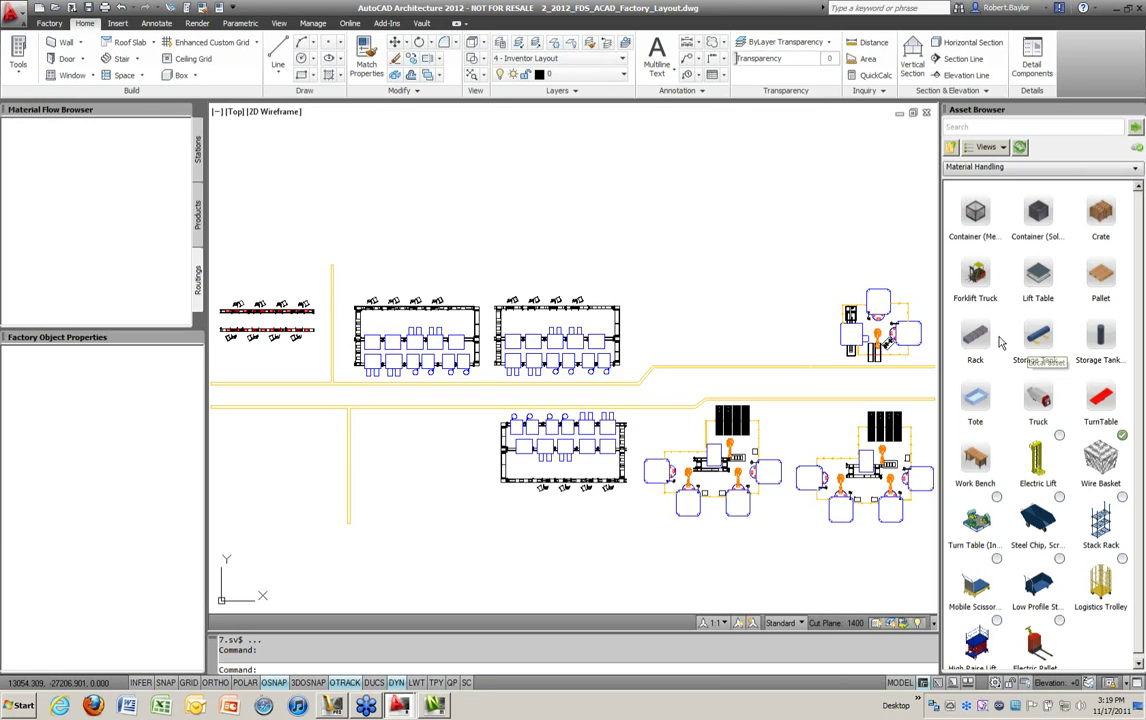
left_click_drag(978, 341, 310, 458)
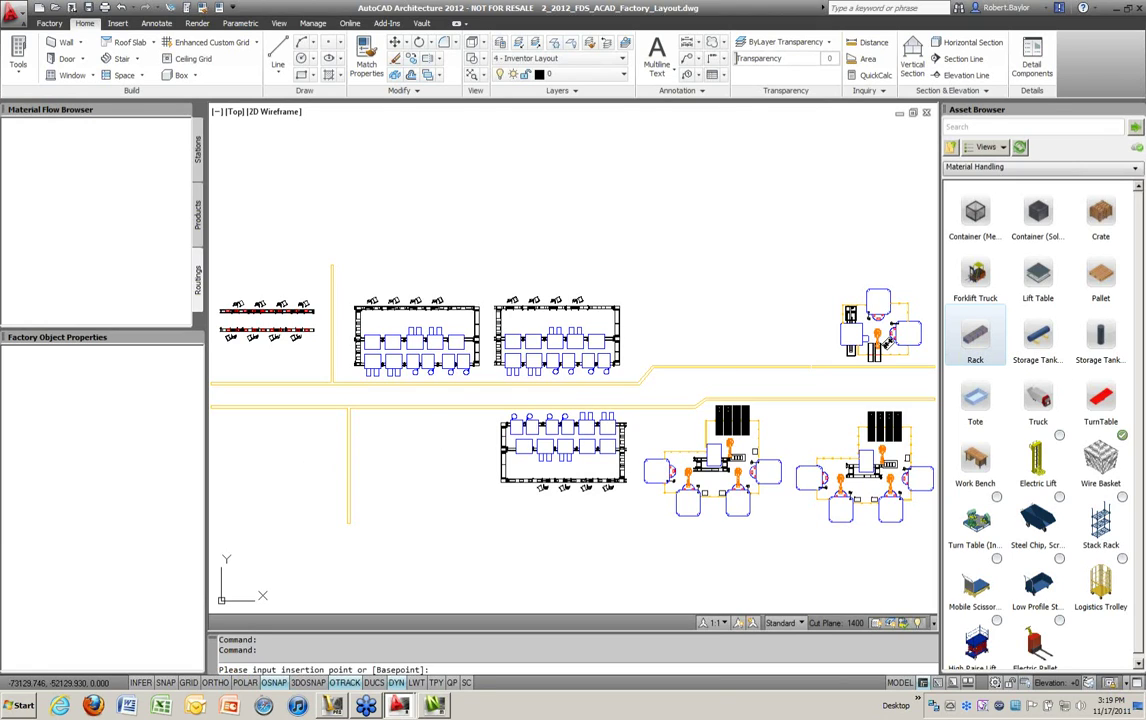
left_click(316, 457)
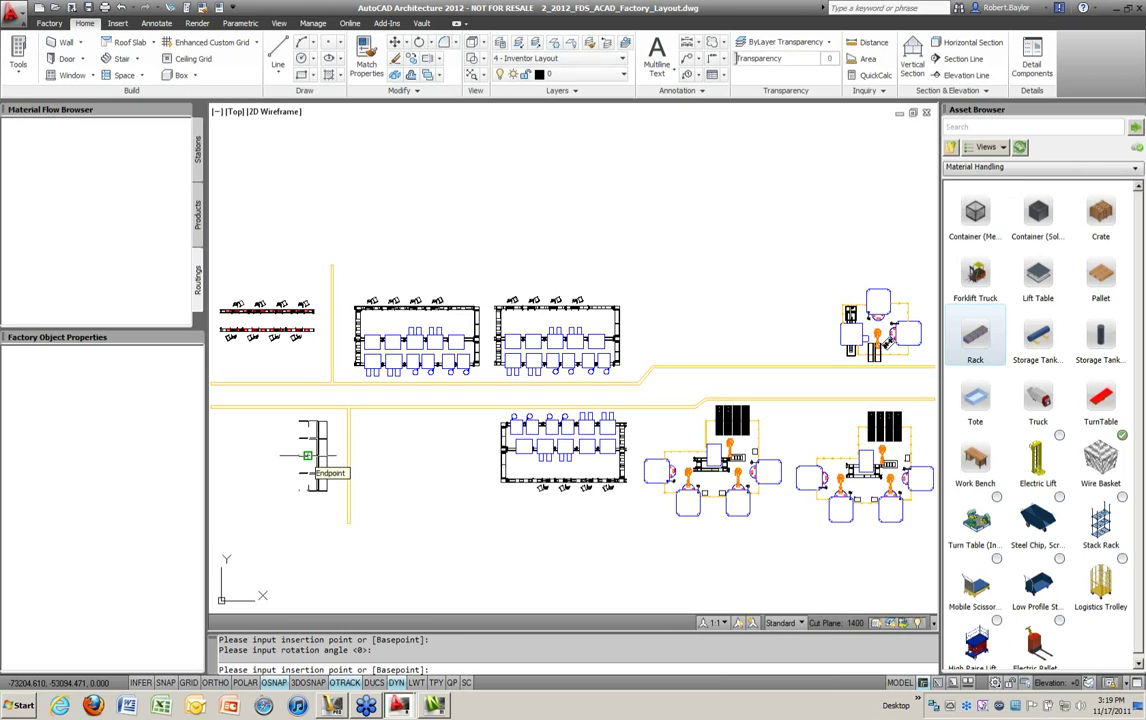
left_click(304, 455)
key("Escape")
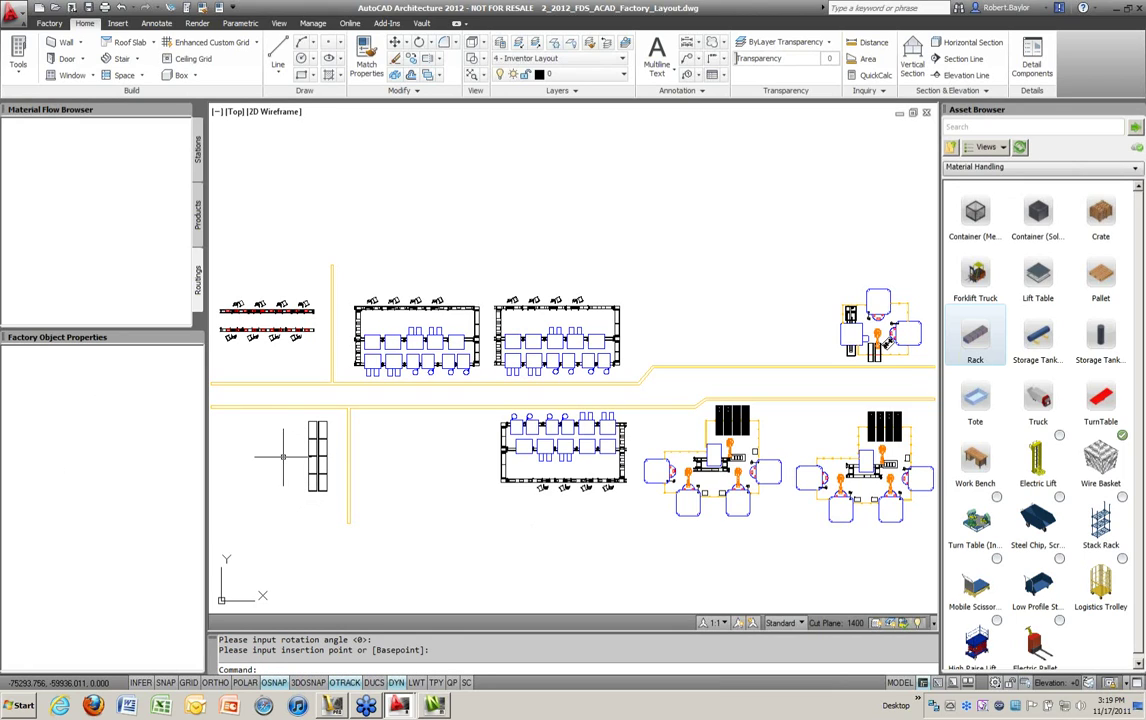
Step: Place two more upright racks beside the first one in the lower-left area
left_click(977, 342)
left_click(265, 456)
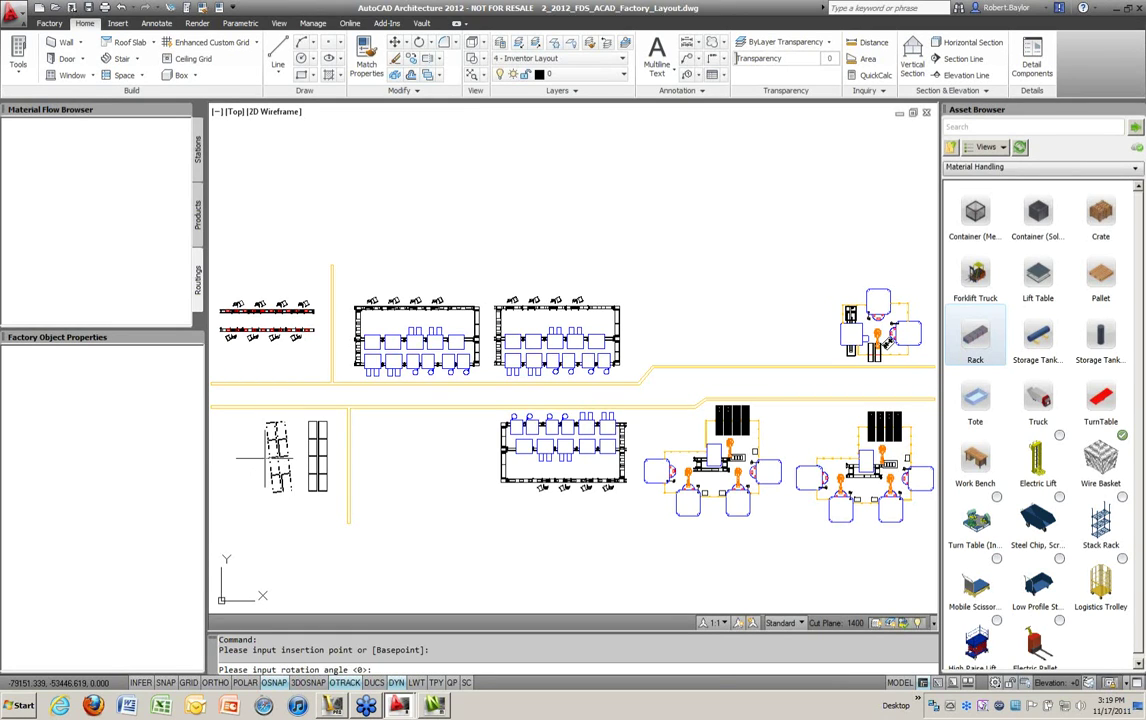
left_click(238, 458)
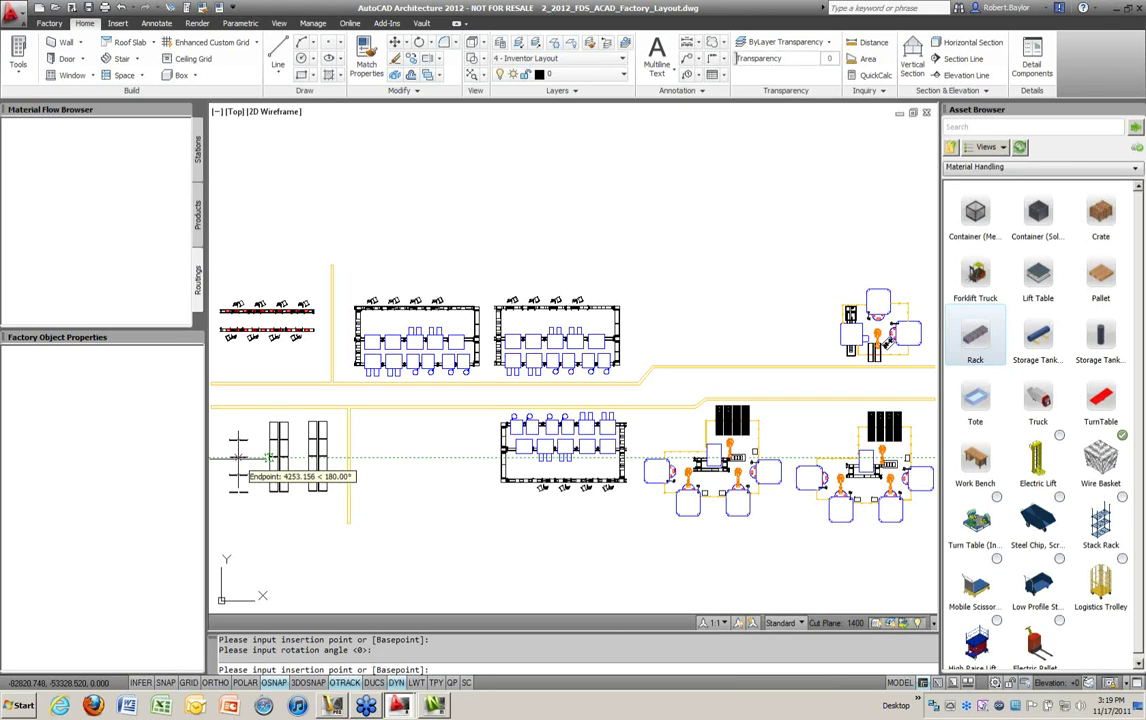
left_click(268, 457)
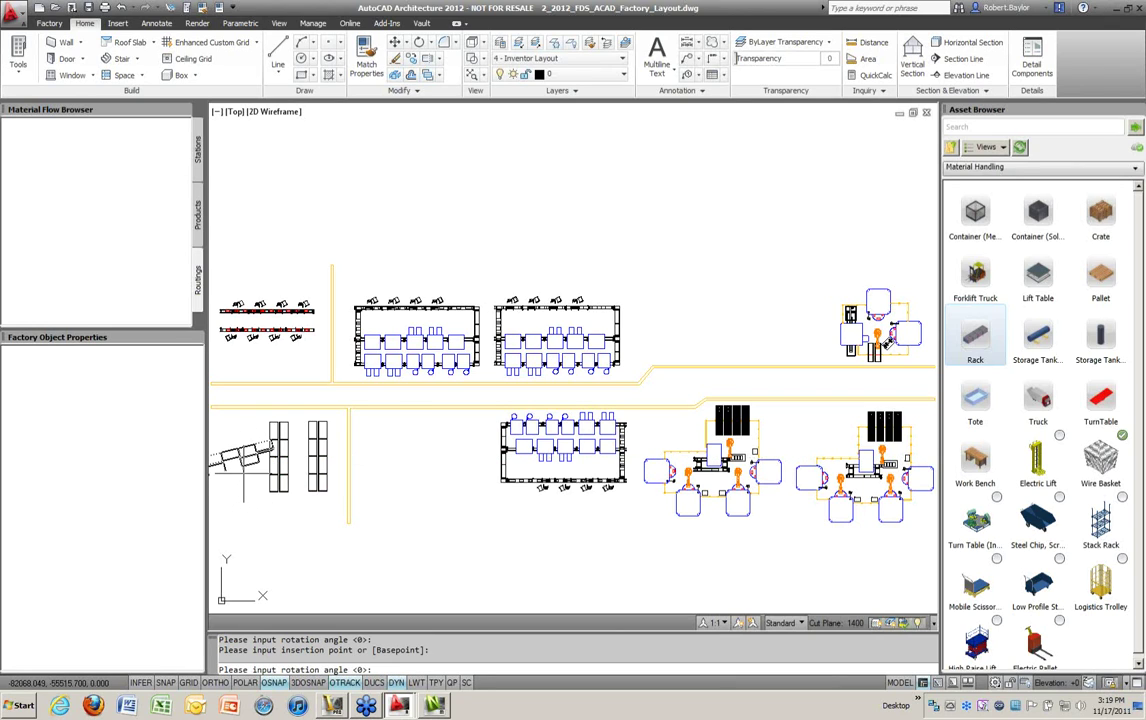
left_click(239, 539)
right_click(302, 510)
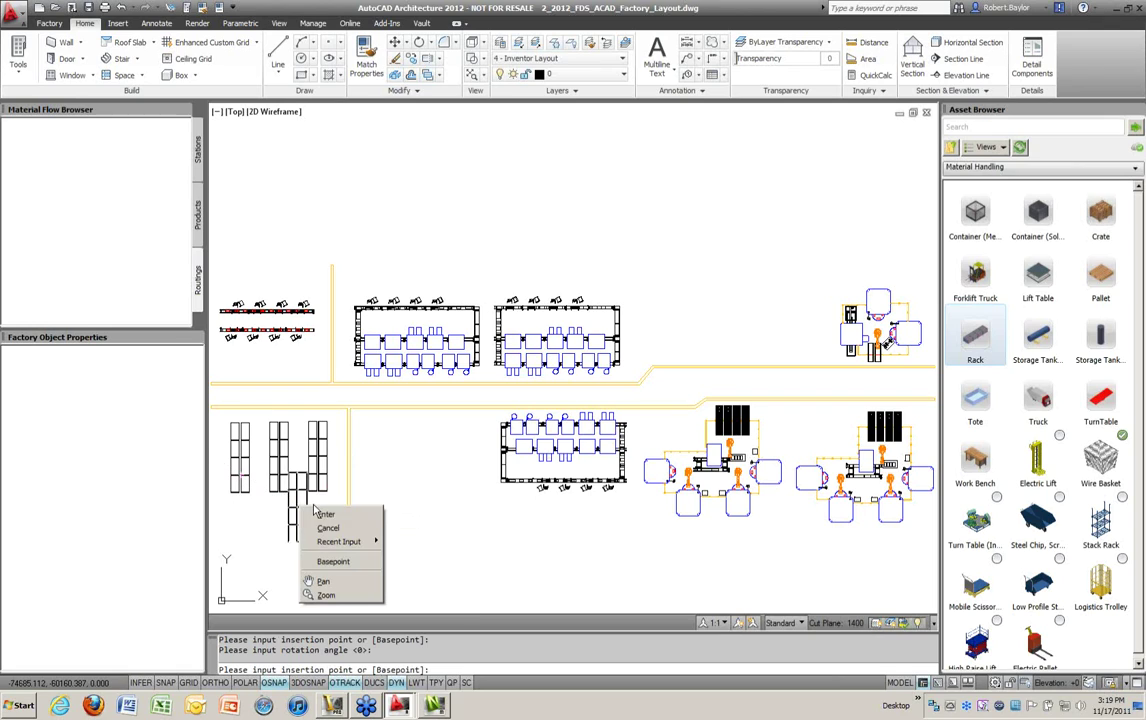
left_click(325, 514)
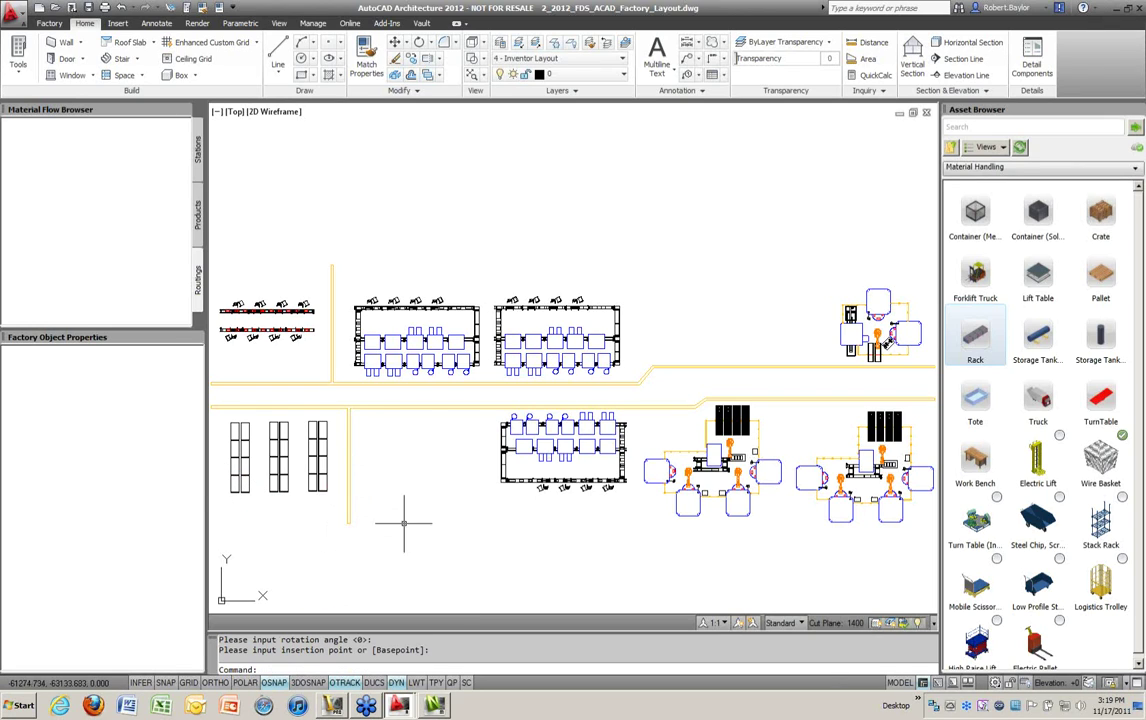
scroll(419, 525, "down", 2)
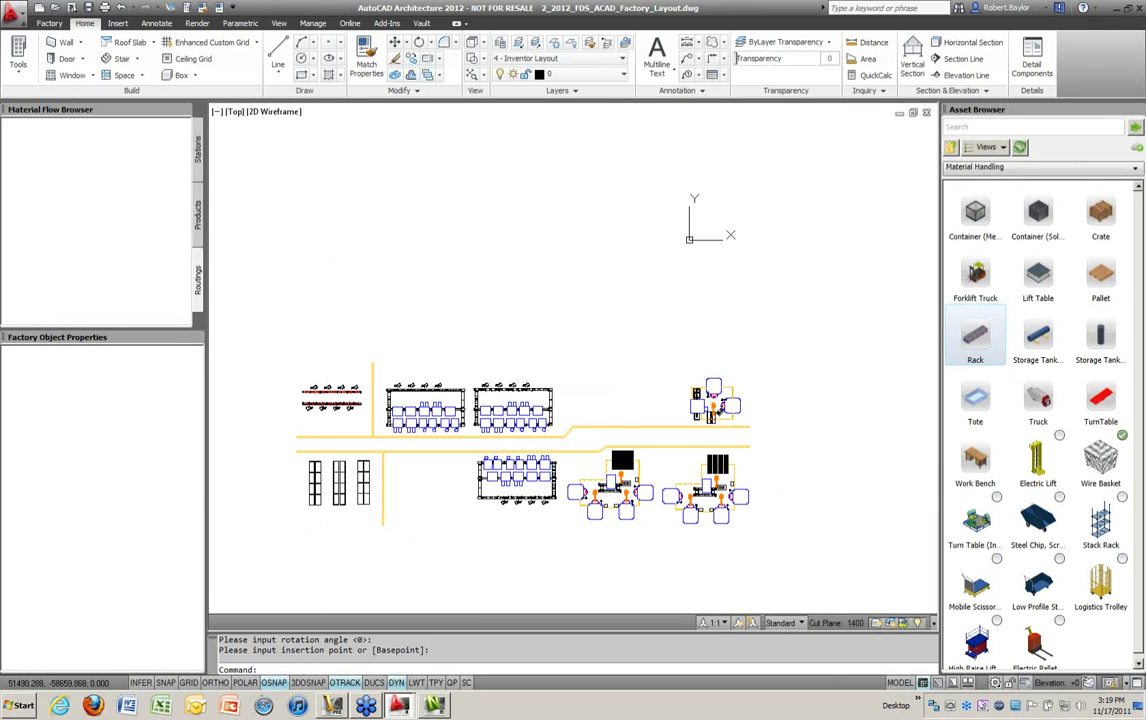
scroll(603, 340, "up", 1)
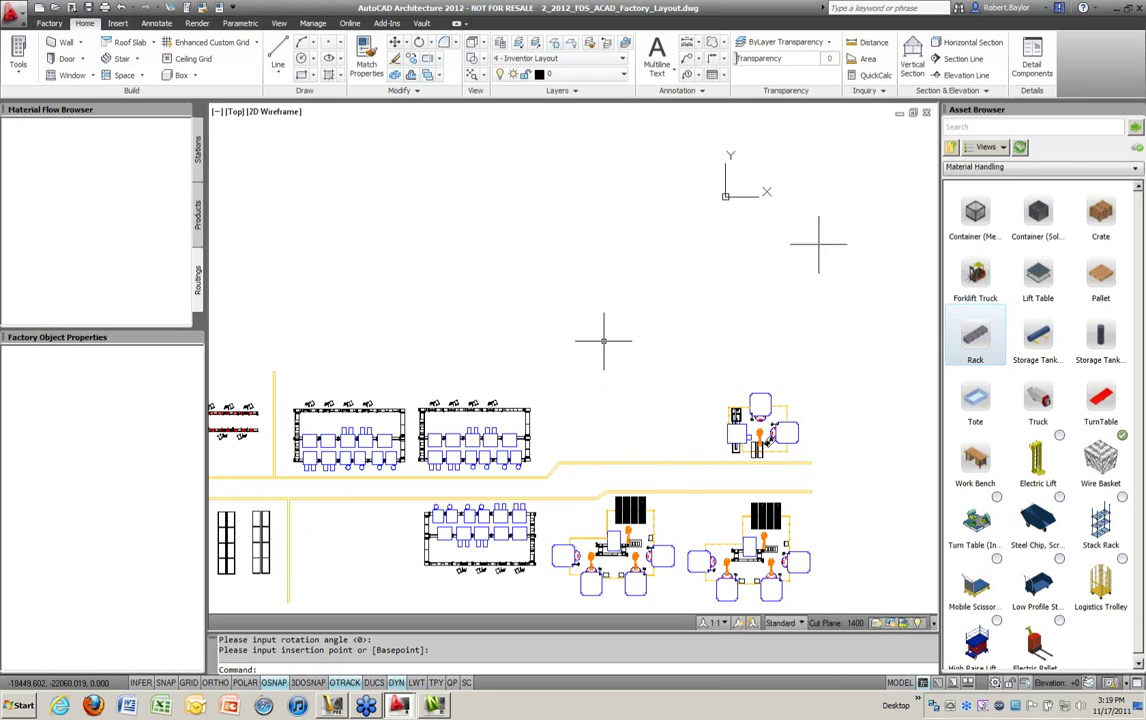
left_click(950, 148)
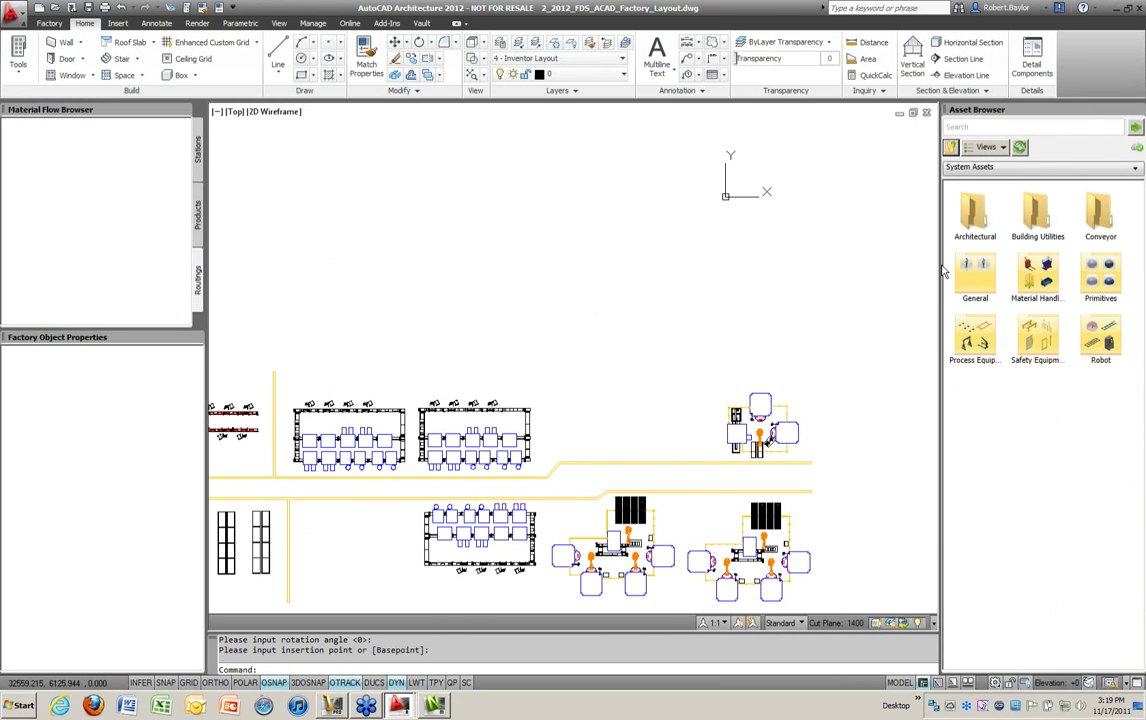
Step: Insert the Multi_Machine asset from User Assets just left of the robot cell, default rotation
left_click(950, 148)
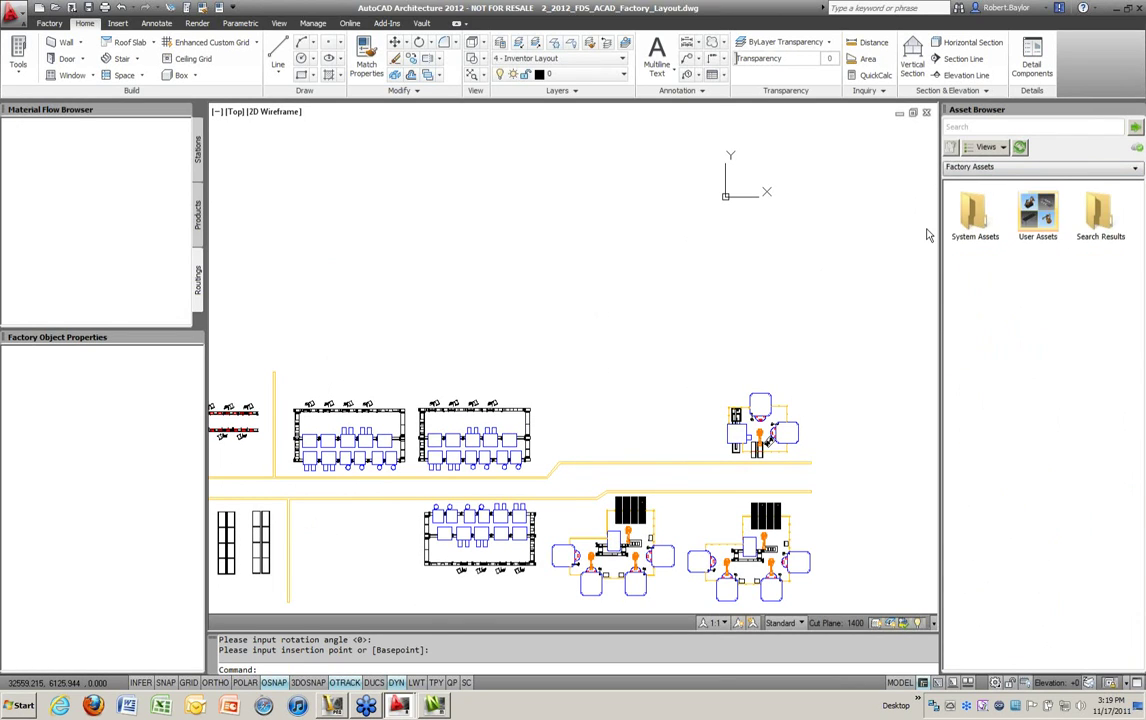
double_click(1045, 220)
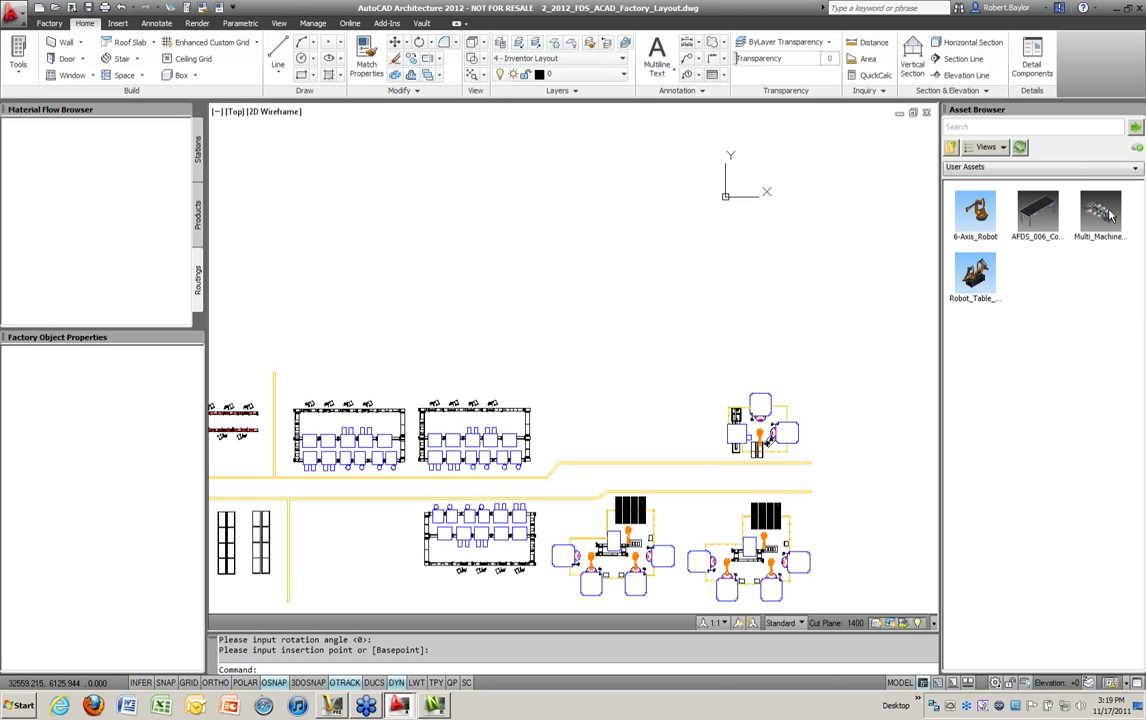
mouse_move(1113, 214)
left_mouse_down()
mouse_move(1106, 206)
mouse_move(650, 387)
mouse_move(606, 430)
left_mouse_up()
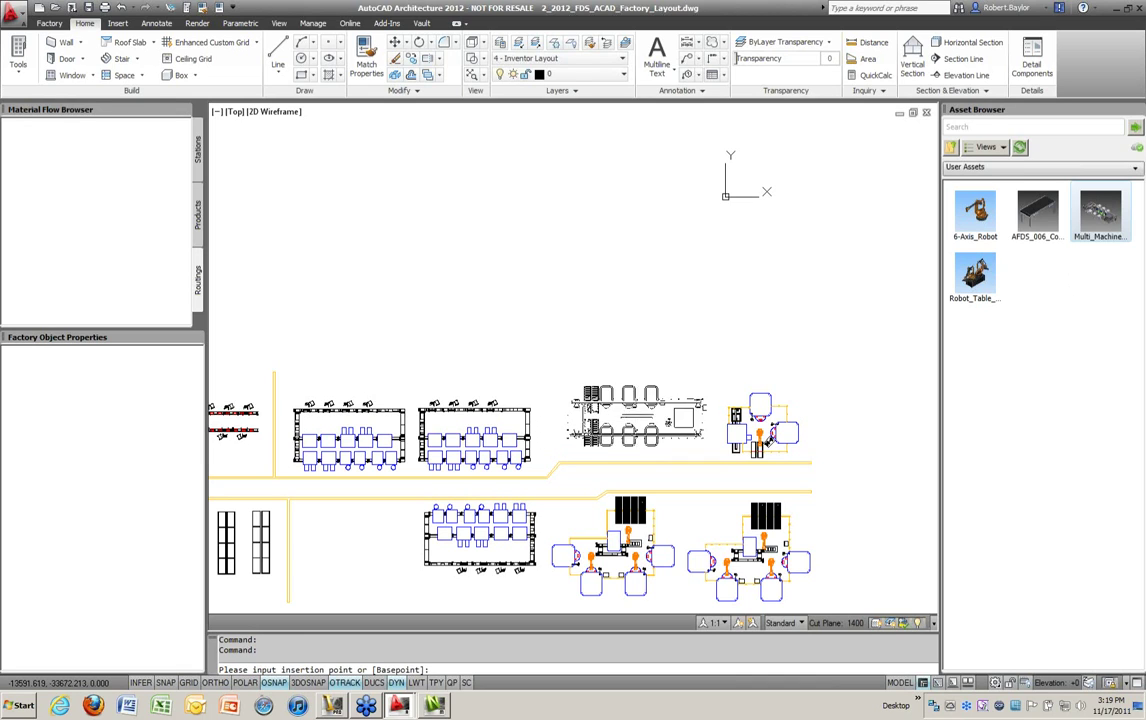
left_click(637, 414)
key("Return")
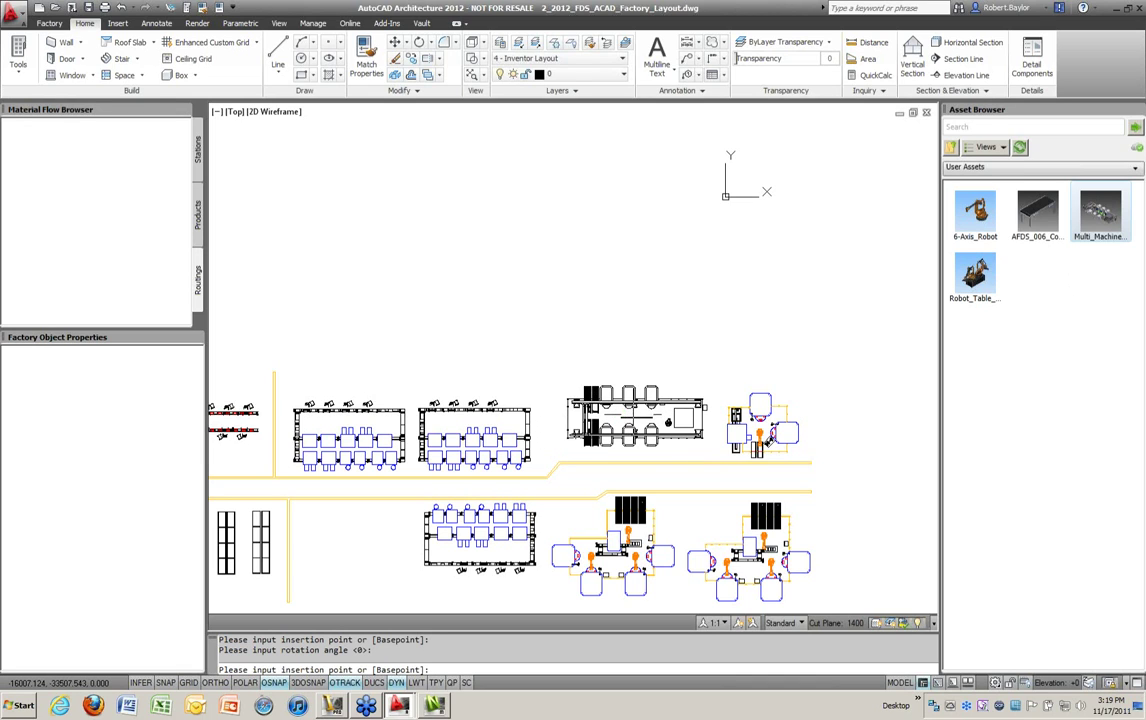
key("Escape")
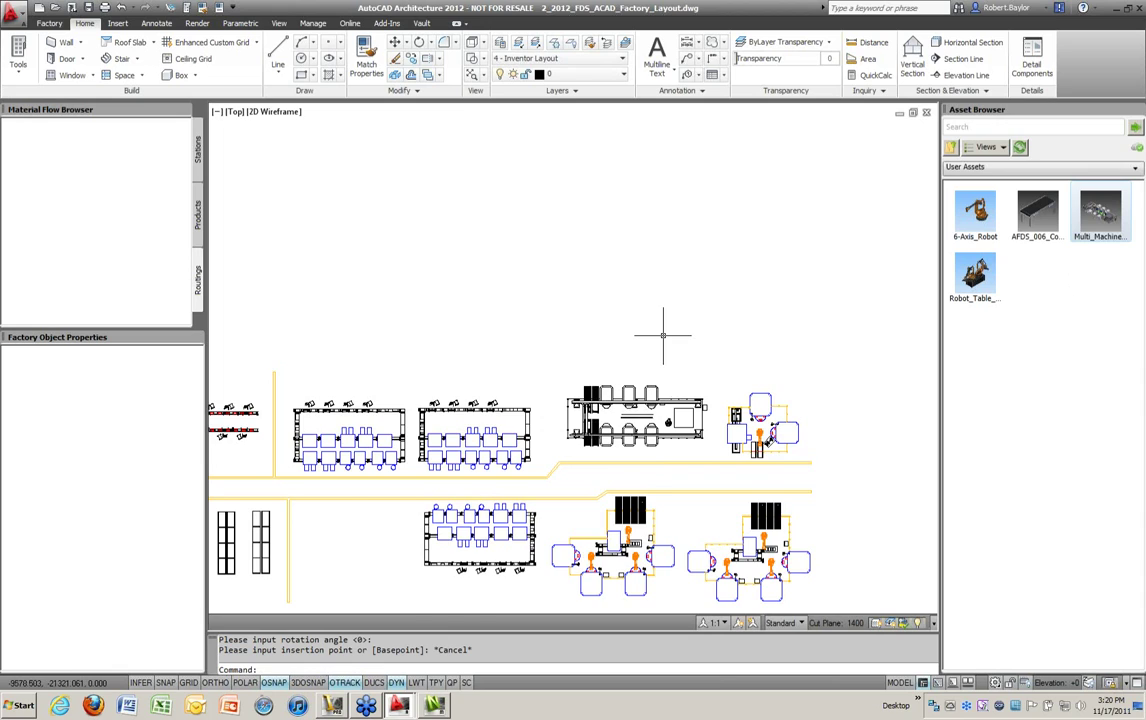
scroll(663, 335, "up", 1)
scroll(664, 335, "down", 2)
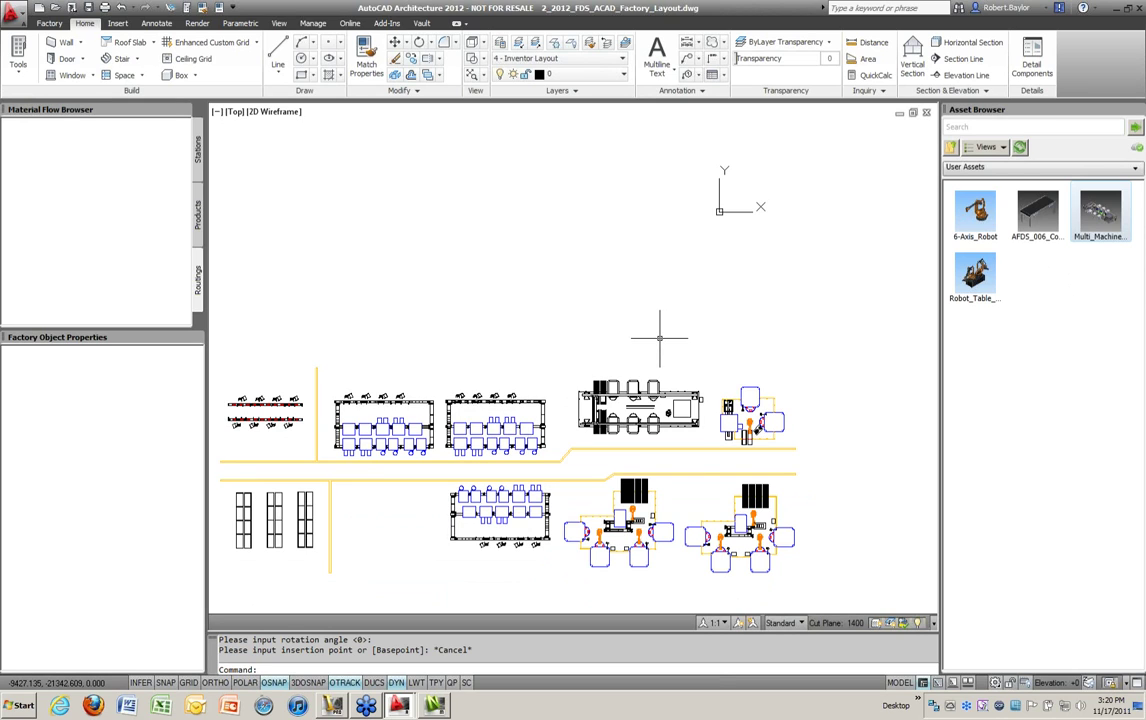
Step: Pan the layout up and right, save the drawing, and show the Factory tools
middle_click_drag(499, 307, 521, 273)
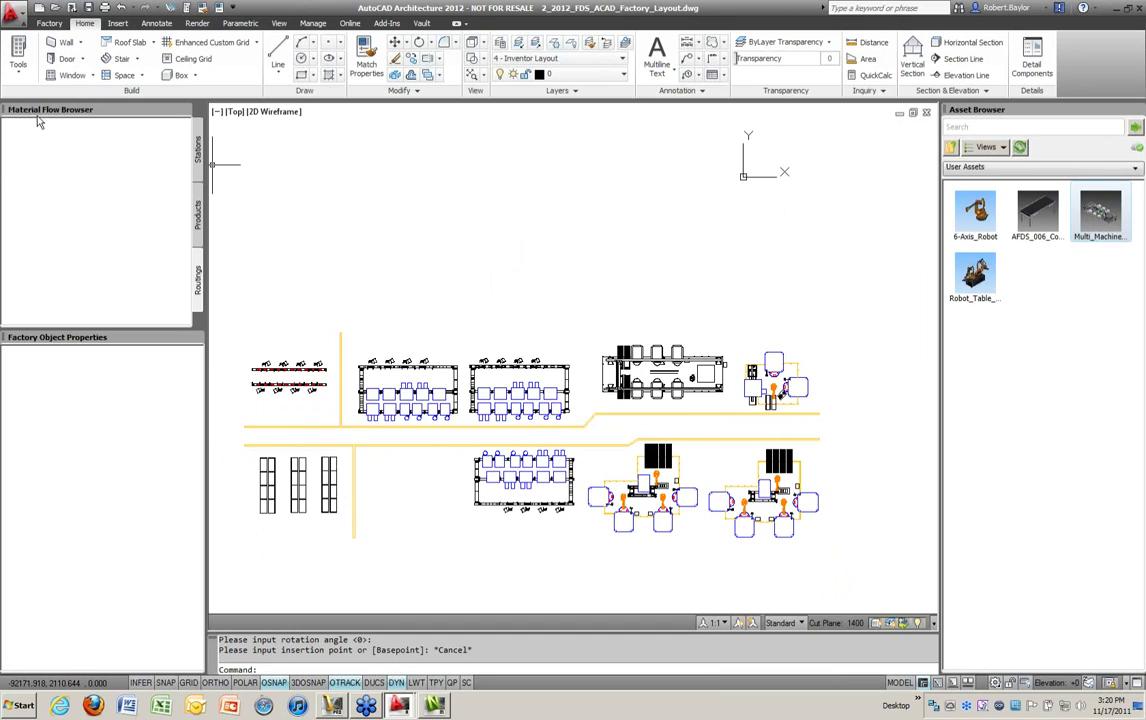
left_click(88, 8)
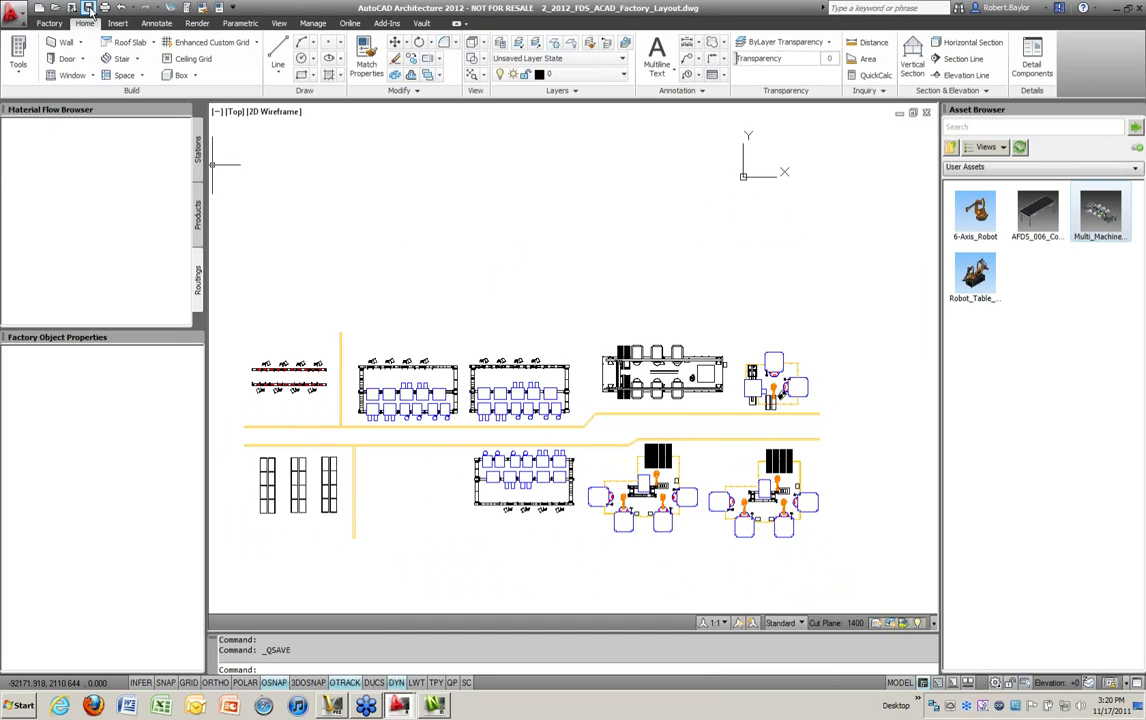
left_click(49, 23)
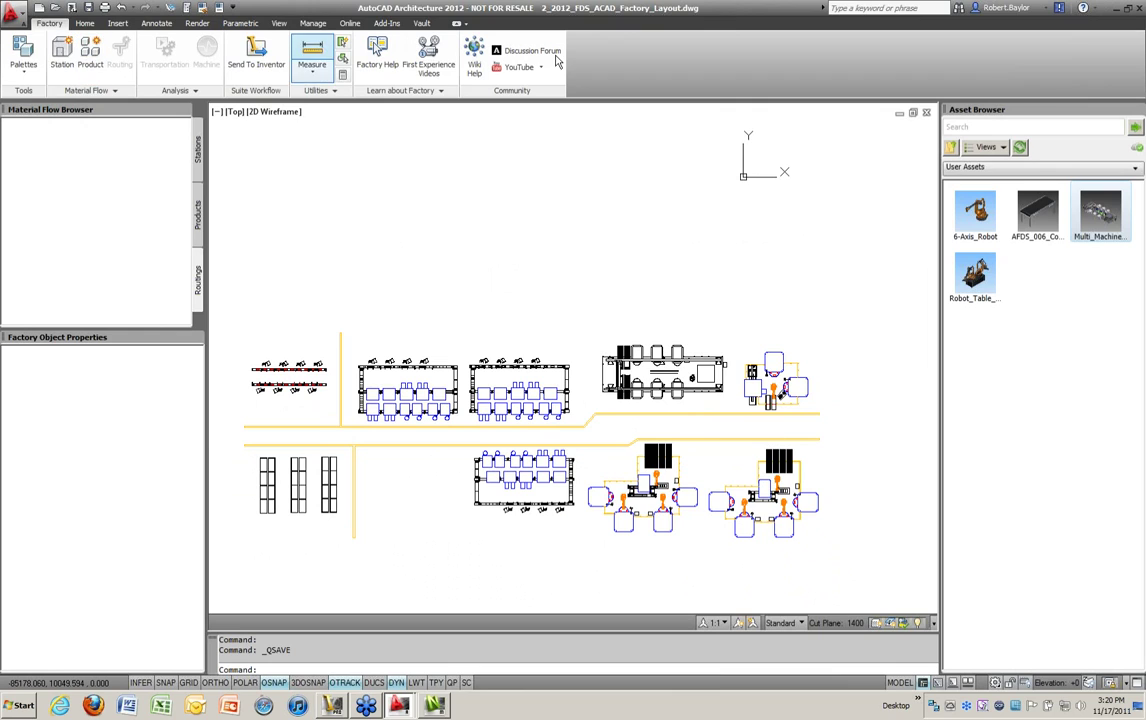
Step: Send the AutoCAD factory layout to Inventor as a DWG overlay in a new assembly
left_click(268, 60)
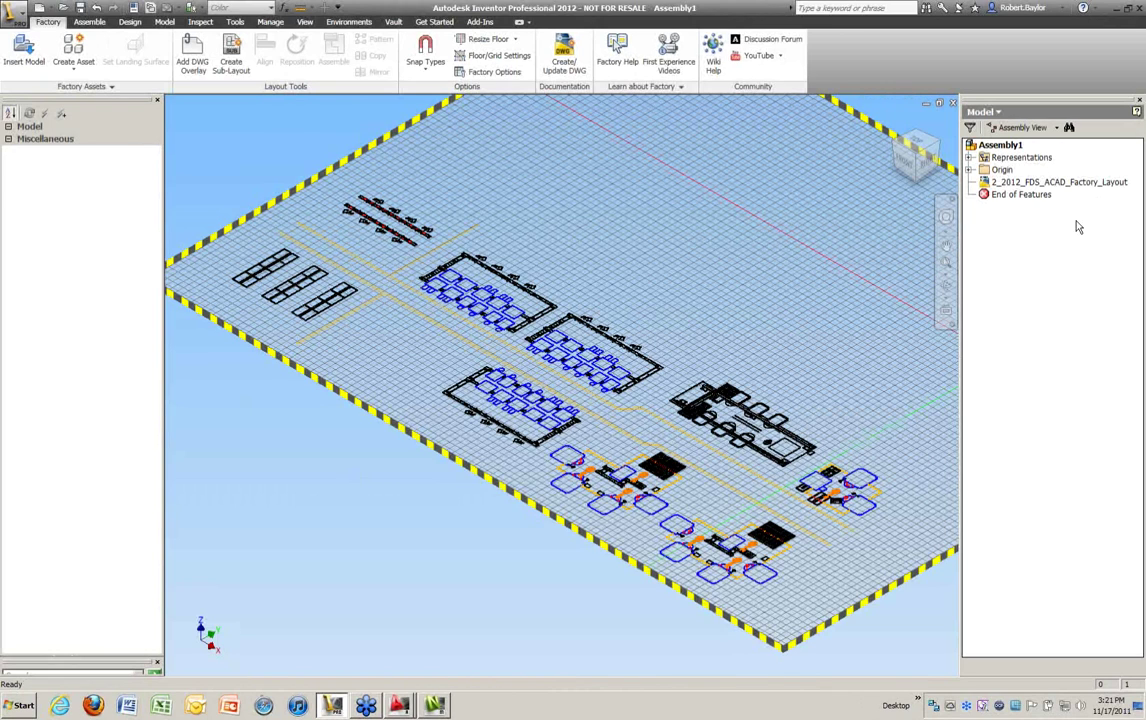
Step: Run Auto-place 3D Assets on the 2_2012_FDS_ACAD_Factory_Layout overlay node
left_click(1020, 184)
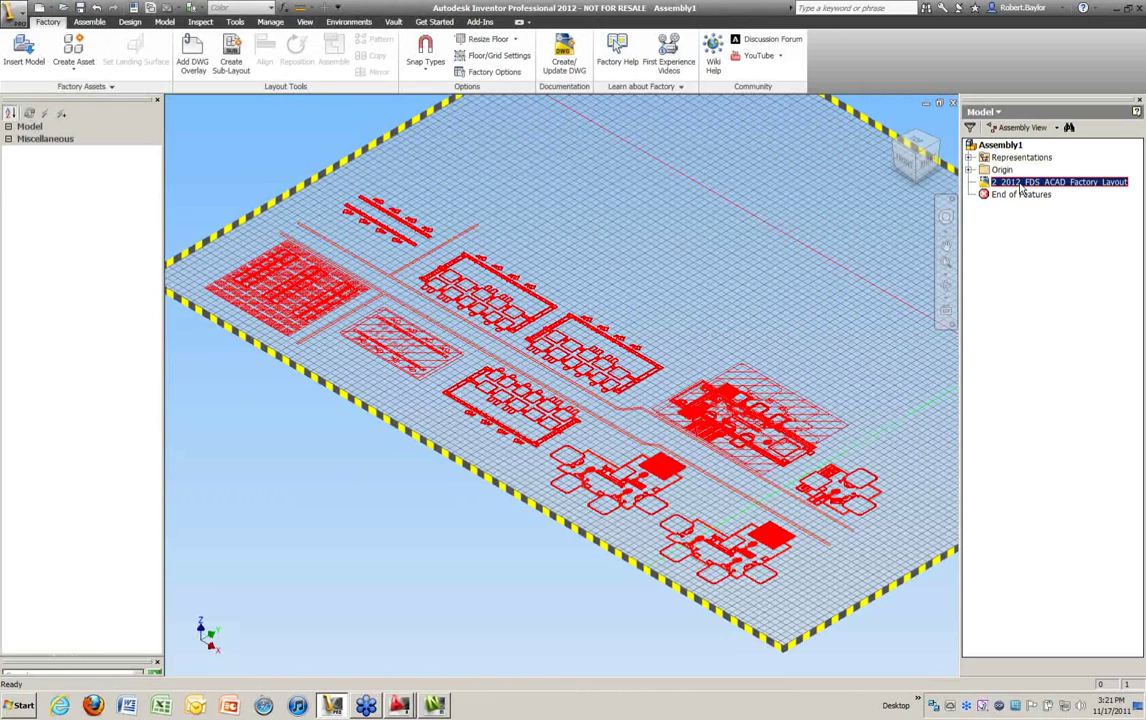
right_click(1021, 188)
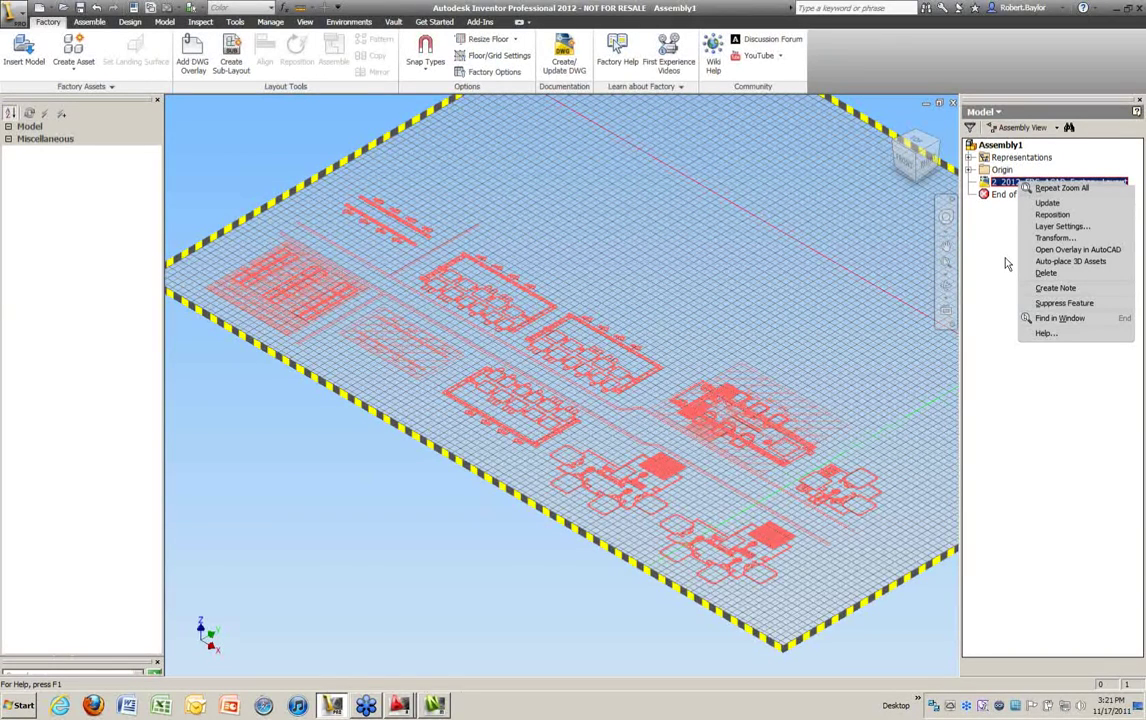
left_click(1067, 263)
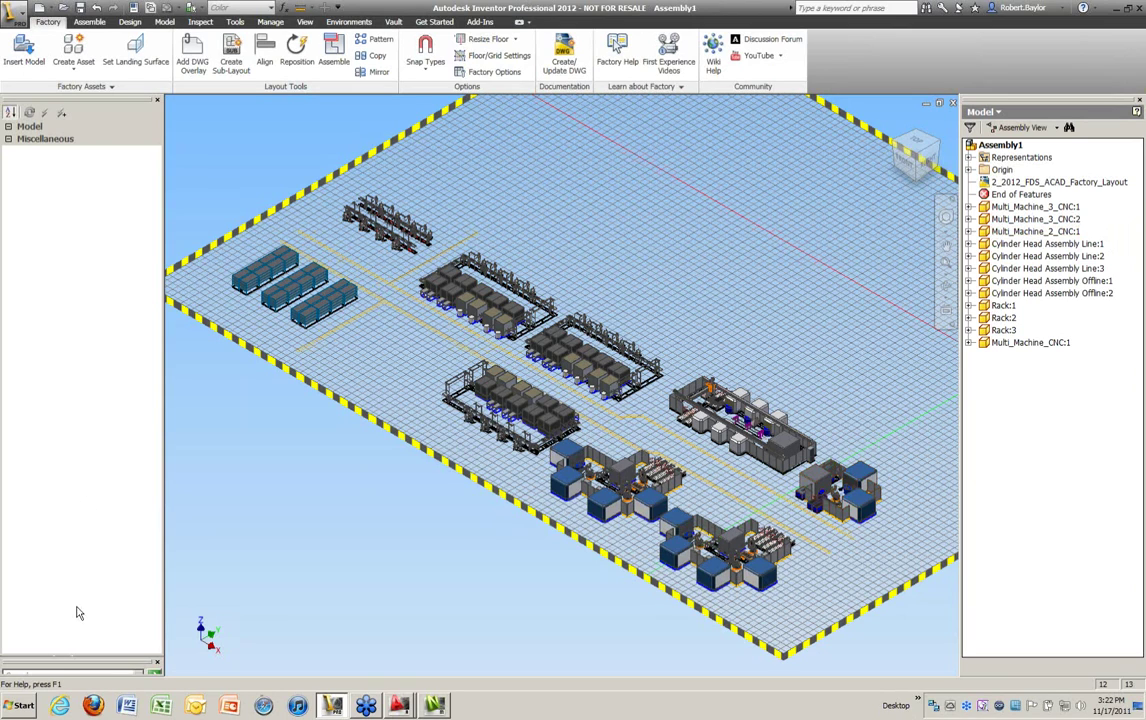
Step: Enlarge the Asset Browser panel, browse Conveyor > Belt and back, then start Insert Model
left_click_drag(91, 655, 92, 370)
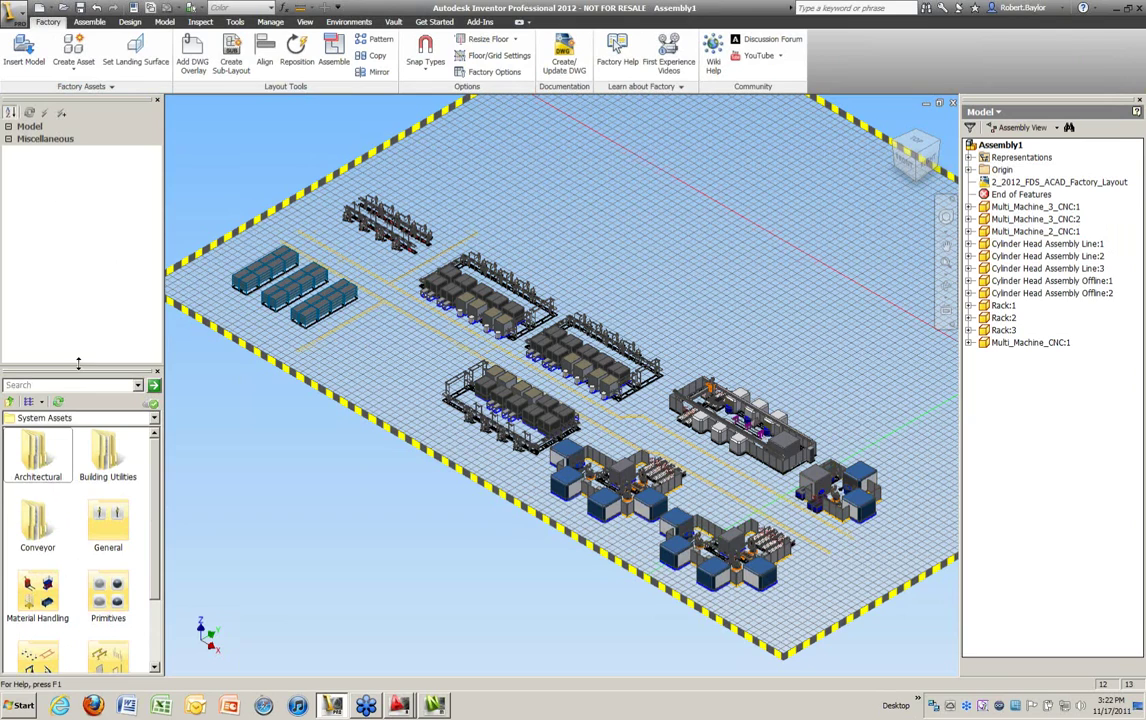
left_click_drag(78, 366, 72, 264)
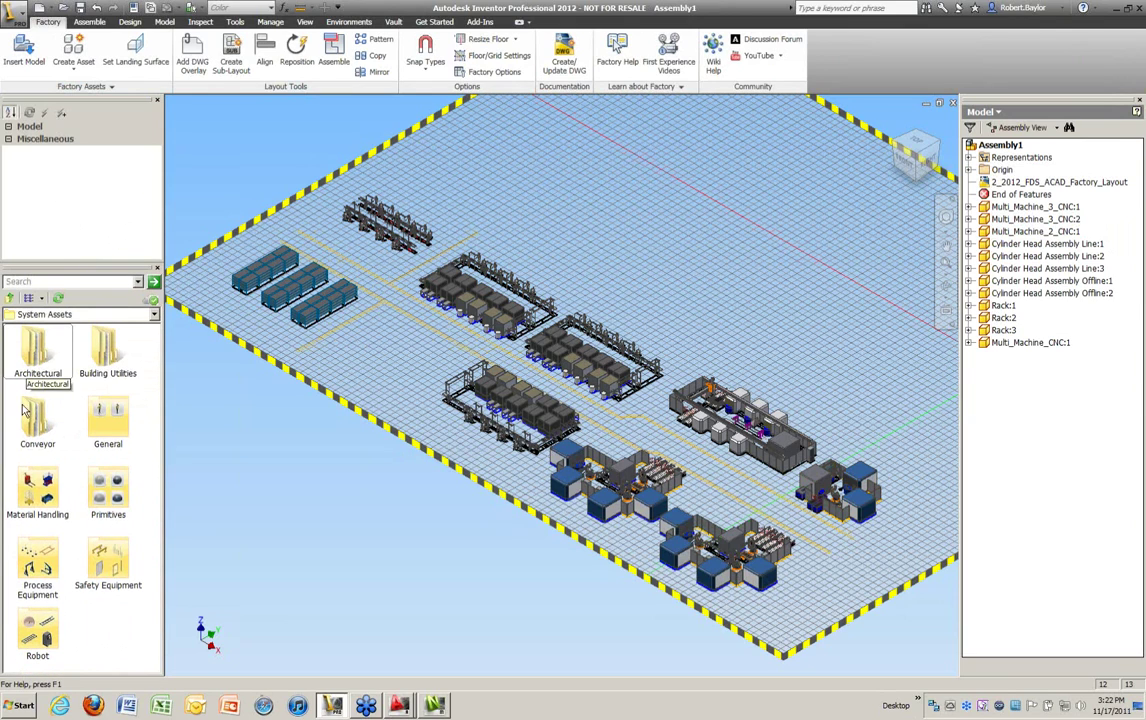
double_click(30, 417)
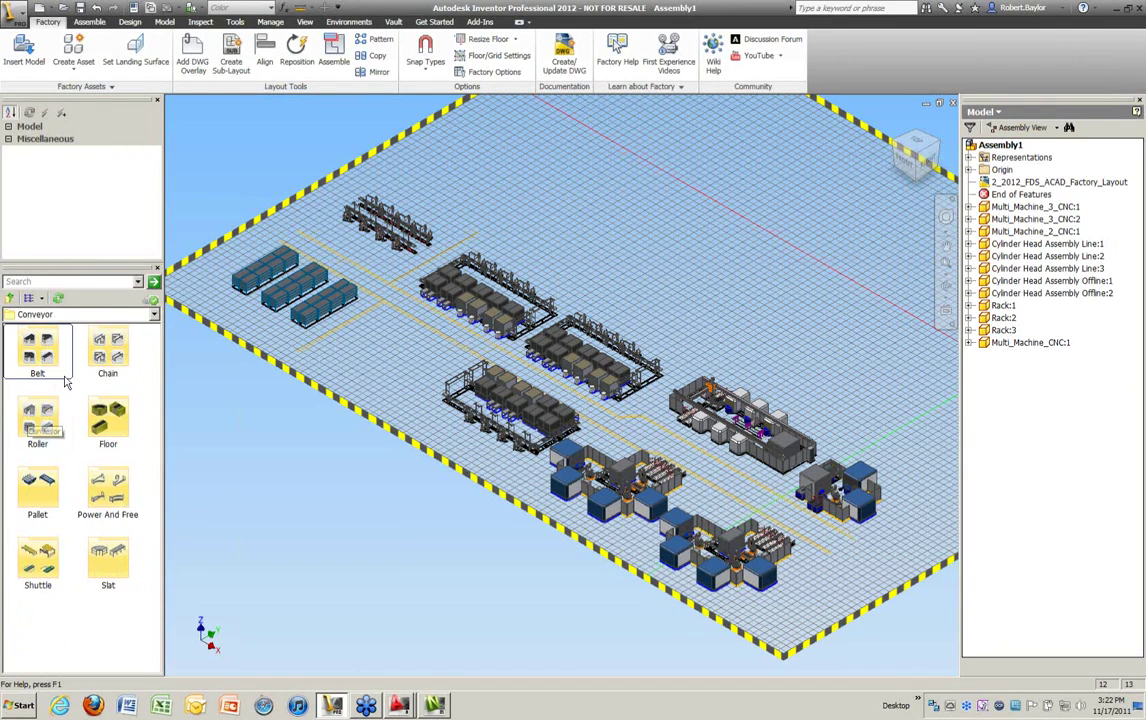
double_click(37, 358)
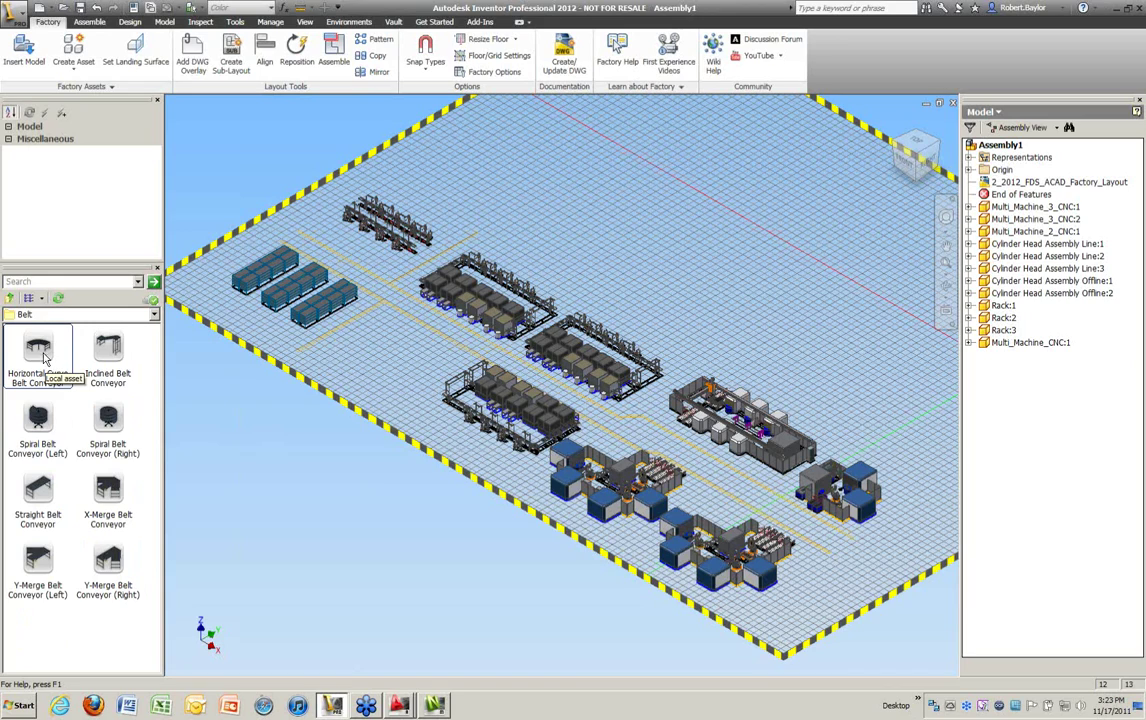
left_click(9, 298)
left_click(9, 299)
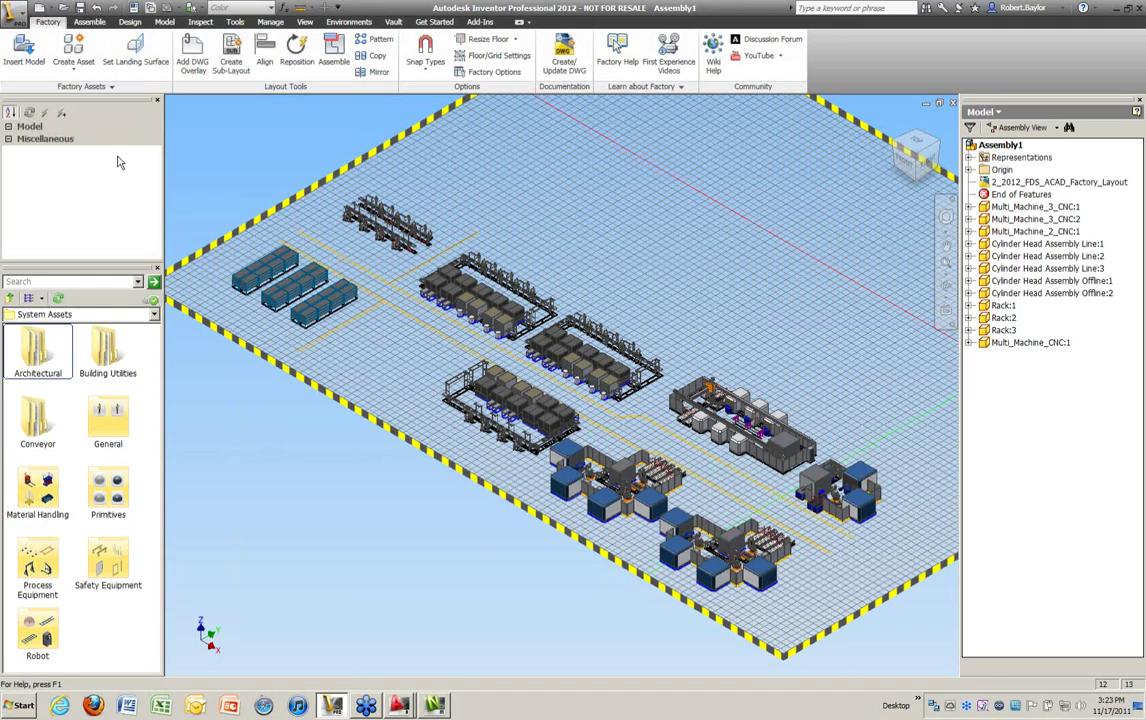
left_click(27, 45)
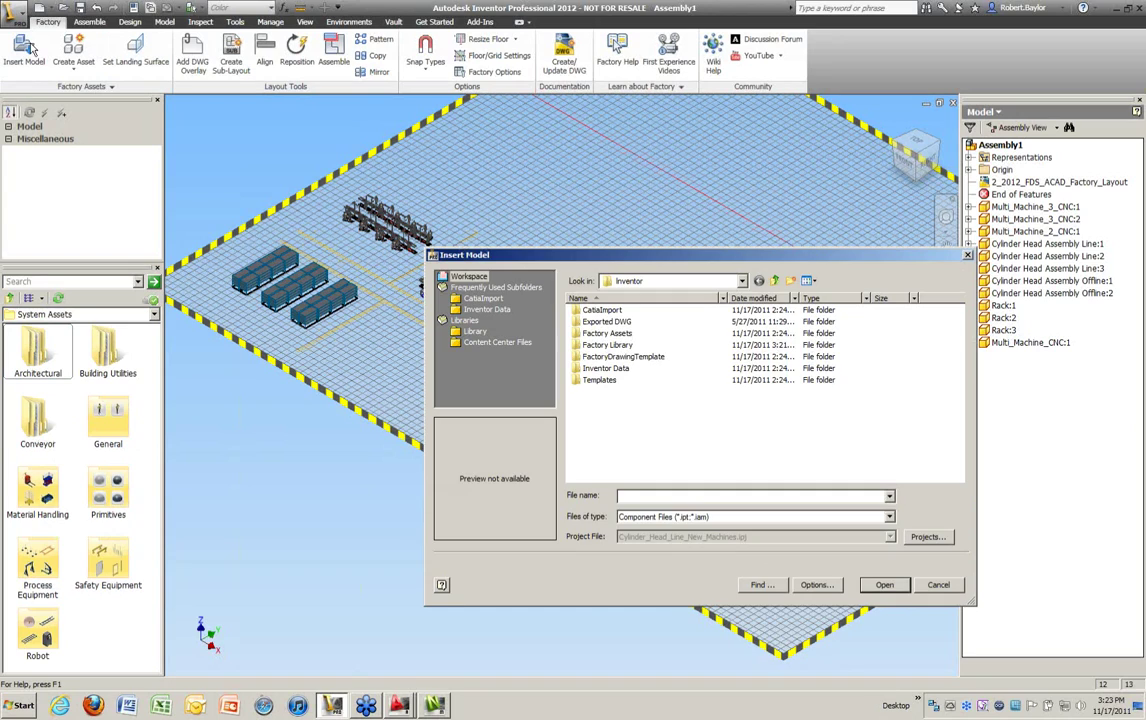
Step: Choose Hydraulic_Valve_Lifter_Cell_LT from the Inventor Data folder for insertion
double_click(603, 368)
left_click(650, 311)
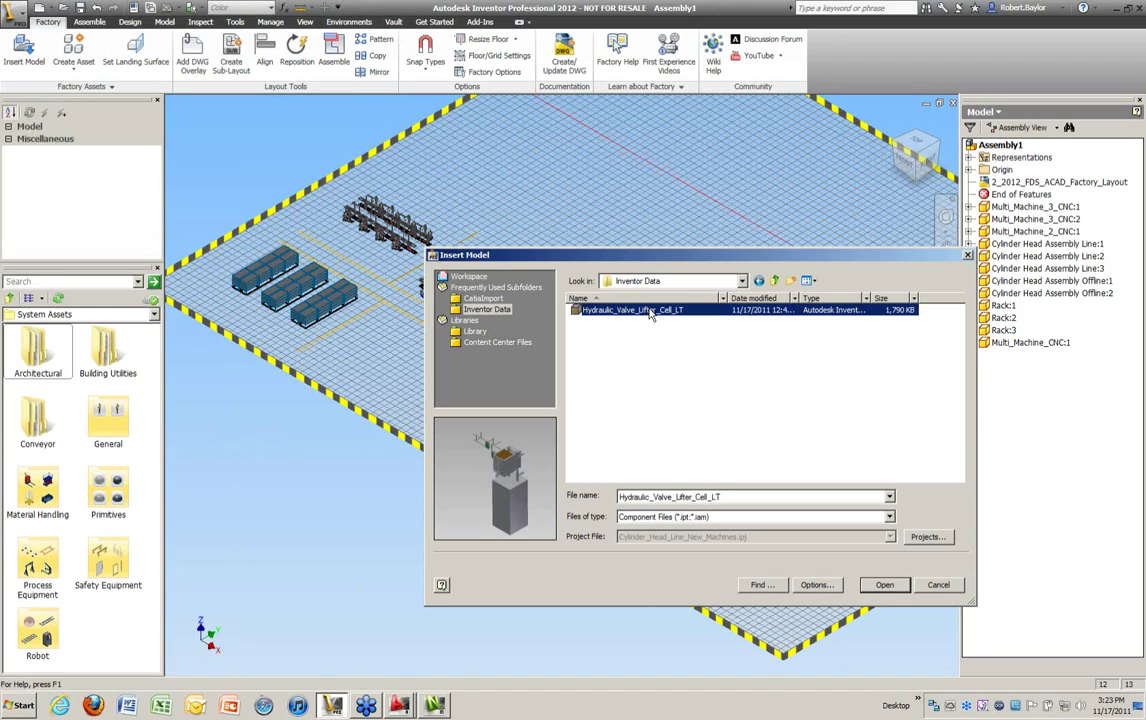
left_click(691, 368)
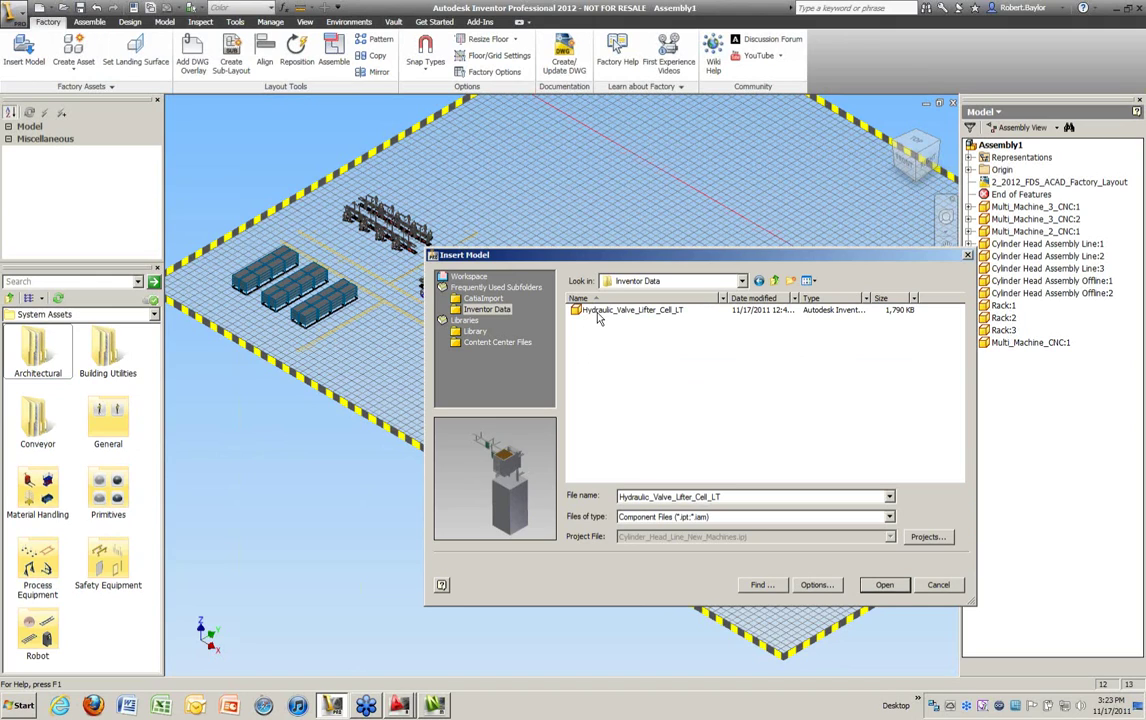
left_click(638, 315)
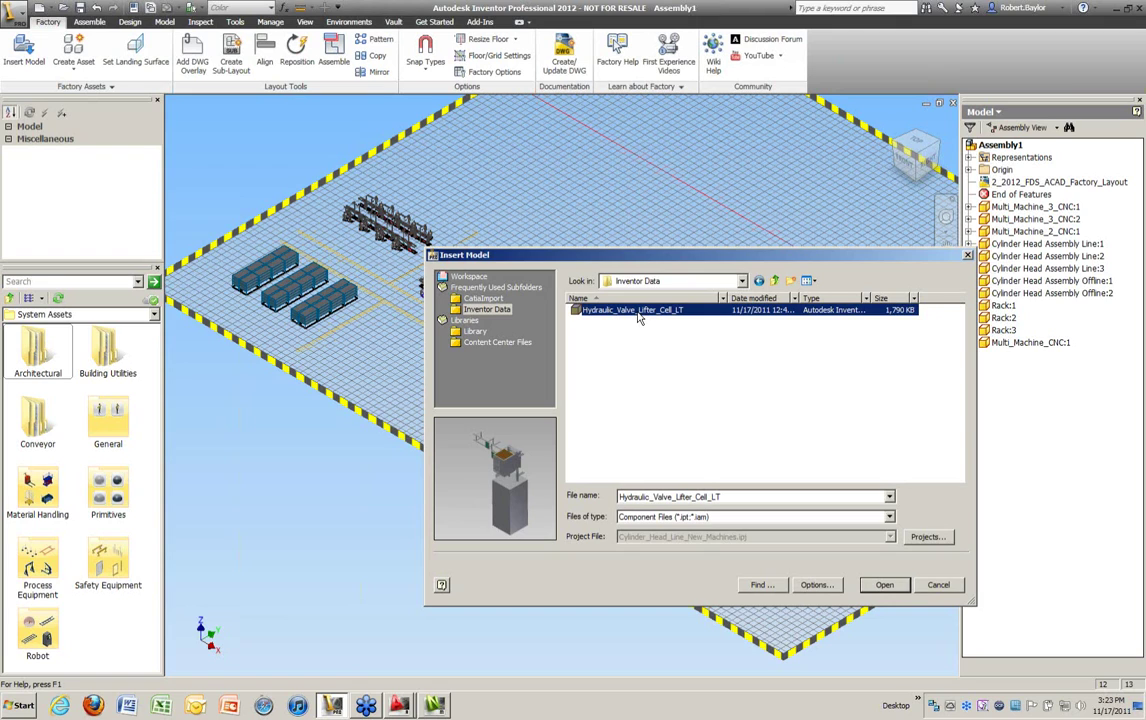
left_click(883, 584)
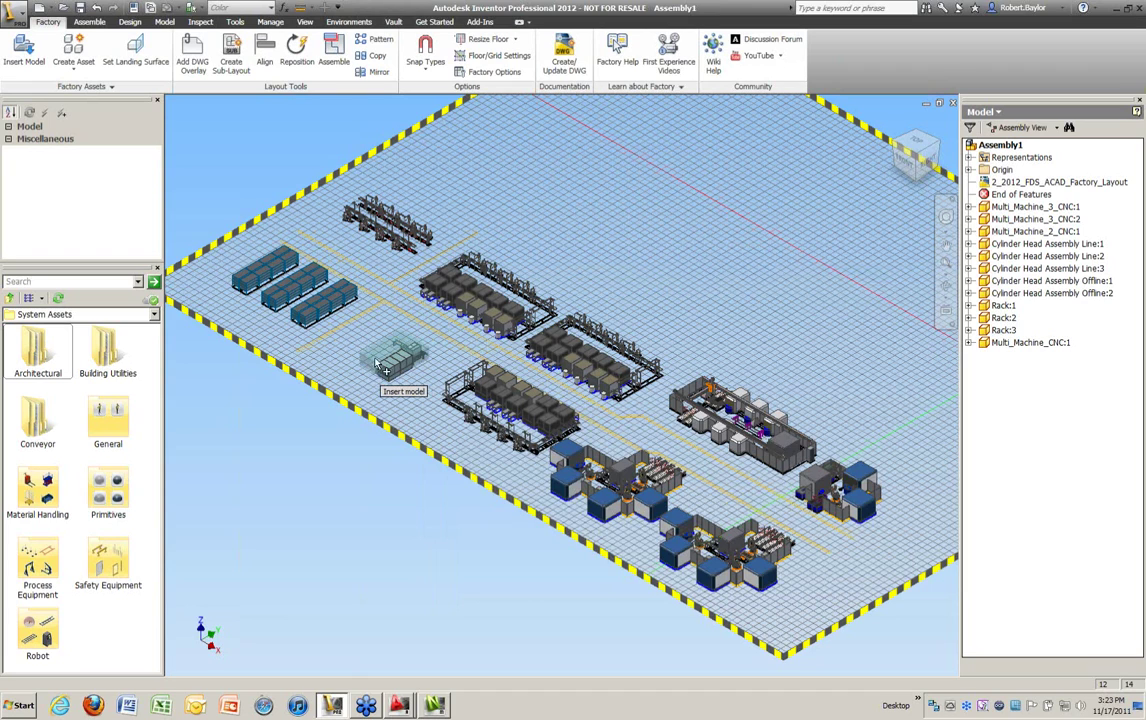
Step: Place one valve lifter cell on the open floor and finish without extra copies
scroll(379, 357, "up", 2)
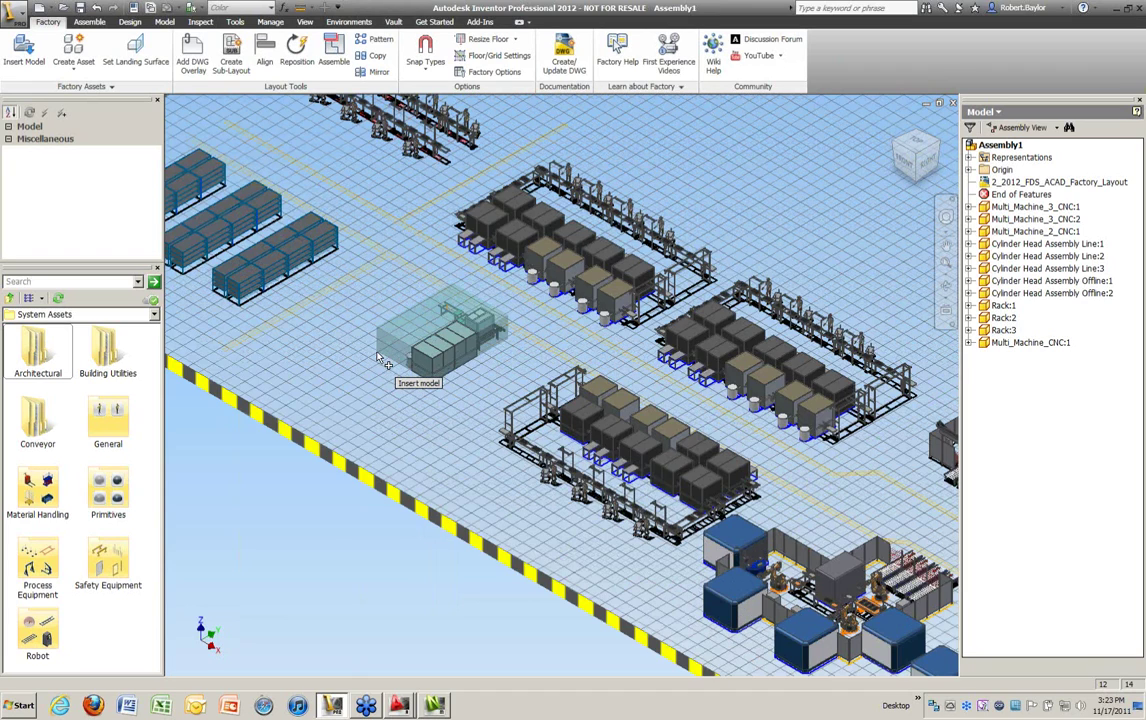
scroll(370, 366, "up", 2)
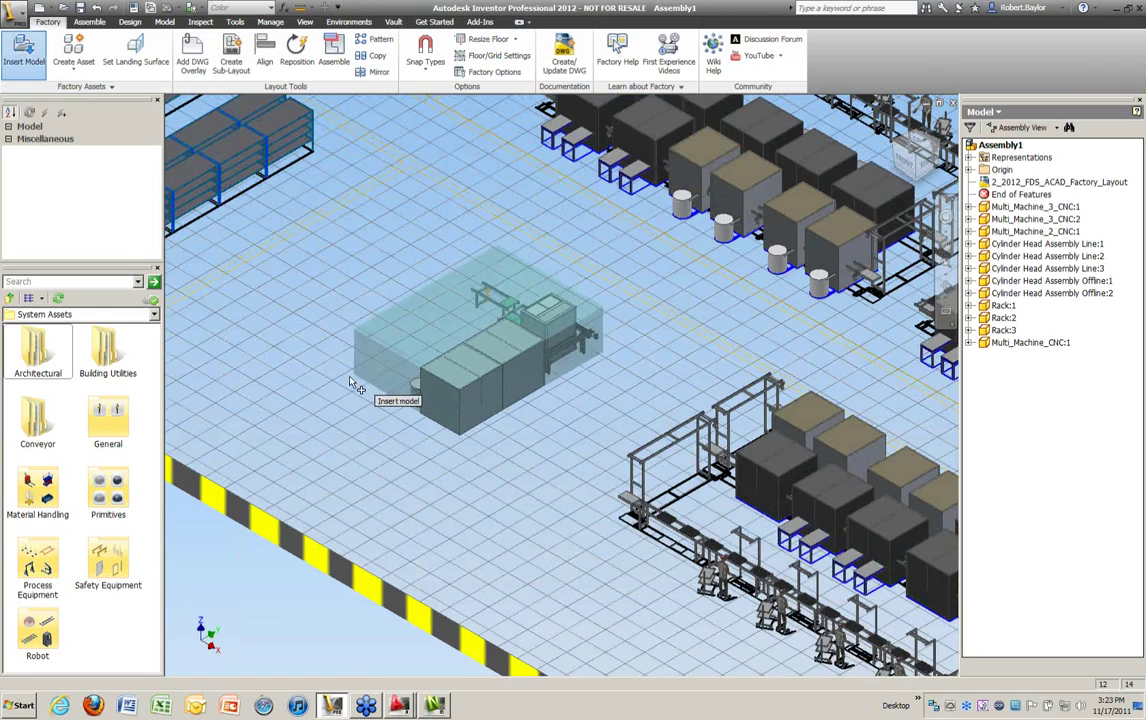
left_click(354, 387)
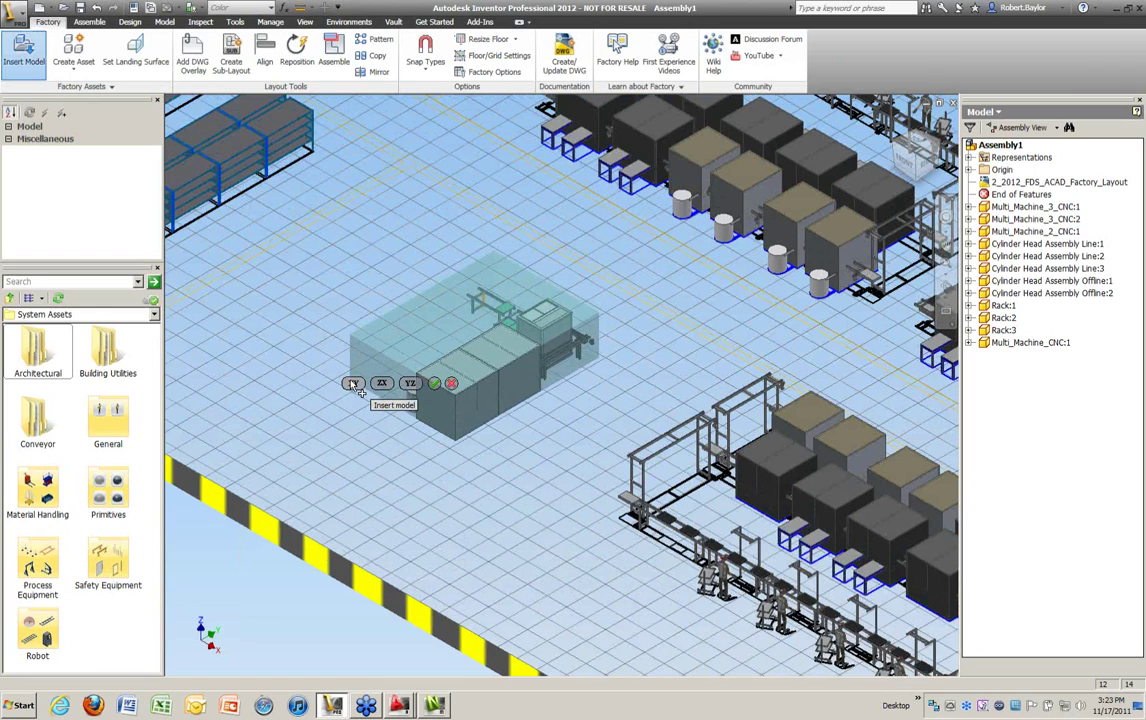
left_click(435, 385)
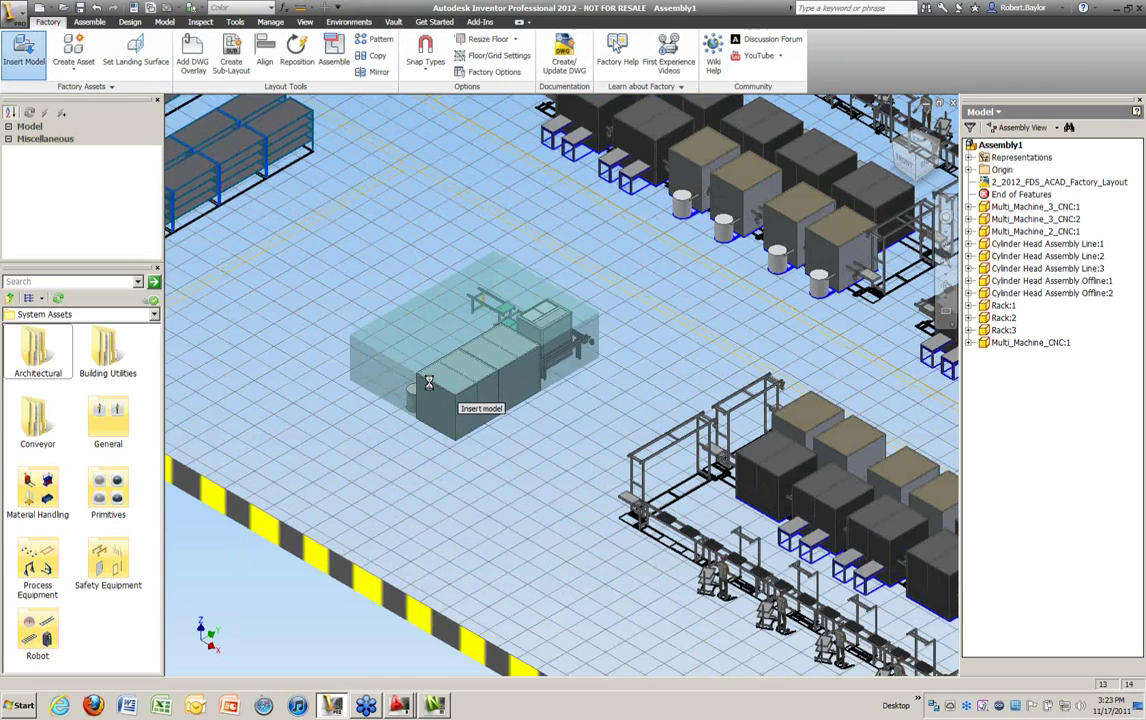
right_click(258, 378)
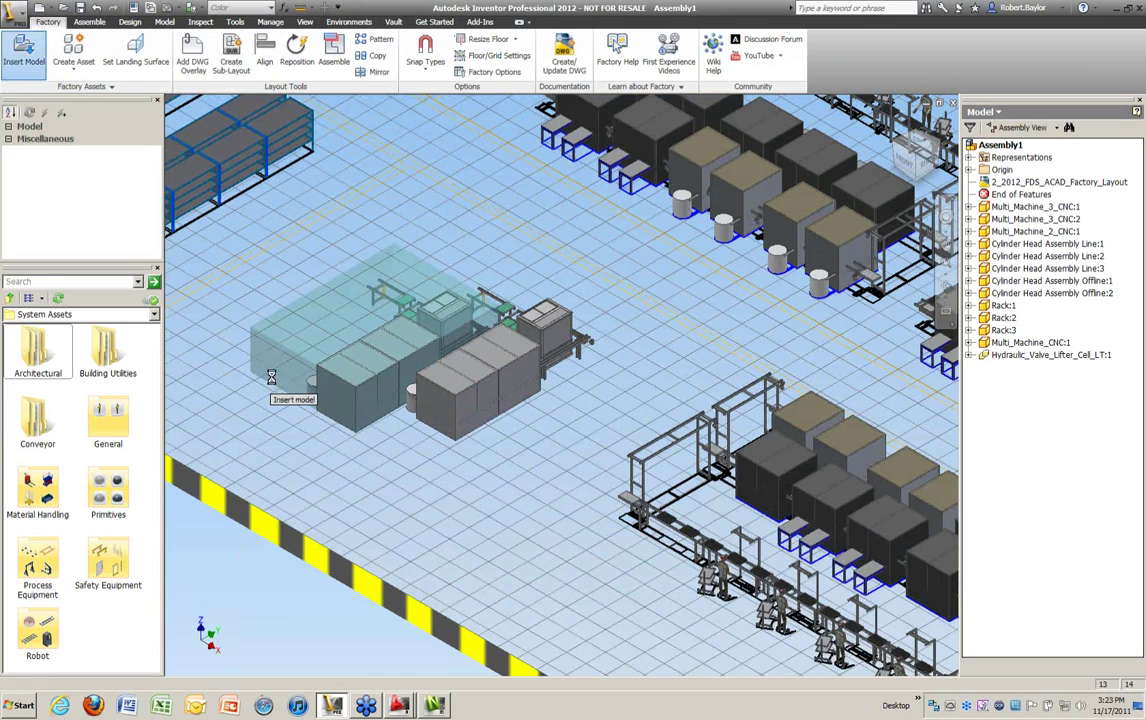
left_click(270, 377)
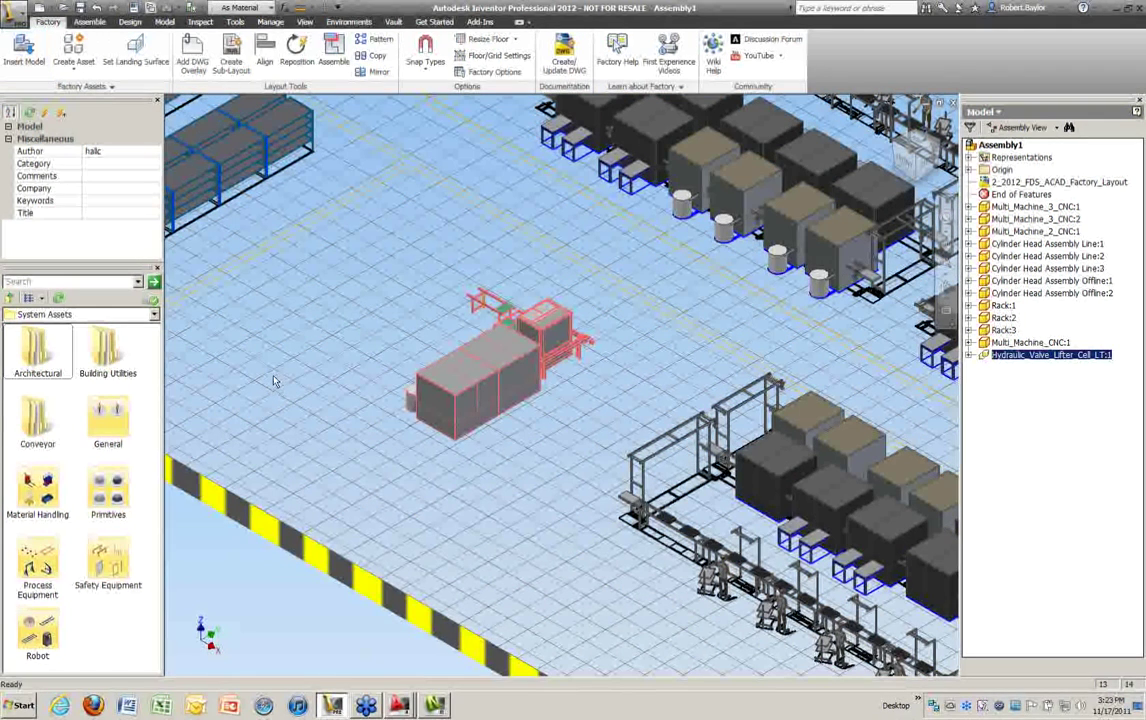
left_click(300, 352)
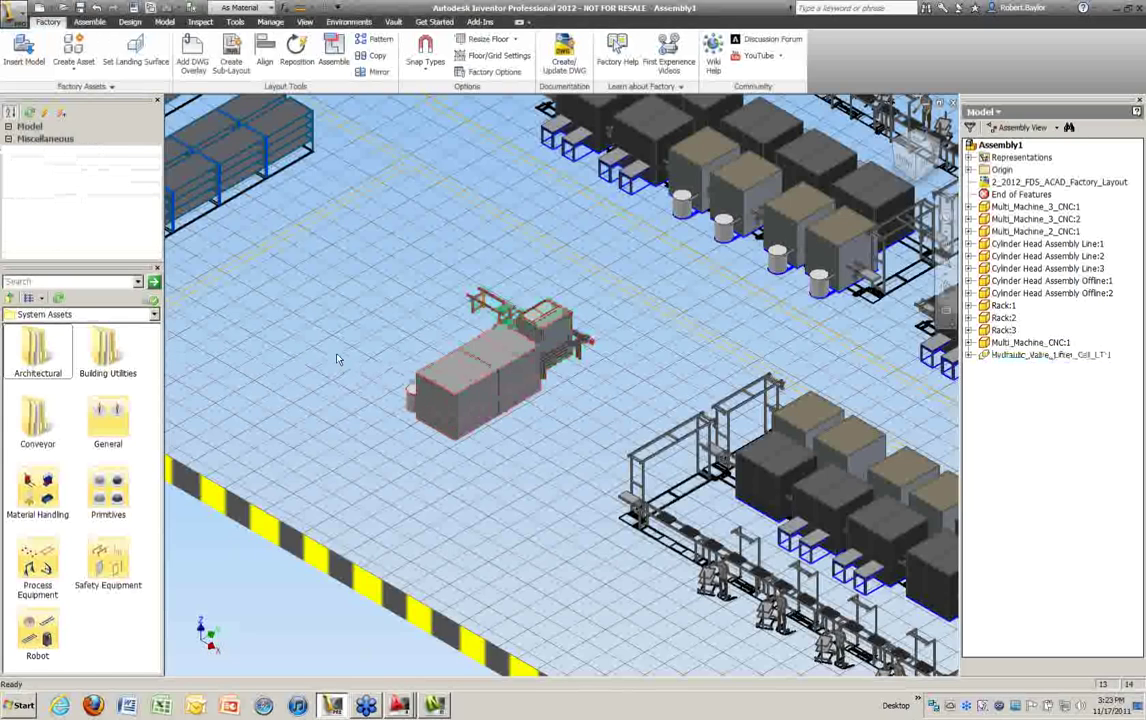
scroll(338, 358, "down", 5)
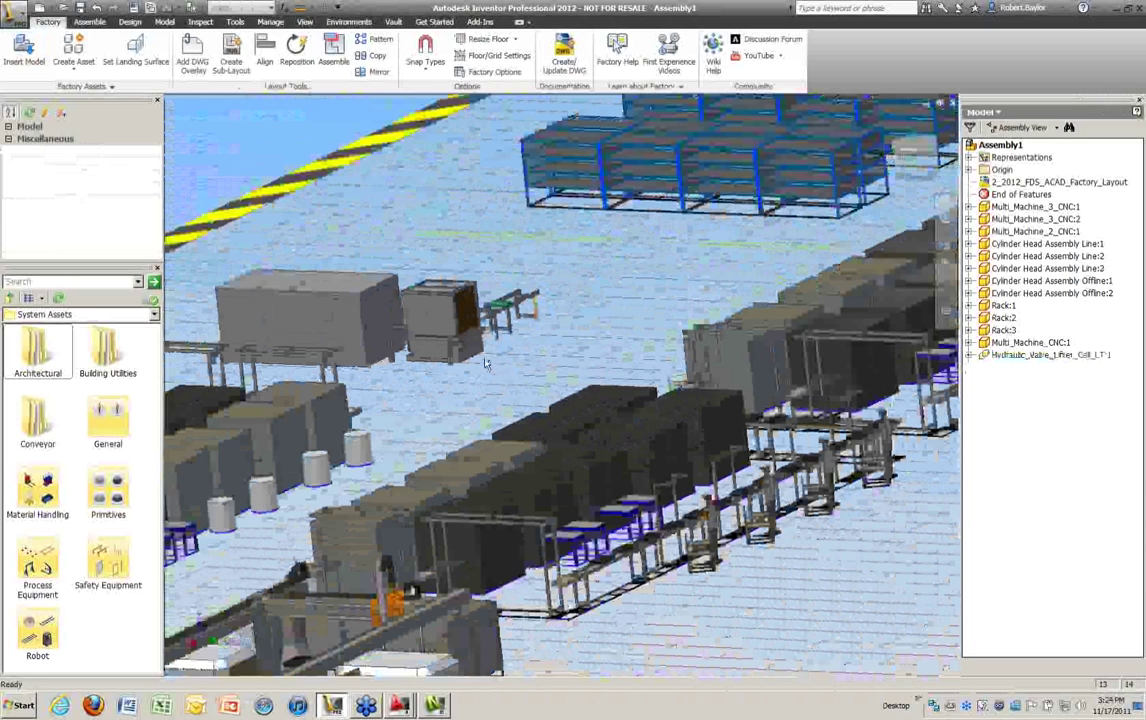
Step: Deselect the valve lifter cell and start Create Asset > Import Asset
left_click(407, 349)
key("Escape")
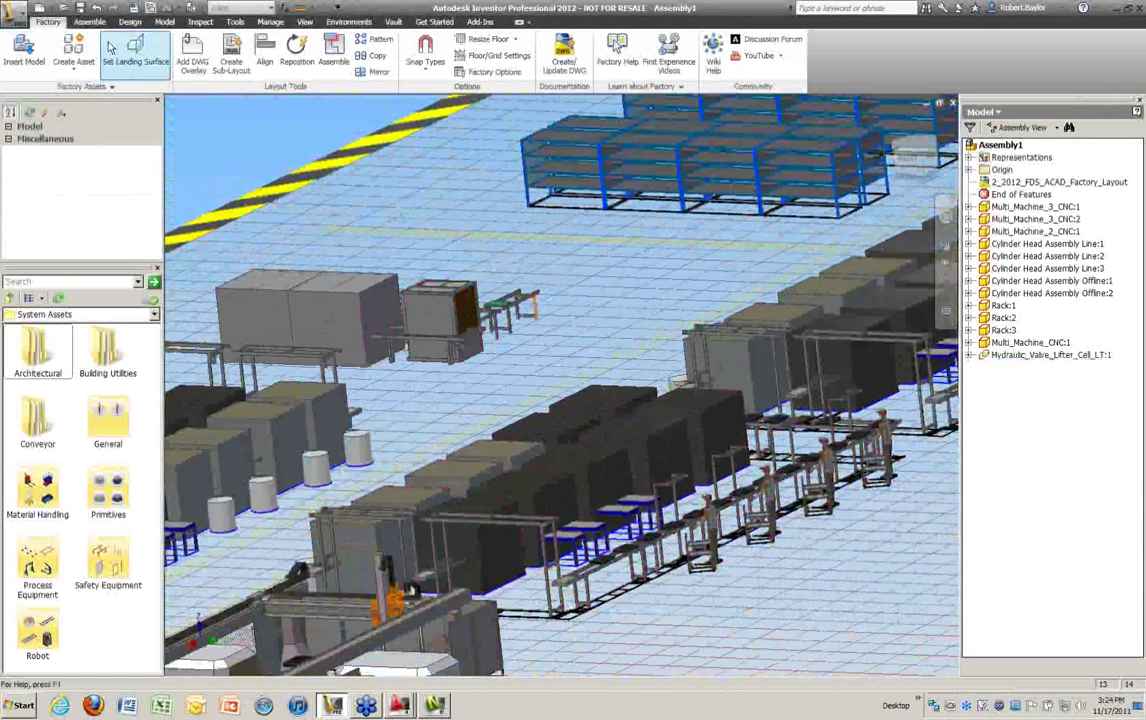
left_click(75, 47)
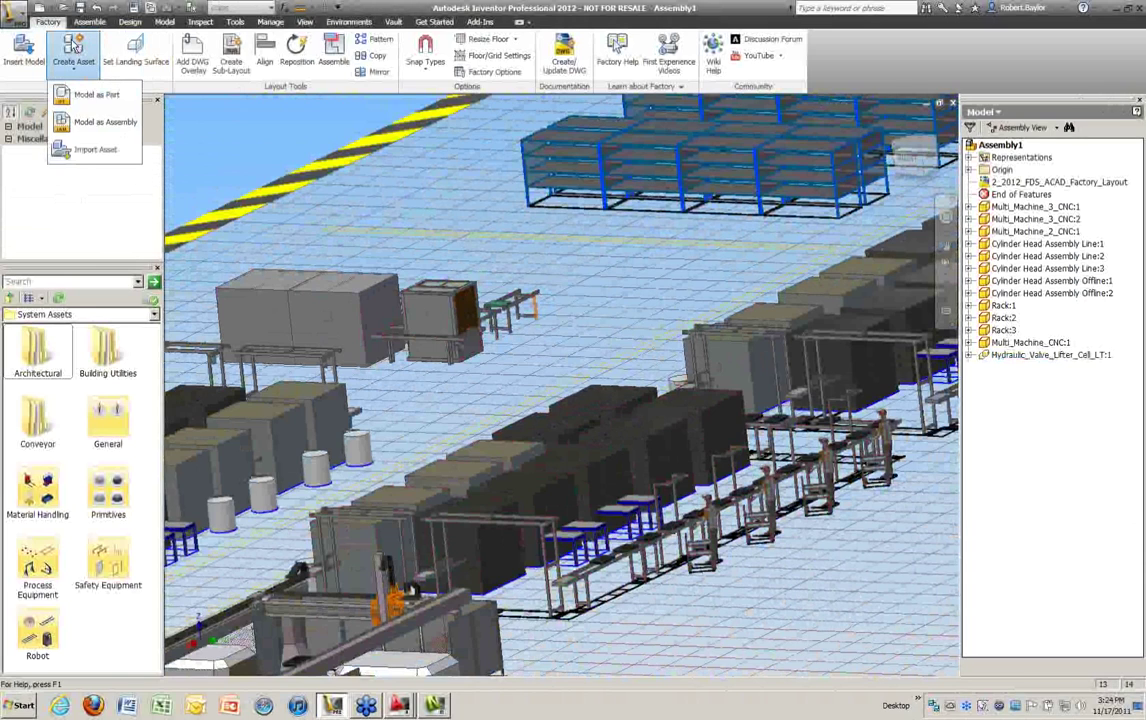
left_click(90, 150)
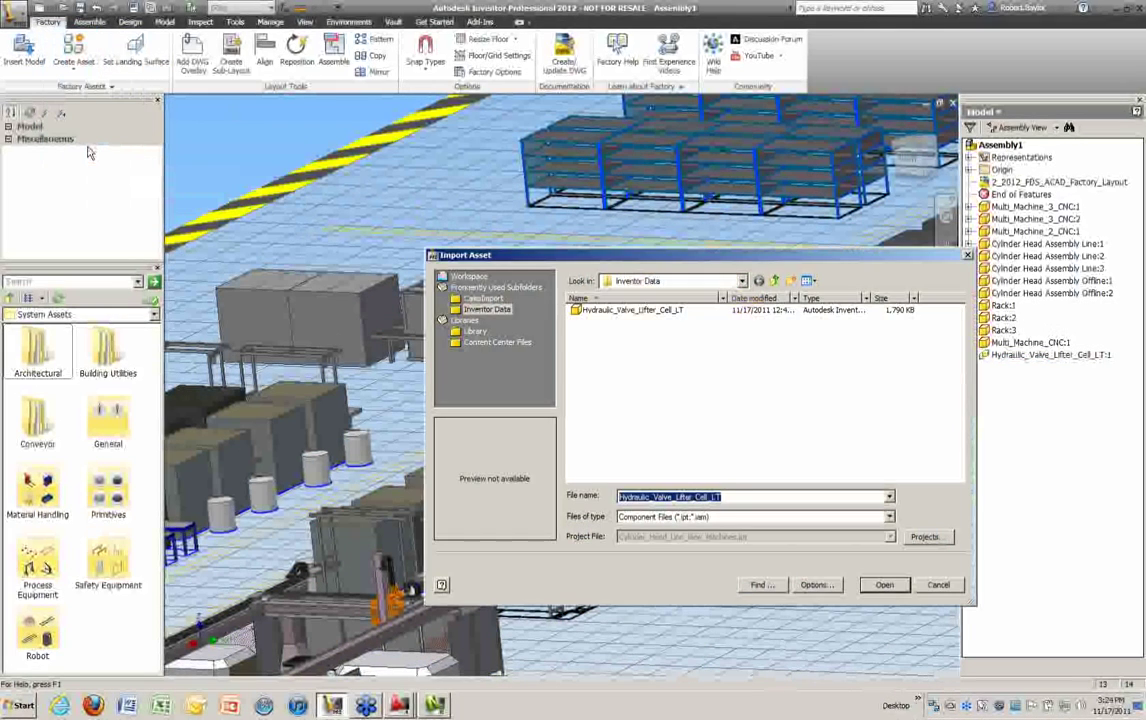
Step: Import 6-Axis_Robot.CATPart from CatiaImport with Files of type set to All Files
left_click(484, 299)
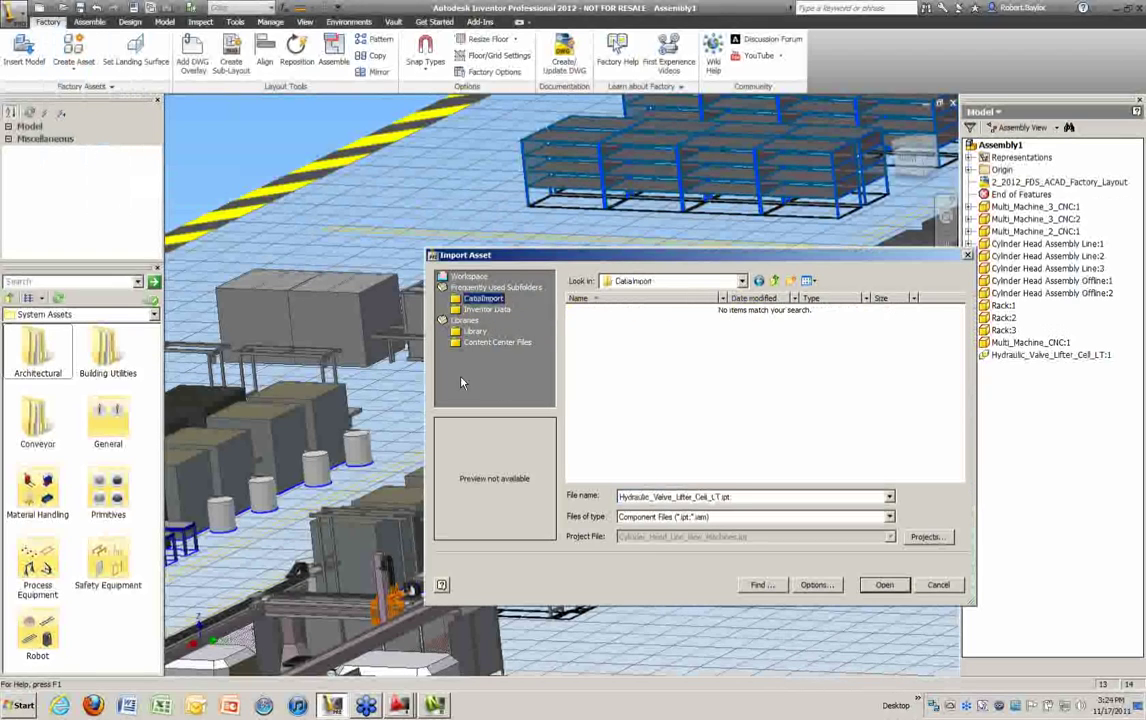
left_click(785, 517)
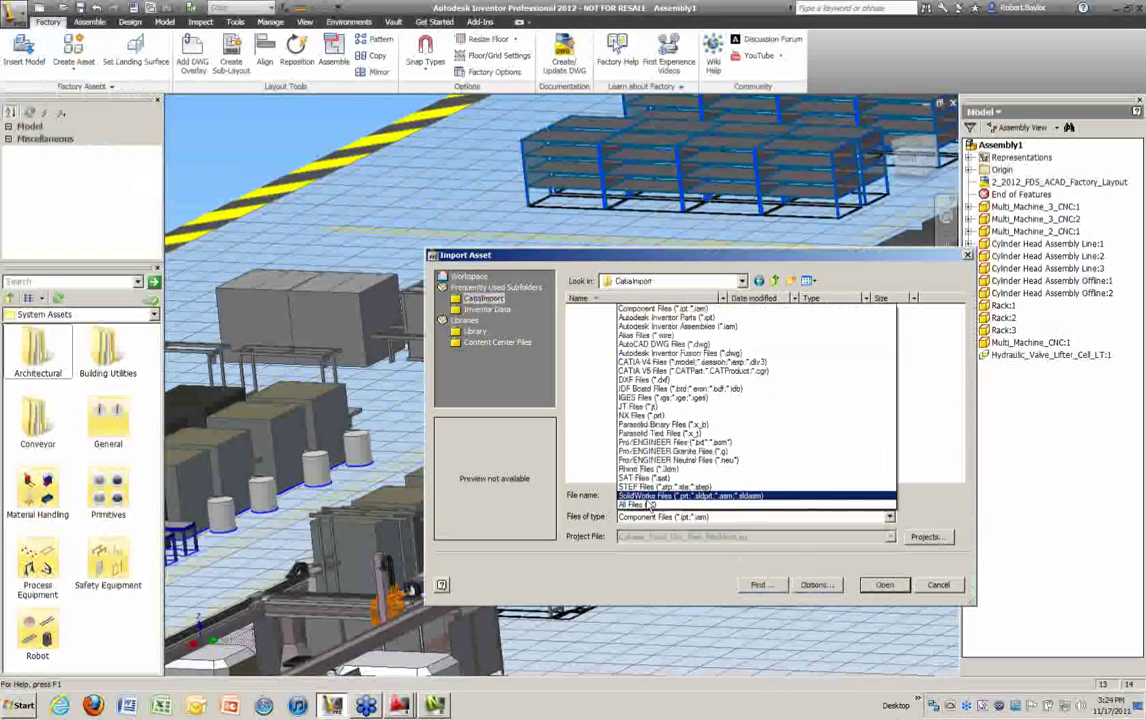
left_click(645, 505)
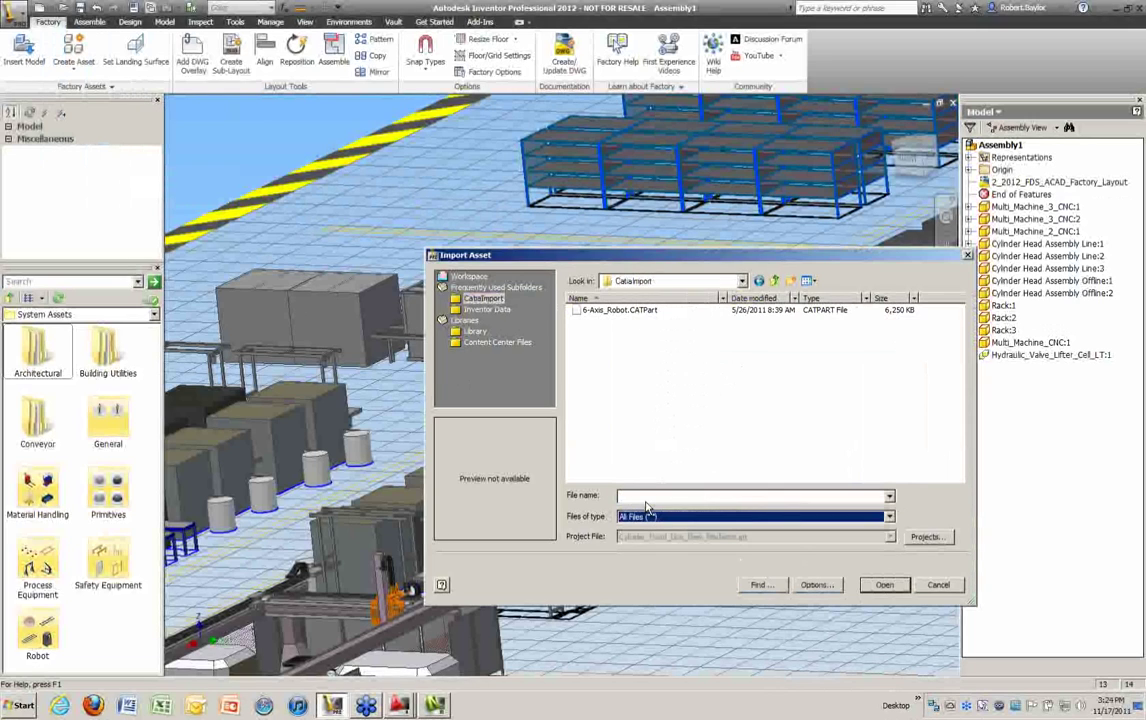
left_click(599, 311)
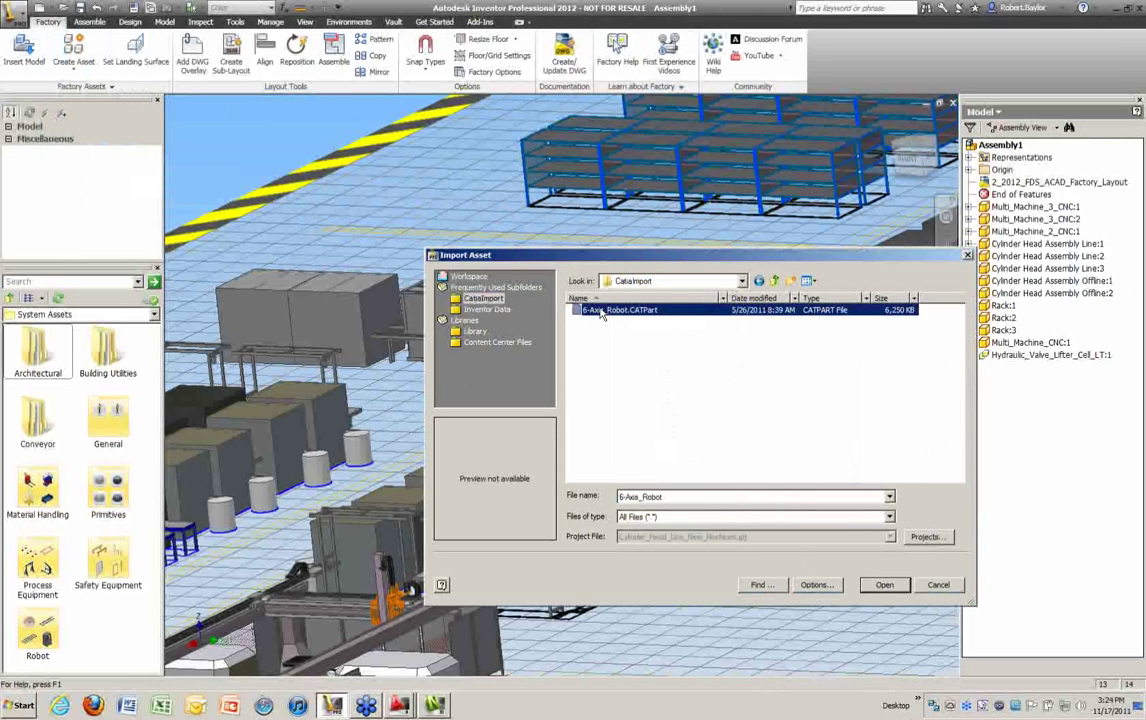
left_click(886, 586)
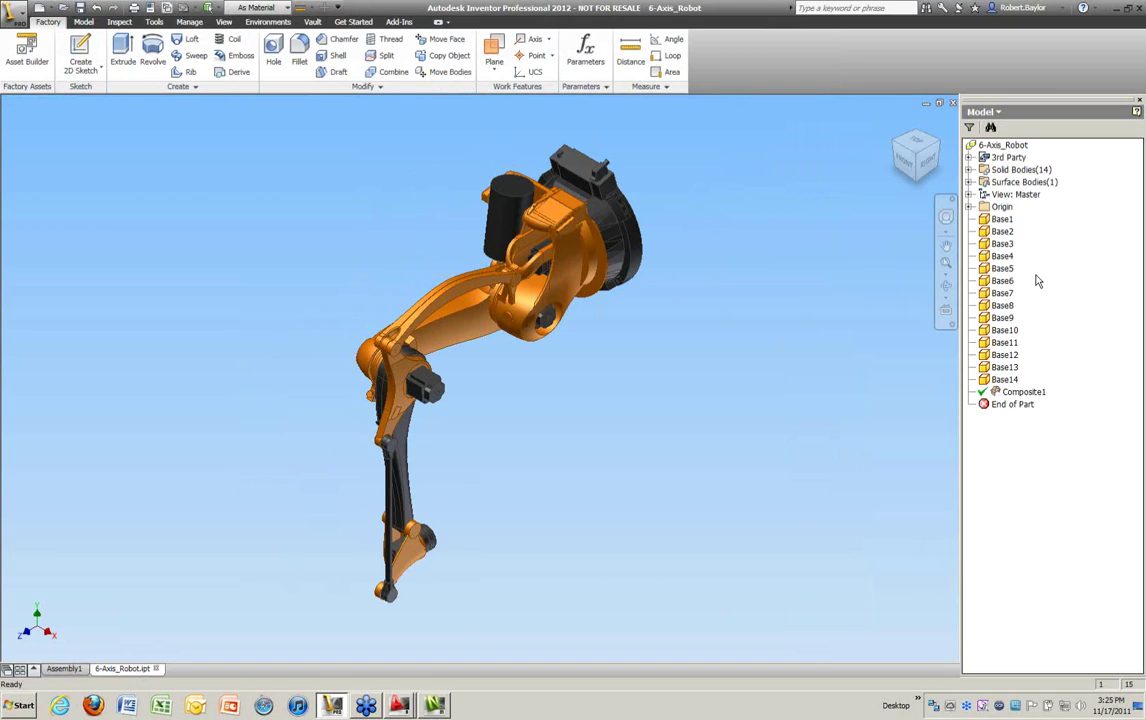
Step: Enter the Asset Builder environment for the 6-Axis_Robot part from the Factory tab
left_click(27, 45)
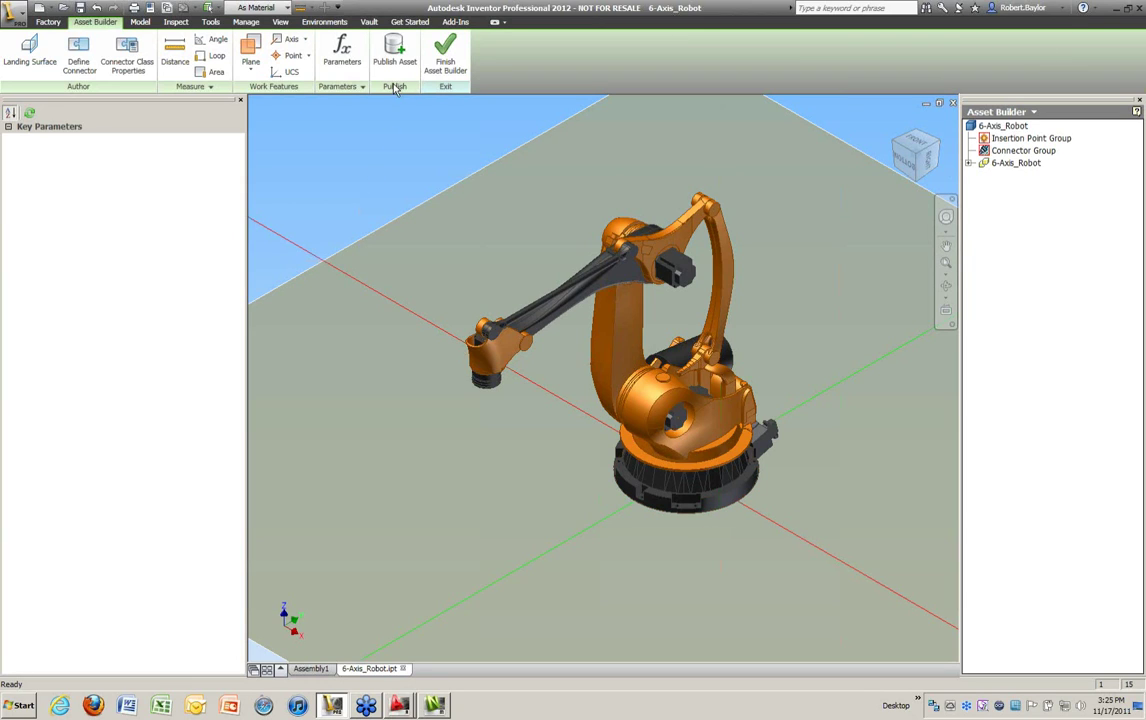
Step: Start publishing 6-Axis_Robot as an asset, saving the part when prompted
left_click(394, 52)
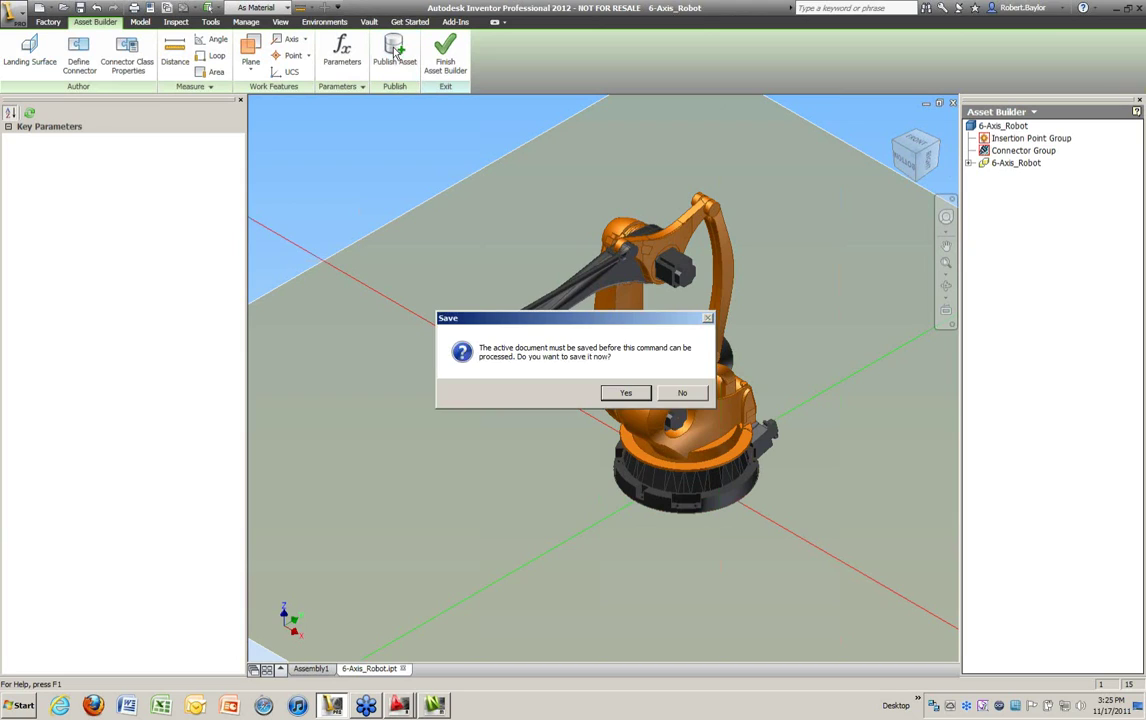
left_click(626, 392)
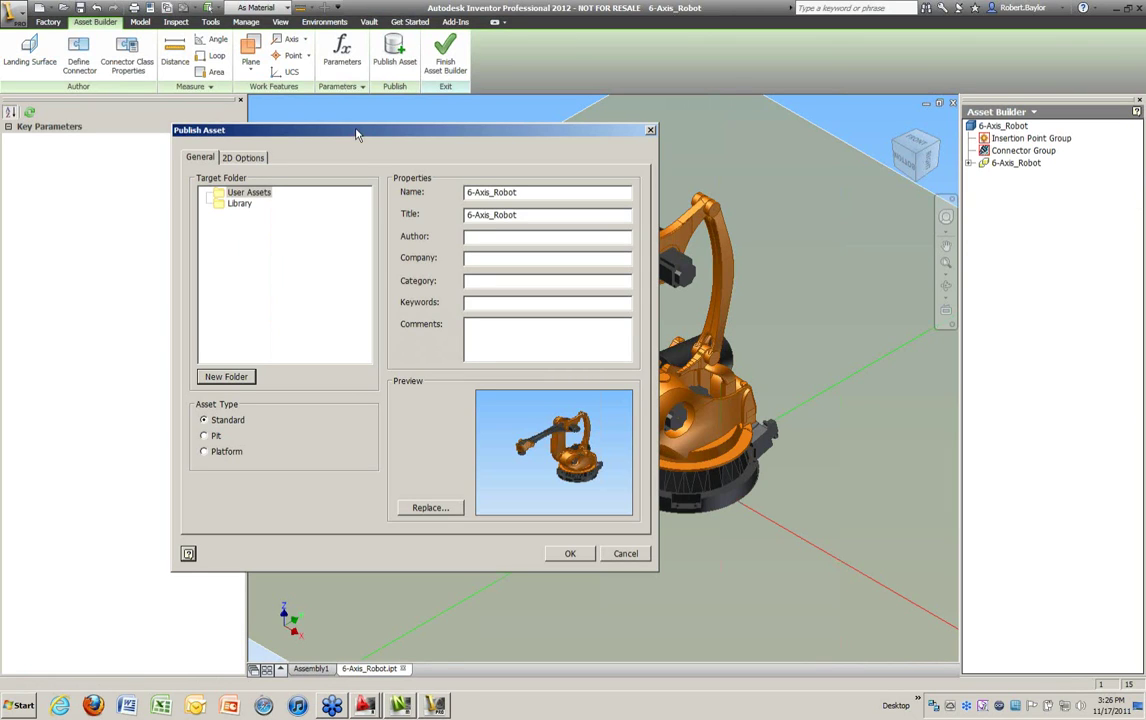
Step: Target the Library folder and enter the author, company SynergiRobo and keywords '6-Axis, Robots'
left_click_drag(356, 132, 347, 104)
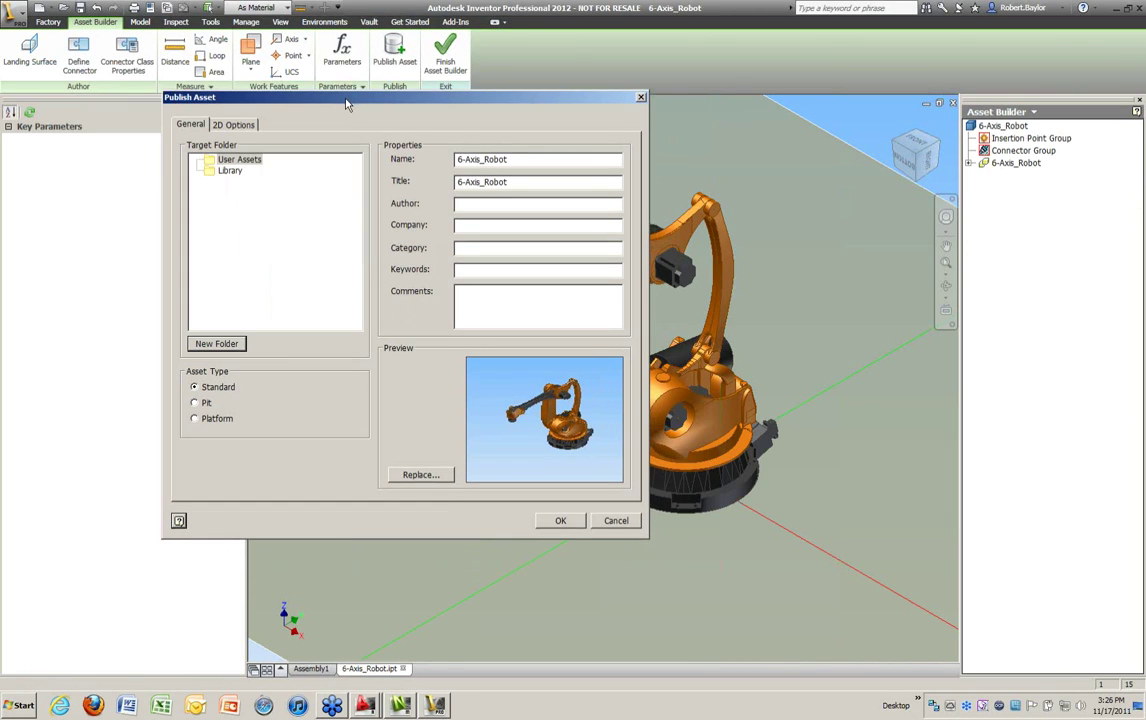
left_click(229, 172)
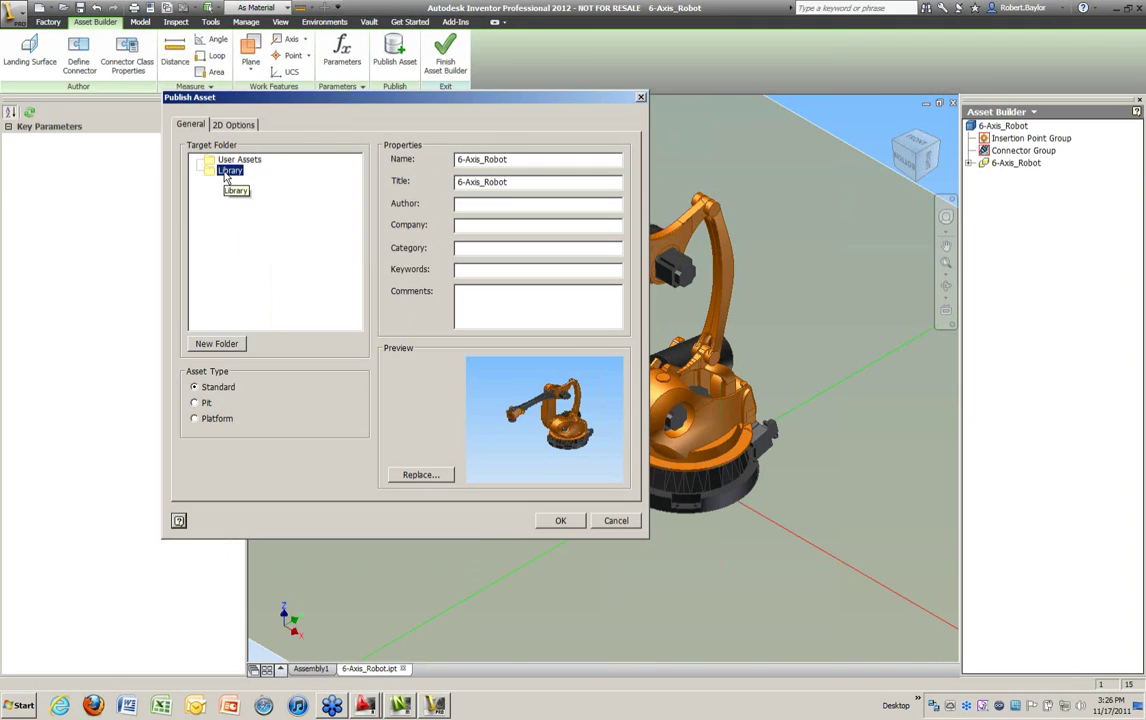
left_click(461, 204)
type("Robert ")
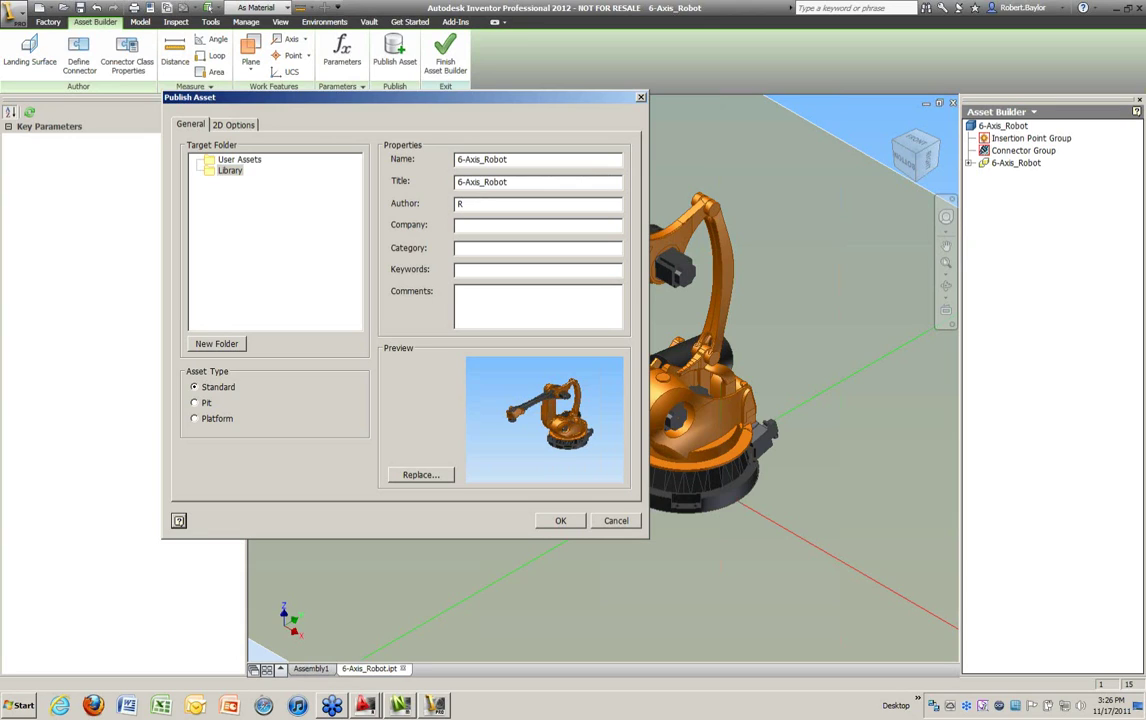
type("Baylor")
key("Tab")
type("Syn")
type("ergi")
type("Robo")
left_click(494, 269)
type("6-A")
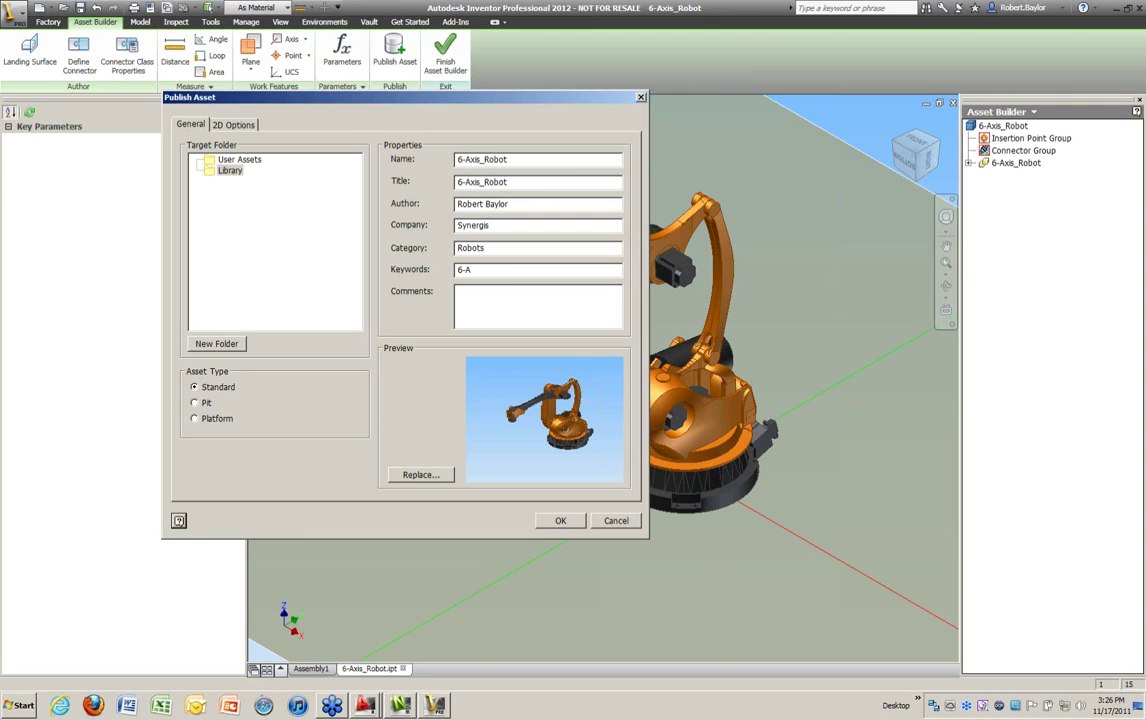
type("xis, Robots")
Step: Review the 2D Options tab, return to General, and confirm the publish settings
left_click_drag(585, 103, 467, 87)
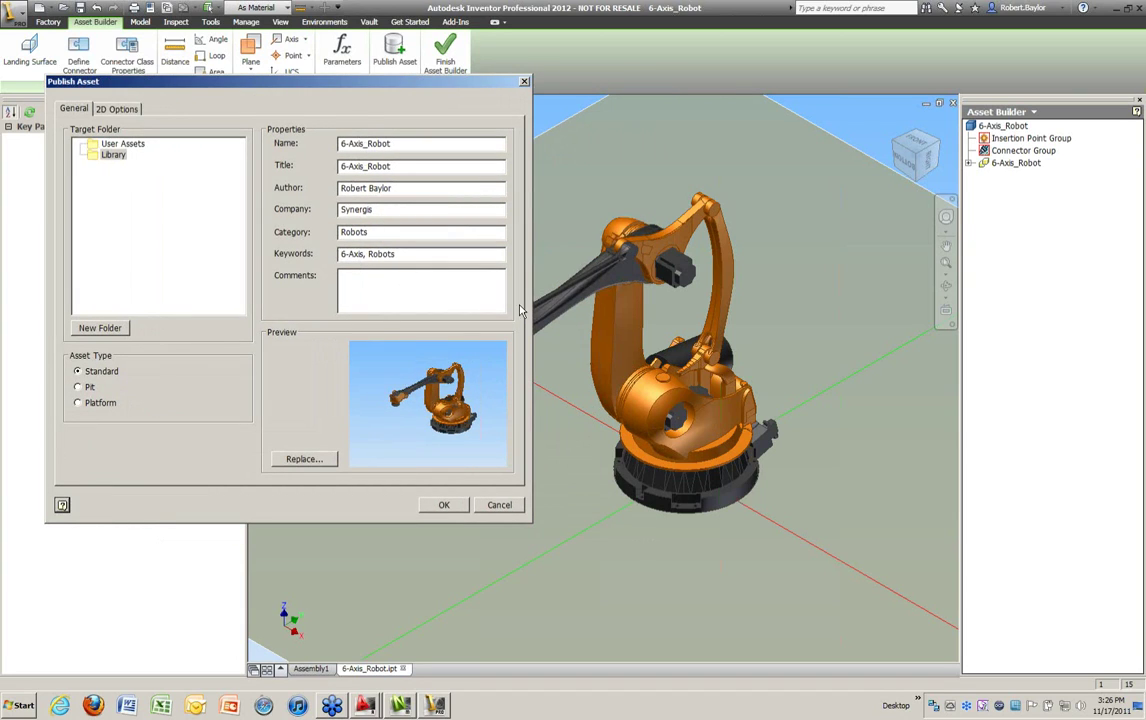
left_click(124, 109)
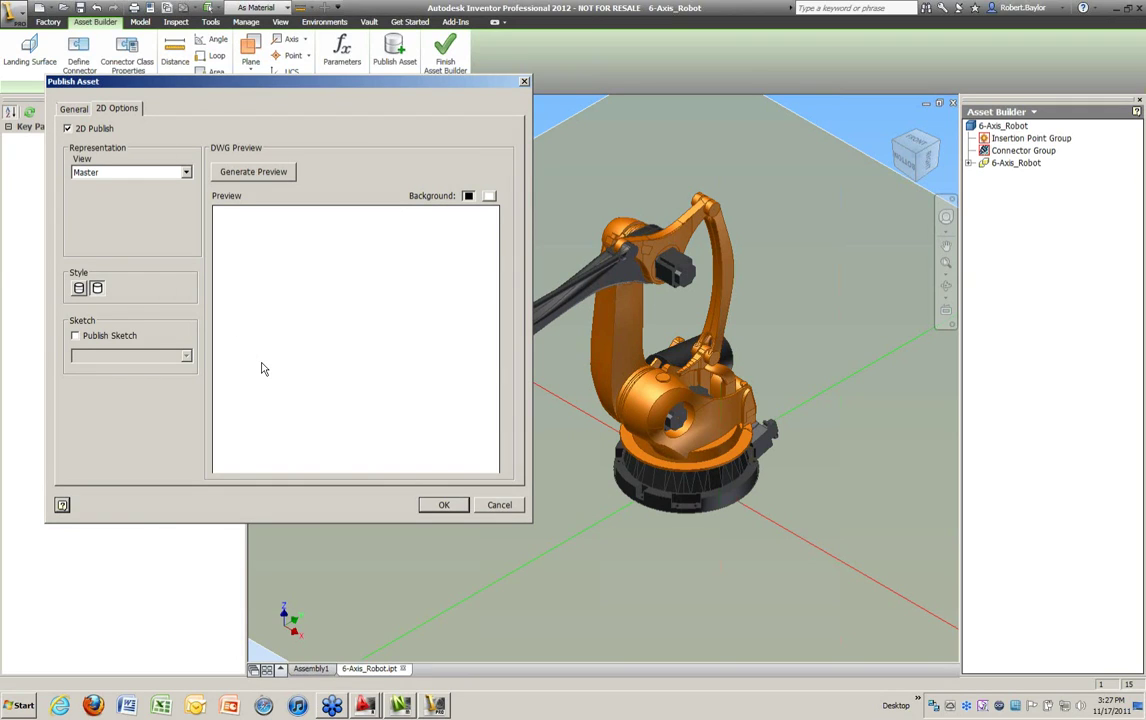
left_click(75, 108)
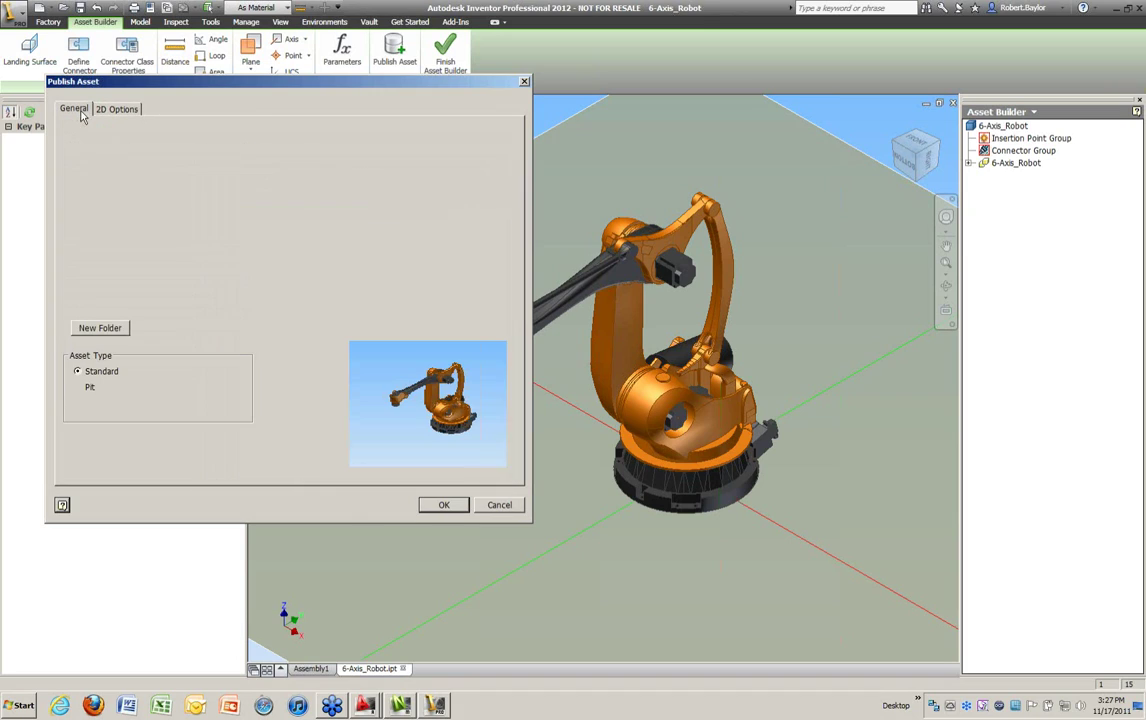
left_click(443, 505)
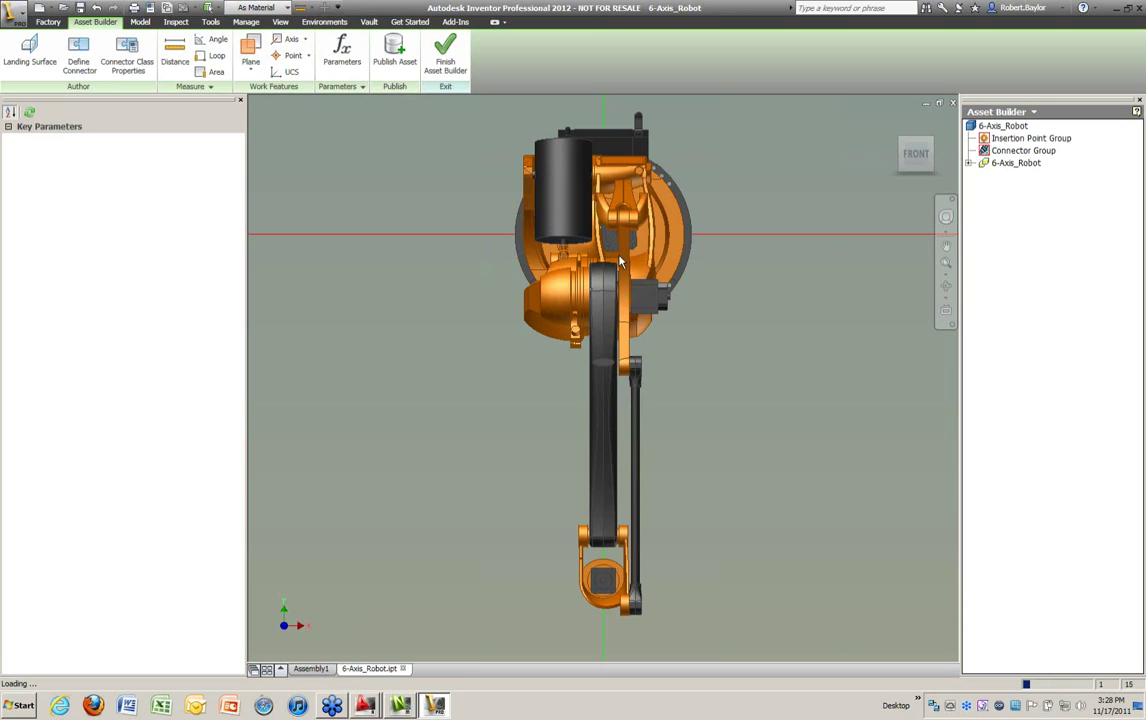
Step: After publishing finishes, return the robot part to its Home view
key("F6")
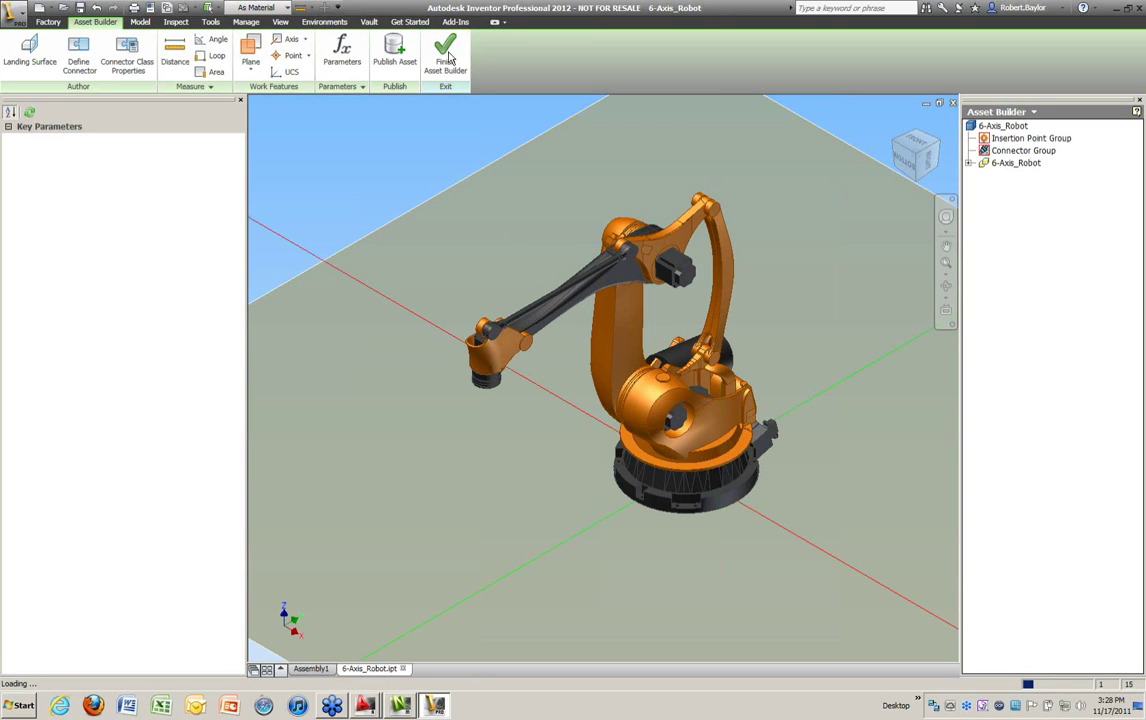
Step: Switch back to the factory layout and open the User Assets collection in the Asset Browser
left_click(310, 668)
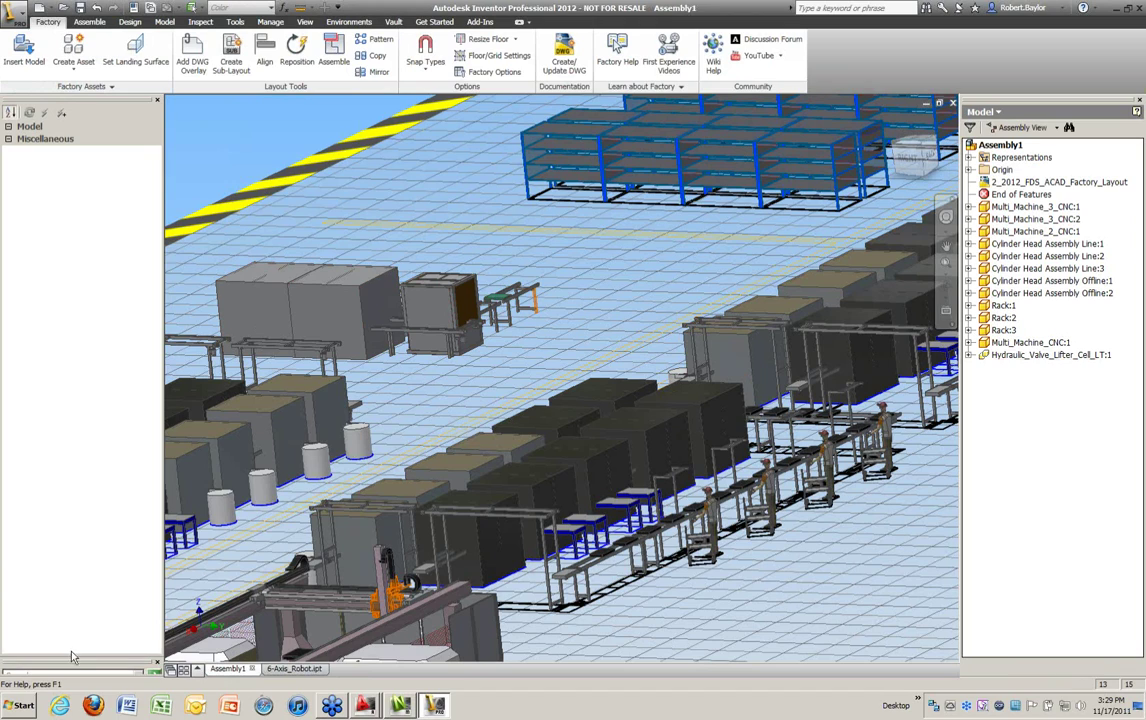
left_click_drag(68, 595, 108, 300)
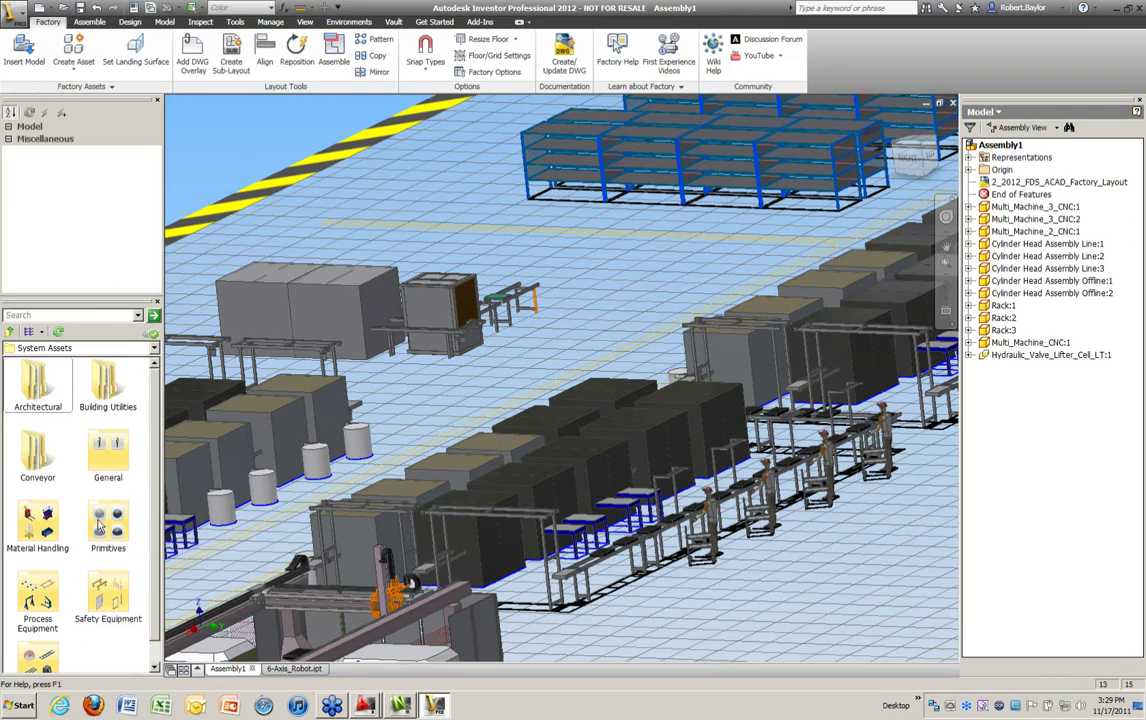
left_click(10, 330)
double_click(103, 372)
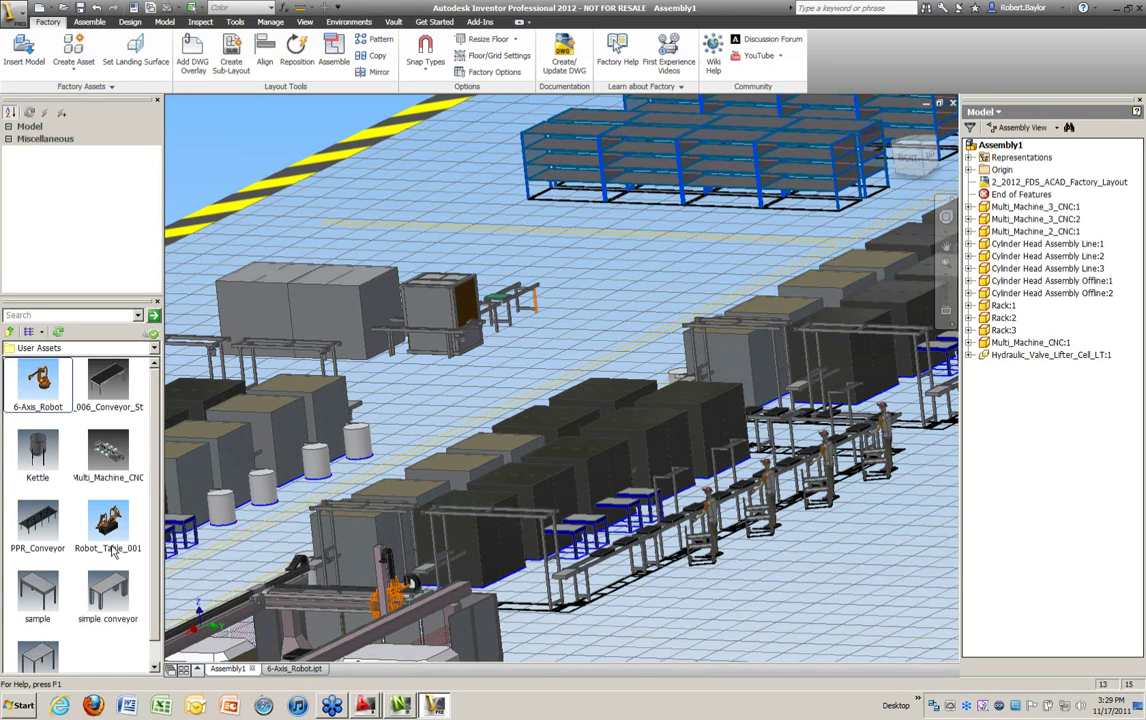
Step: Place the 6-Axis_Robot on the floor in front of the blue storage racks
left_click_drag(40, 383, 525, 256)
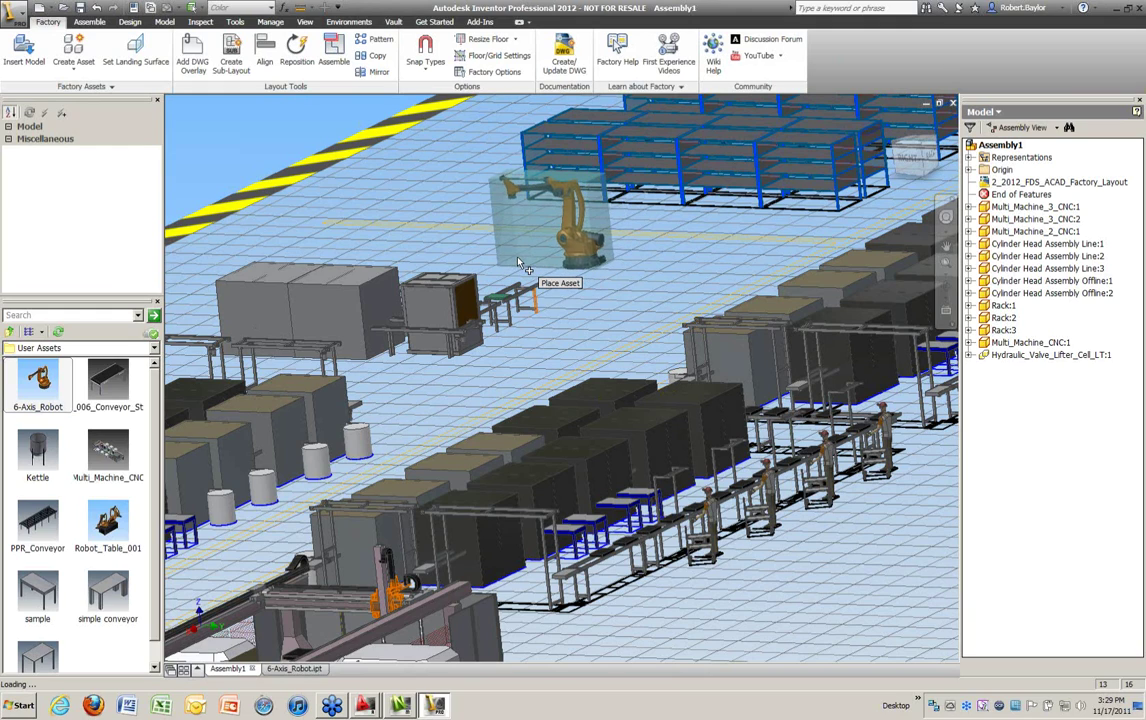
left_click(508, 256)
left_click(599, 259)
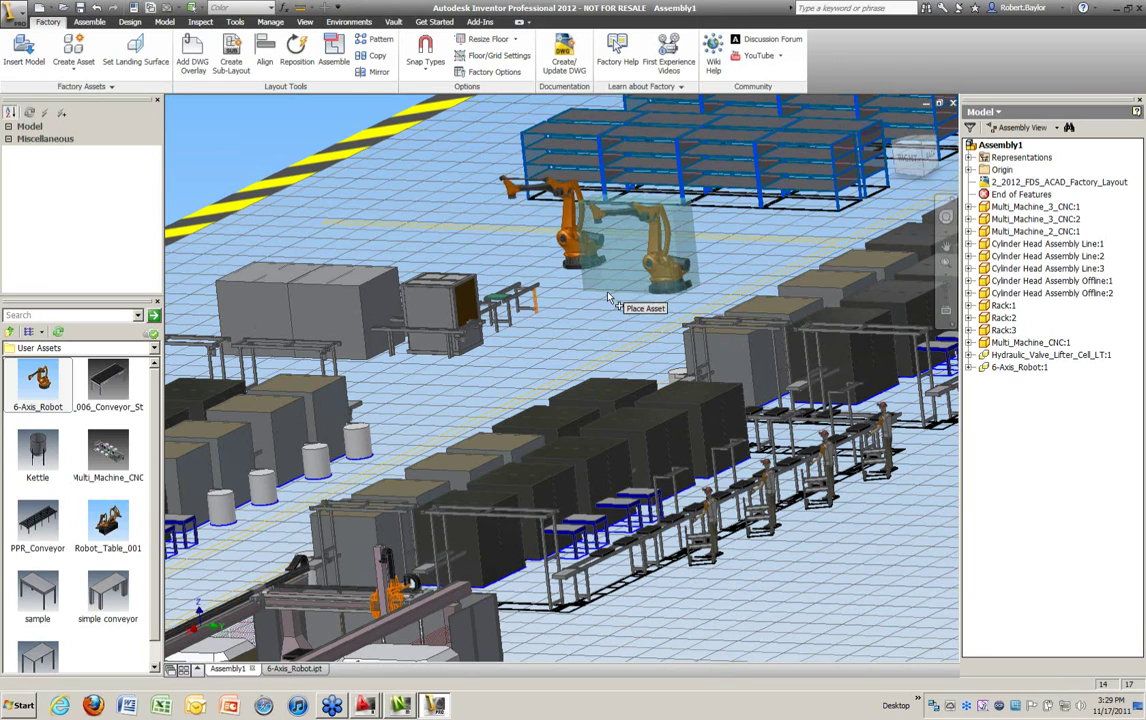
key("Escape")
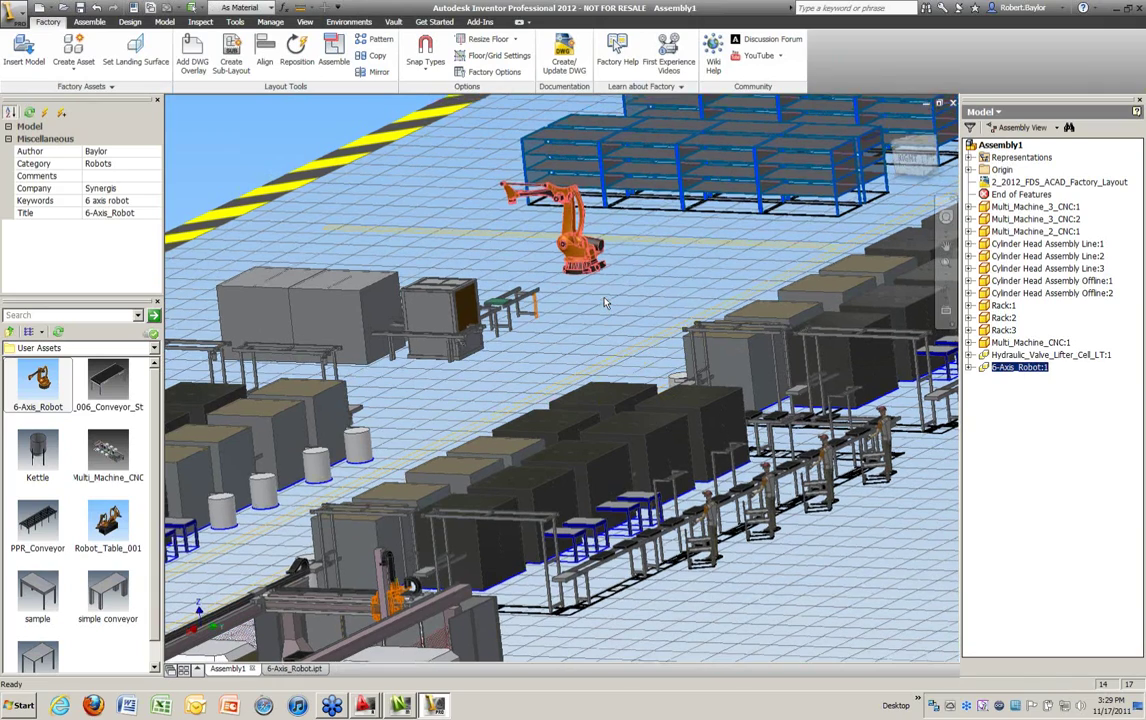
middle_click_drag(493, 261, 616, 238, "shift")
left_click(616, 238)
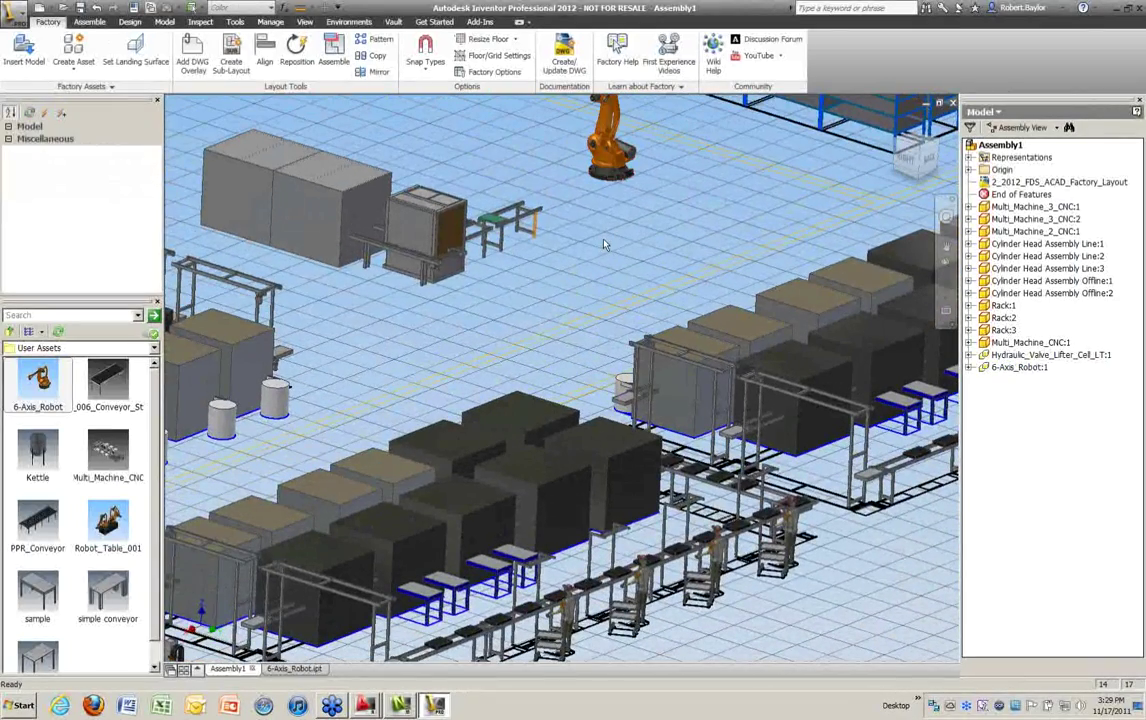
Step: Browse the System Assets Architectural folders, Furniture and Structural
left_click(9, 331)
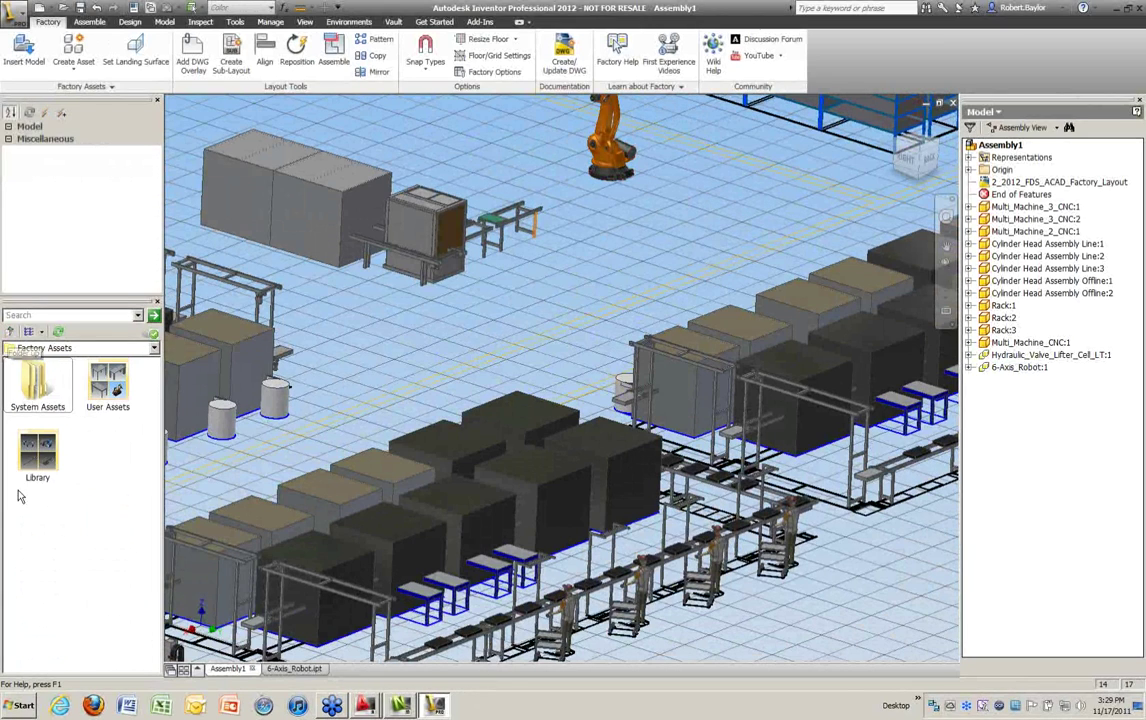
double_click(40, 390)
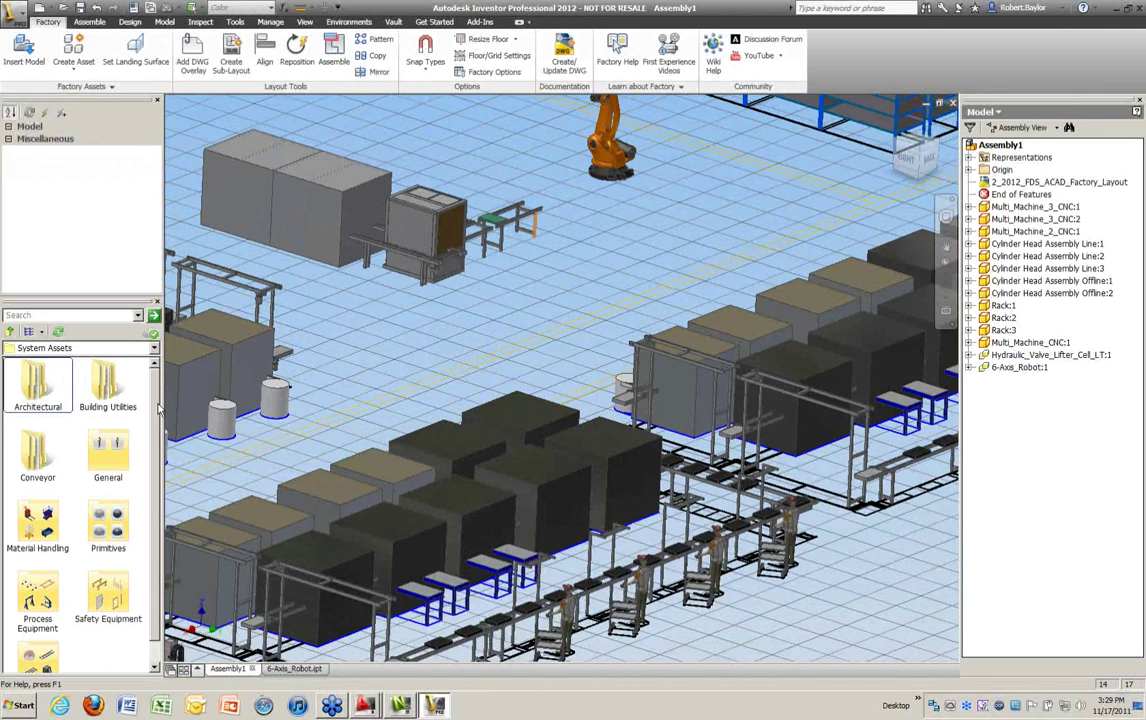
double_click(38, 385)
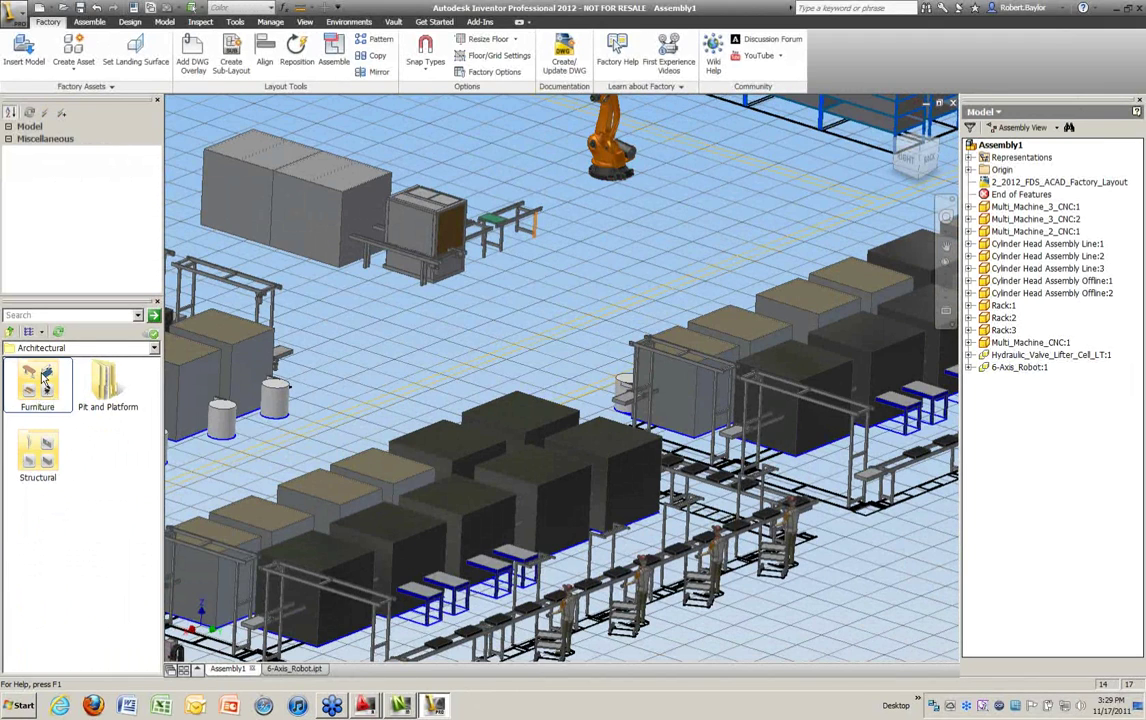
double_click(43, 383)
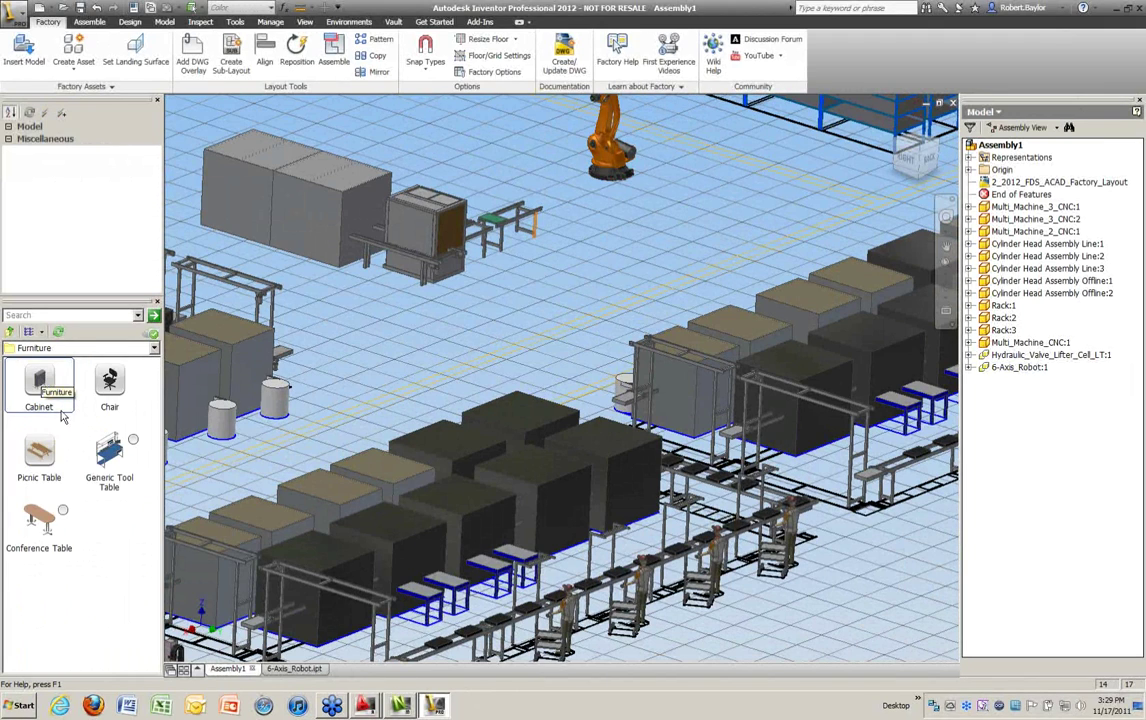
left_click(9, 333)
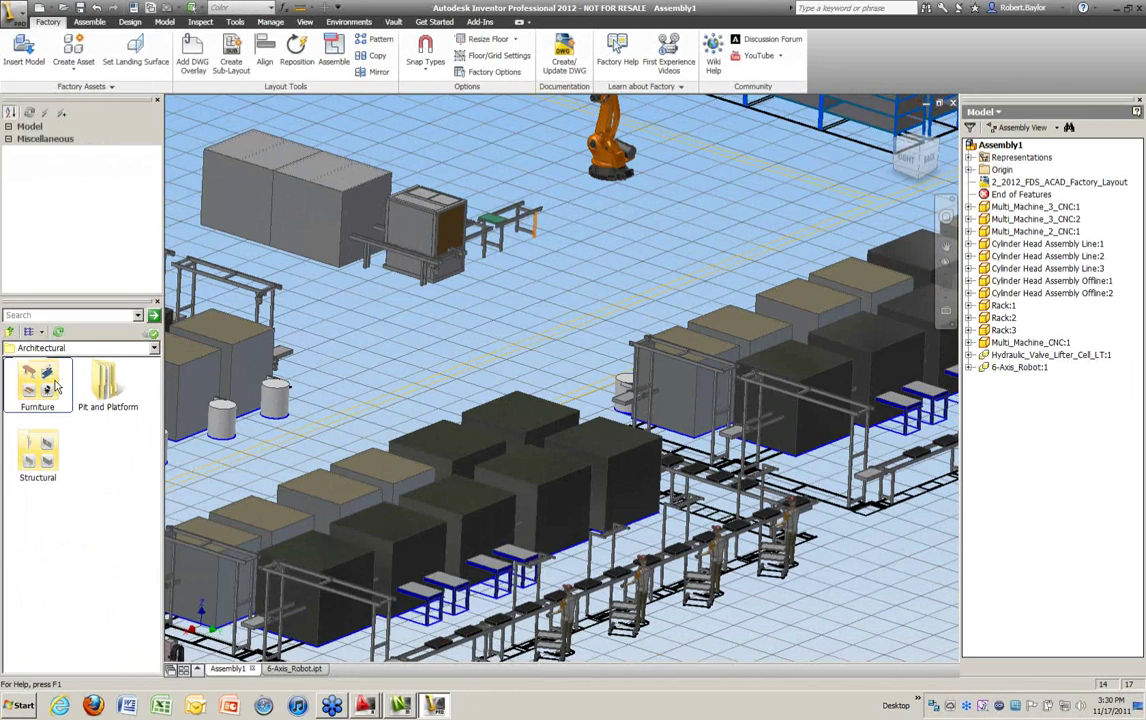
double_click(44, 448)
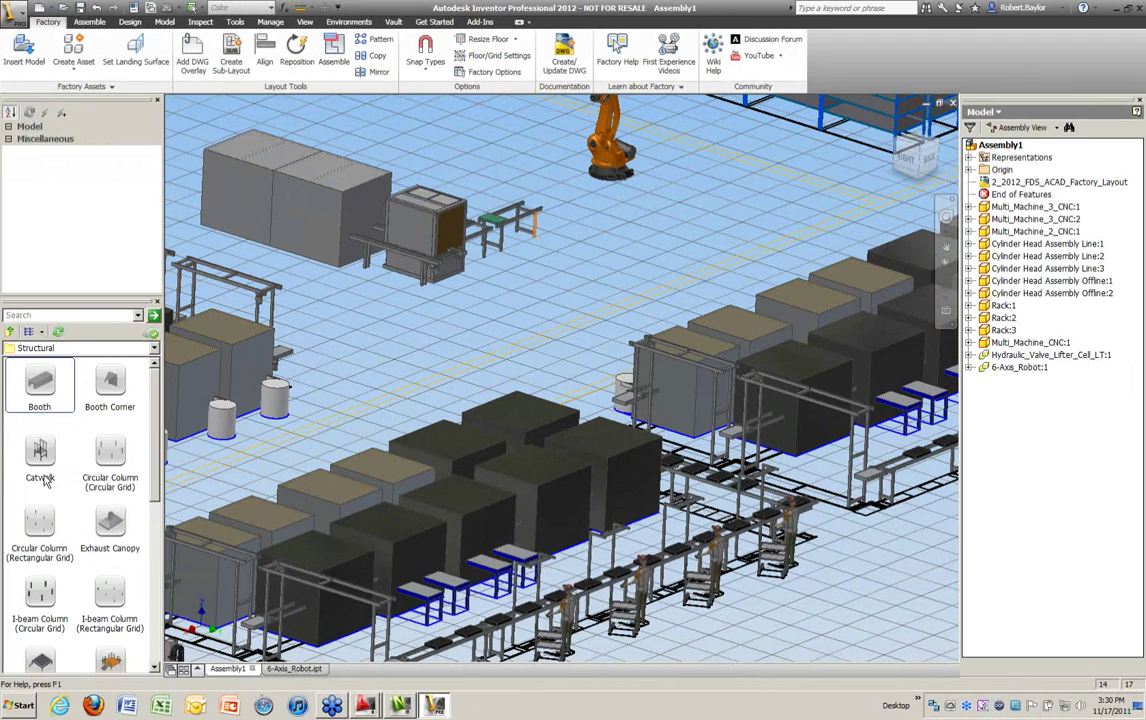
left_click(9, 333)
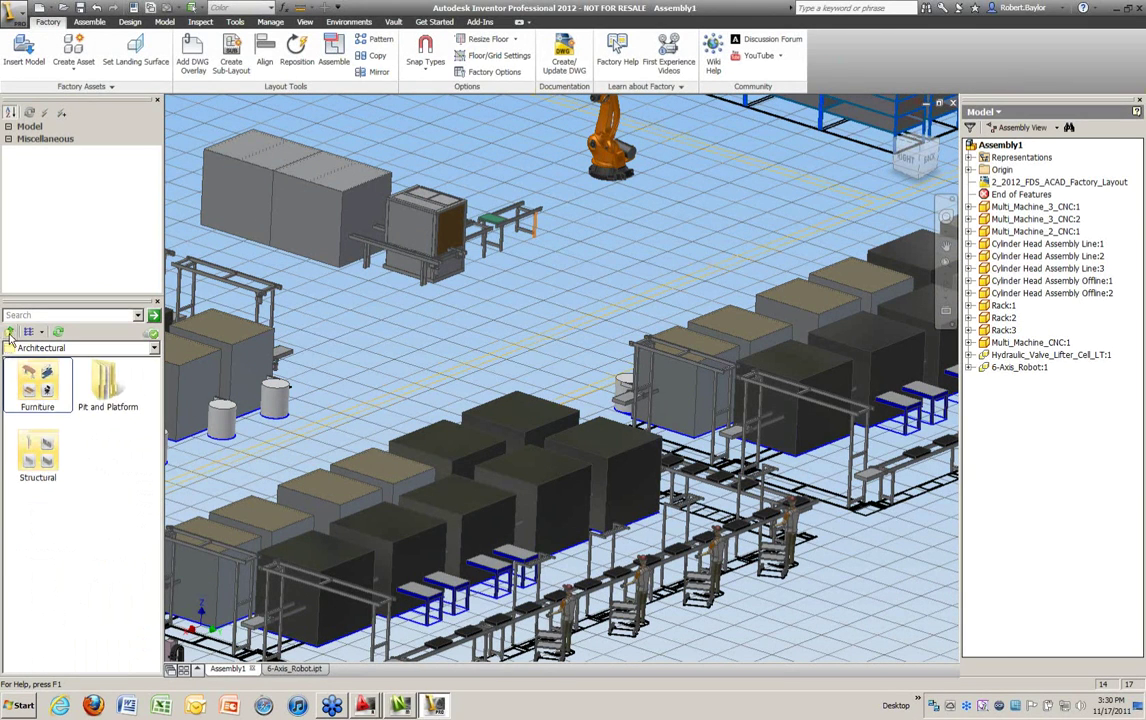
Step: Open Conveyor > Roller and select the Straight Roller Conveyor asset
left_click(9, 334)
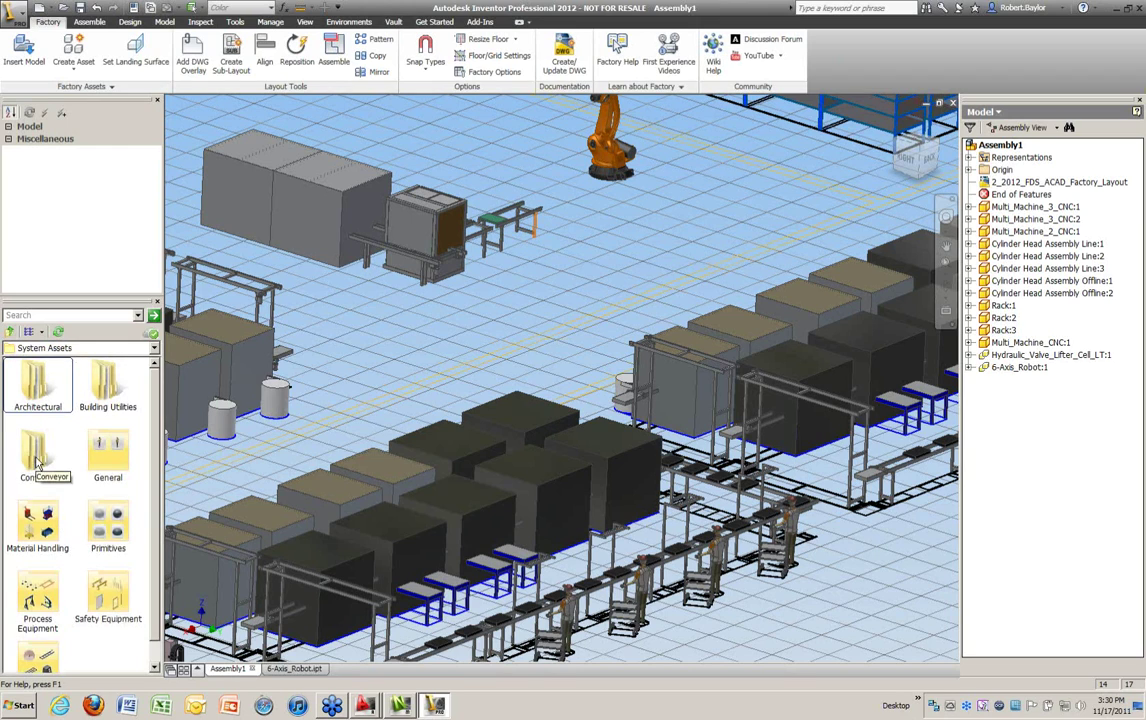
double_click(37, 460)
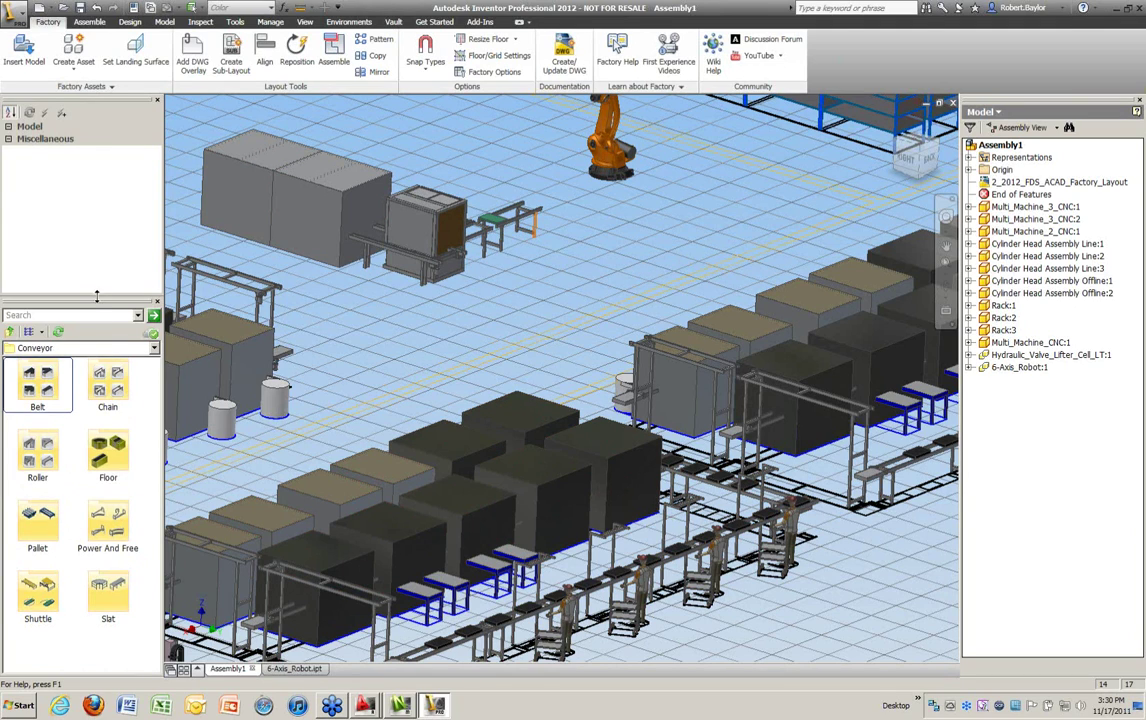
double_click(38, 462)
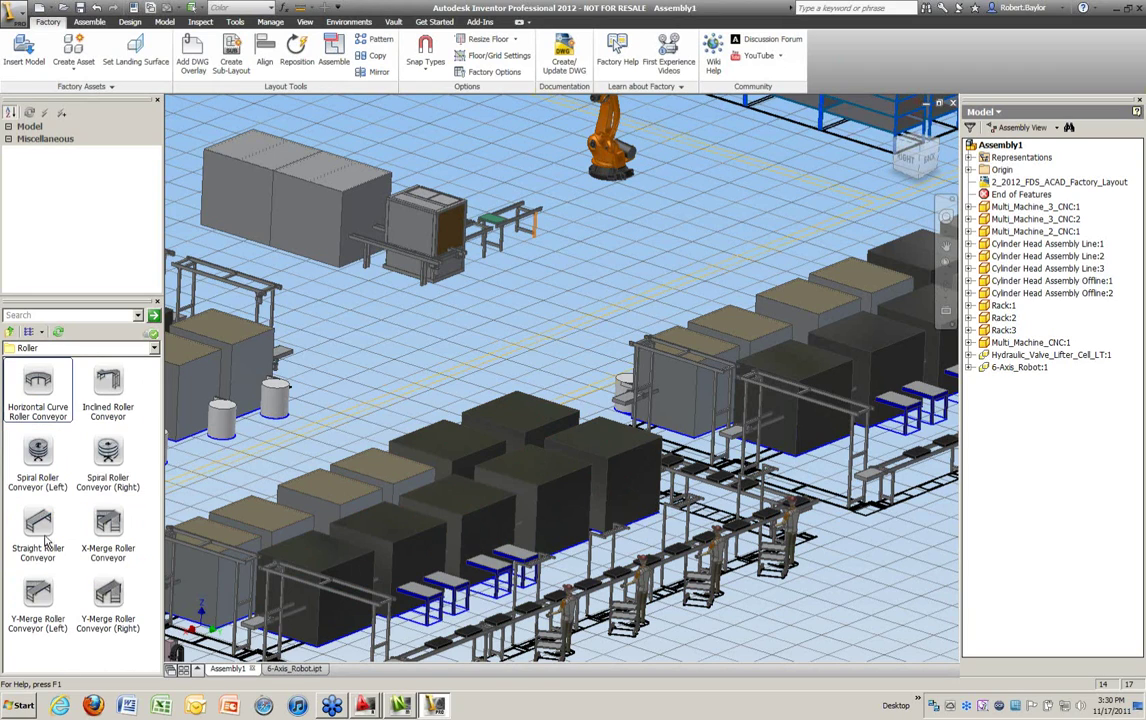
left_click(40, 532)
Step: Make initial attempts at placing a Straight Roller Conveyor, cancelling the retries
left_click_drag(42, 527, 400, 383)
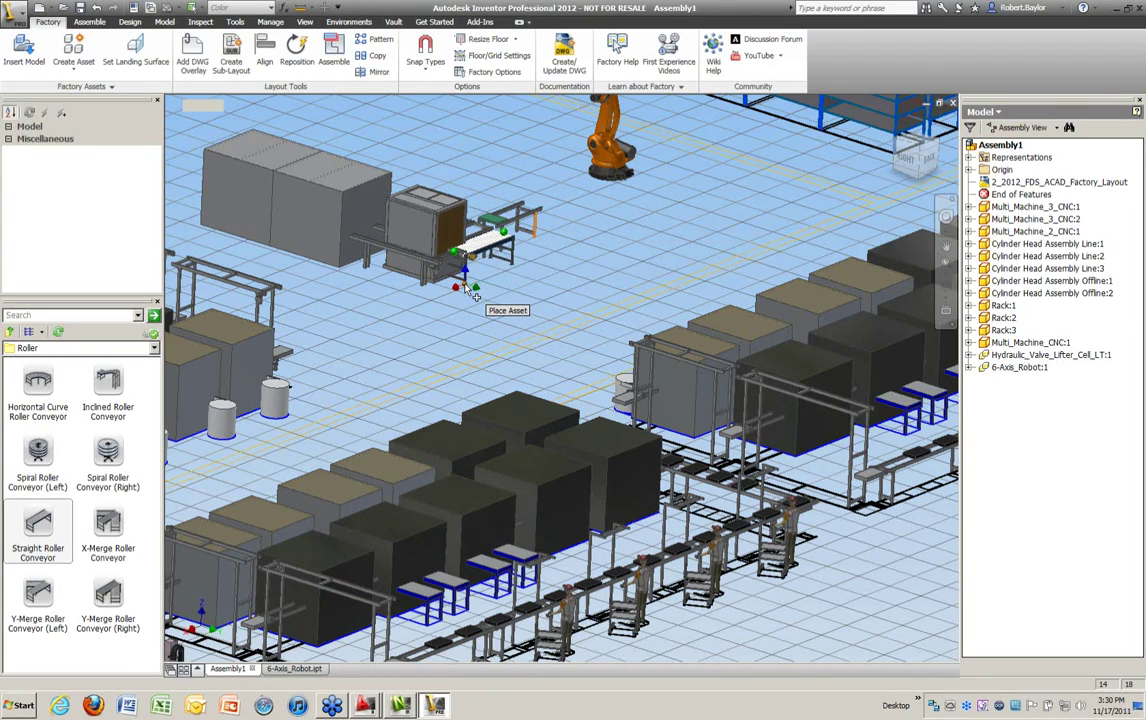
left_click(476, 297)
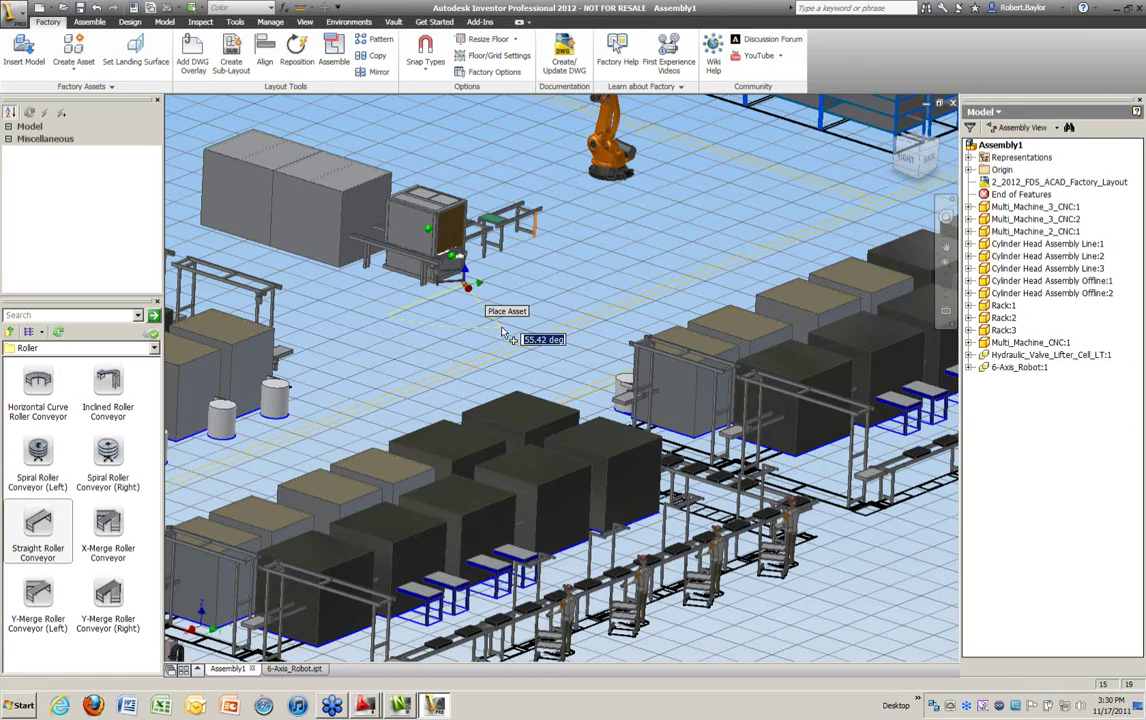
left_click(504, 333)
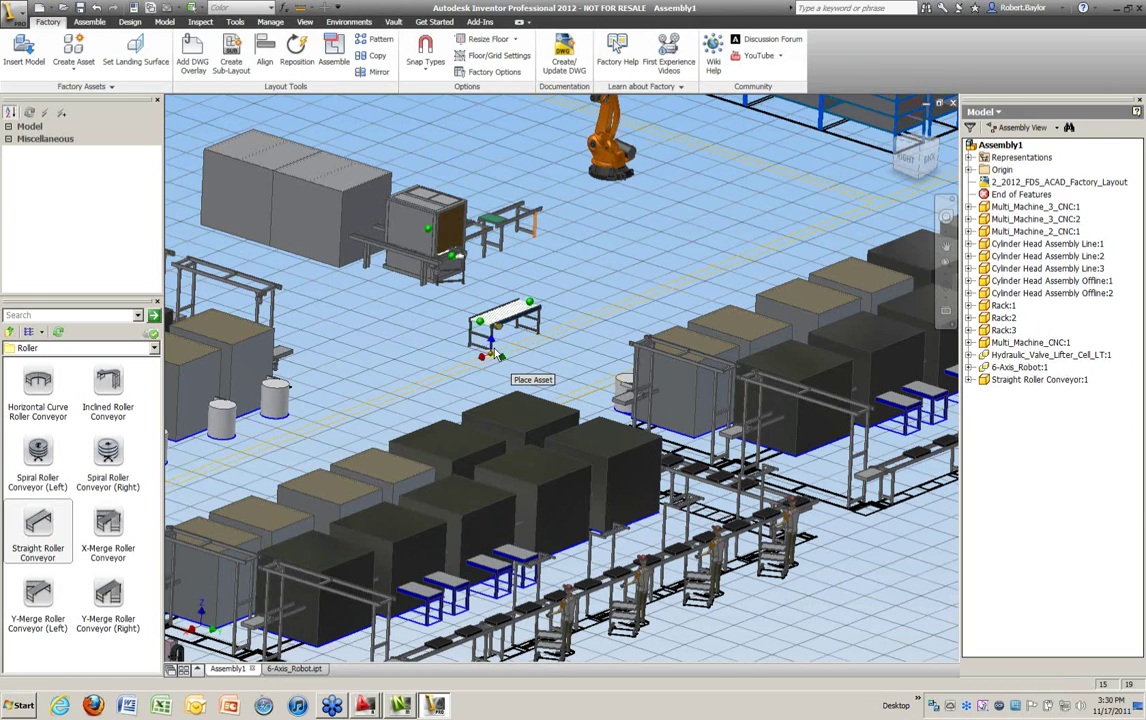
key("Escape")
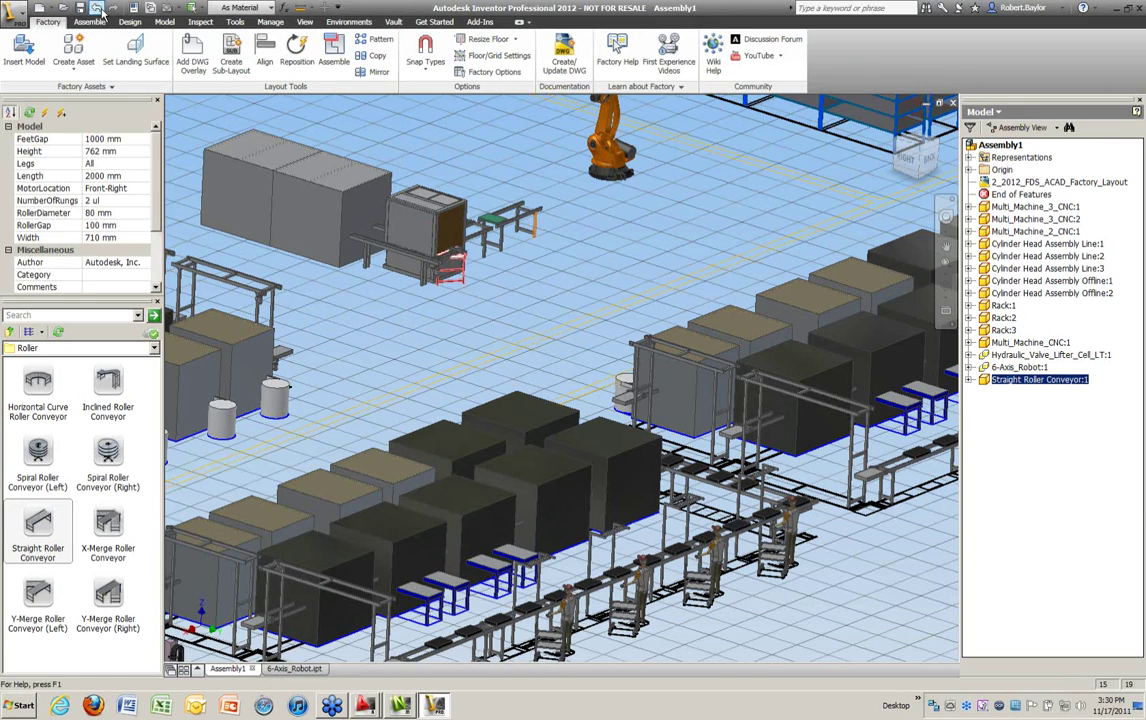
left_click_drag(38, 524, 497, 313)
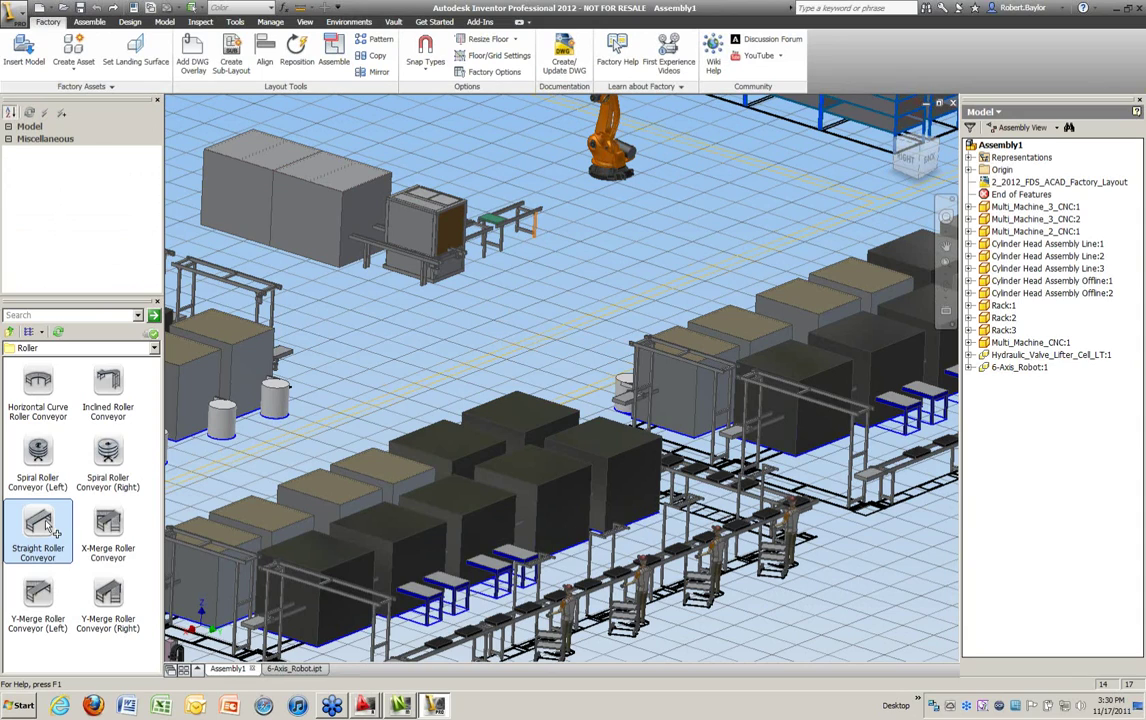
left_click_drag(45, 527, 482, 298)
key("Escape")
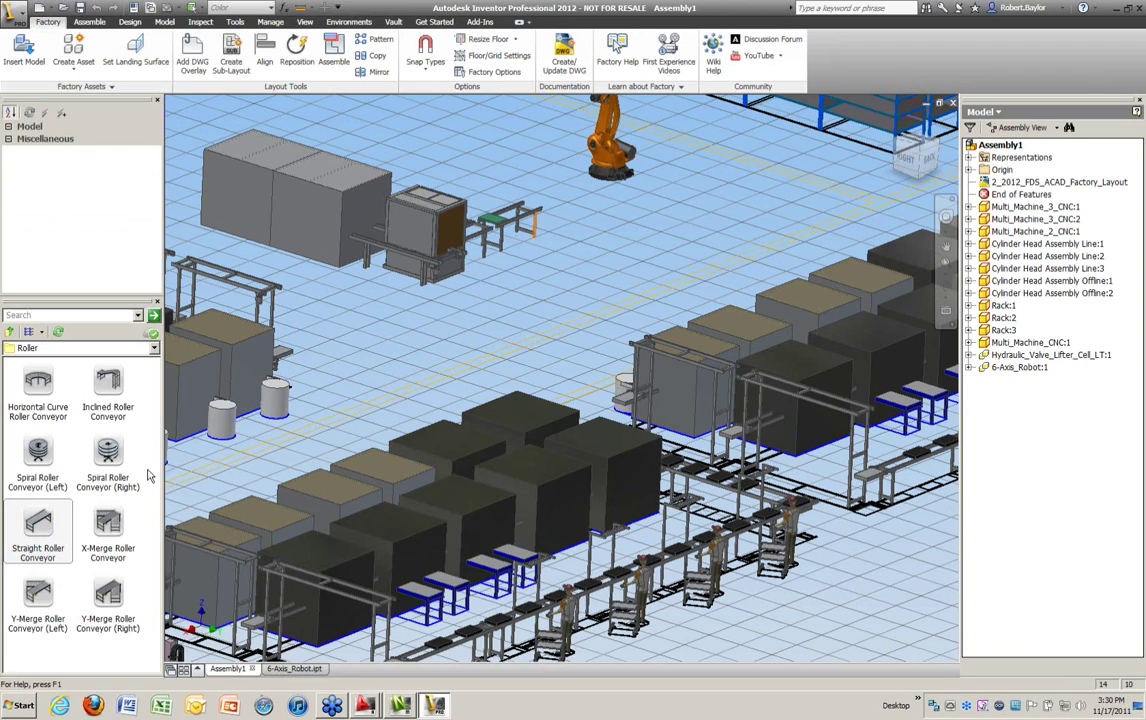
Step: Place a Straight Roller Conveyor beside the small machine, rotated -90°
left_click_drag(30, 528, 450, 337)
left_click_drag(503, 295, 503, 292)
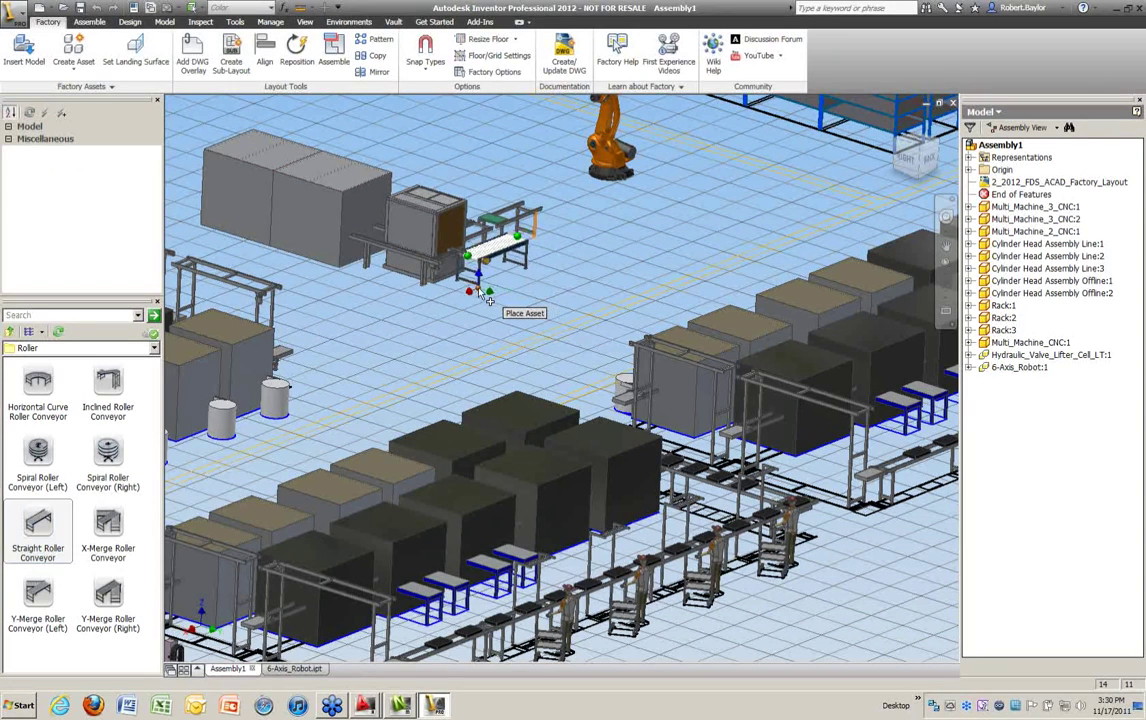
left_click(488, 298)
type("-9")
key("Return")
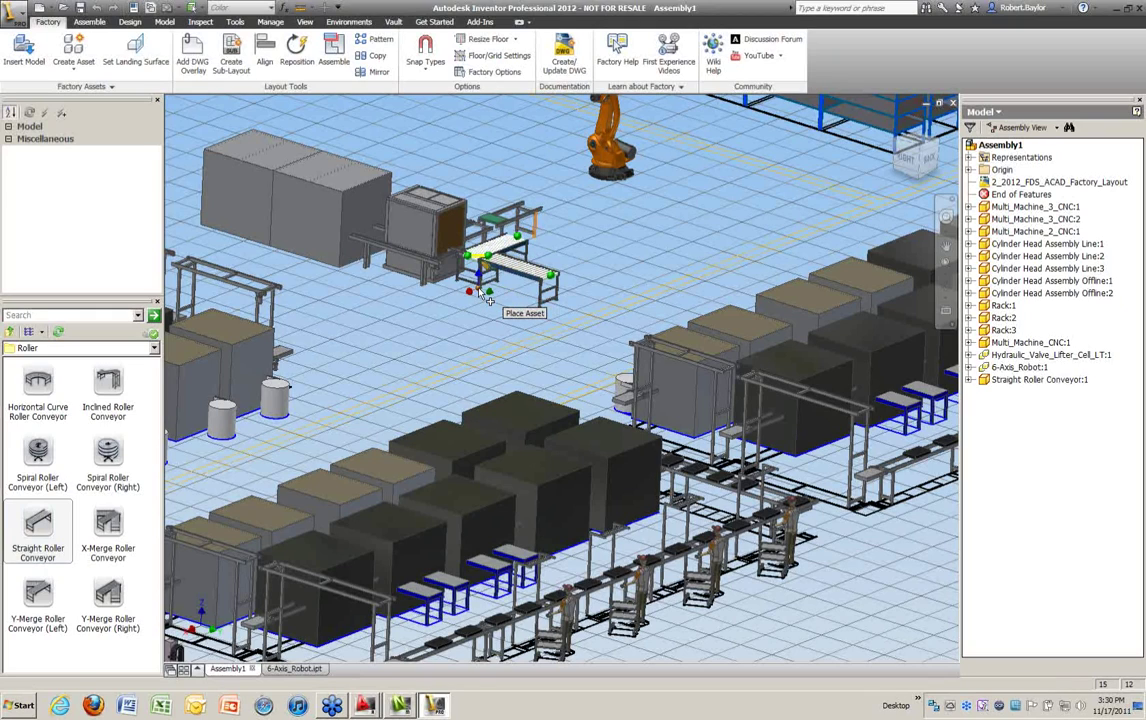
right_click(485, 330)
left_click(505, 337)
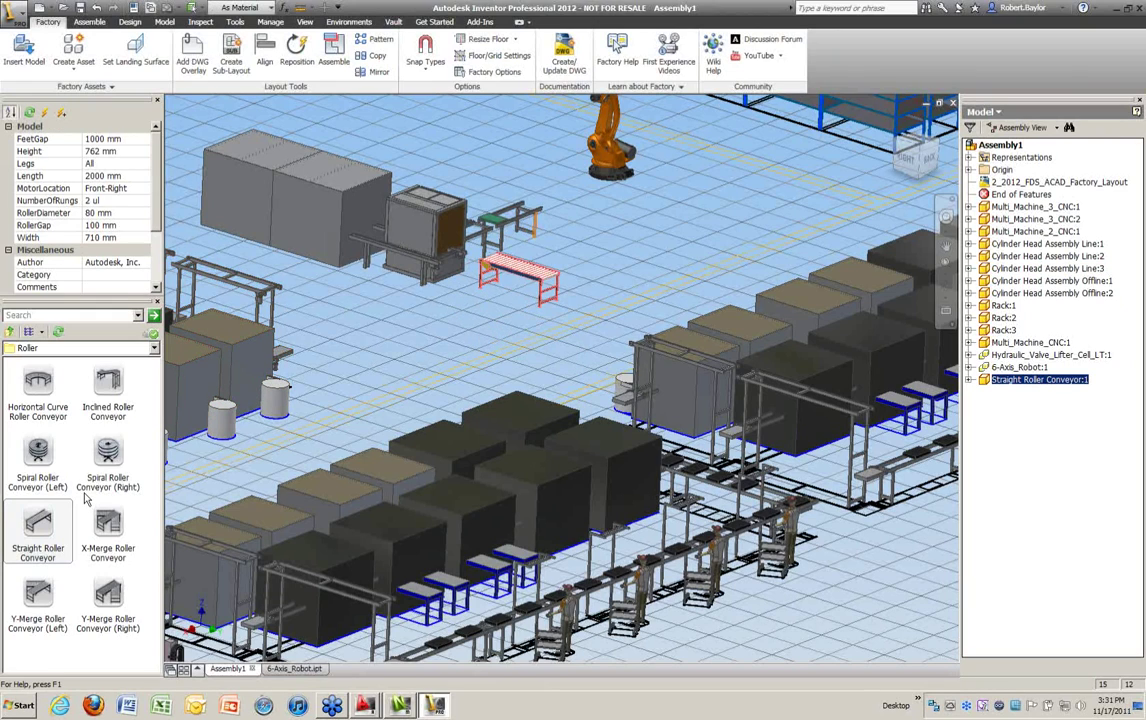
Step: Attach a Horizontal Curve Roller Conveyor to the straight conveyor's end
left_click(40, 388)
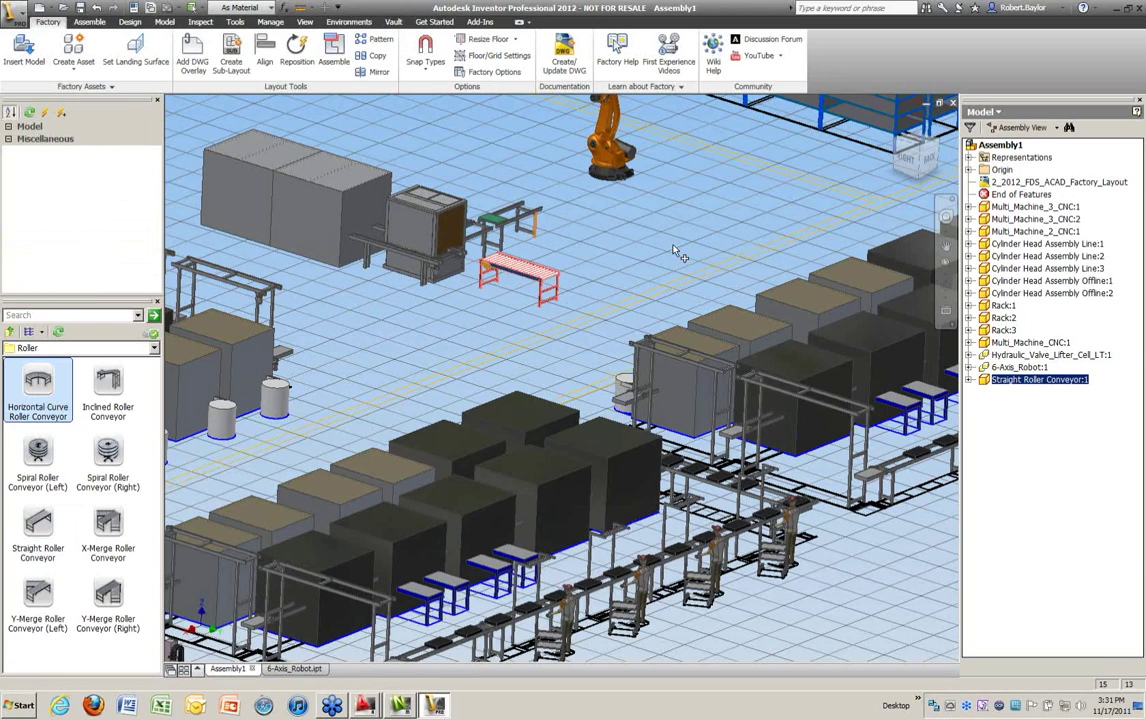
left_click(575, 310)
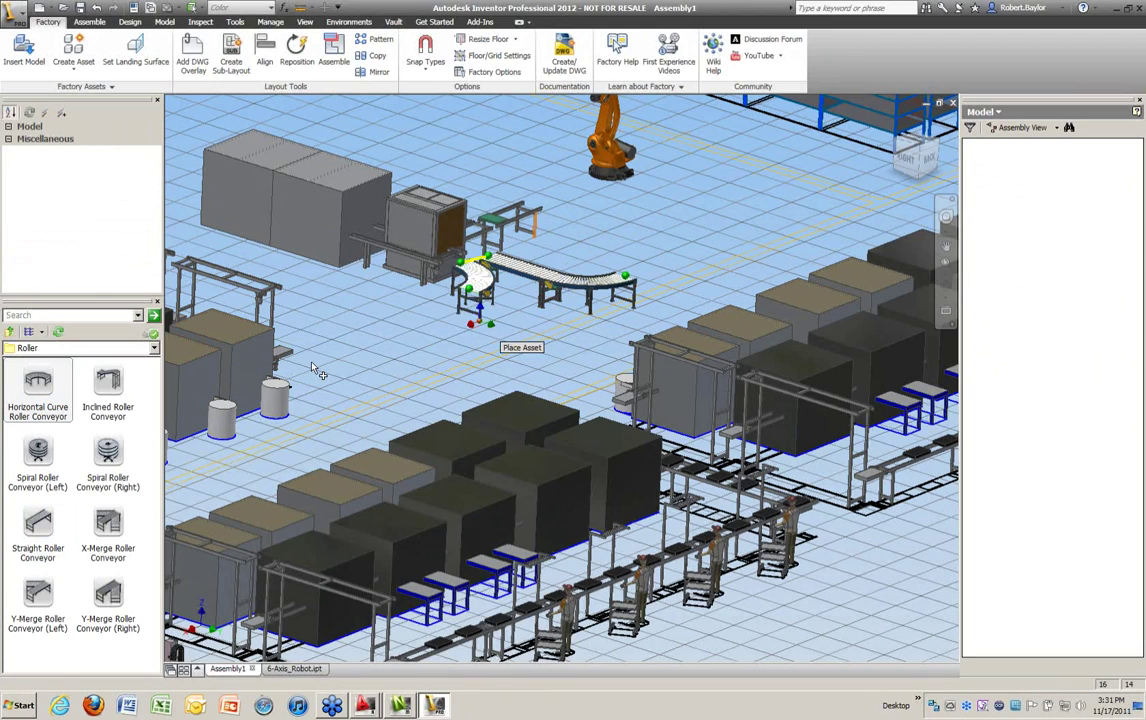
key("Escape")
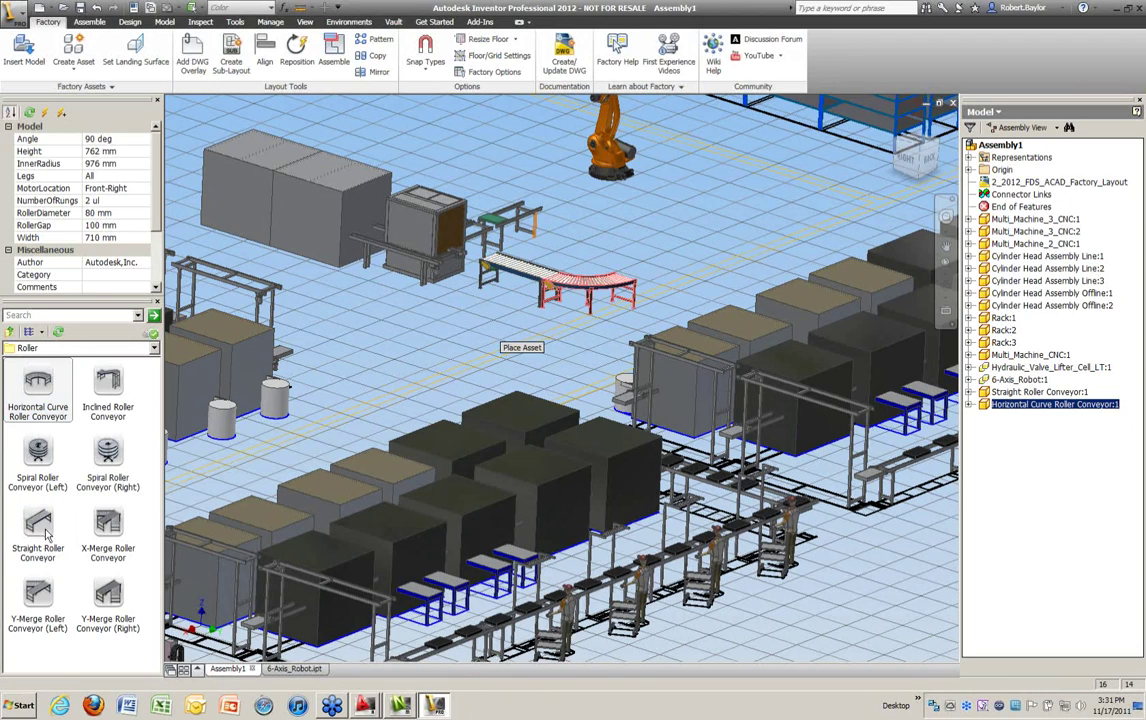
Step: Add a straight roller conveyor at the curve's end, then shift the view toward the robot
left_click(40, 530)
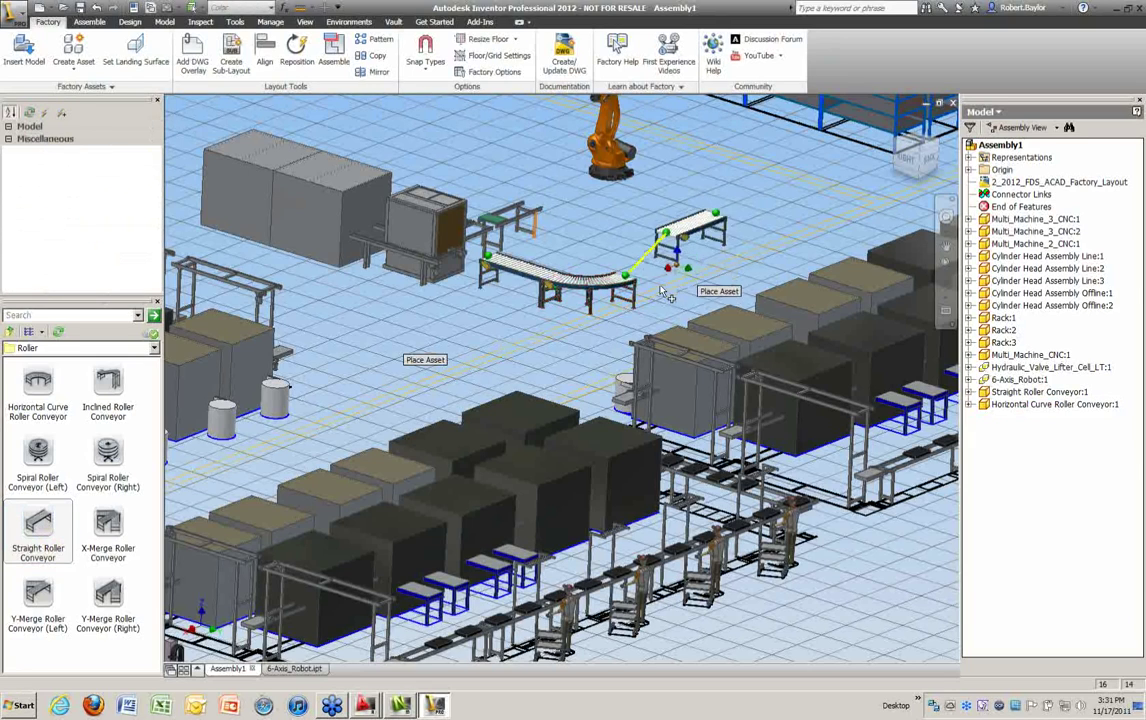
key("Escape")
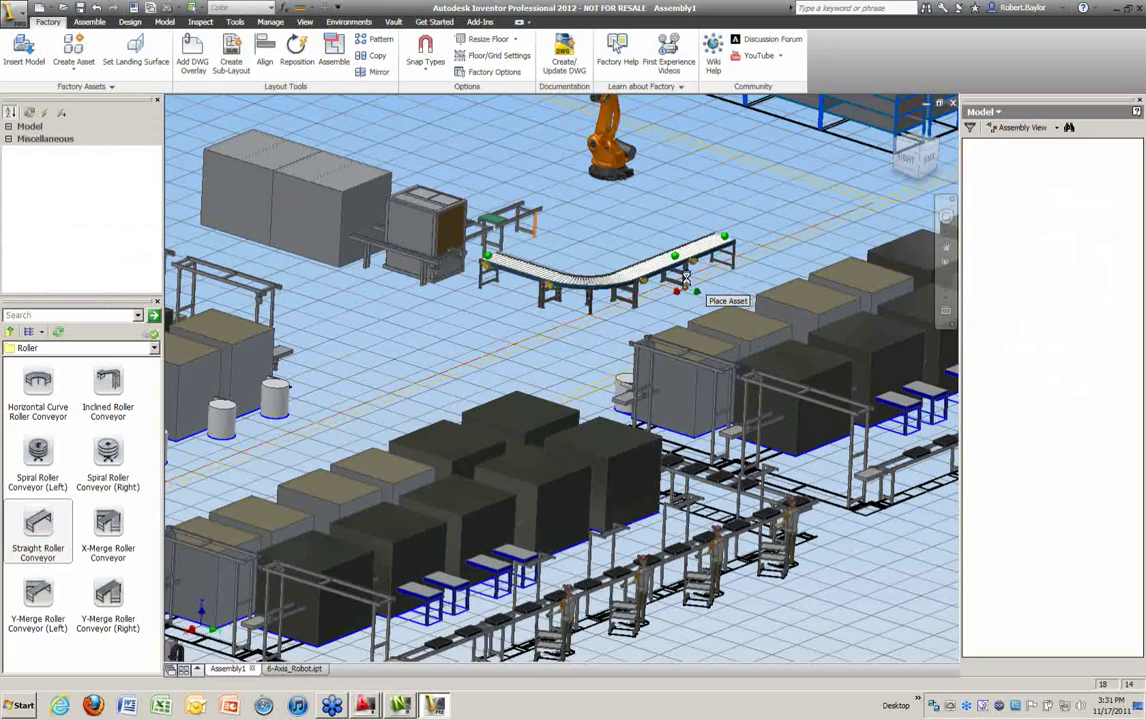
right_click(686, 198)
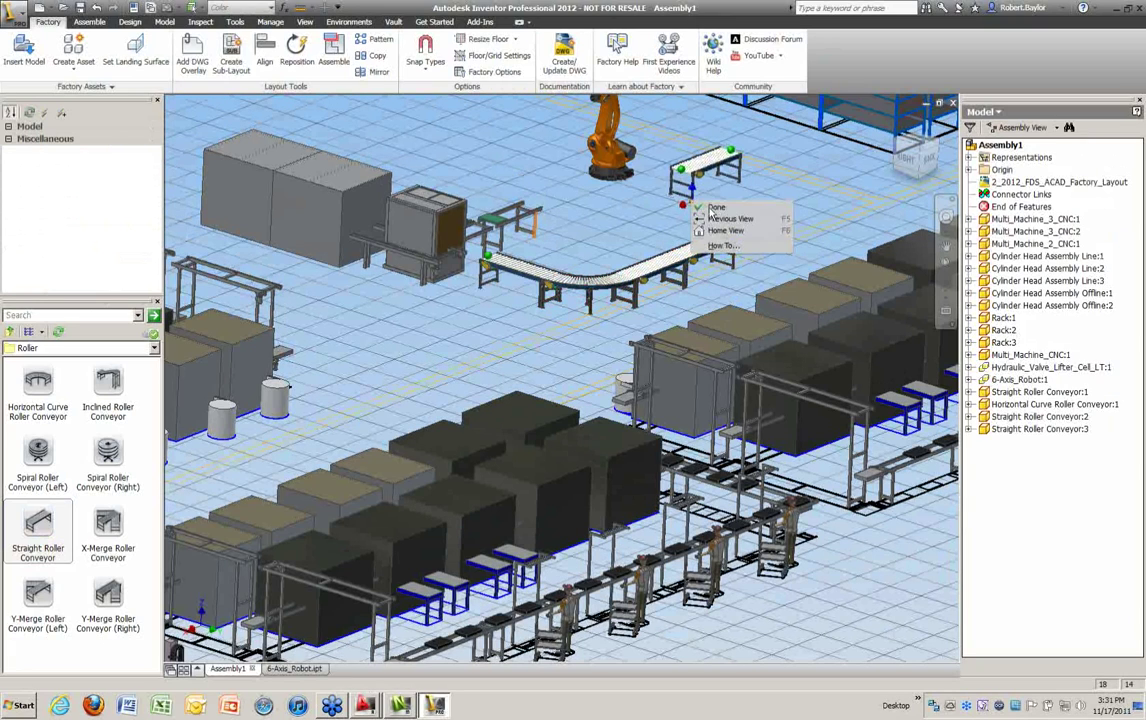
key("Escape")
left_click(699, 220)
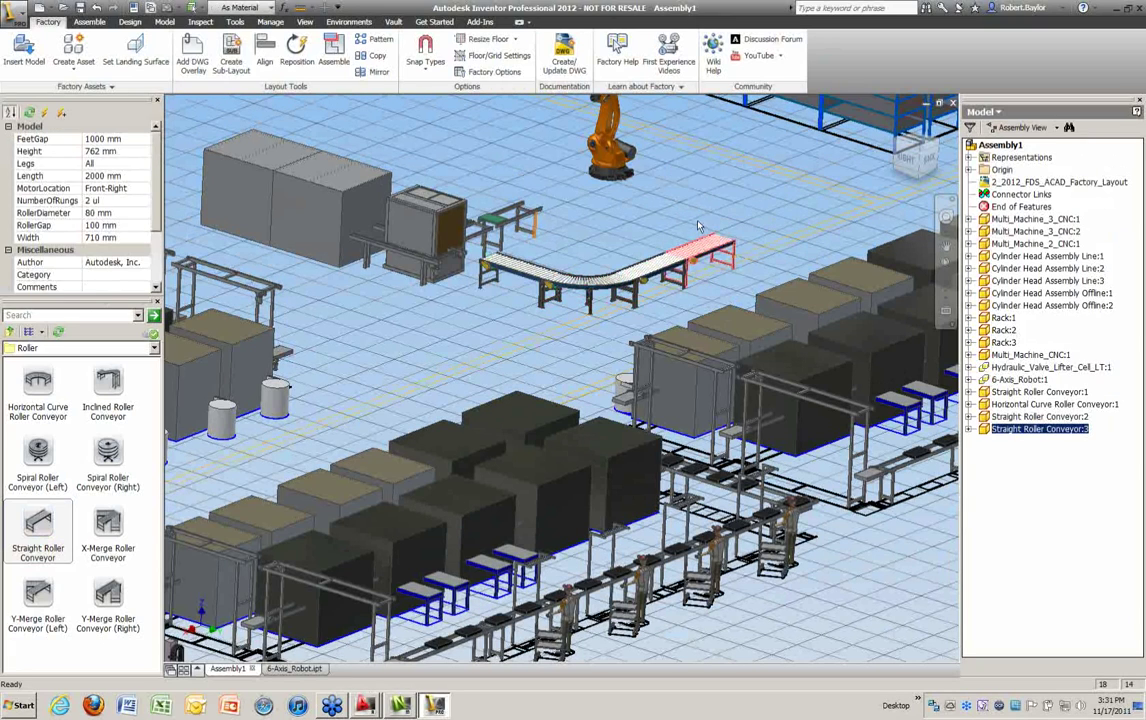
scroll(700, 226, "down", 3)
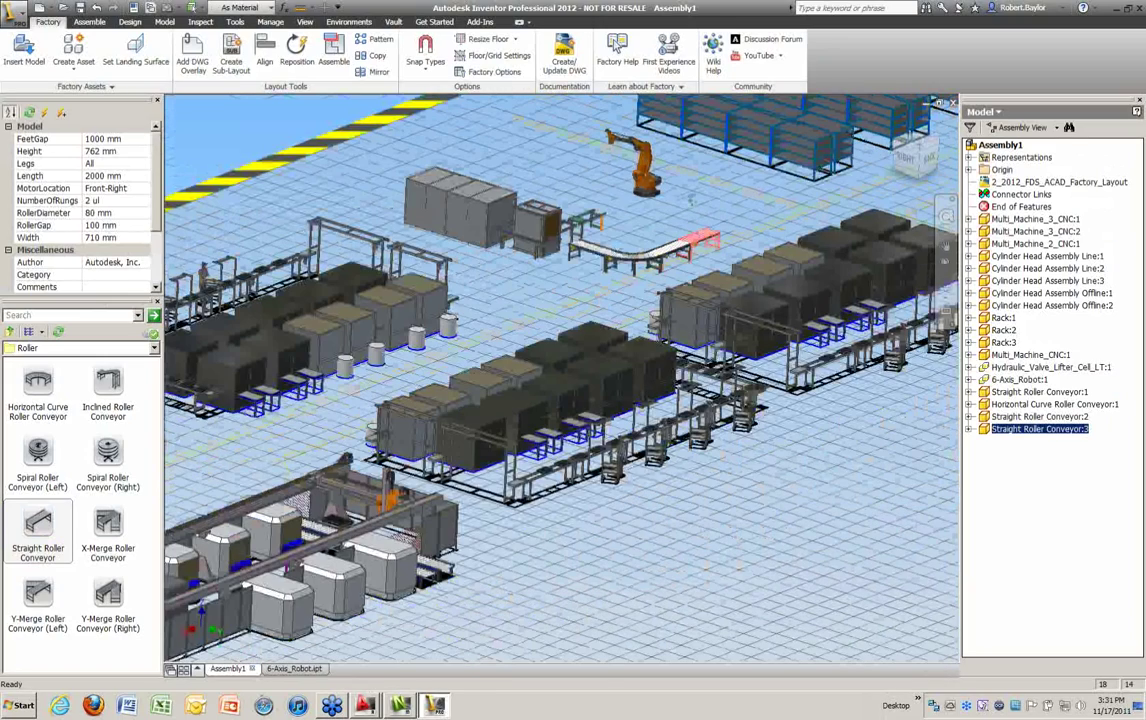
middle_click_drag(931, 363, 840, 412)
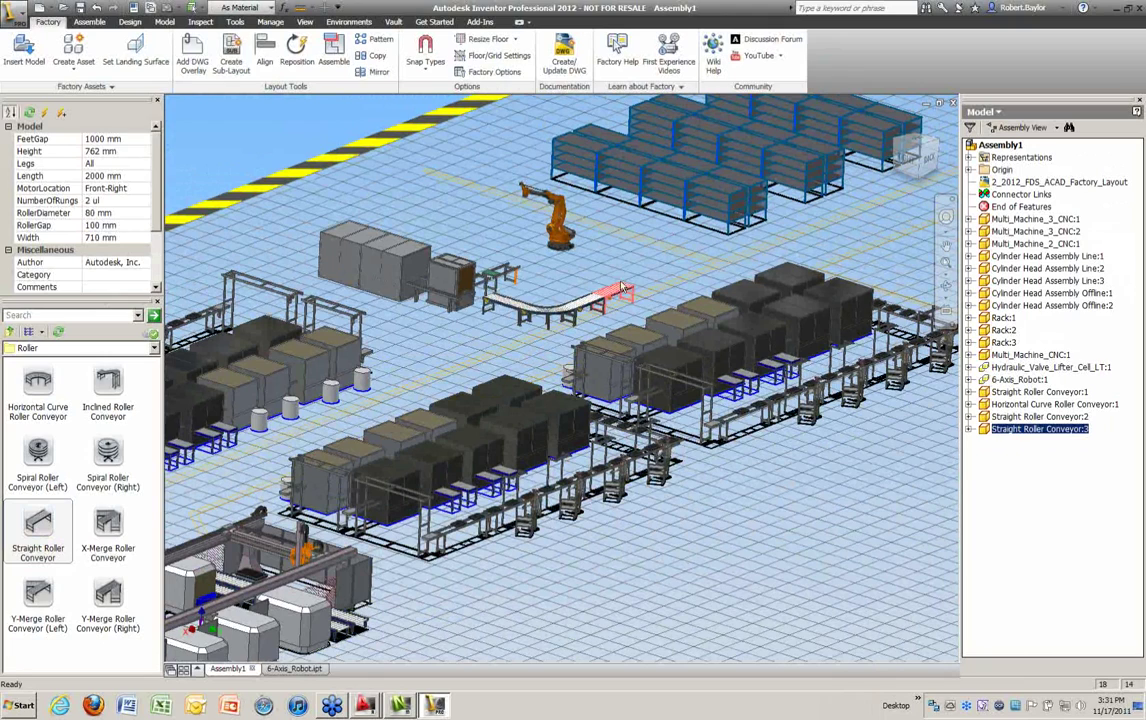
left_click(589, 255)
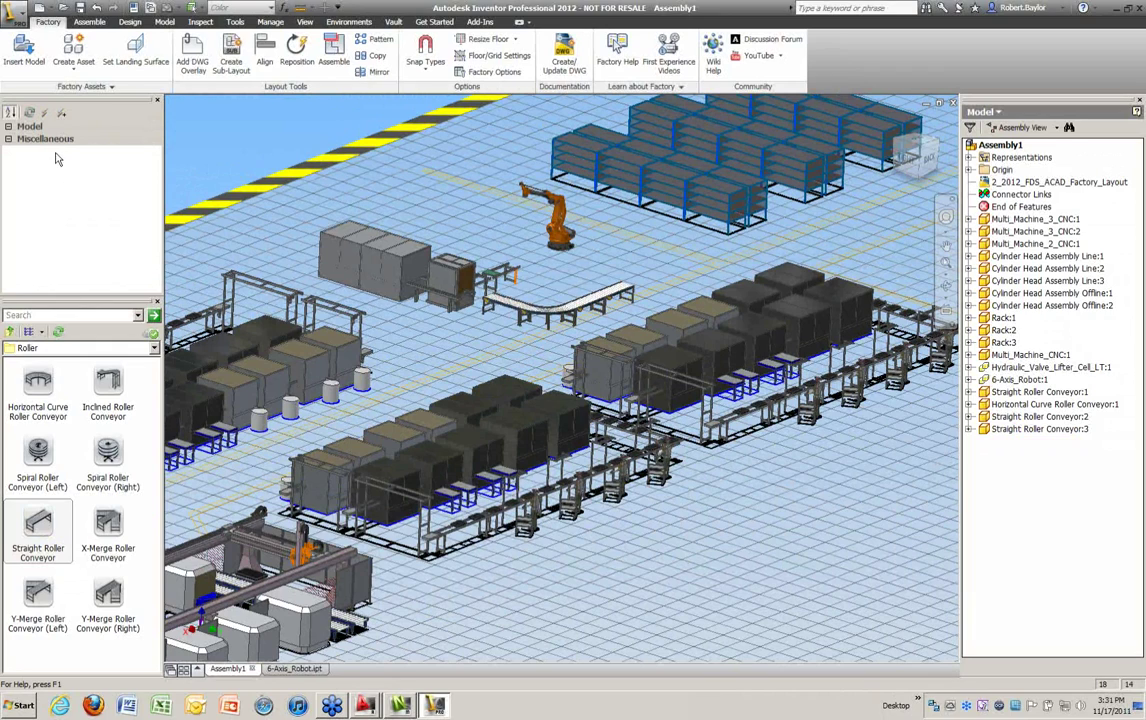
Step: Set Straight Roller Conveyor:3's Length to 4000 mm
left_click(598, 295)
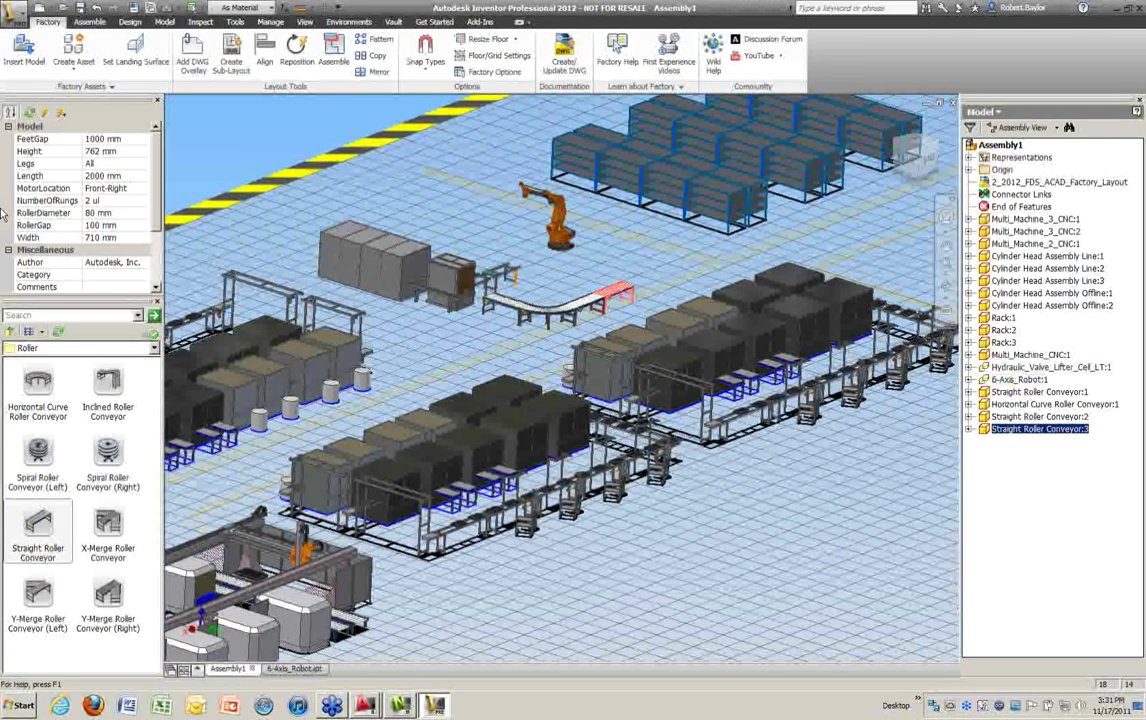
scroll(140, 155, "down", 3)
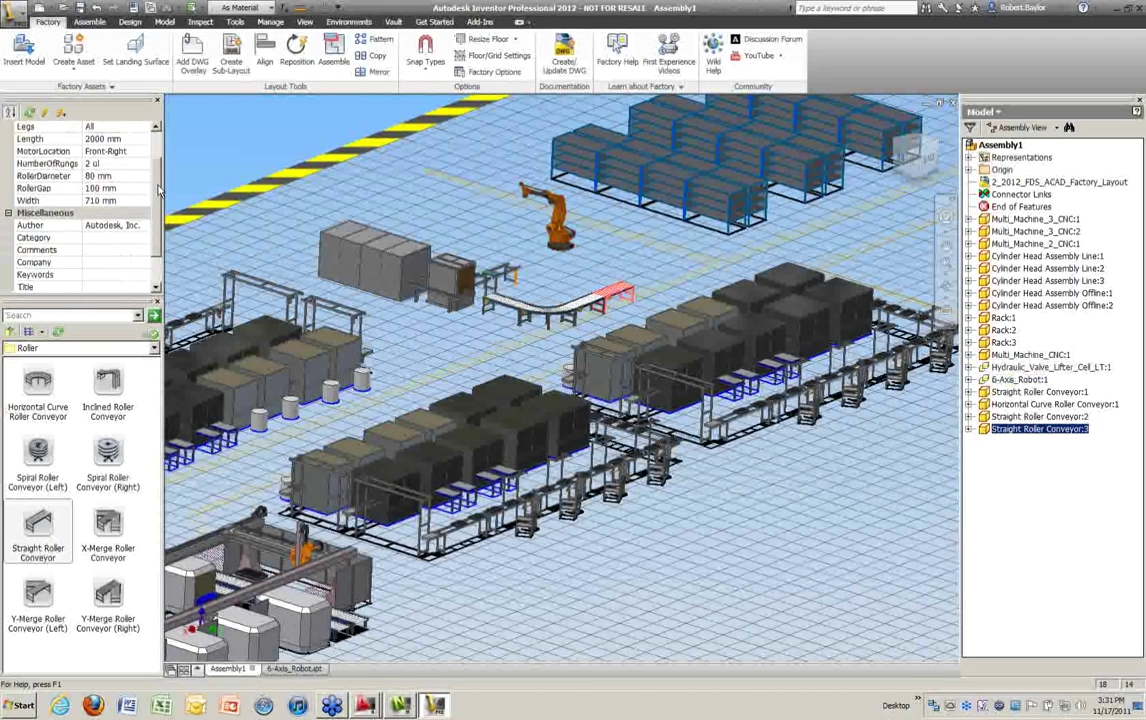
scroll(150, 158, "up", 3)
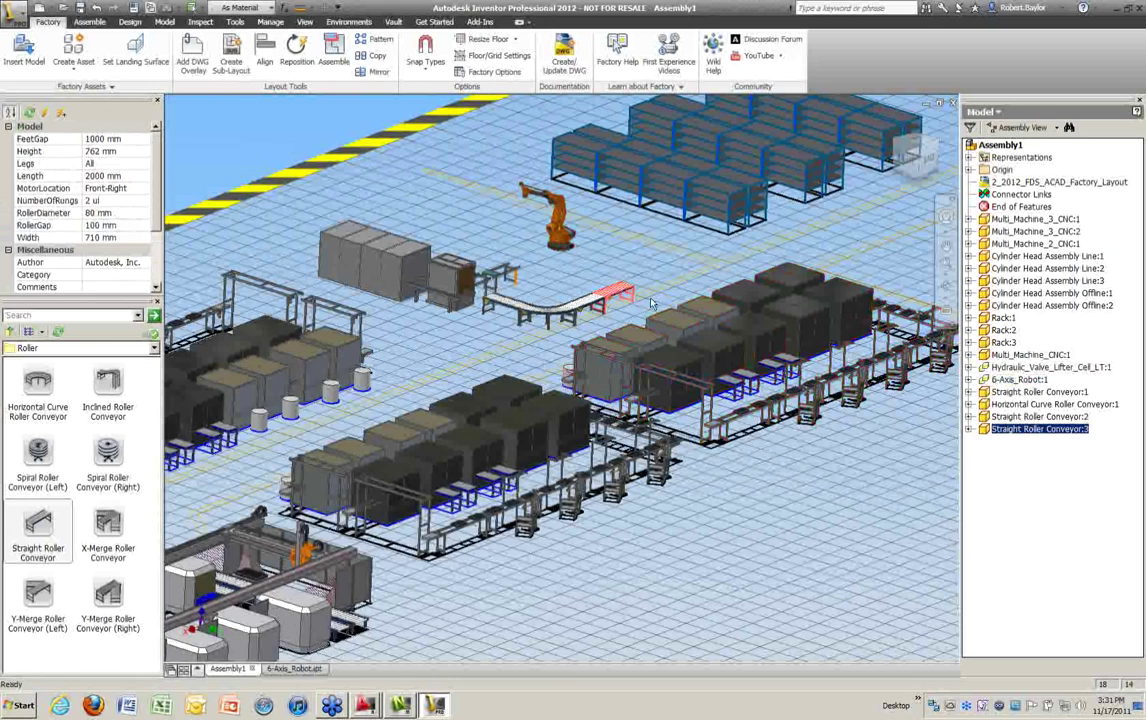
scroll(650, 303, "up", 3)
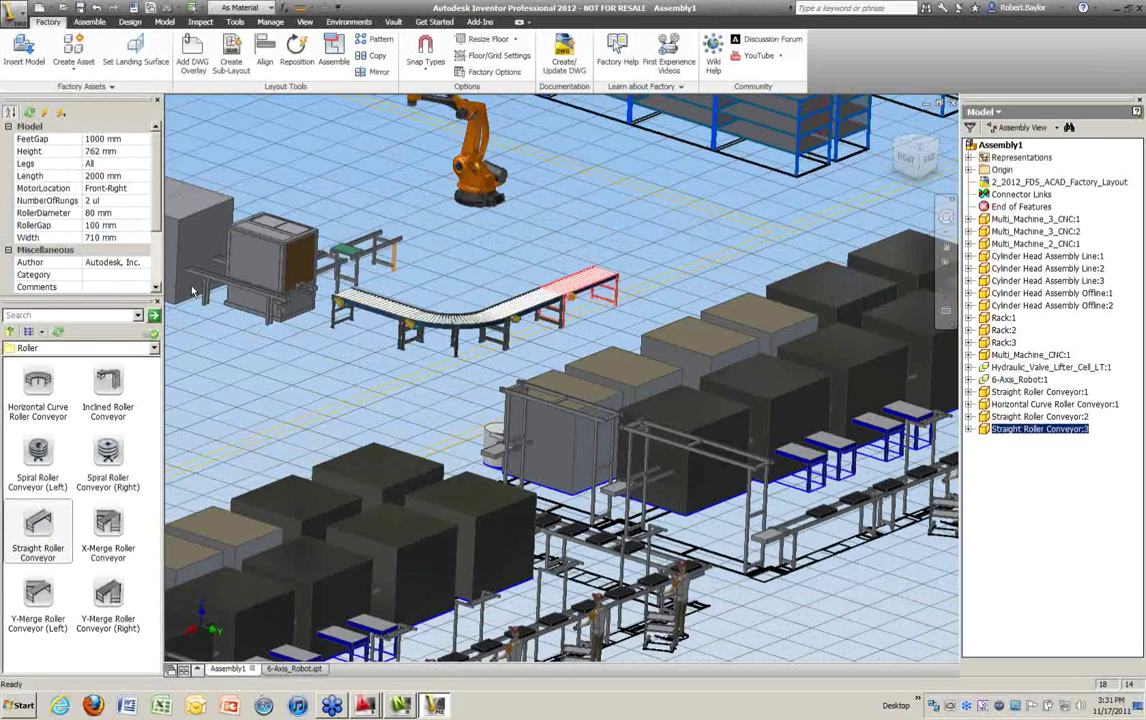
left_click(97, 177)
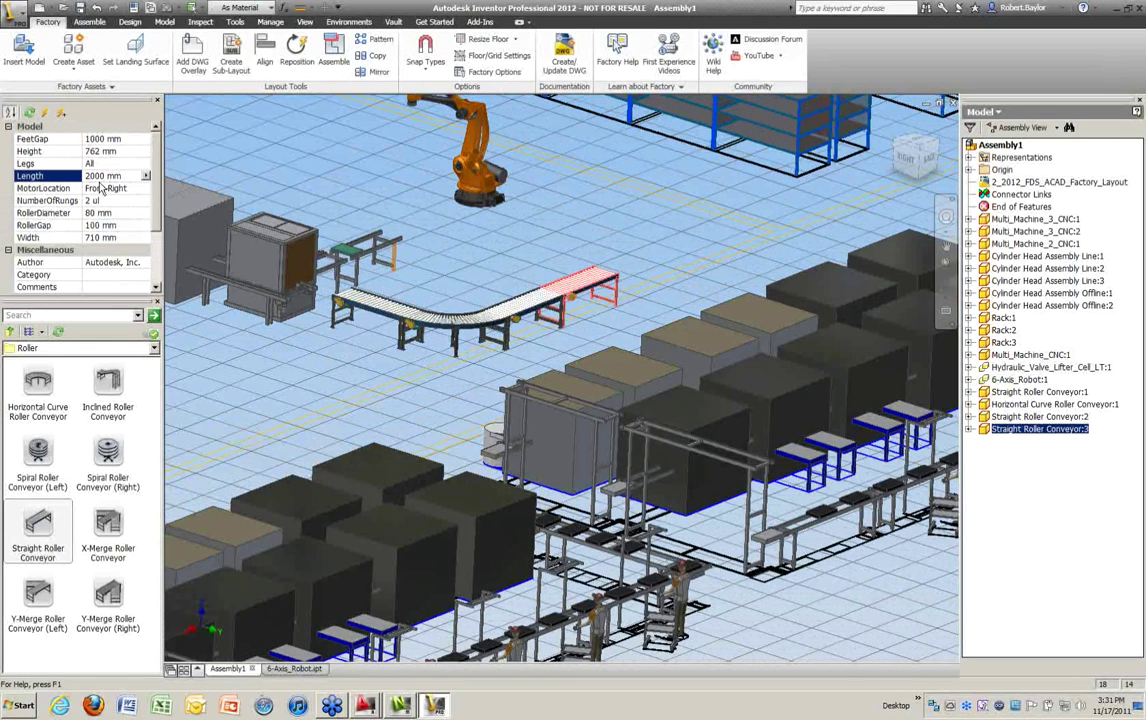
type("4")
key("Return")
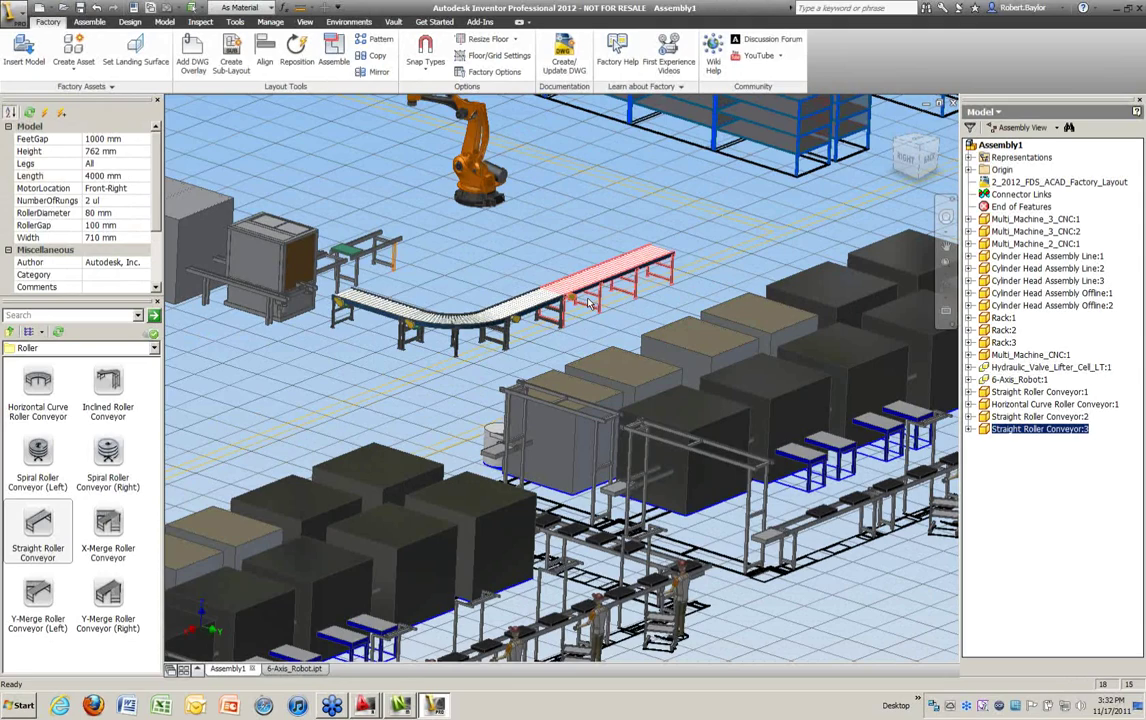
scroll(456, 370, "down", 3)
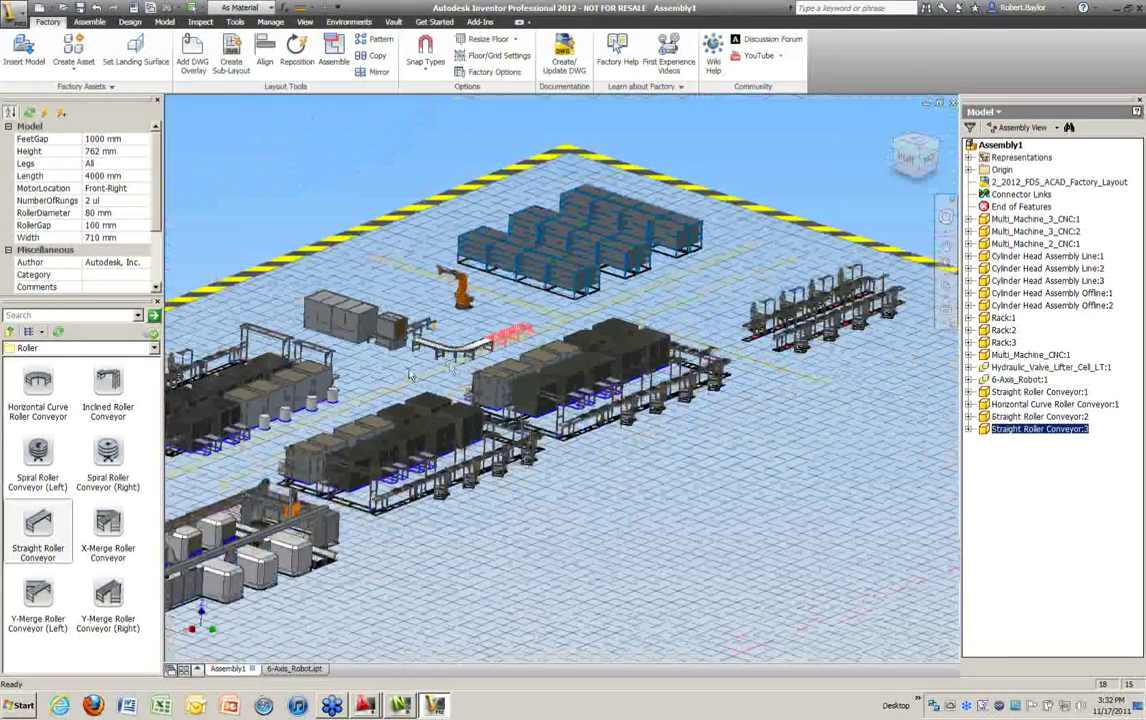
Step: Zoom out to the Home view of the whole factory floor
scroll(449, 374, "up", 2)
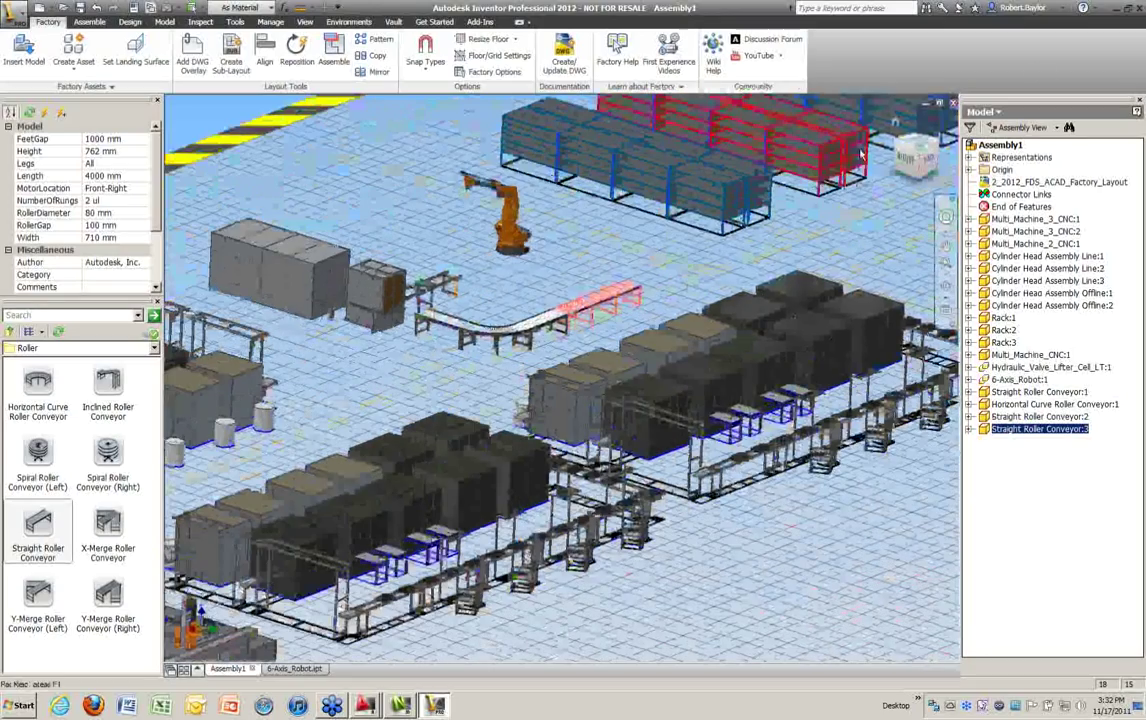
left_click(895, 123)
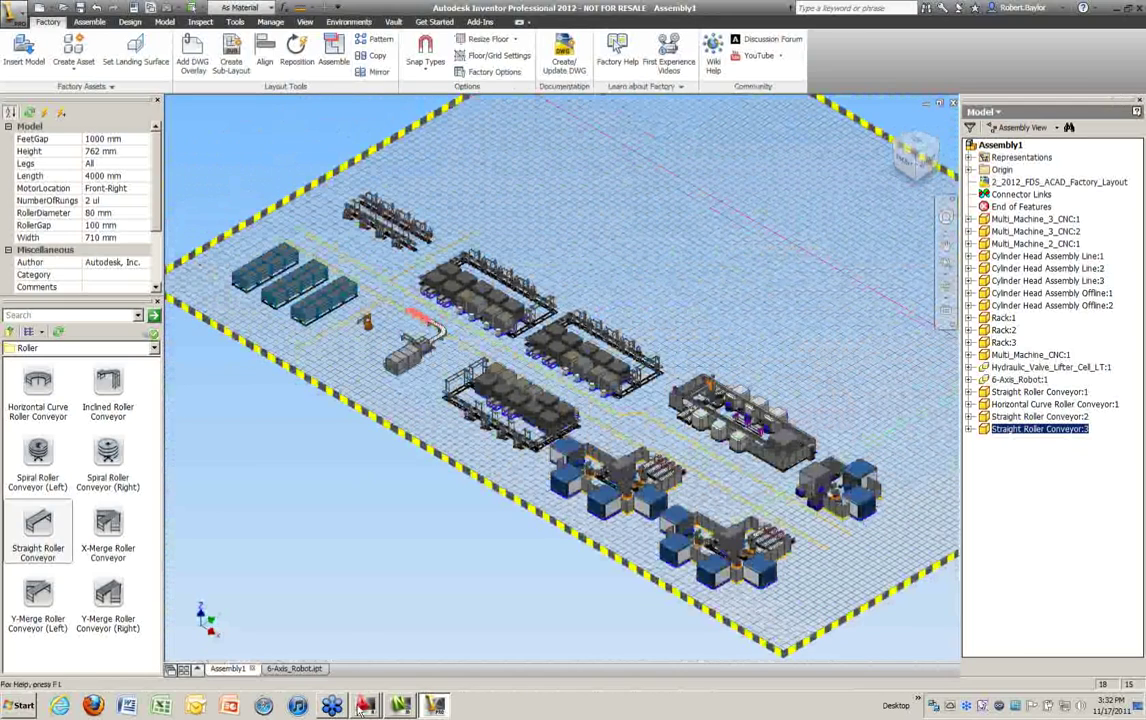
mouse_move(362, 706)
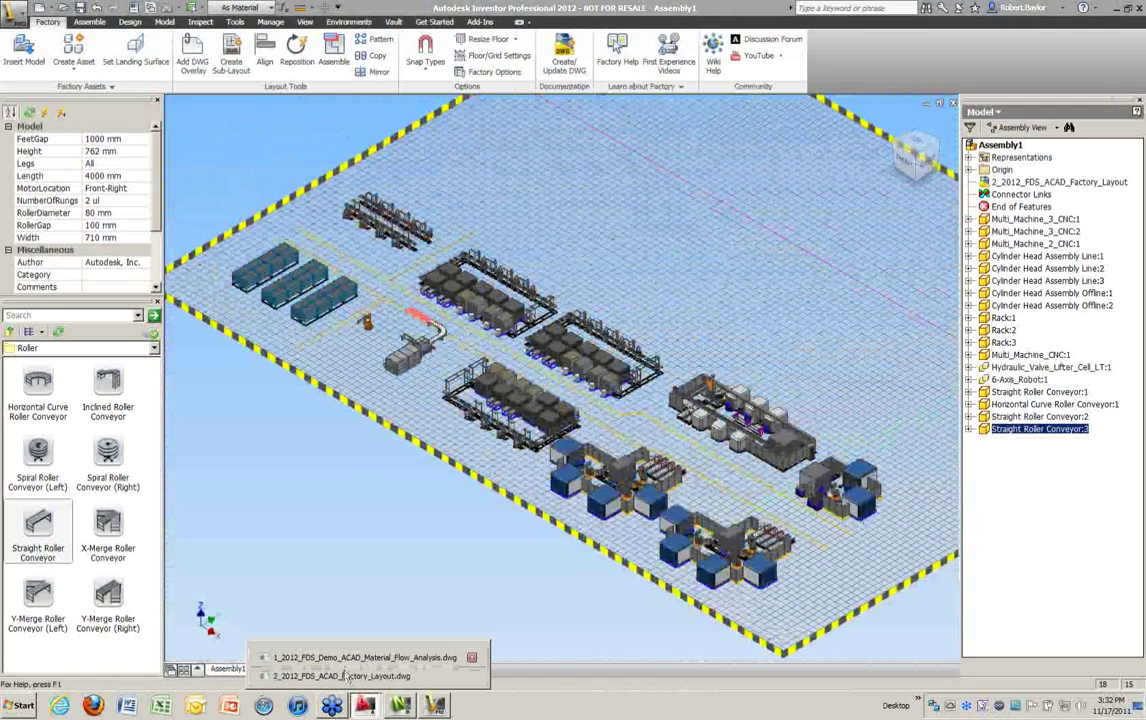
left_click(345, 676)
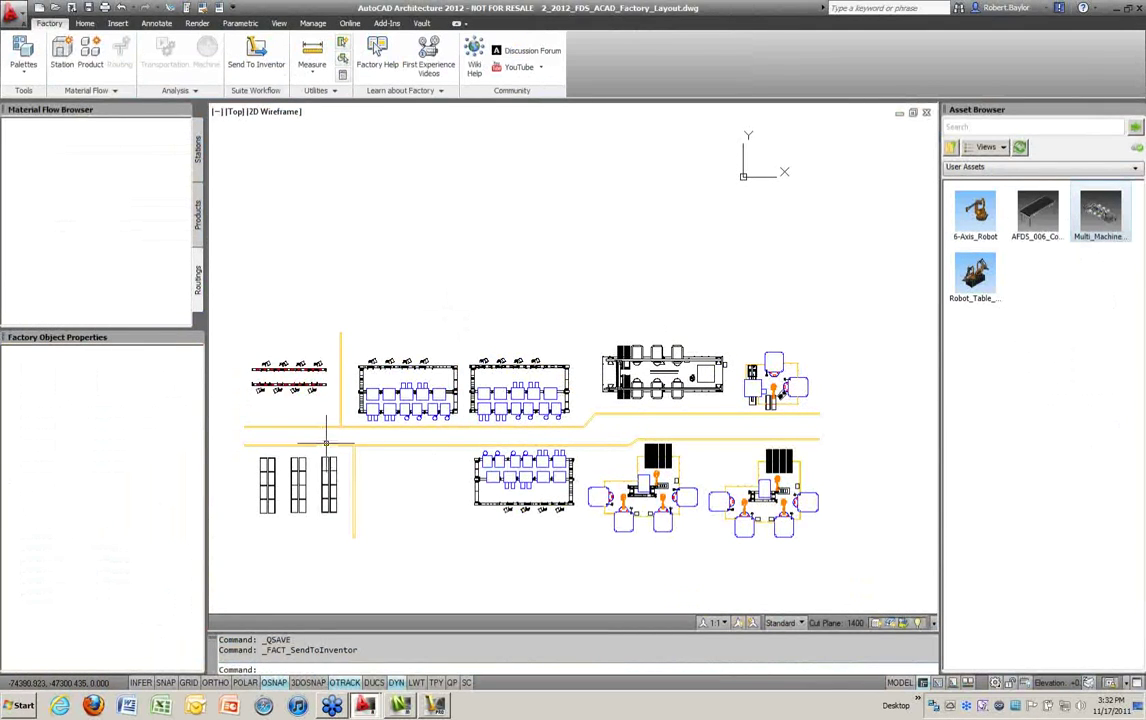
left_click(430, 706)
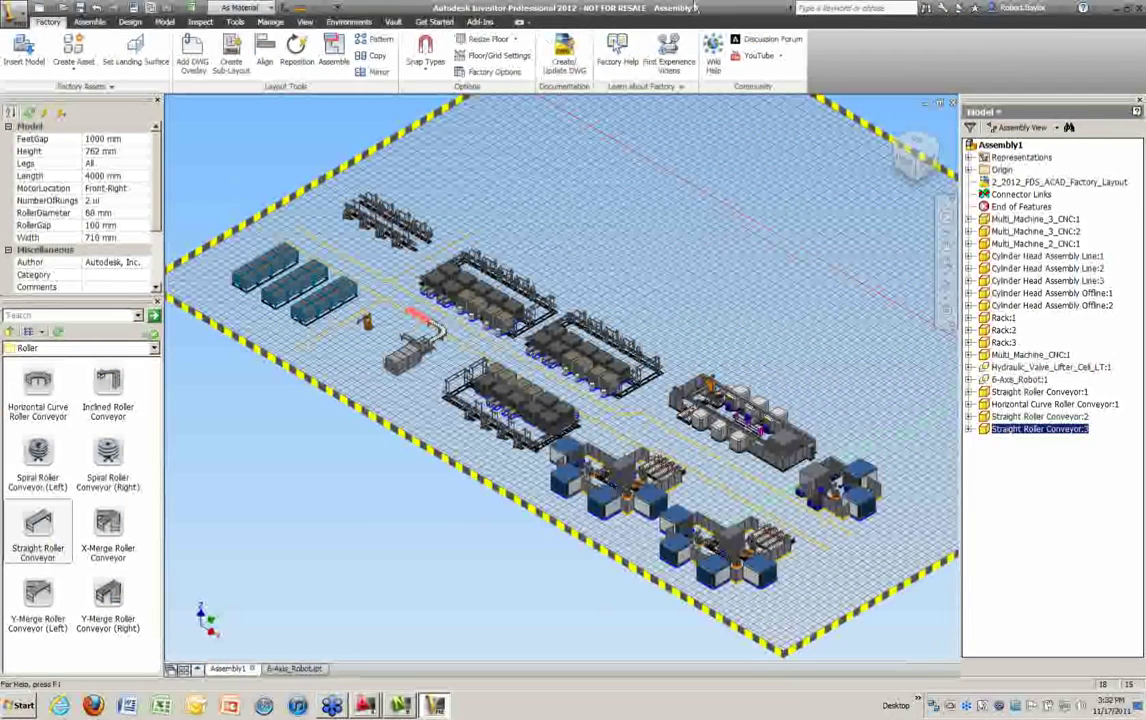
Step: Save the factory assembly under a new file name for the DWG update, then return to Navisworks
left_click(567, 54)
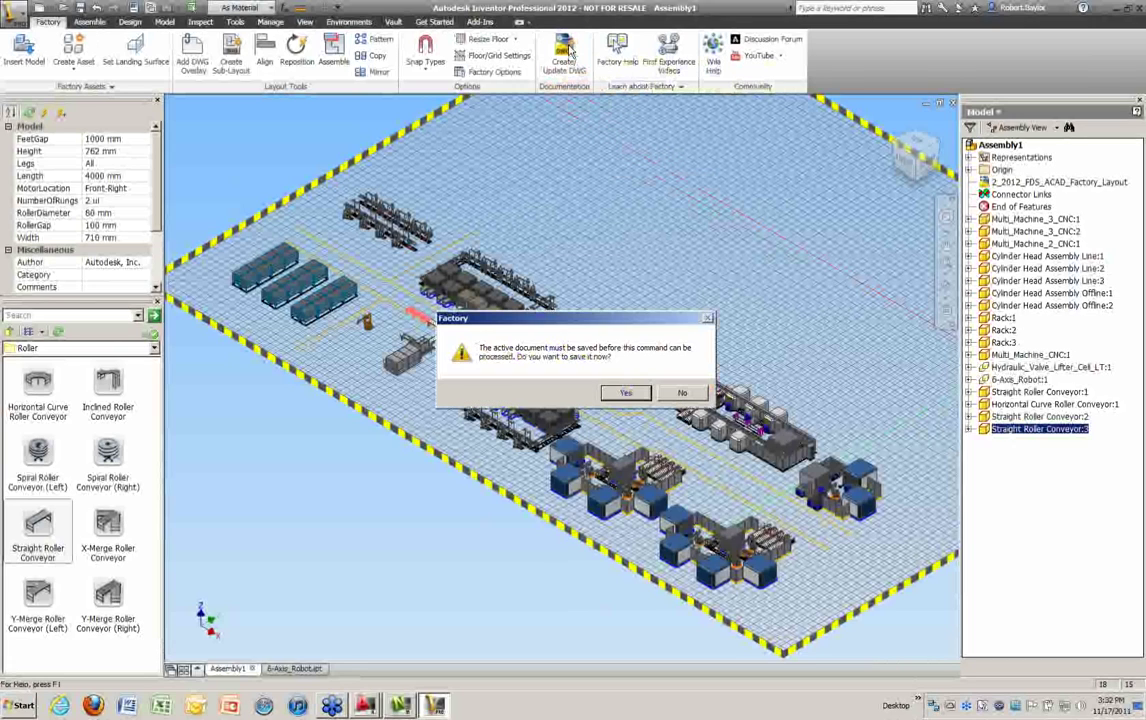
left_click(630, 395)
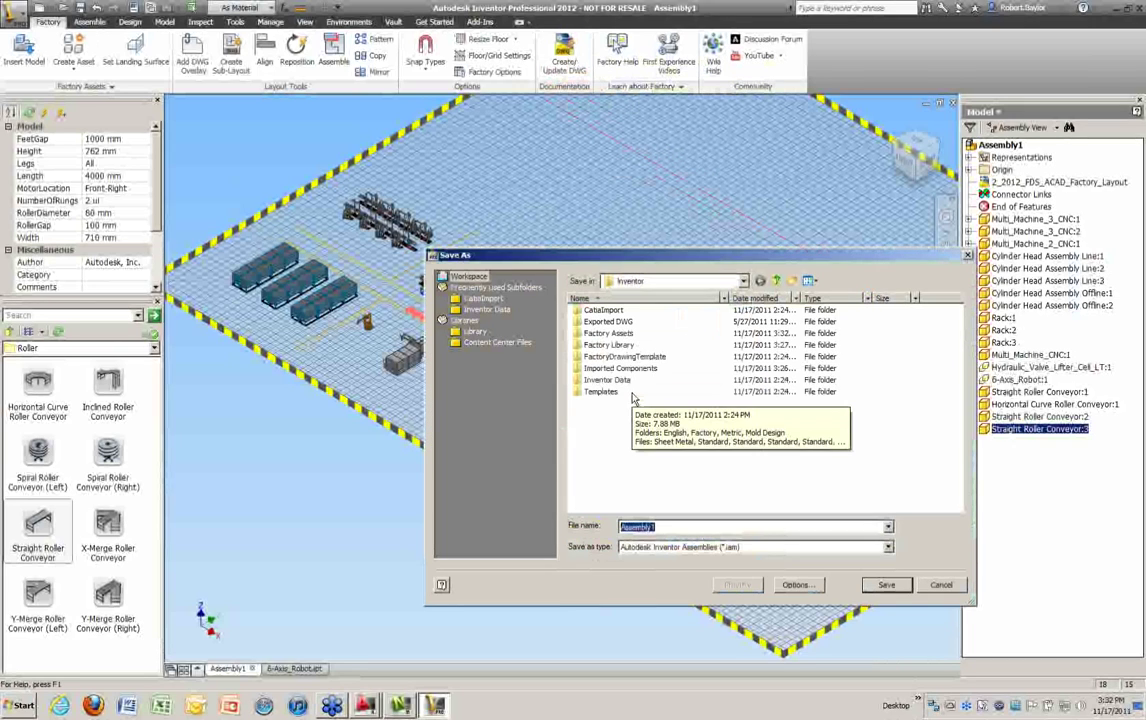
type("Bobs Factory")
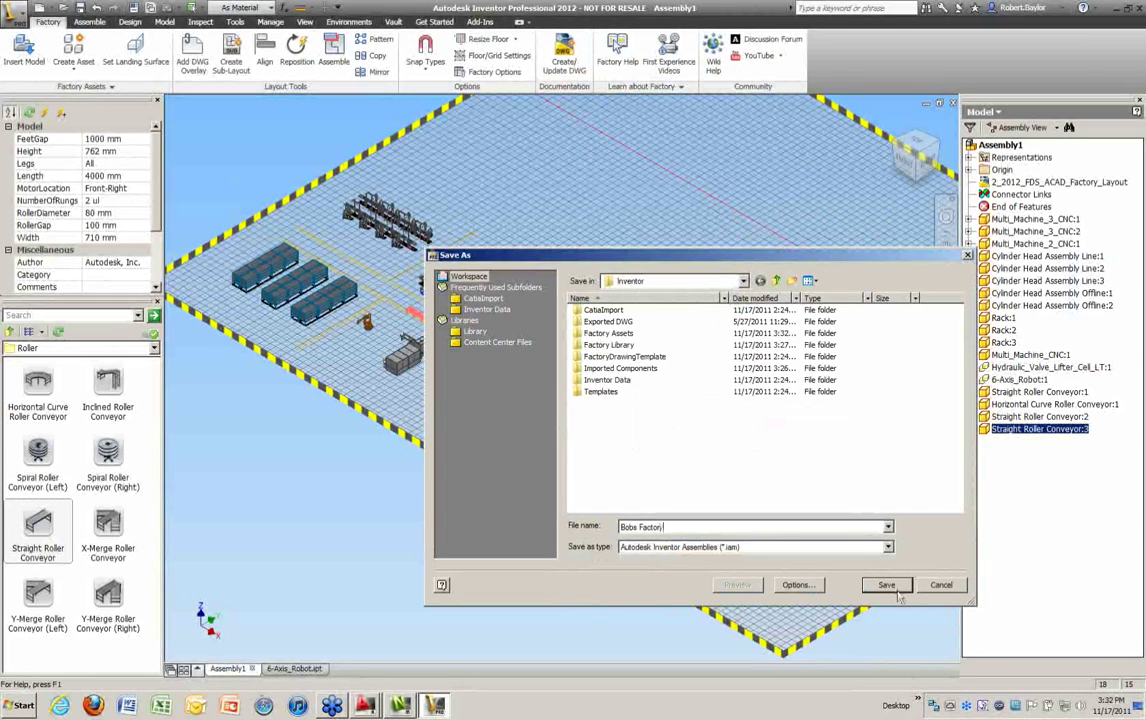
left_click(885, 585)
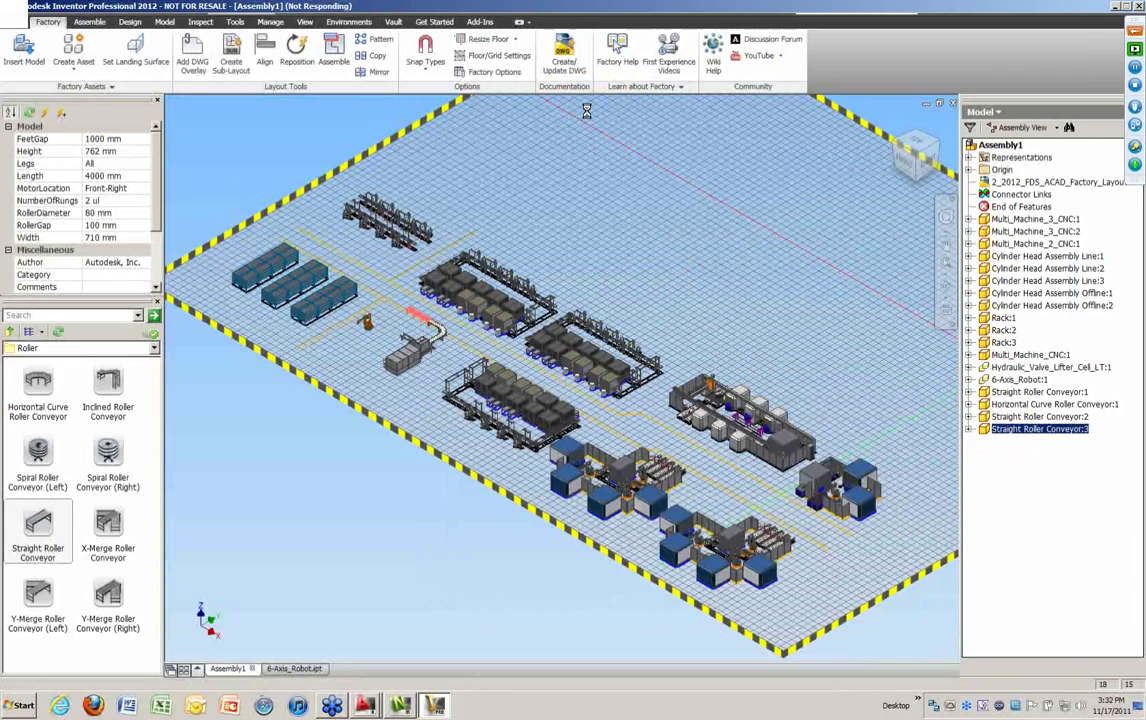
left_click(400, 706)
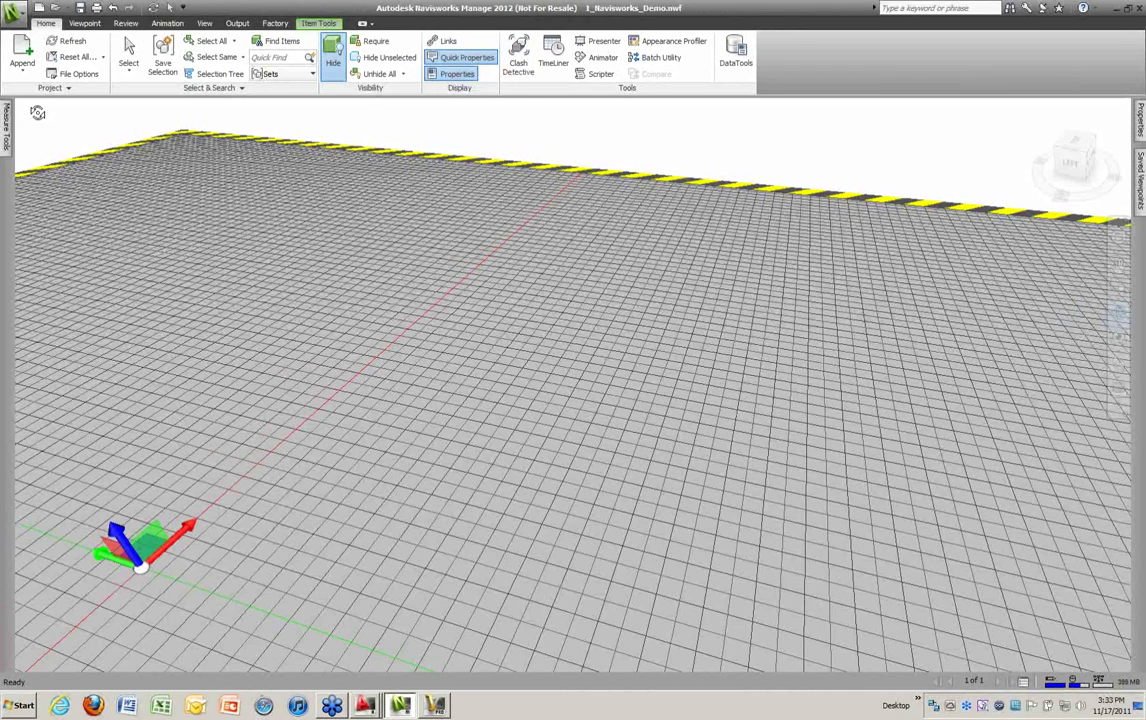
Step: Show the Append and Merge choices from the Home tab's Append drop-down
left_click(26, 76)
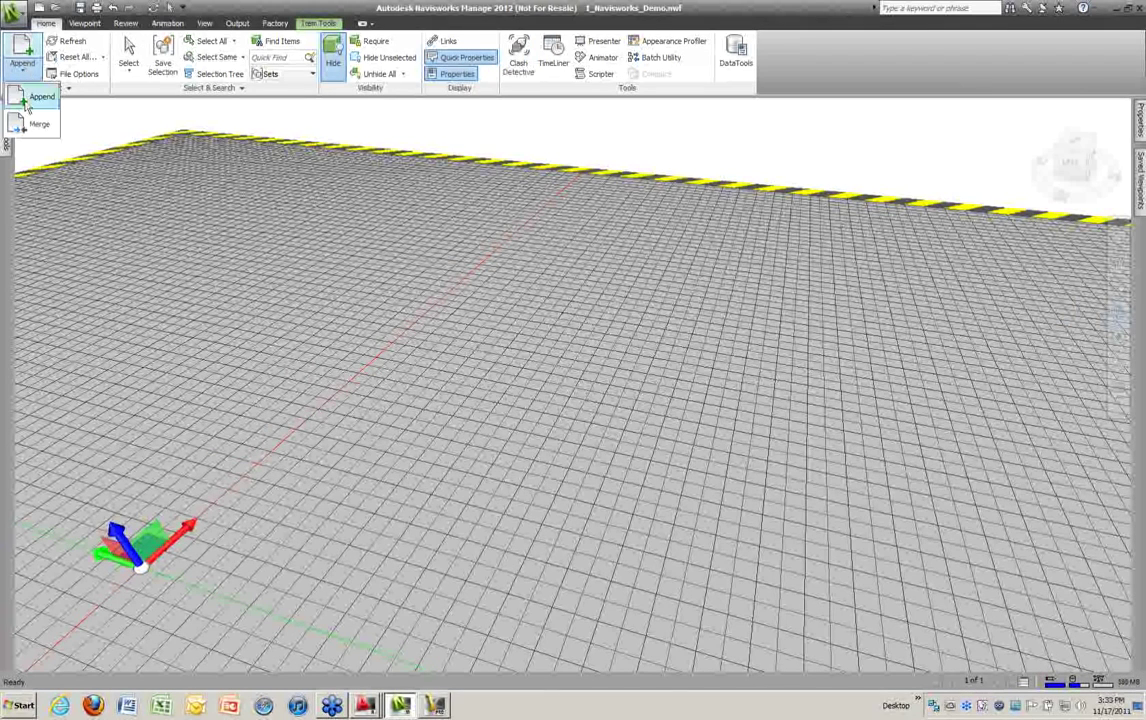
Step: Append Cylinder_Head_Line_Assembly_CNC and Cylinder_Head_Line_New_Machines from 02 Production, then deselect them
left_click(27, 104)
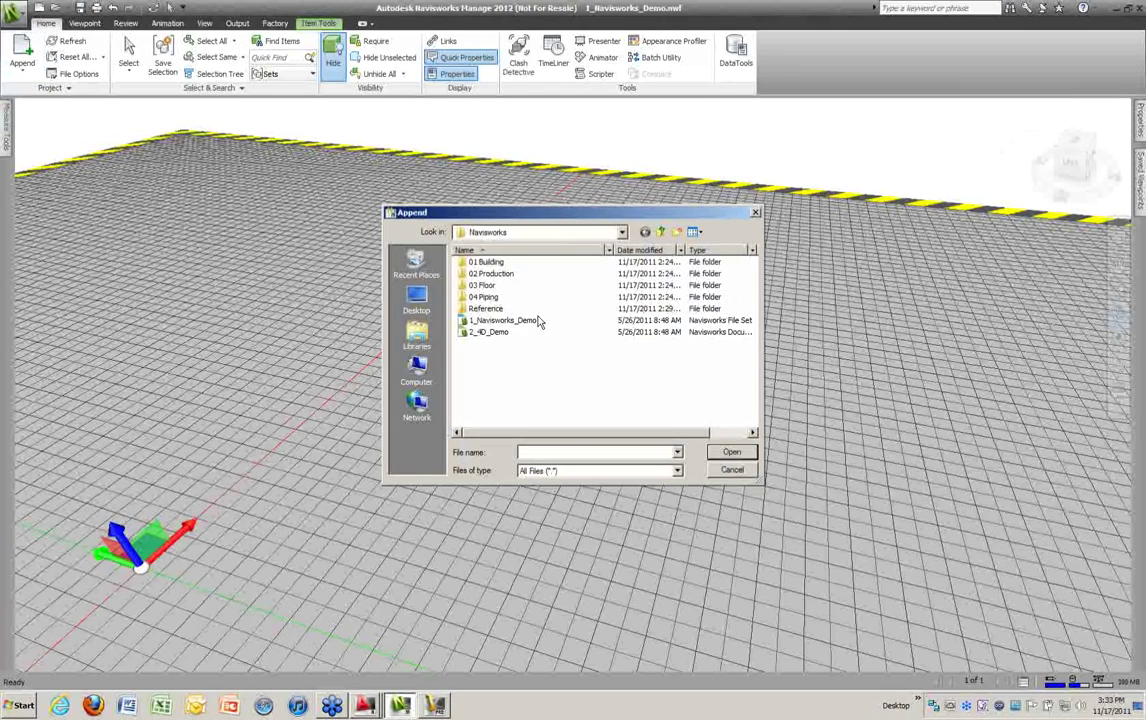
double_click(491, 275)
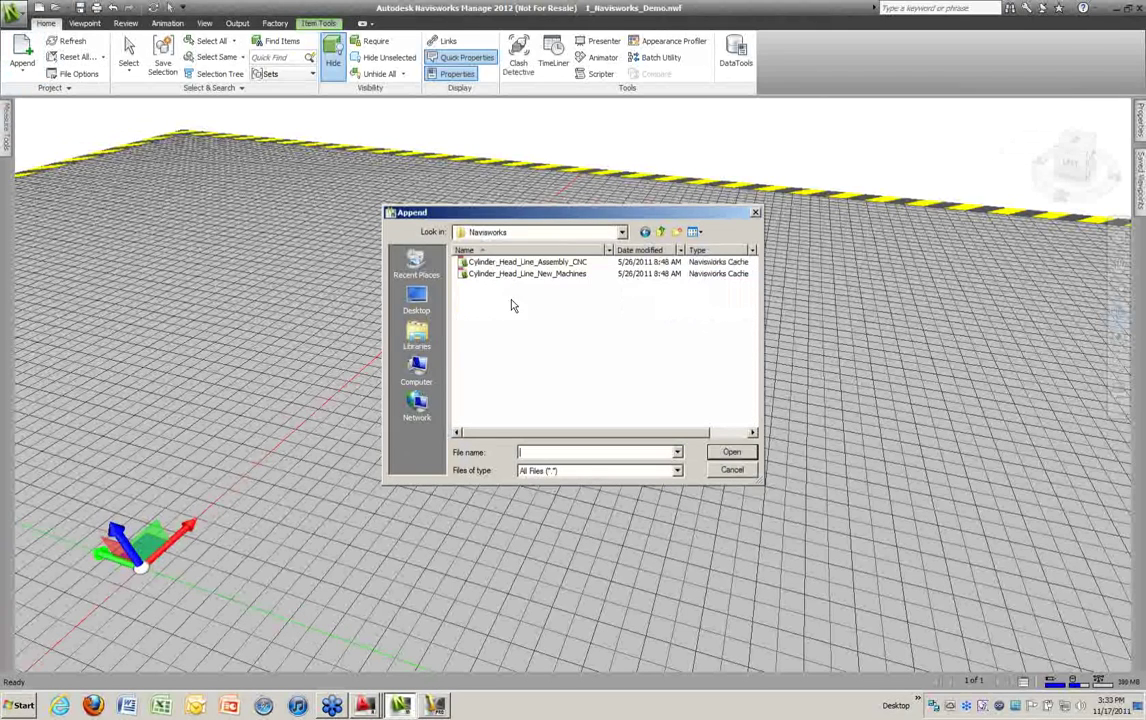
left_click(549, 264)
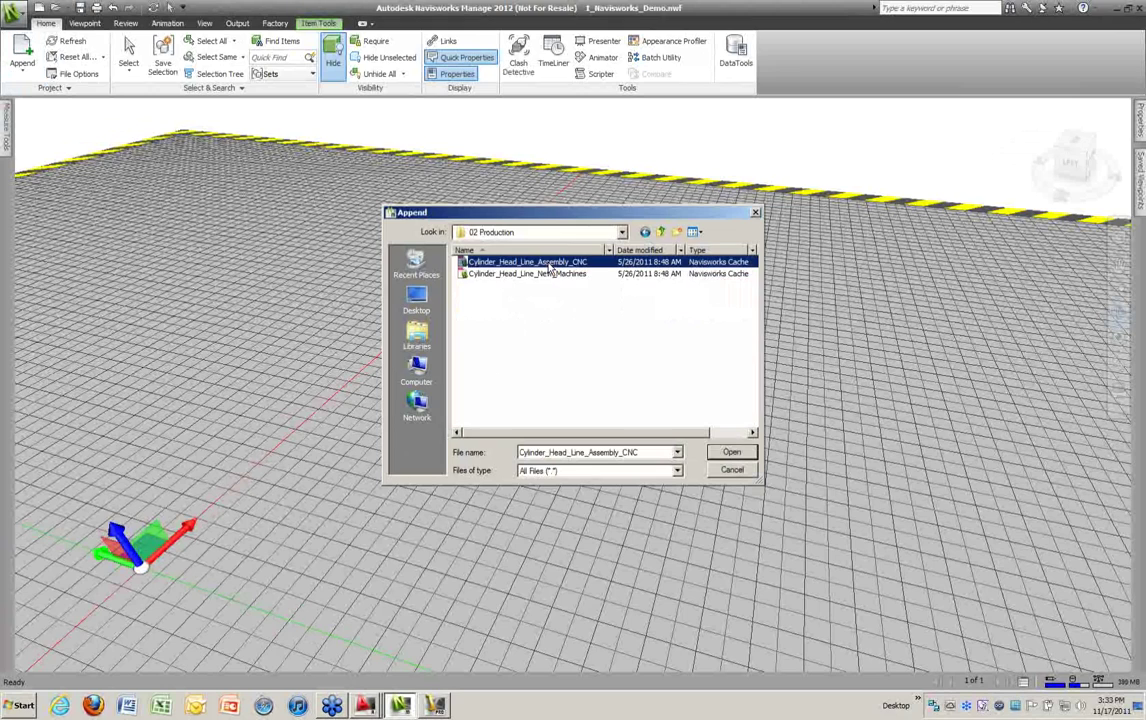
left_click(549, 274, "ctrl")
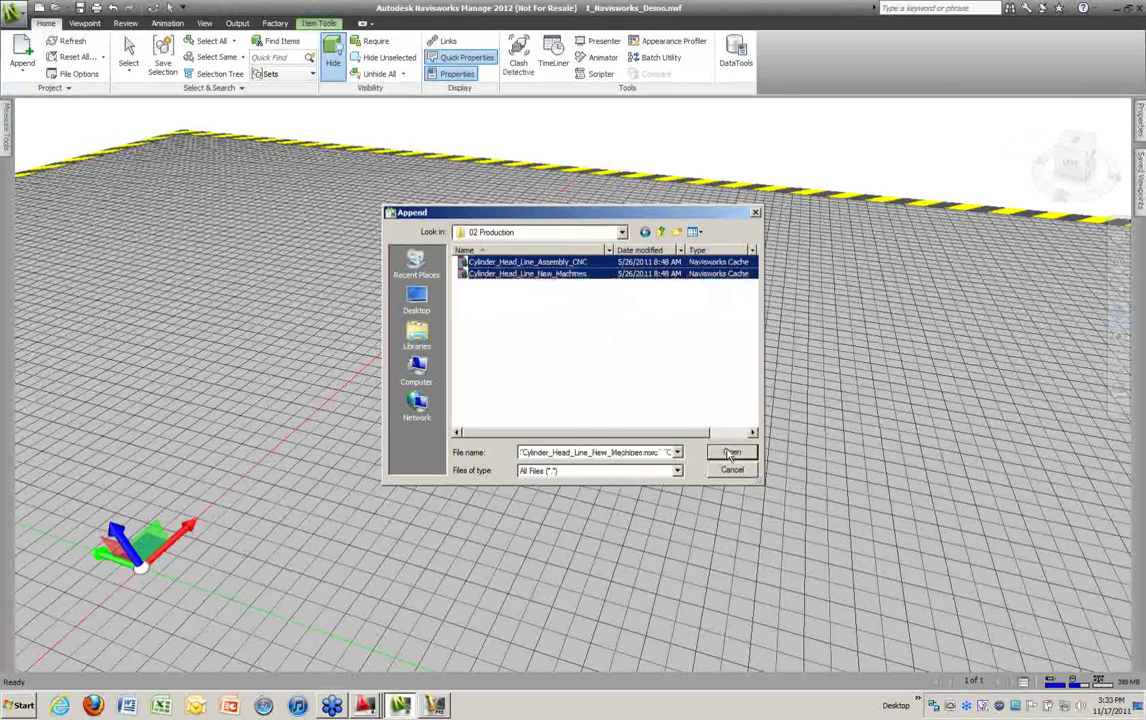
left_click(728, 452)
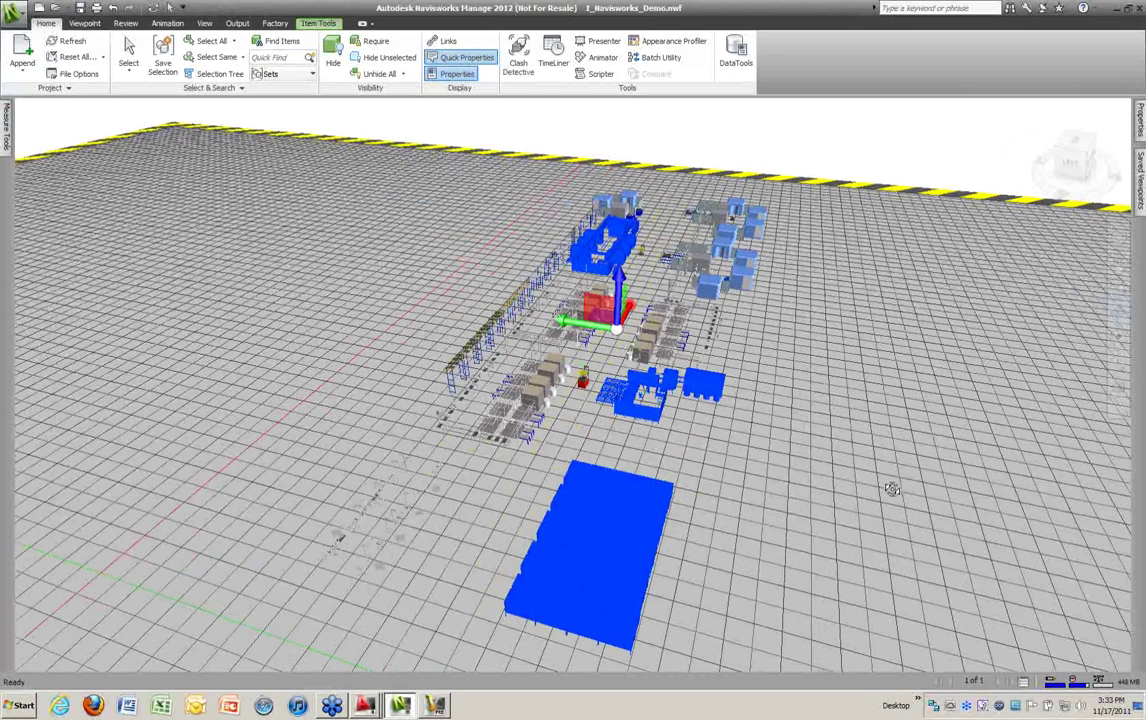
left_click(280, 208)
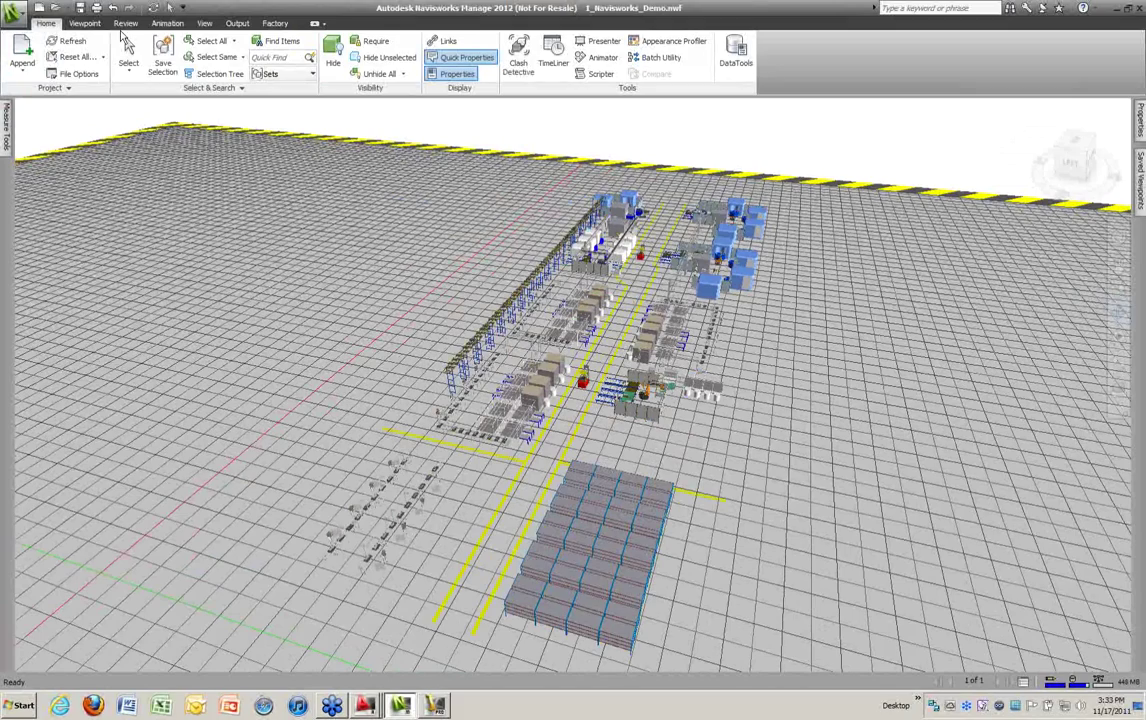
left_click(24, 52)
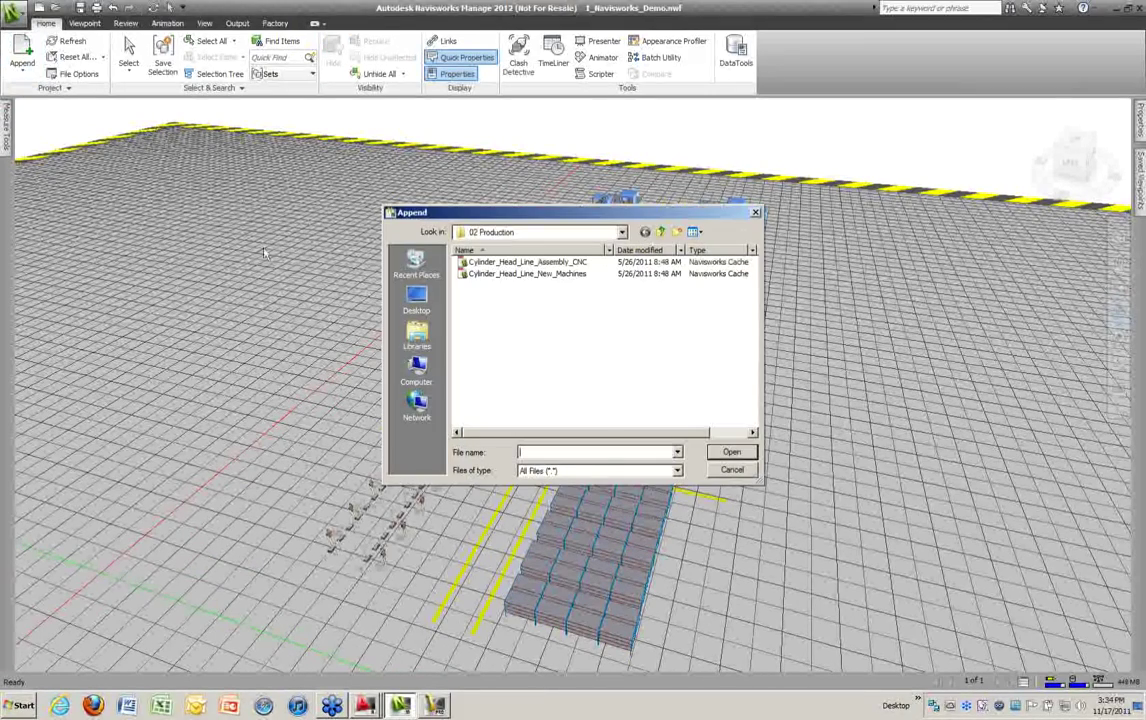
Step: Append 3 - Factory_Building from the 01 Building folder and clear the selection
left_click(658, 232)
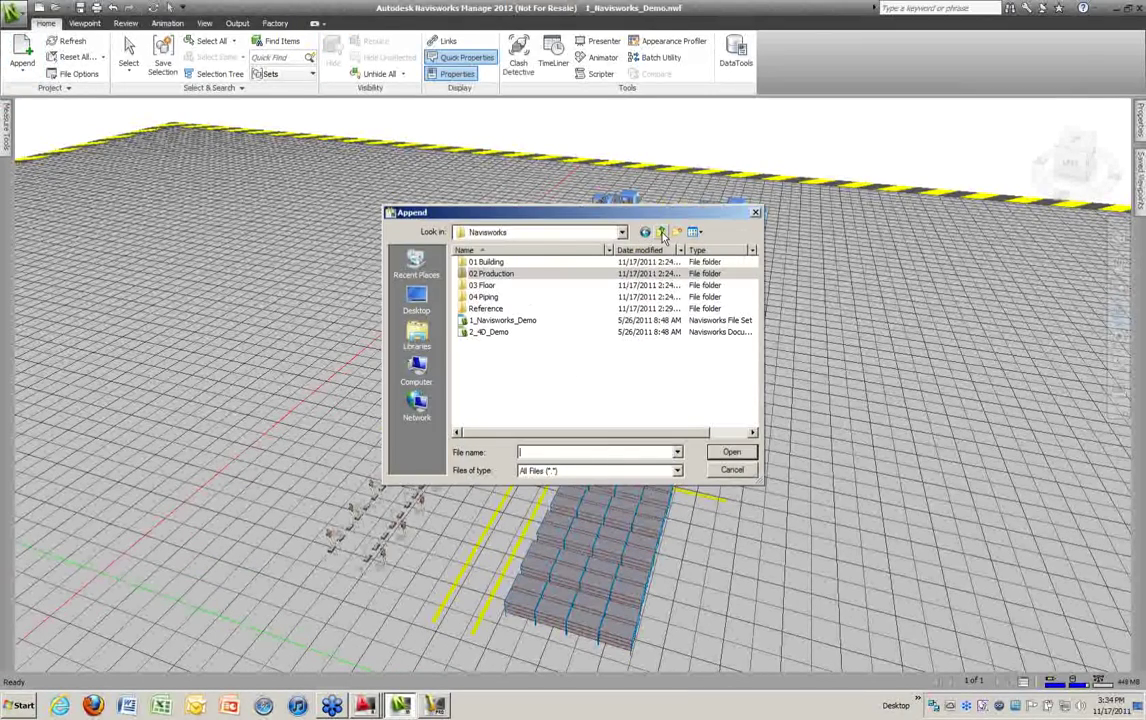
double_click(489, 263)
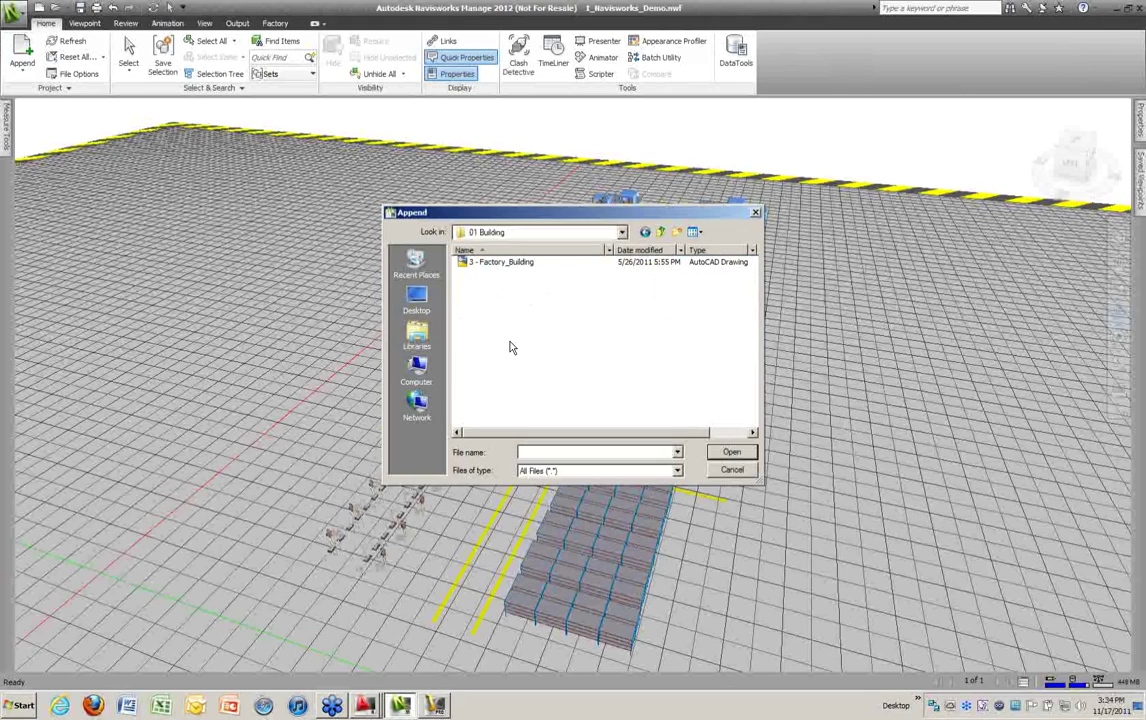
left_click(520, 263)
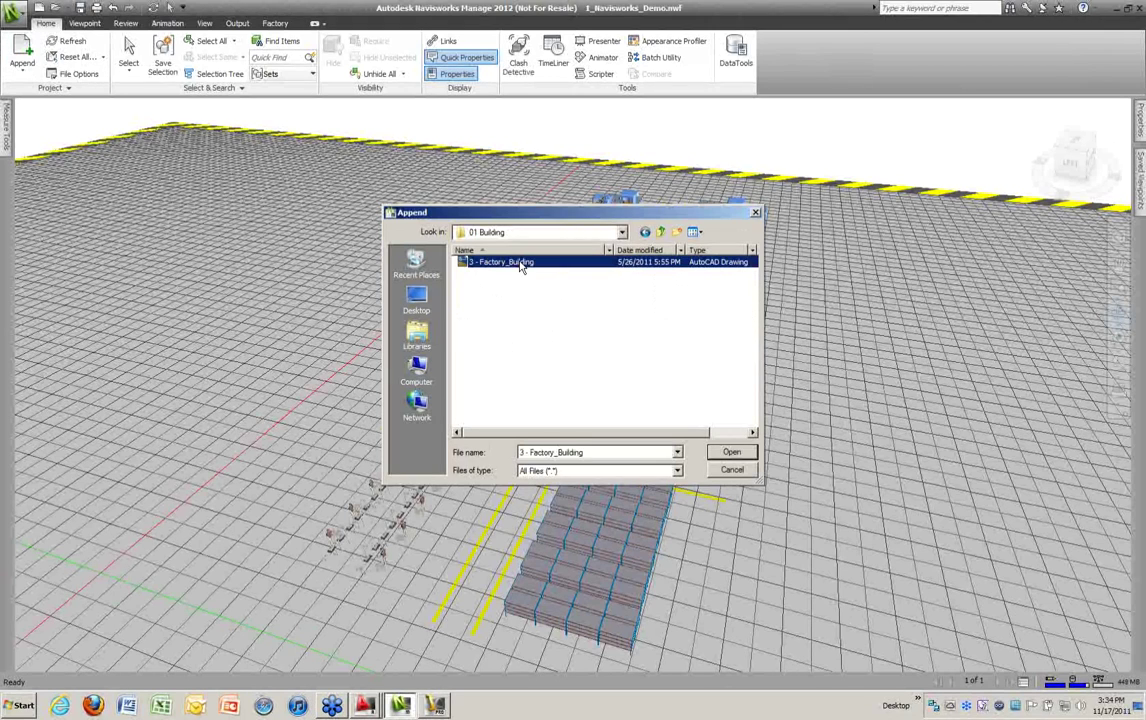
left_click(730, 453)
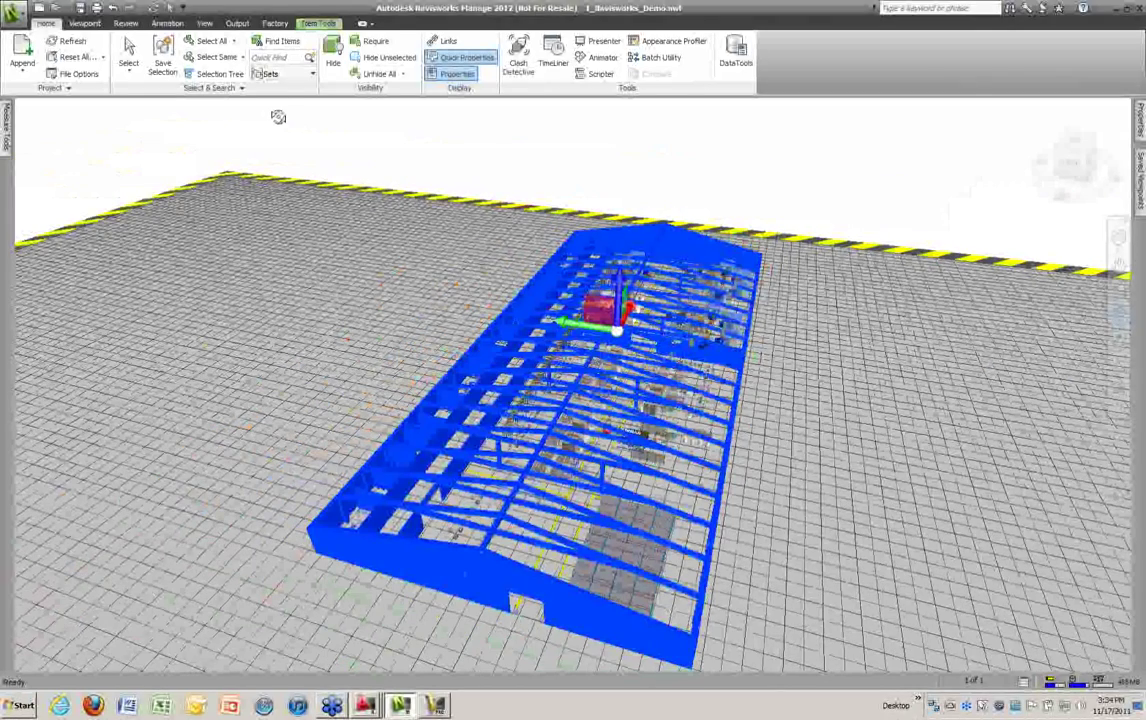
key("Escape")
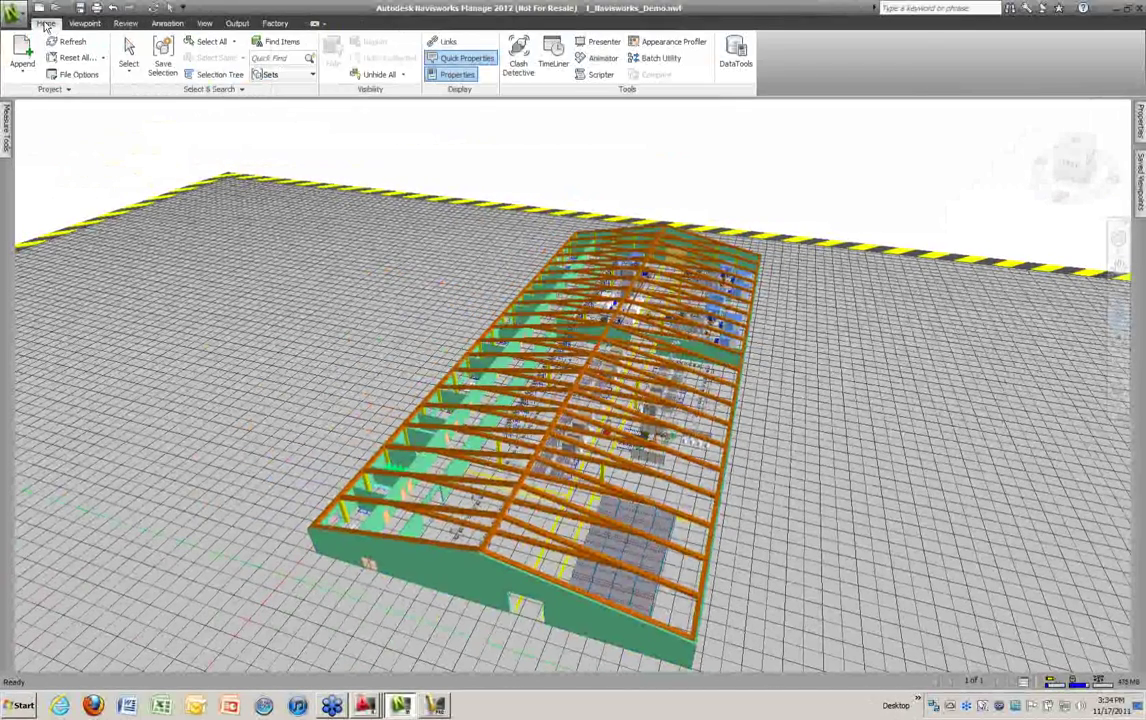
Step: Append the foundation drawing from the 03 Floor folder
left_click(17, 70)
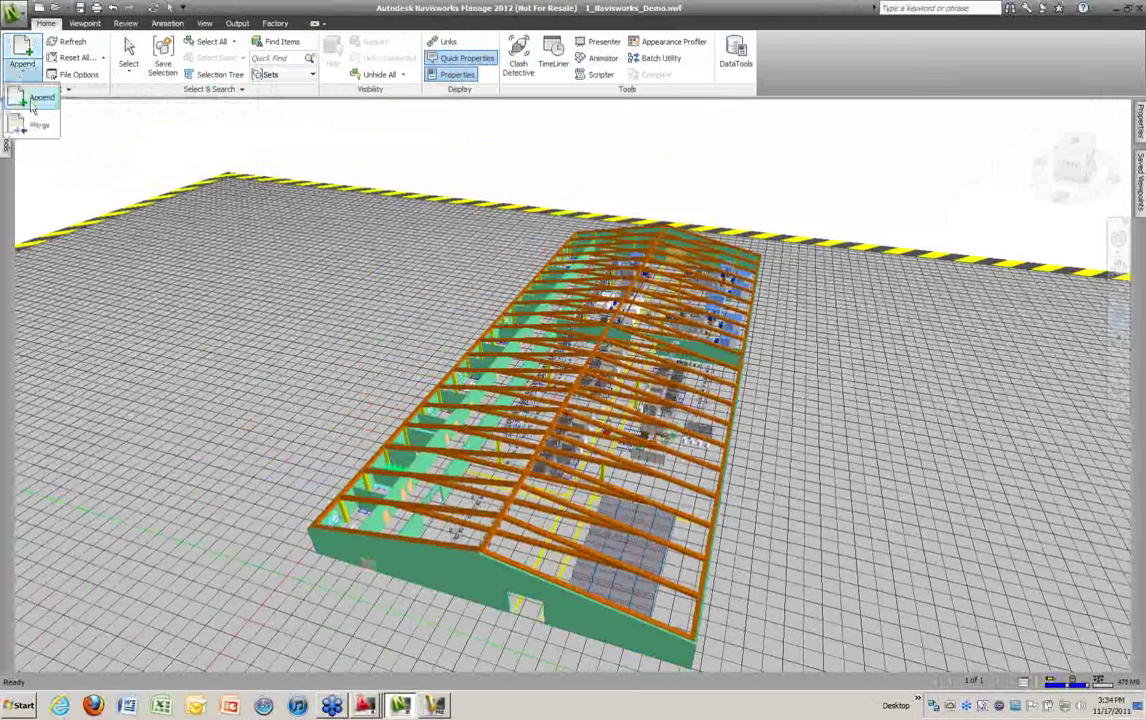
left_click(31, 100)
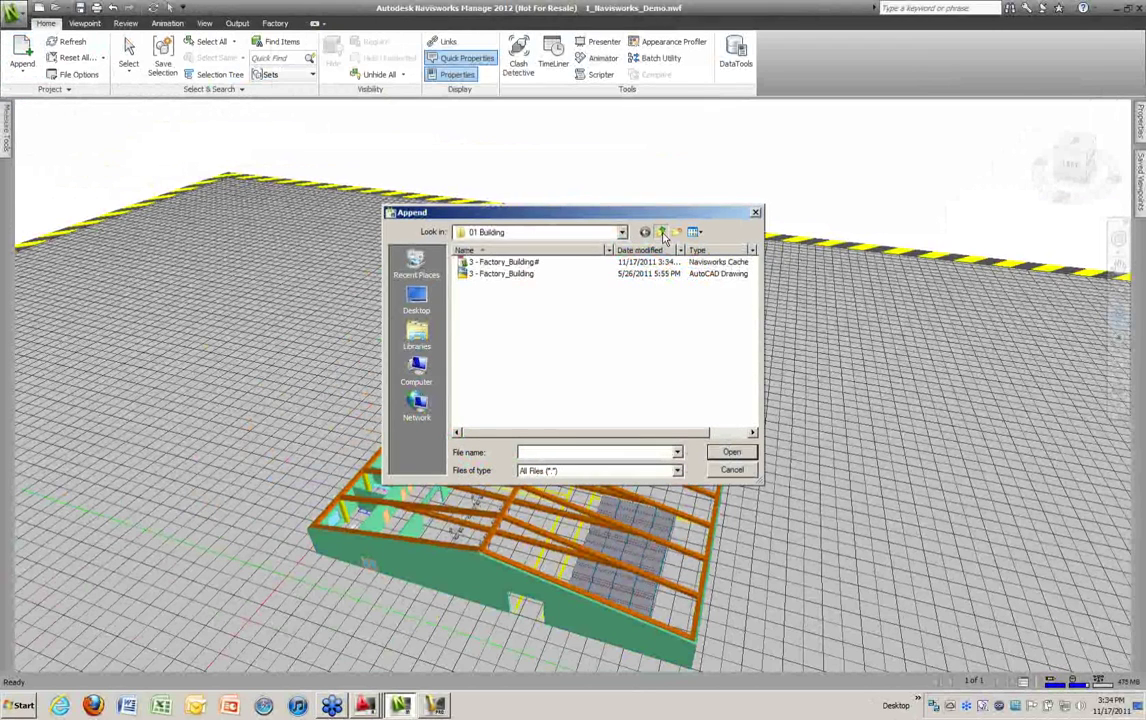
double_click(482, 285)
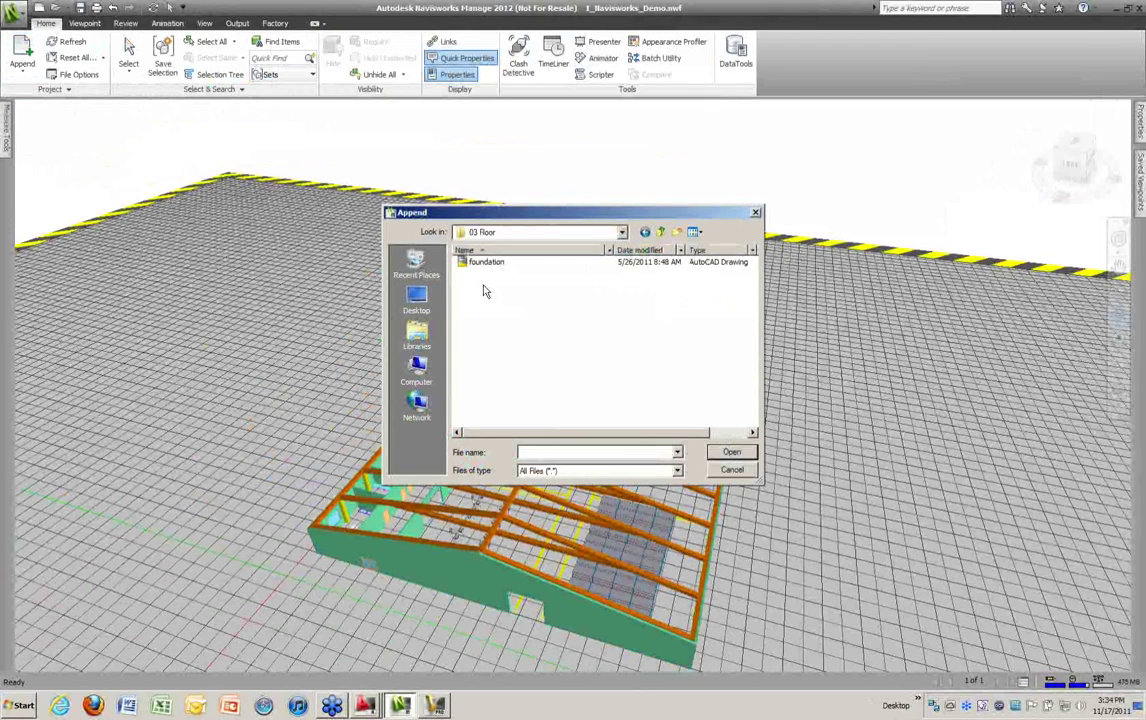
left_click(487, 262)
left_click(732, 451)
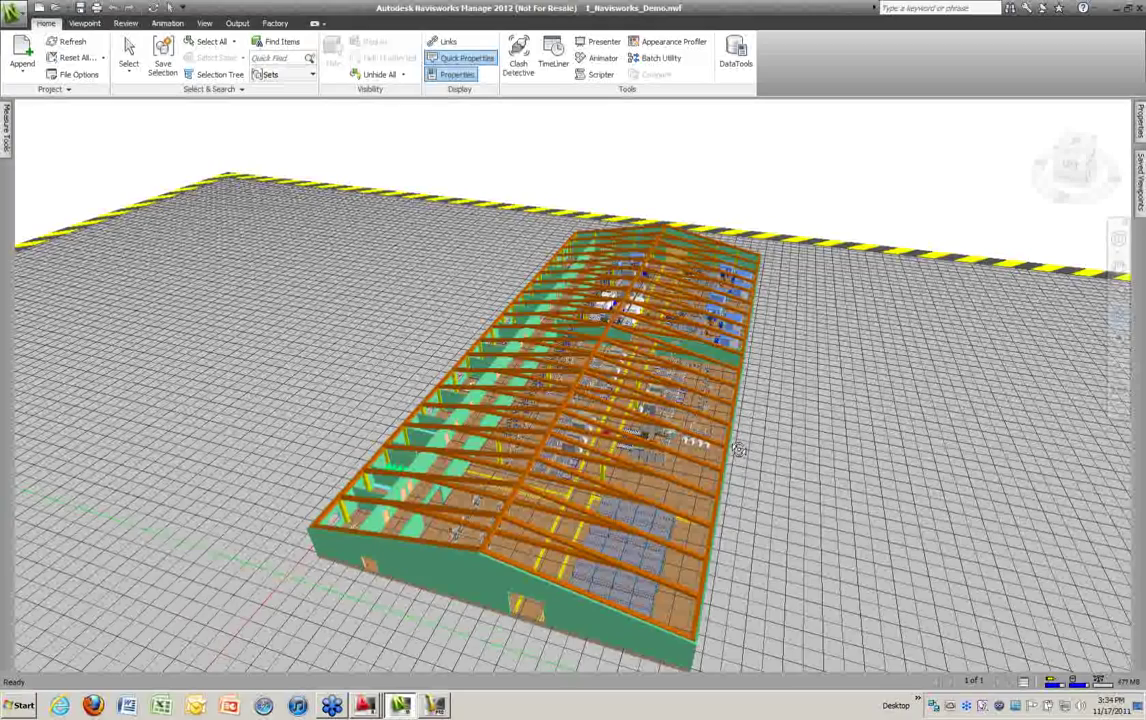
left_click(166, 177)
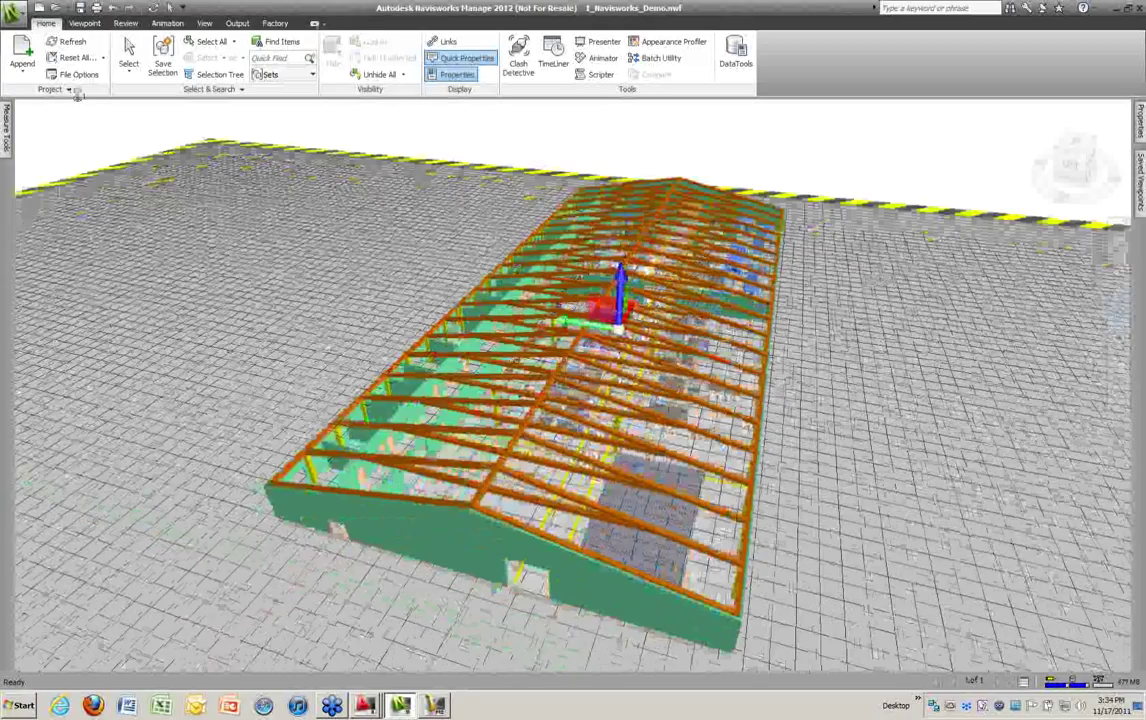
Step: Append the 4_piping model from the 04 Piping folder, then select and deselect the pipes
left_click(25, 70)
left_click(30, 97)
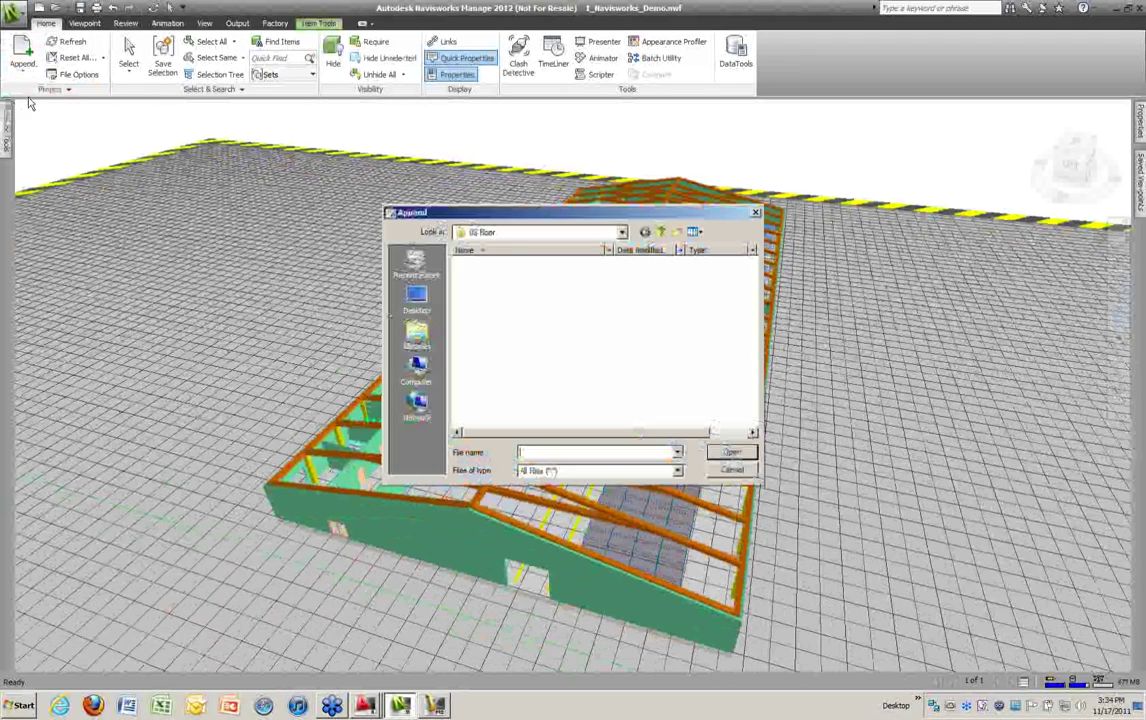
left_click(660, 233)
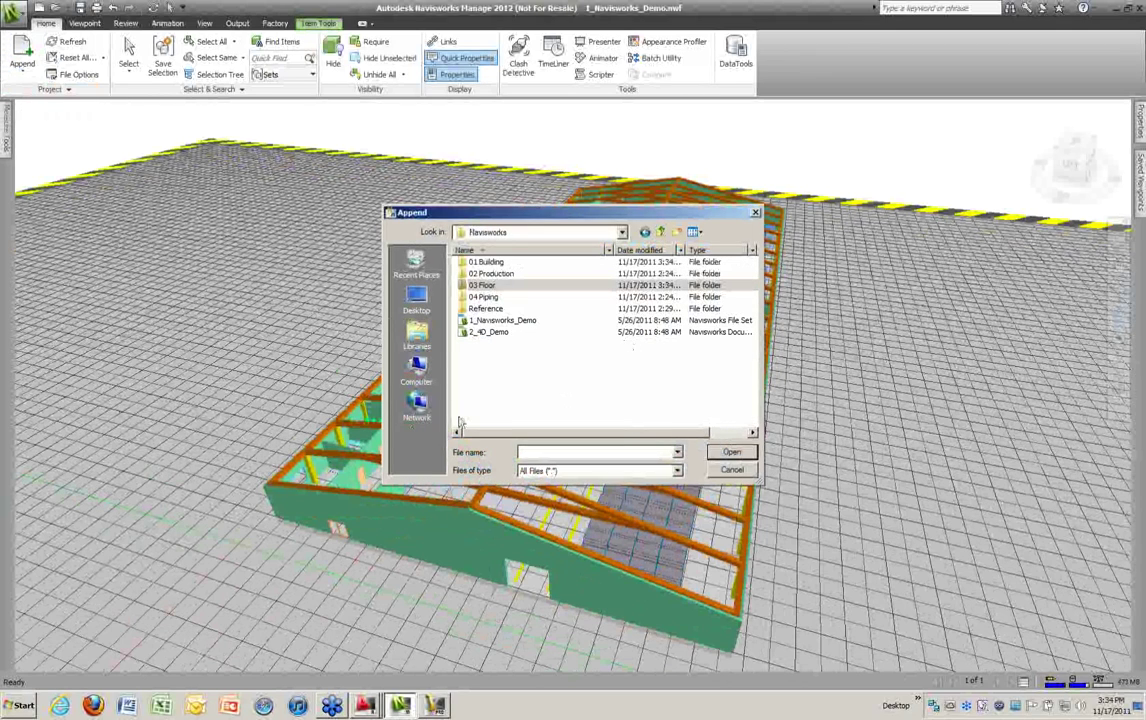
double_click(484, 297)
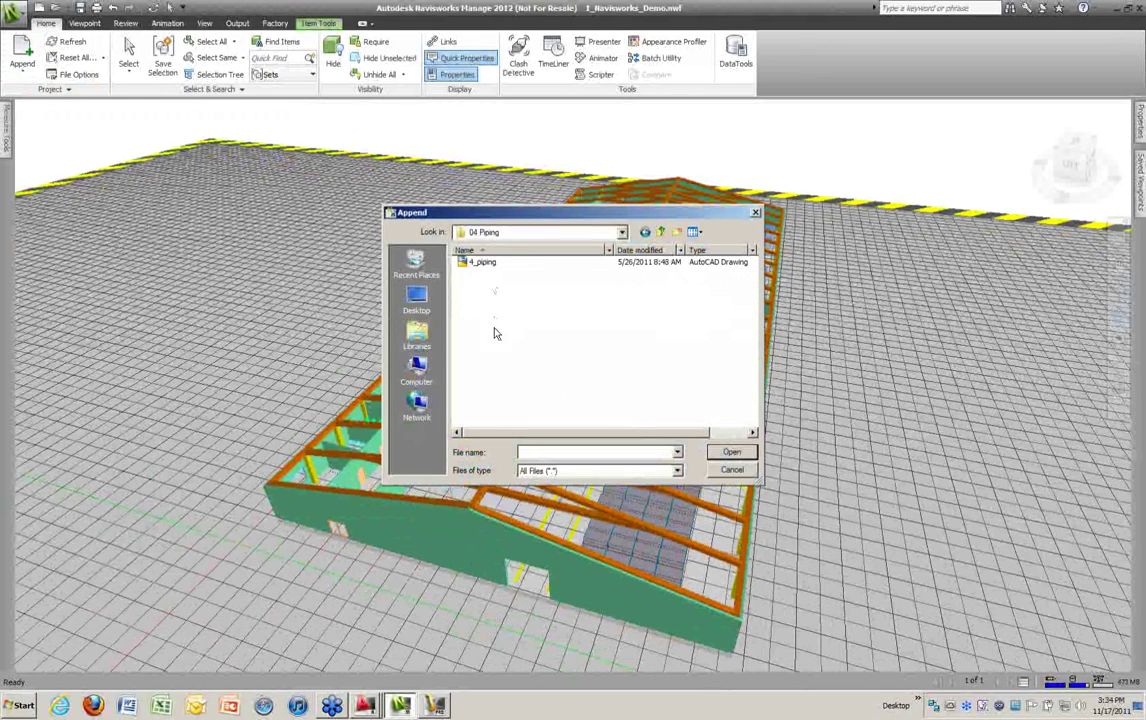
left_click(484, 261)
left_click(746, 456)
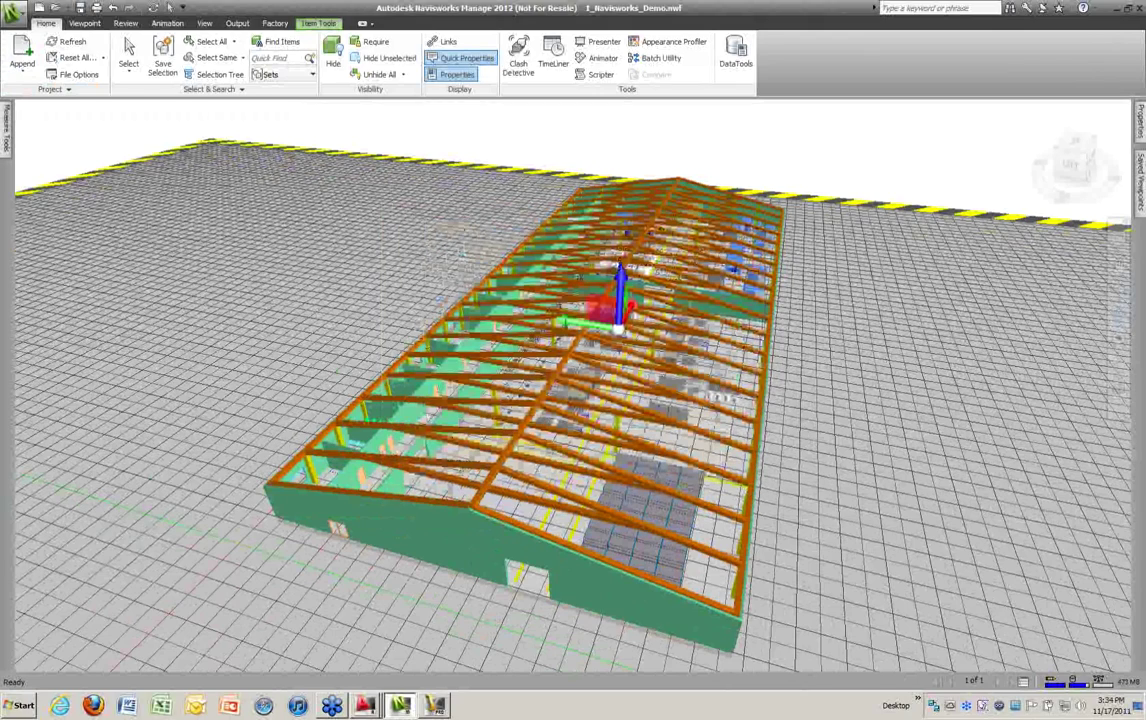
left_click(898, 445)
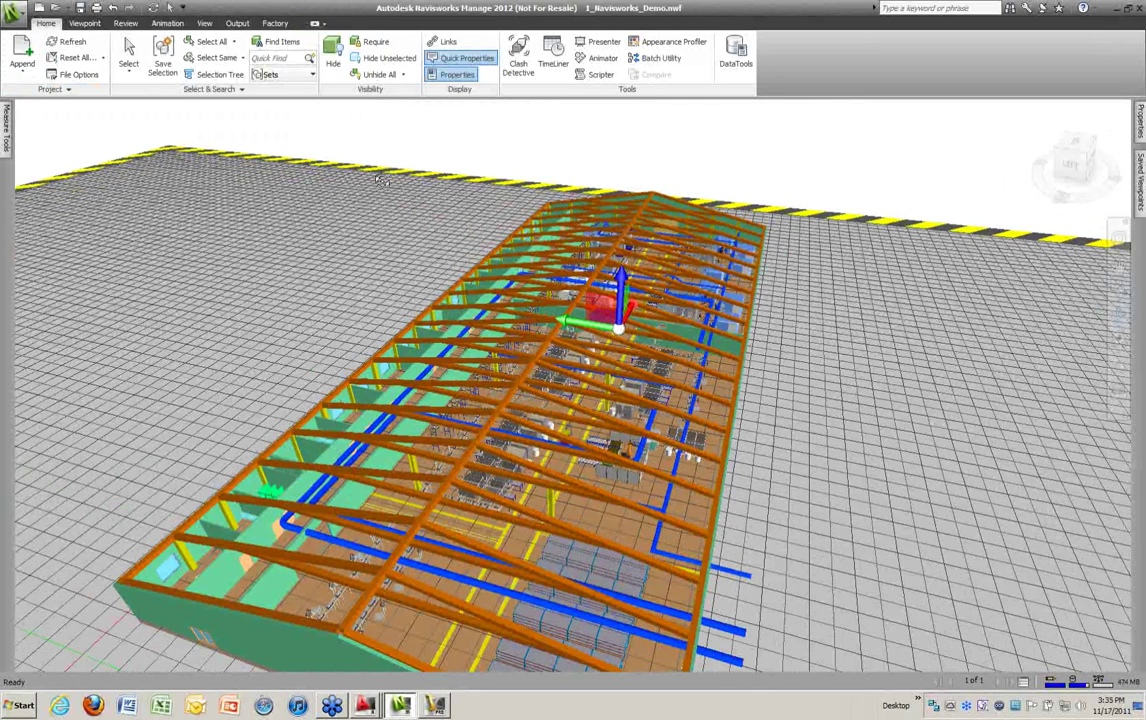
left_click(345, 165)
Step: Switch to the StartView saved viewpoint, then the ThirdPerson viewpoint at the factory doorway
left_click(202, 24)
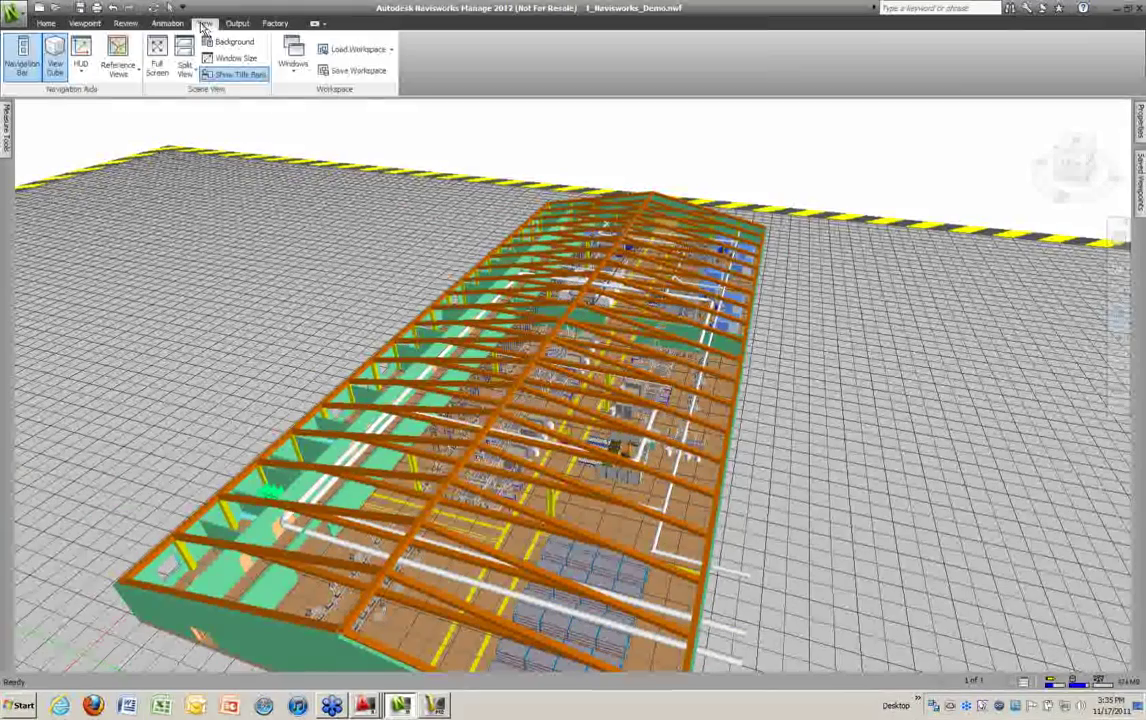
left_click(50, 24)
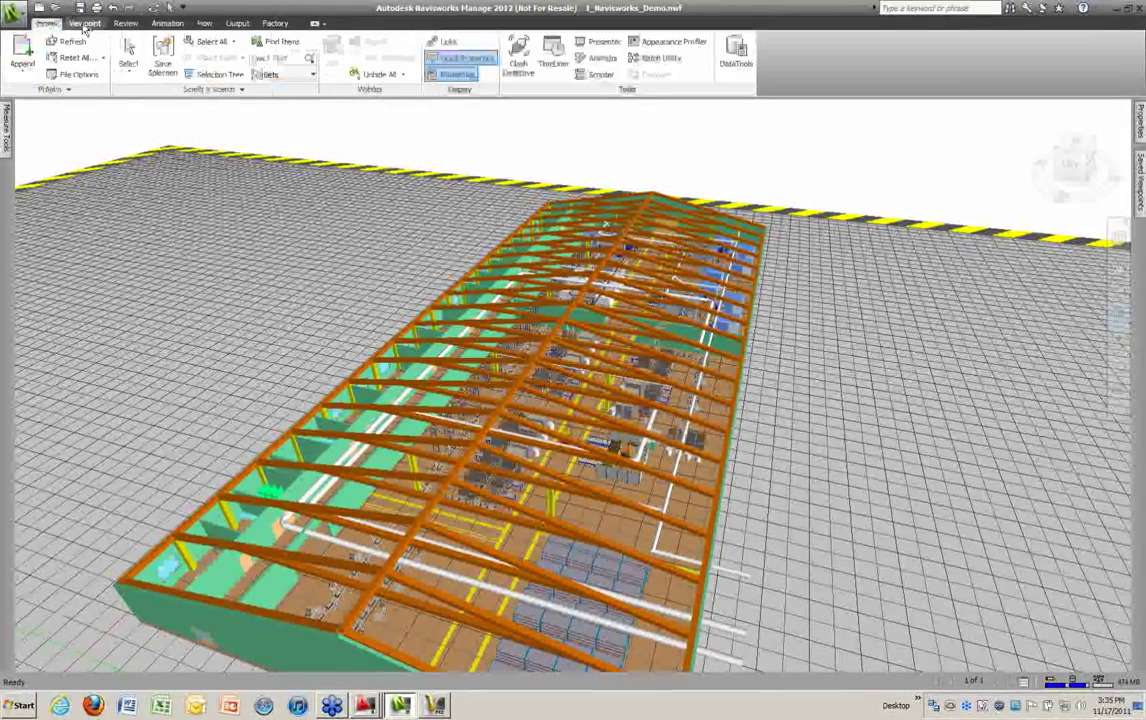
left_click(84, 23)
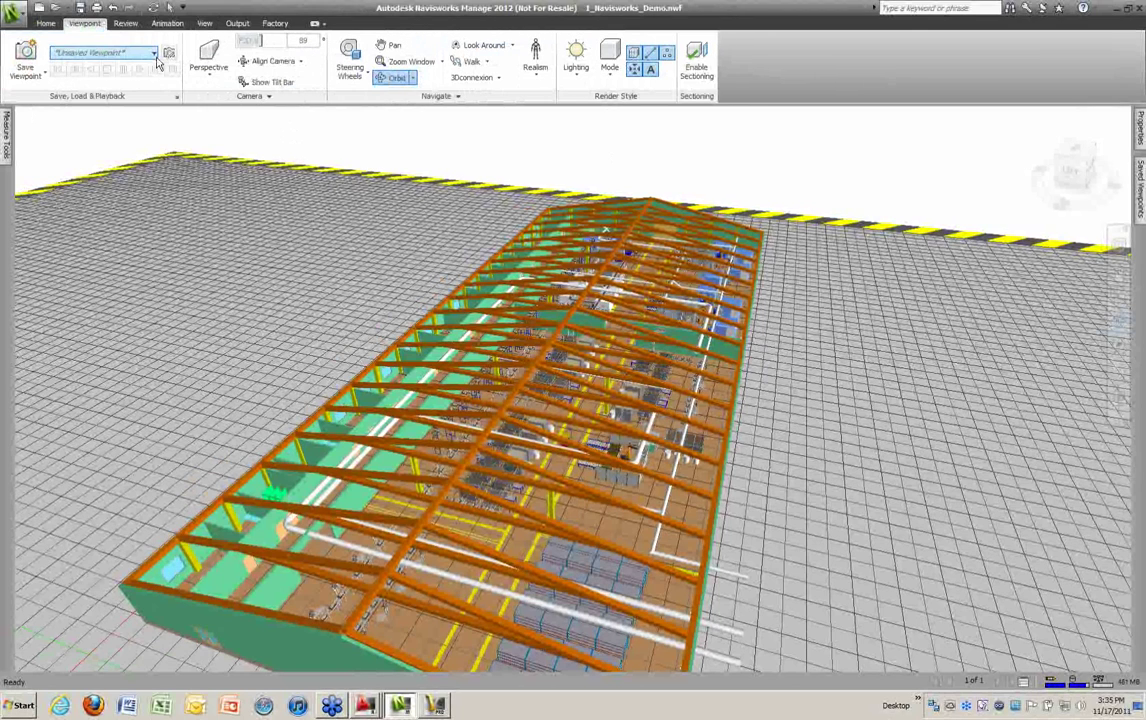
left_click(153, 55)
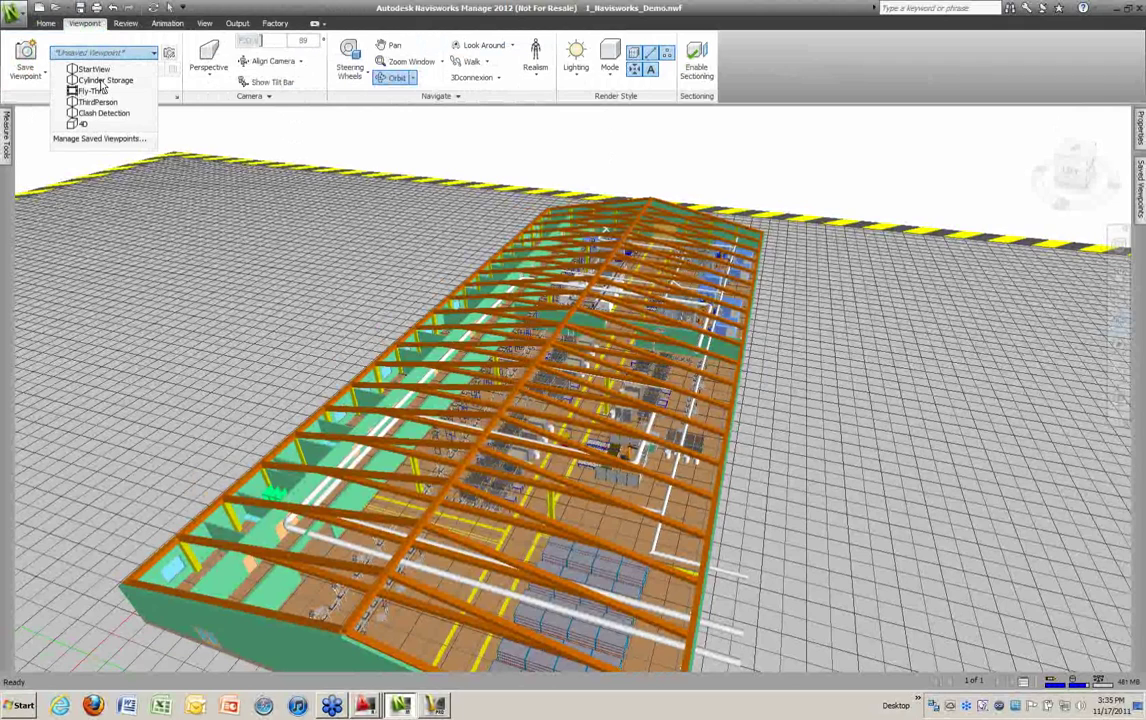
left_click(96, 70)
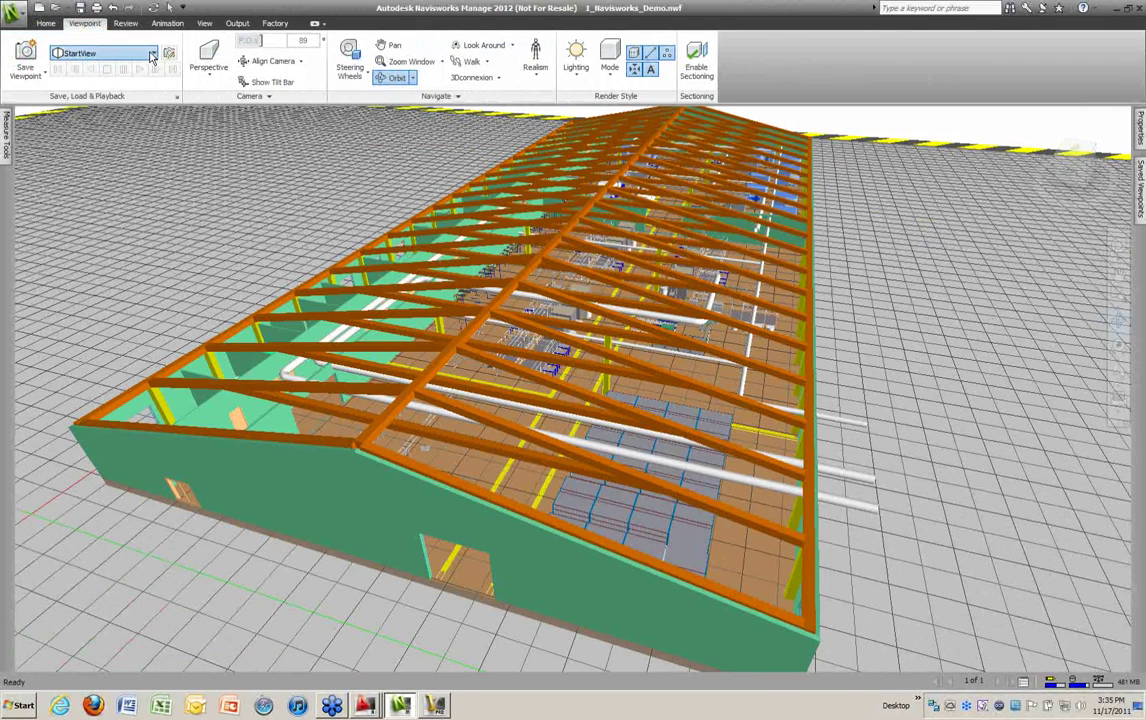
left_click(153, 56)
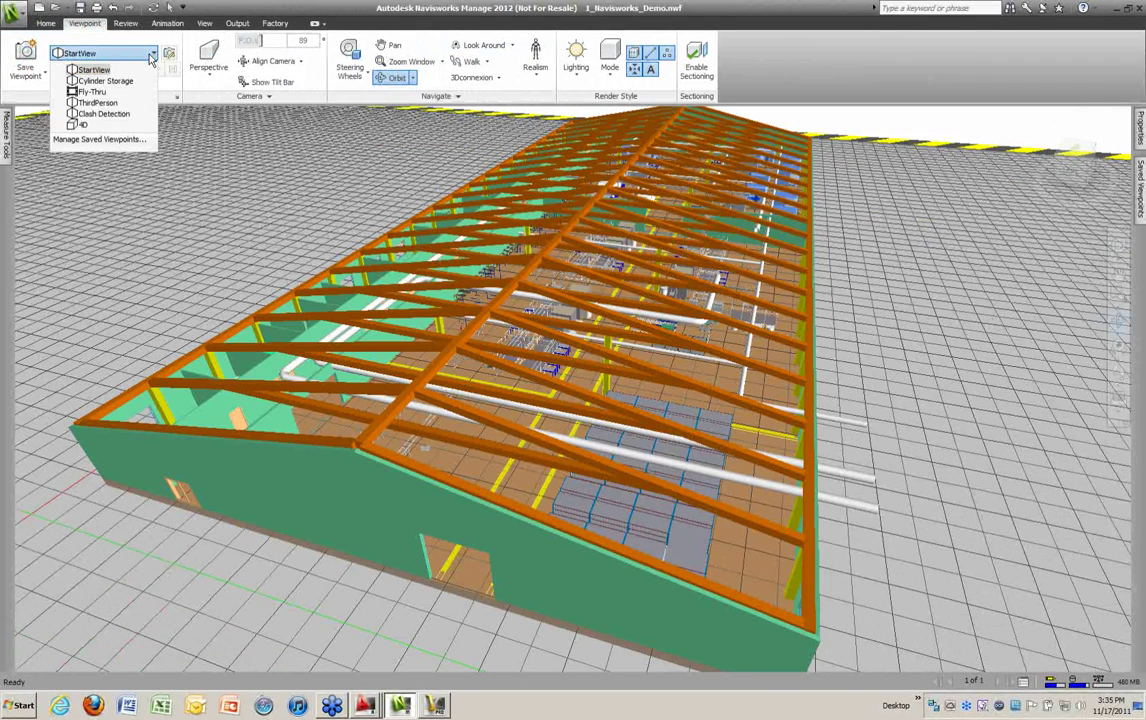
left_click(96, 103)
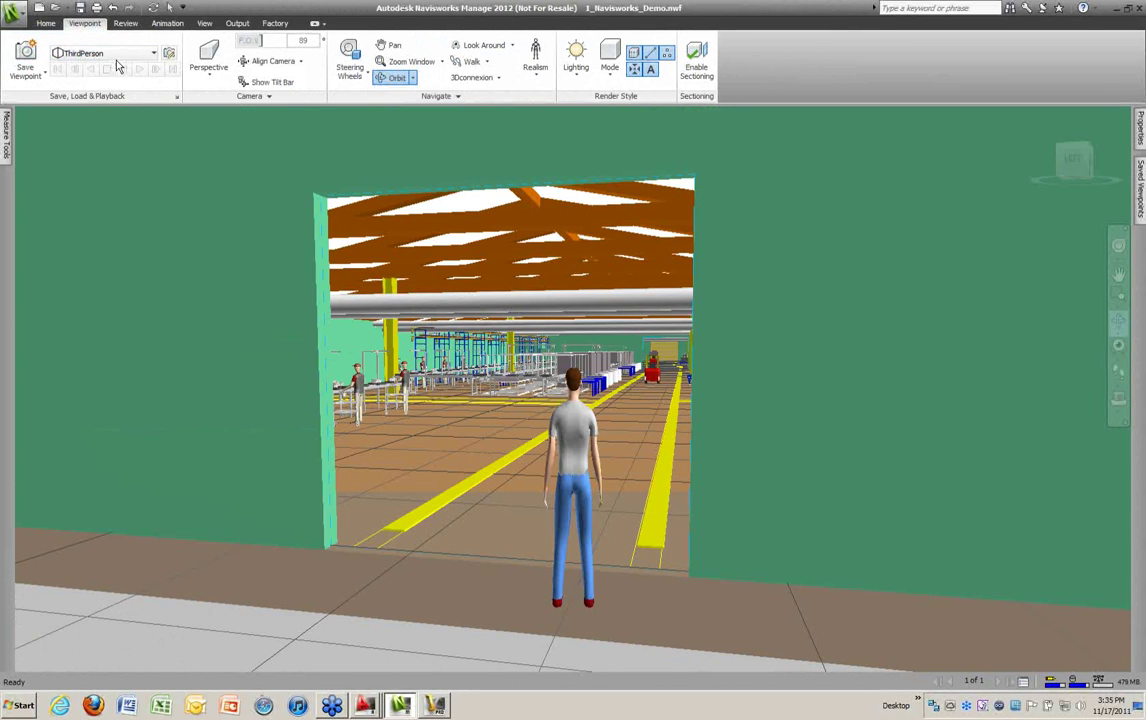
Step: Walk the avatar through the doorway and down the aisle, then jump to Cylinder Storage
mouse_move(1139, 200)
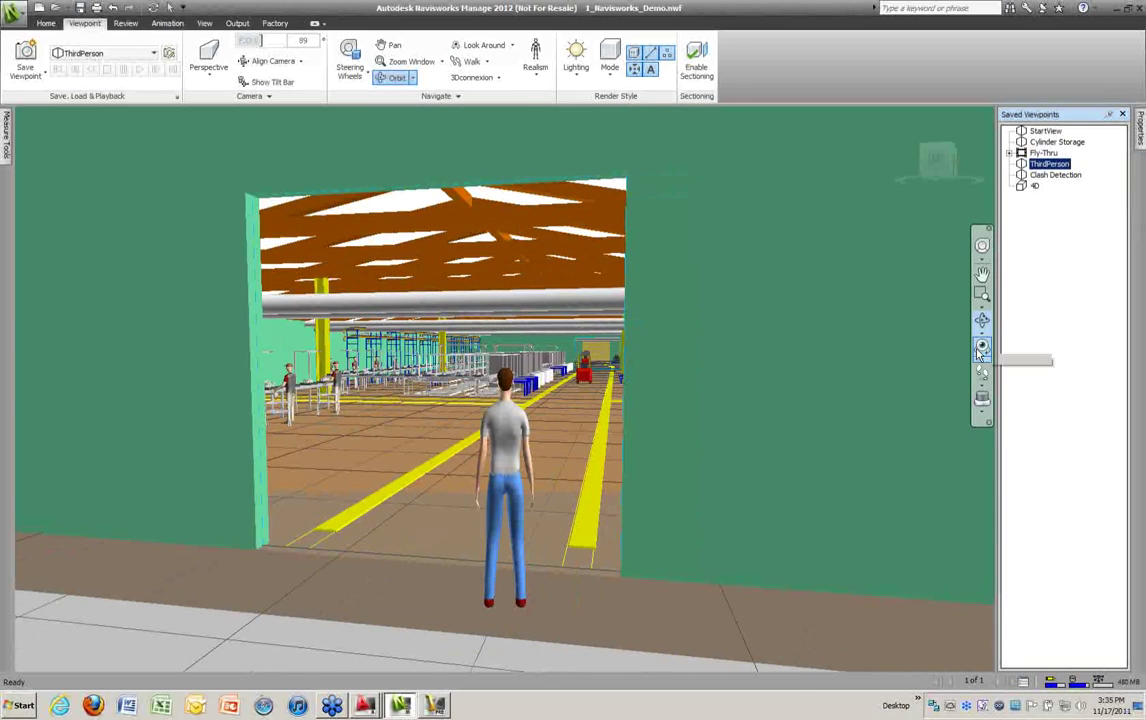
left_click(981, 373)
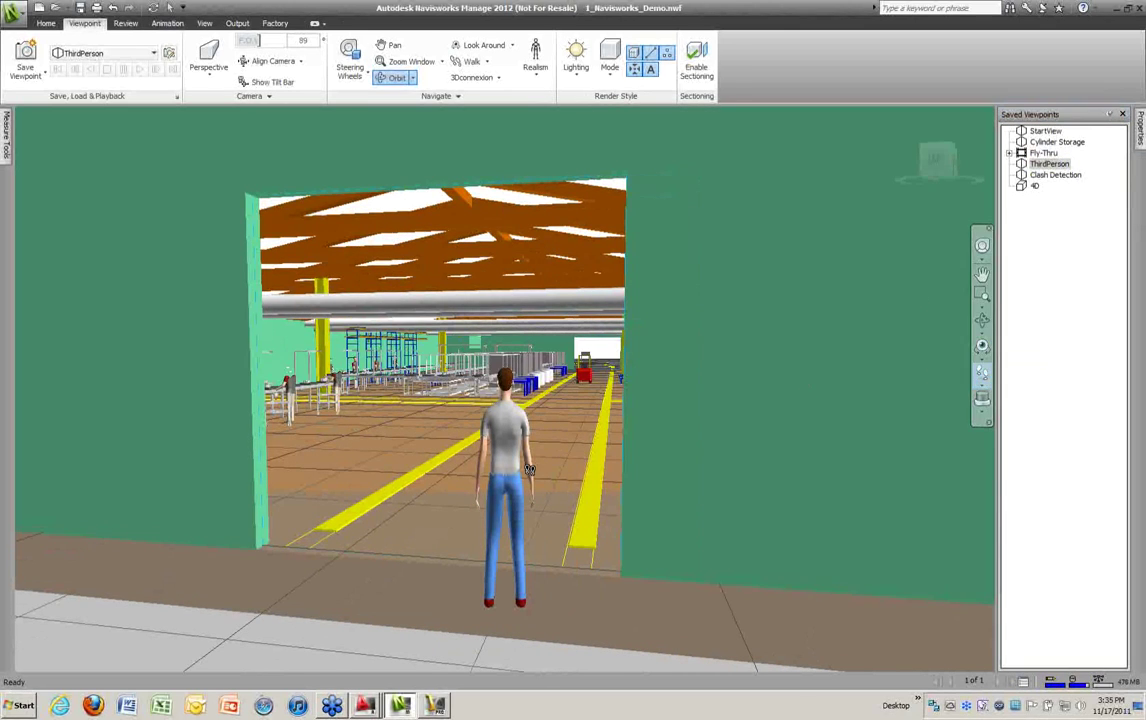
left_click_drag(495, 483, 505, 430)
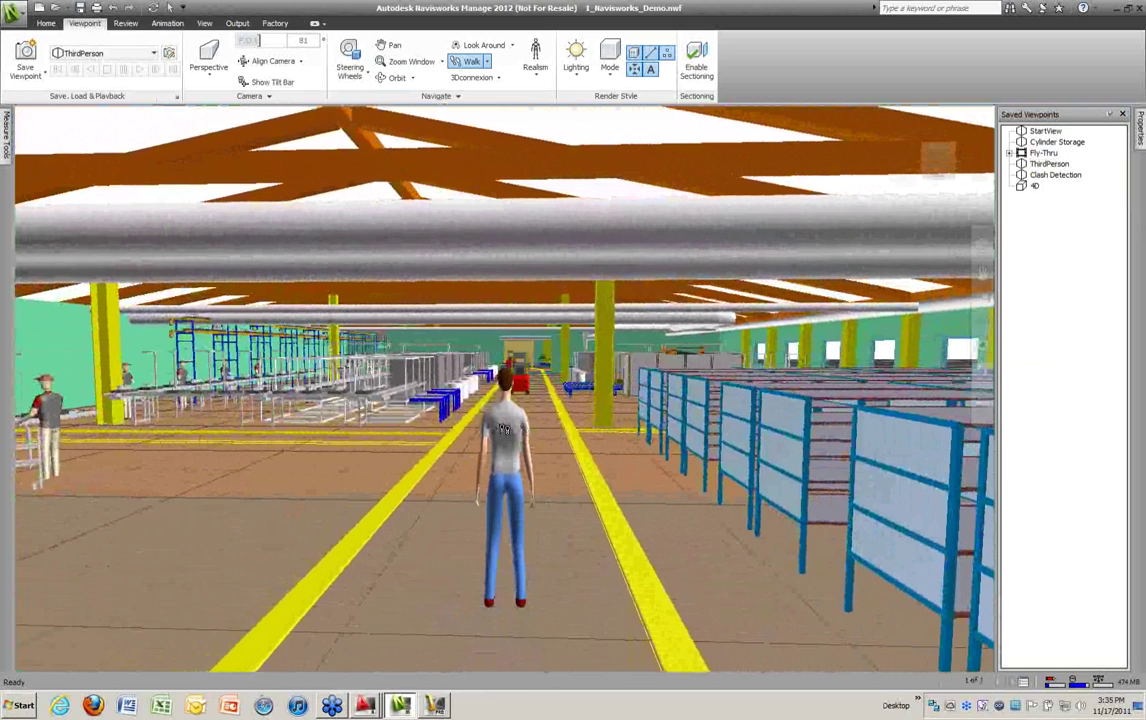
left_click_drag(507, 416, 403, 398)
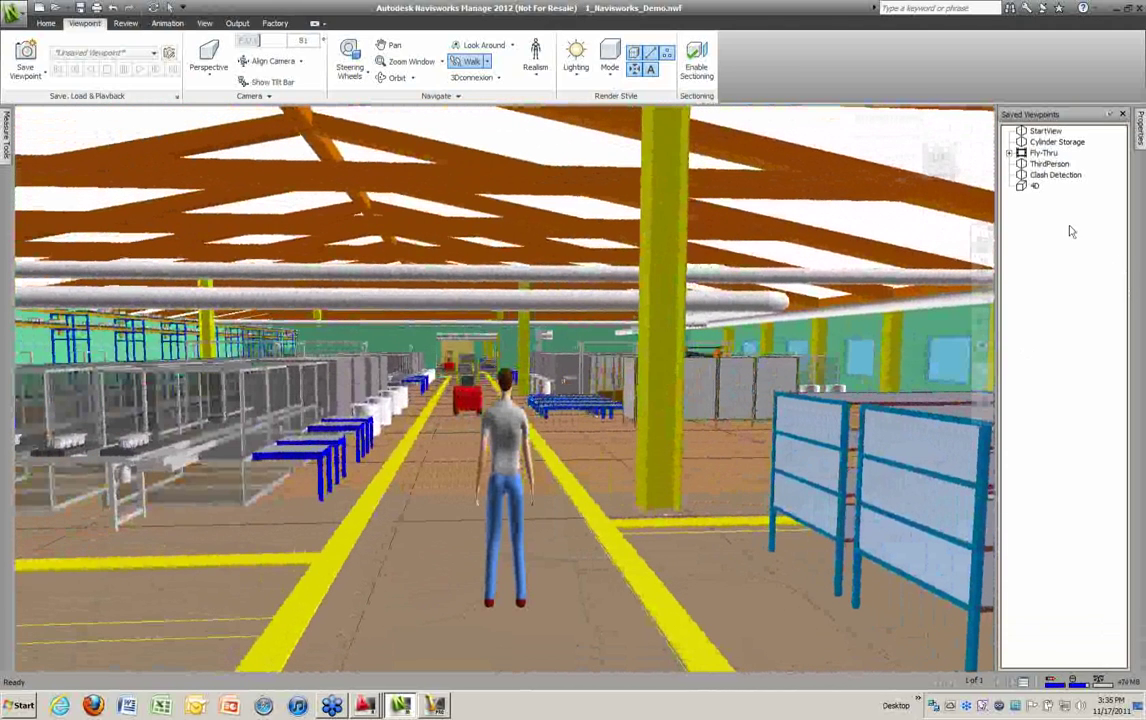
left_click(1046, 143)
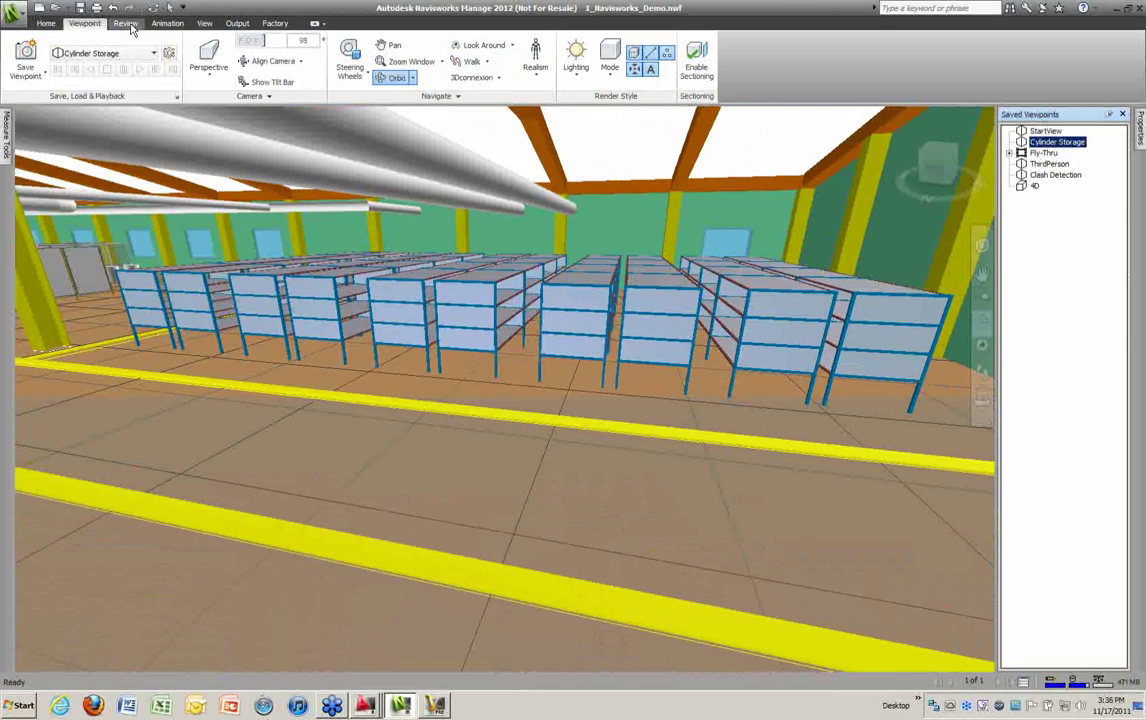
Step: Measure a 2 m point-to-point distance on the floor in front of the storage racks
left_click(126, 23)
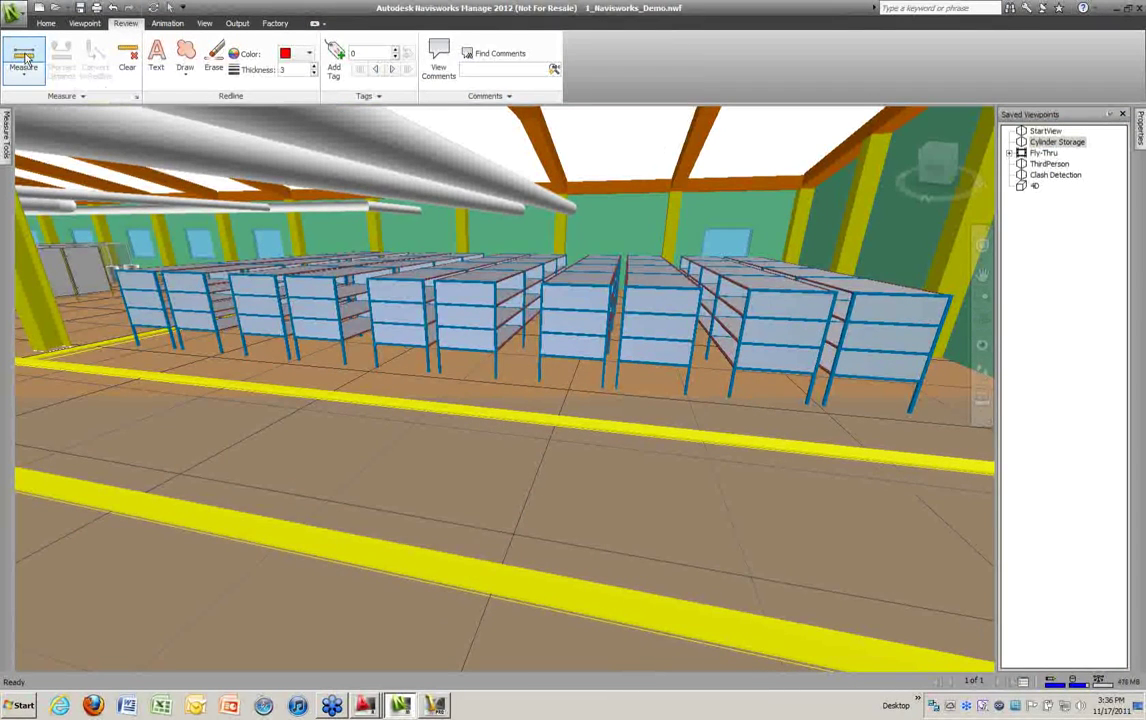
left_click(25, 58)
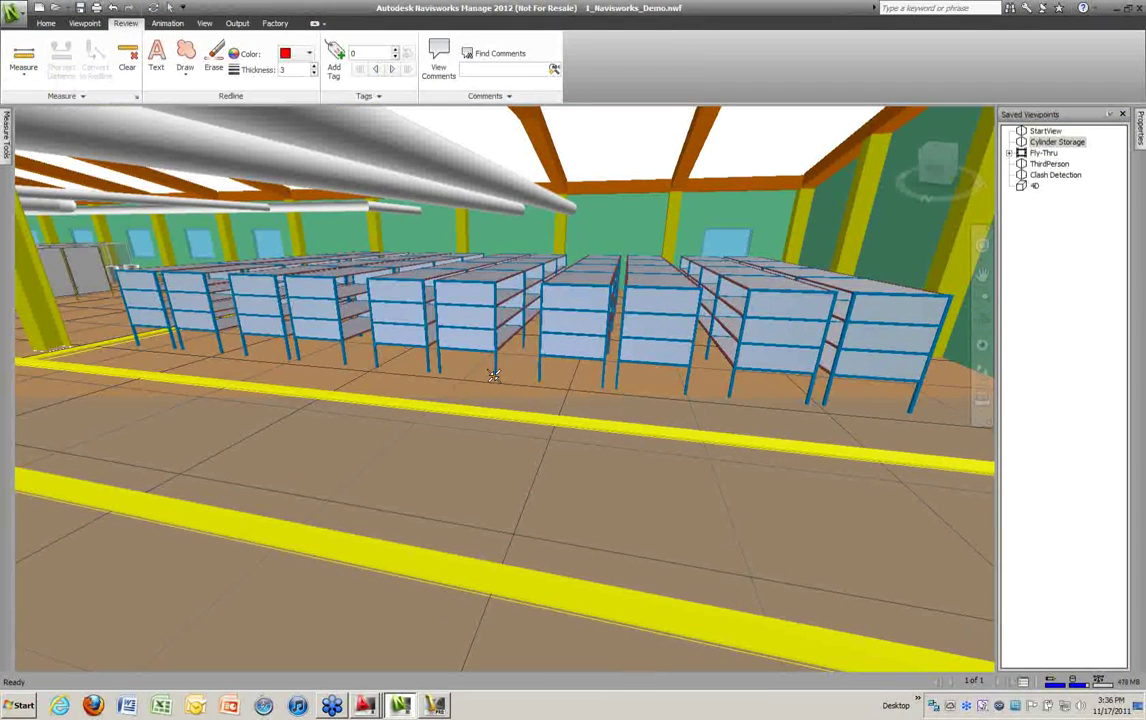
left_click(481, 409)
left_click(22, 76)
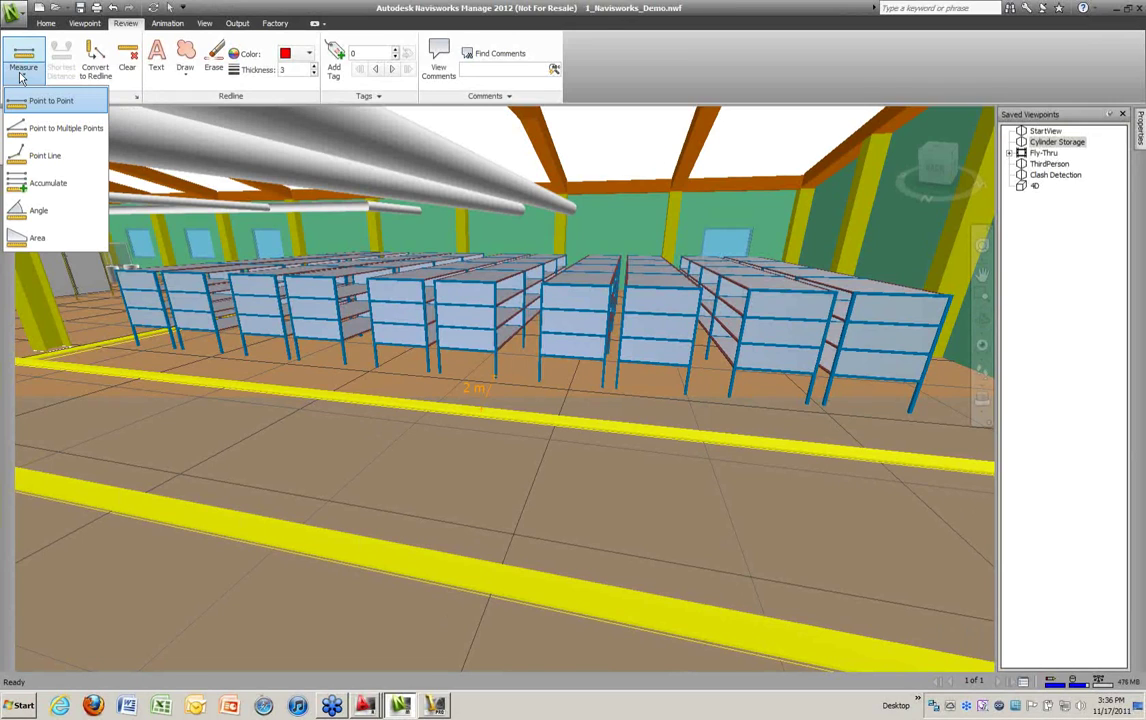
left_click(30, 100)
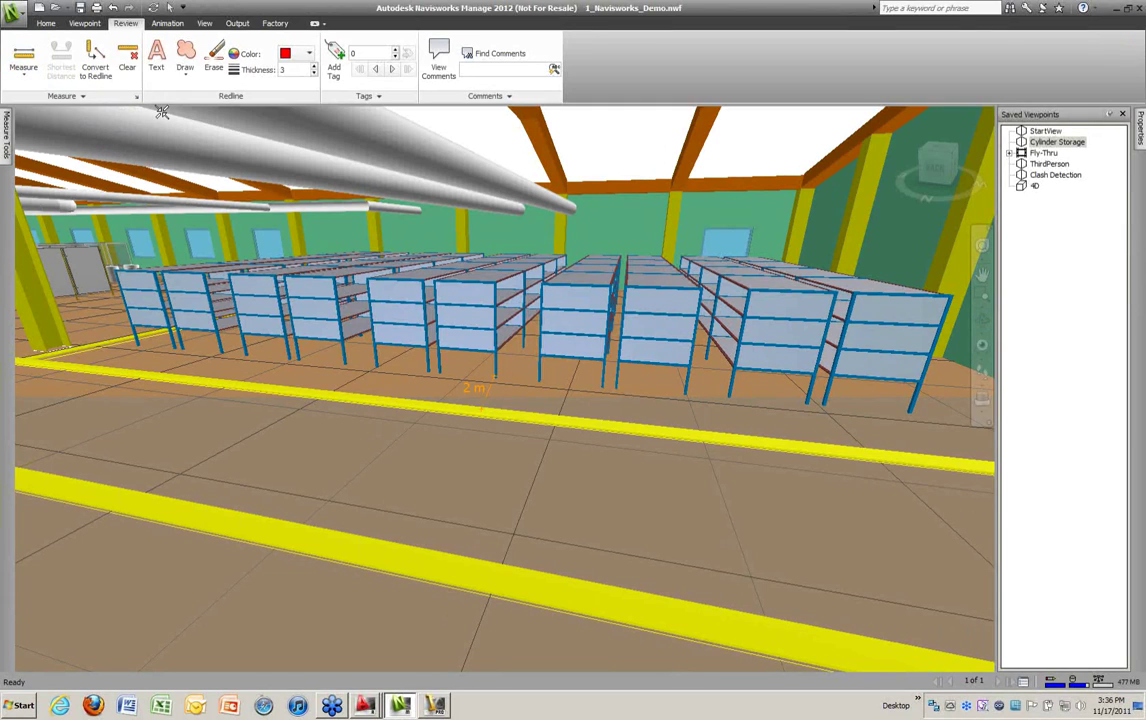
left_click(333, 55)
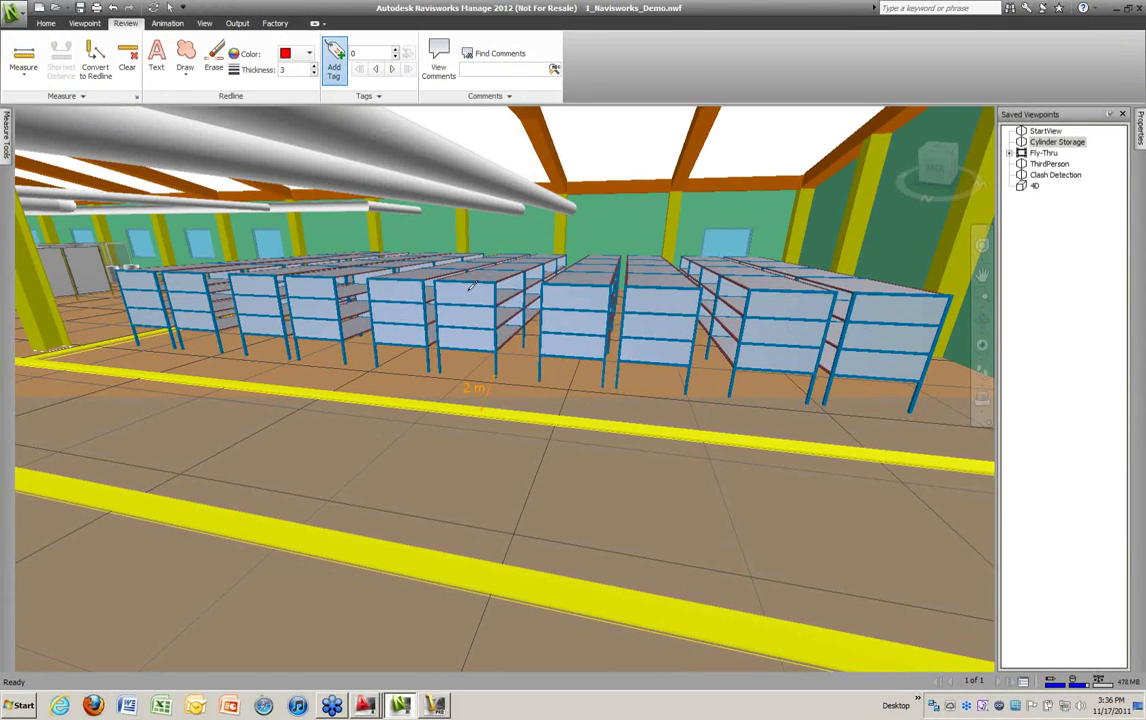
Step: Tag a storage rack as number 1 with the comment 'Remove rack'
left_click(473, 283)
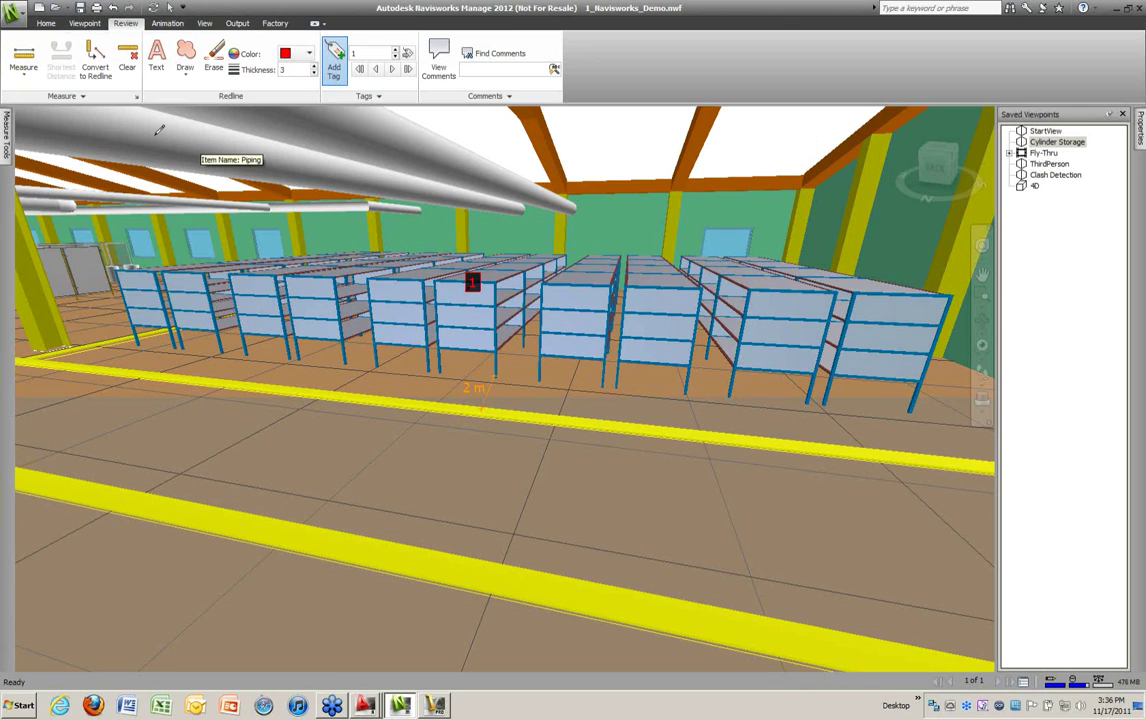
left_click(436, 60)
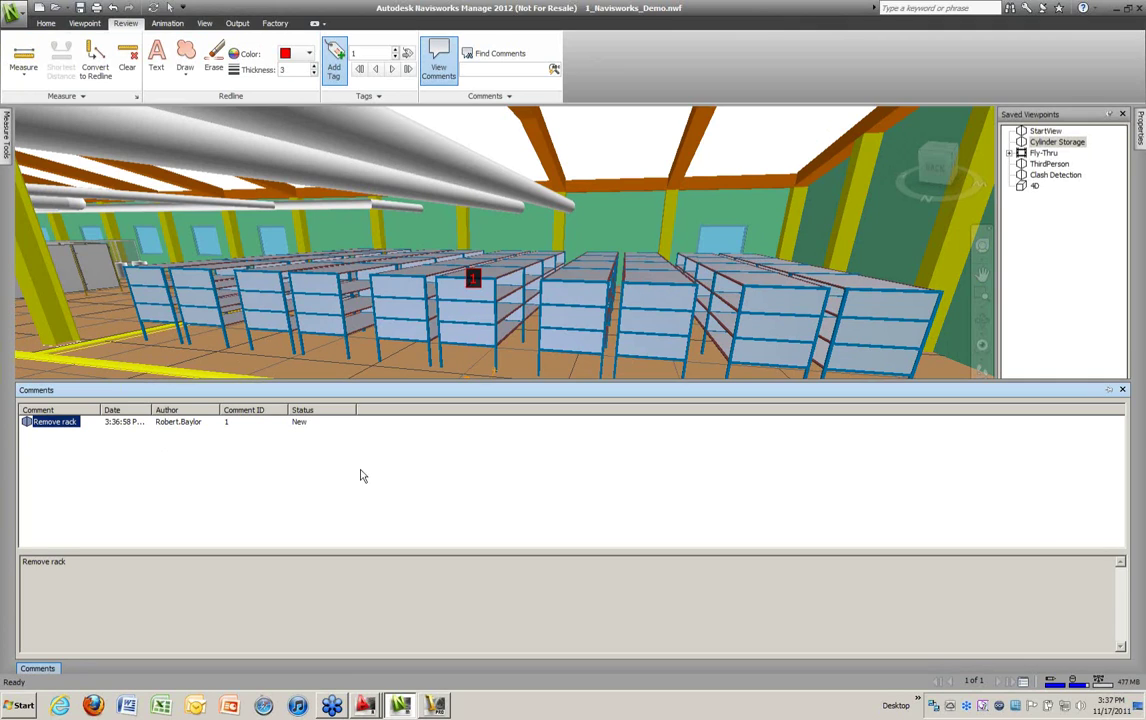
left_click(1121, 389)
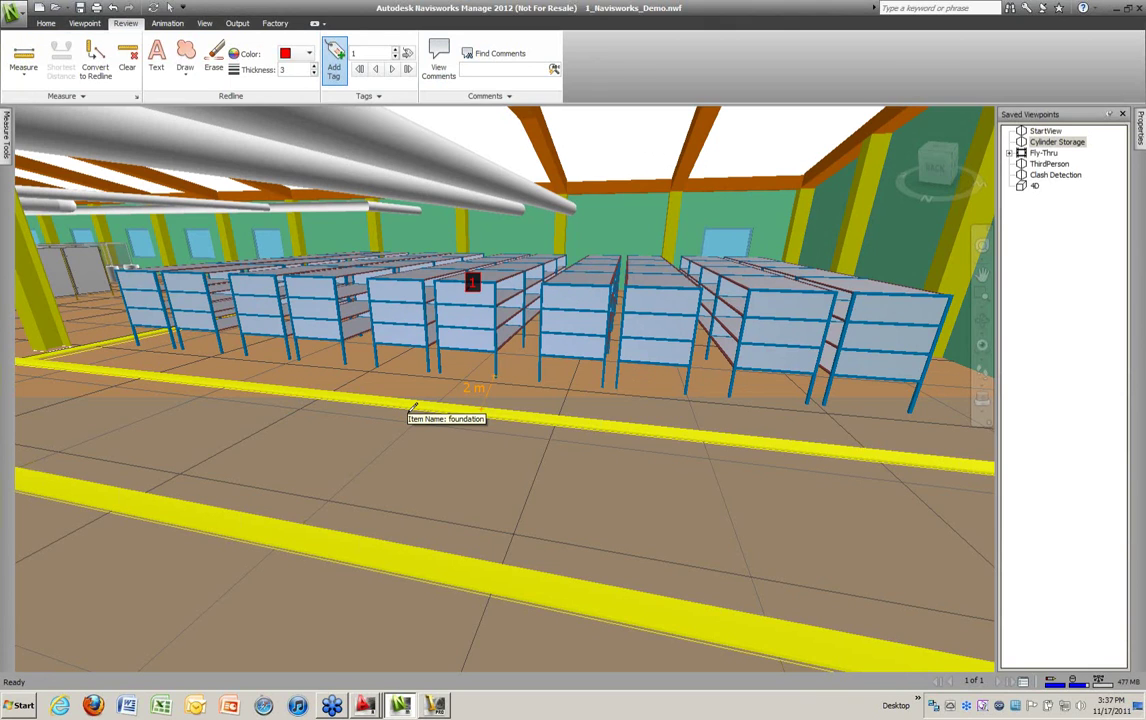
left_click(1056, 176)
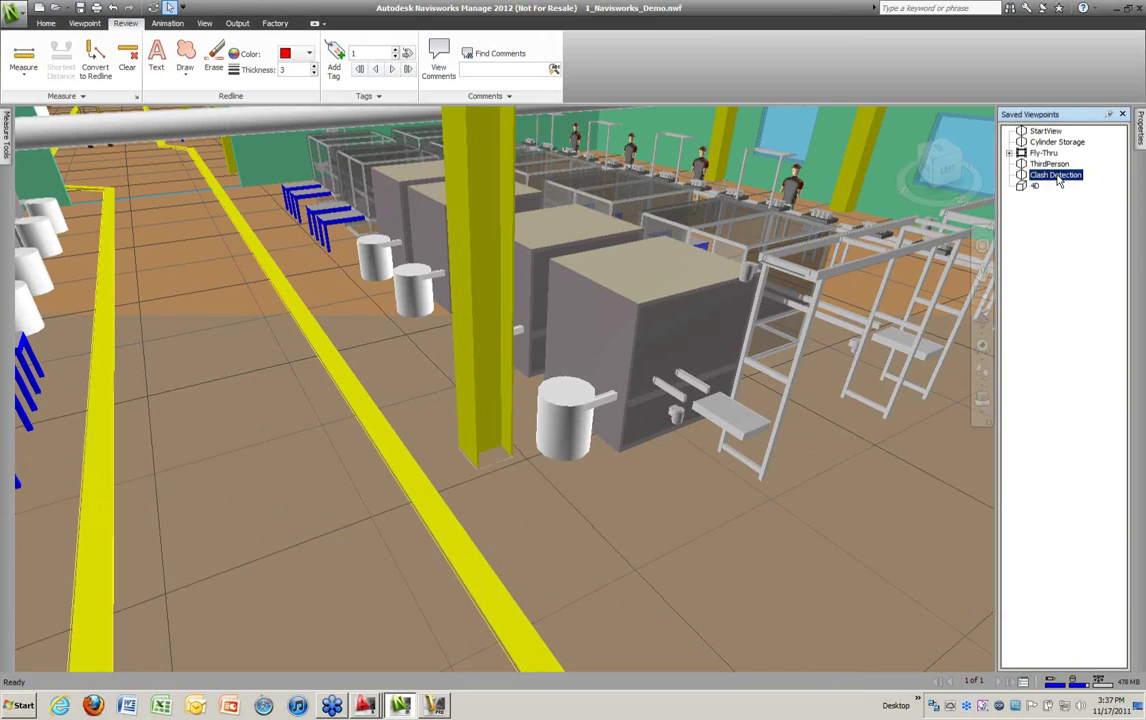
Step: Run a hard clash test of the cylinder head line against 4_piping.dwg, listing 19 clashes
mouse_move(826, 446)
left_click(46, 23)
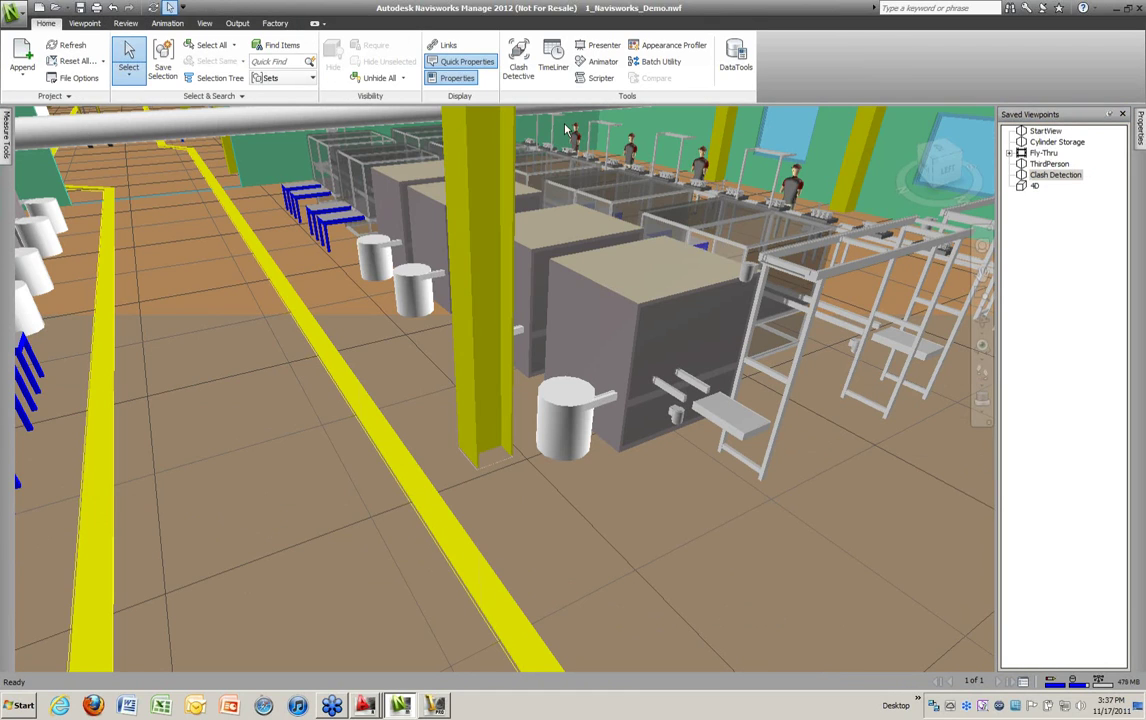
left_click(517, 67)
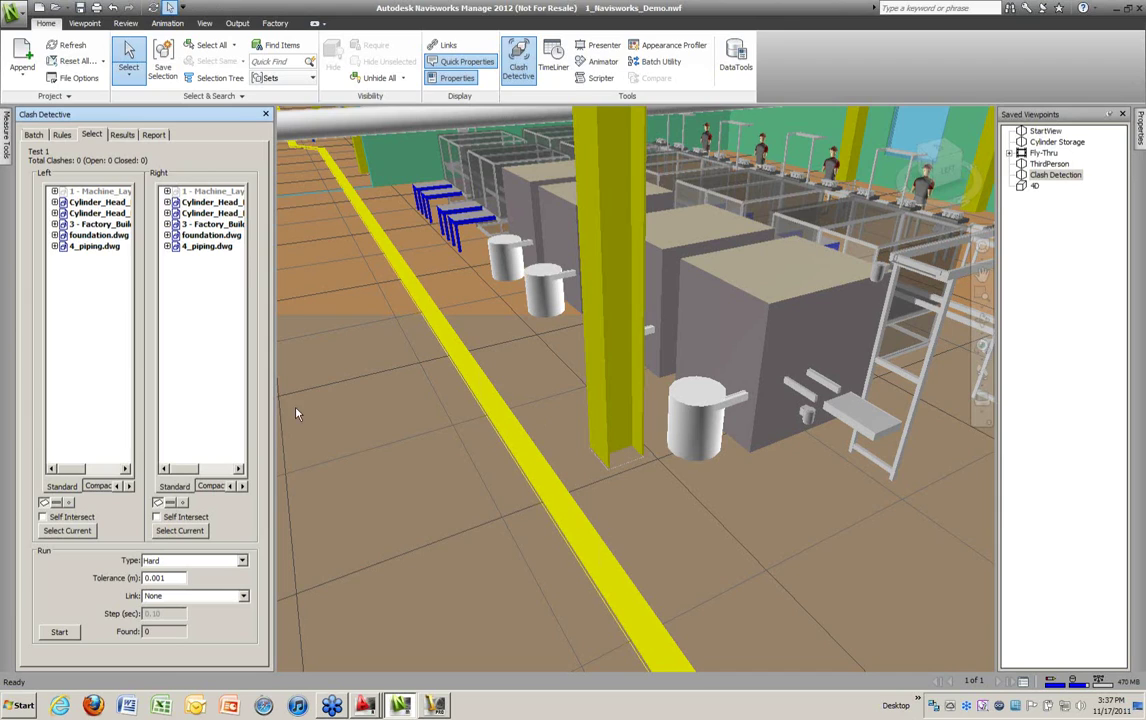
left_click(97, 202)
left_click(206, 246)
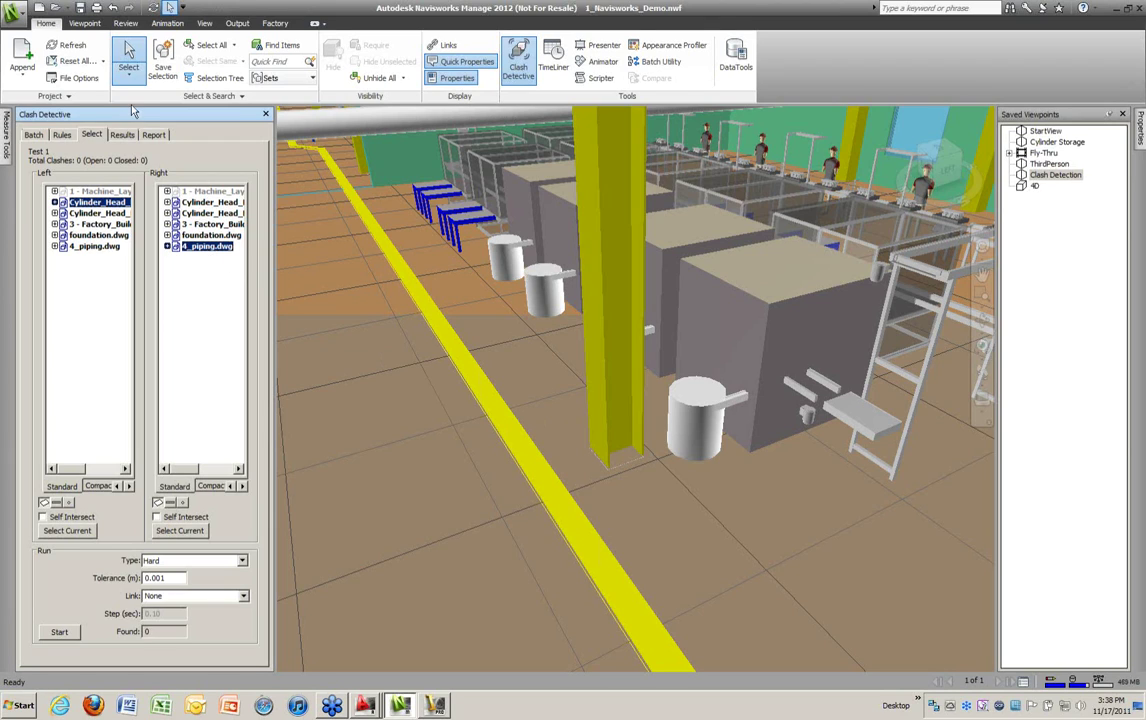
left_click(60, 632)
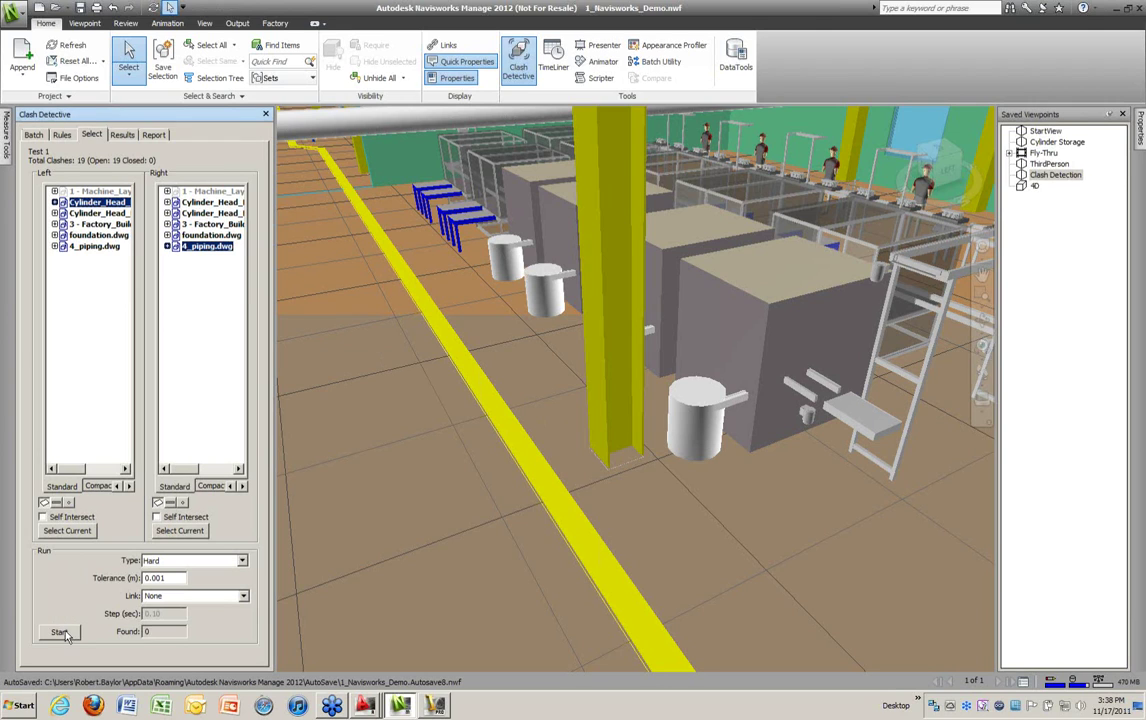
left_click(121, 135)
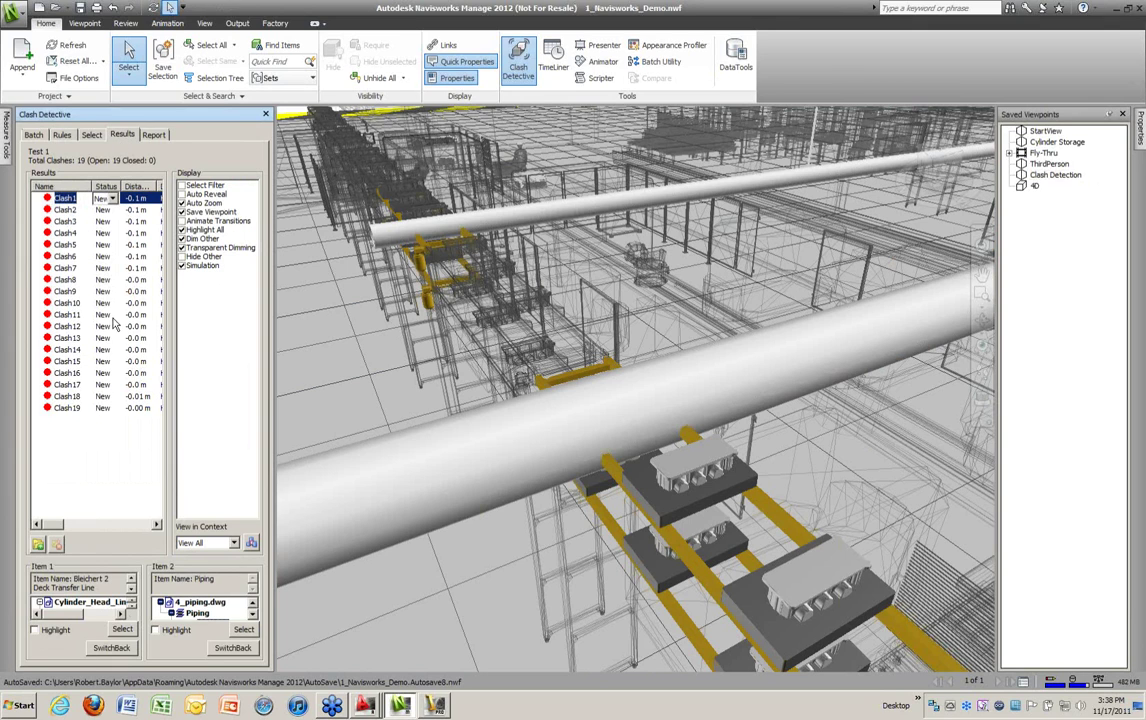
Step: Zoom to clashes 2 through 9, close the clash results, and show the saved 4D viewpoint
left_click(66, 209)
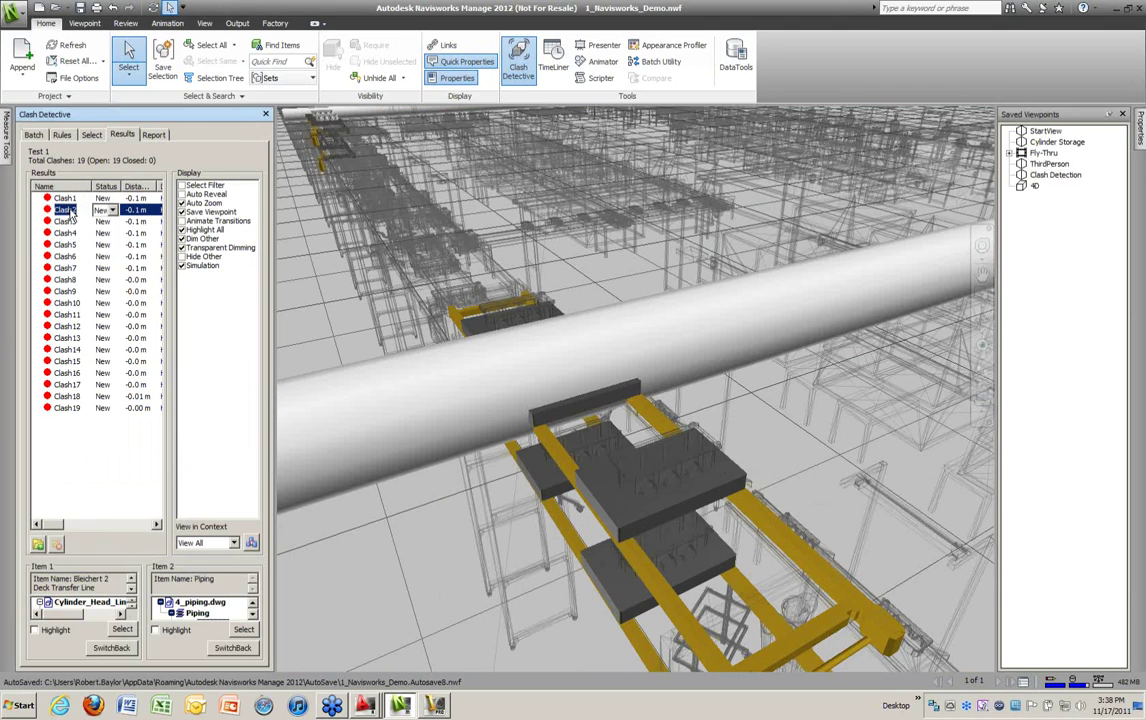
left_click(65, 222)
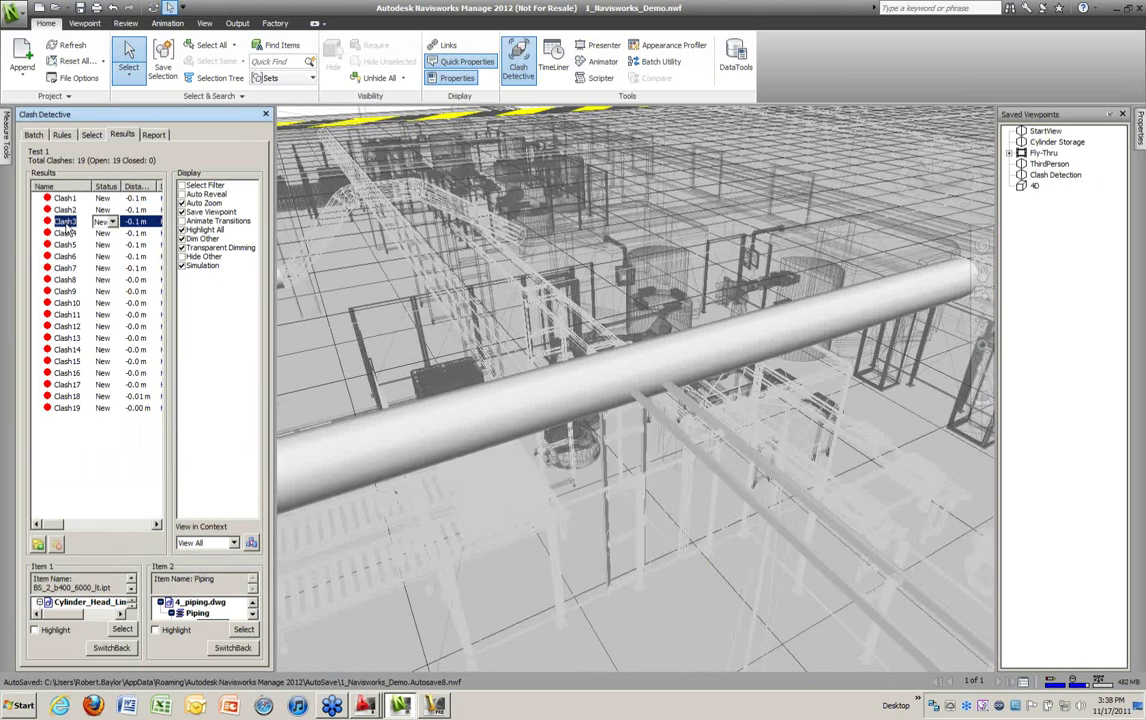
left_click(63, 232)
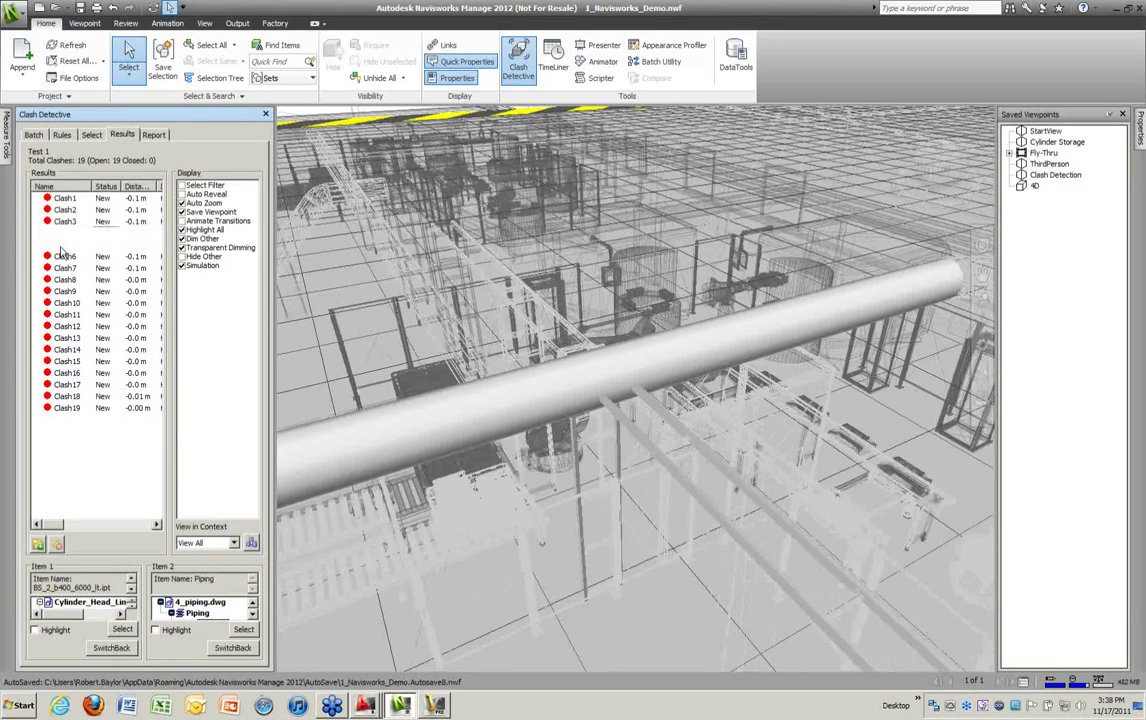
left_click(63, 245)
left_click(62, 256)
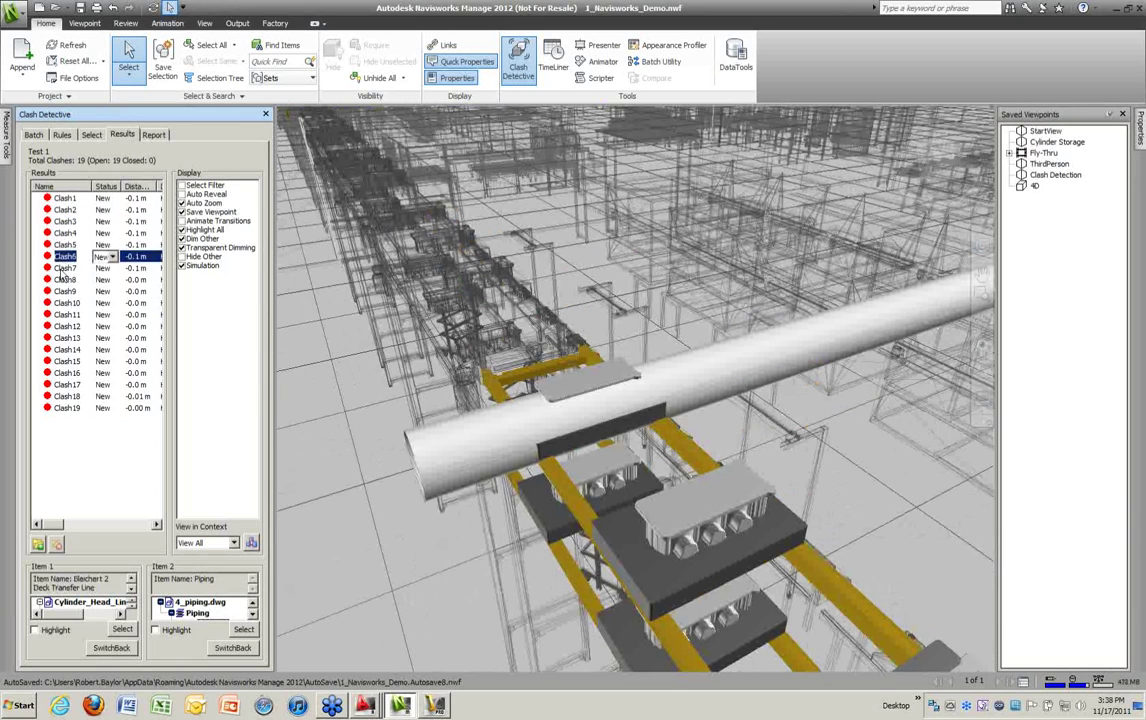
left_click(62, 268)
left_click(64, 280)
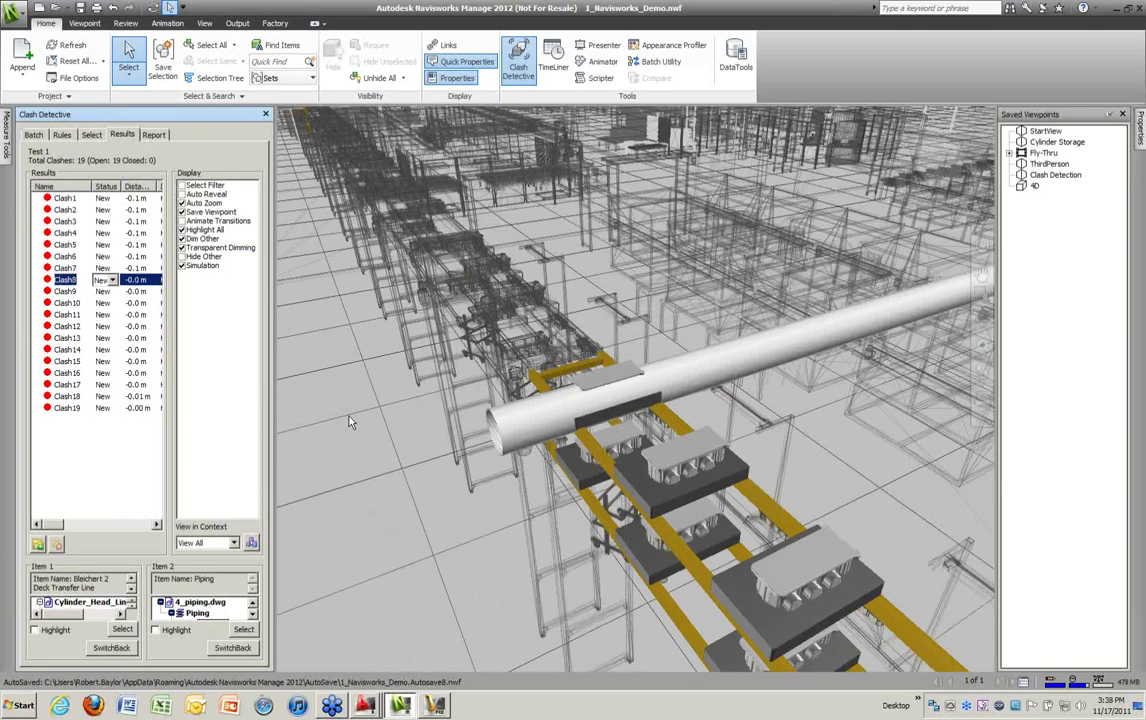
left_click(66, 291)
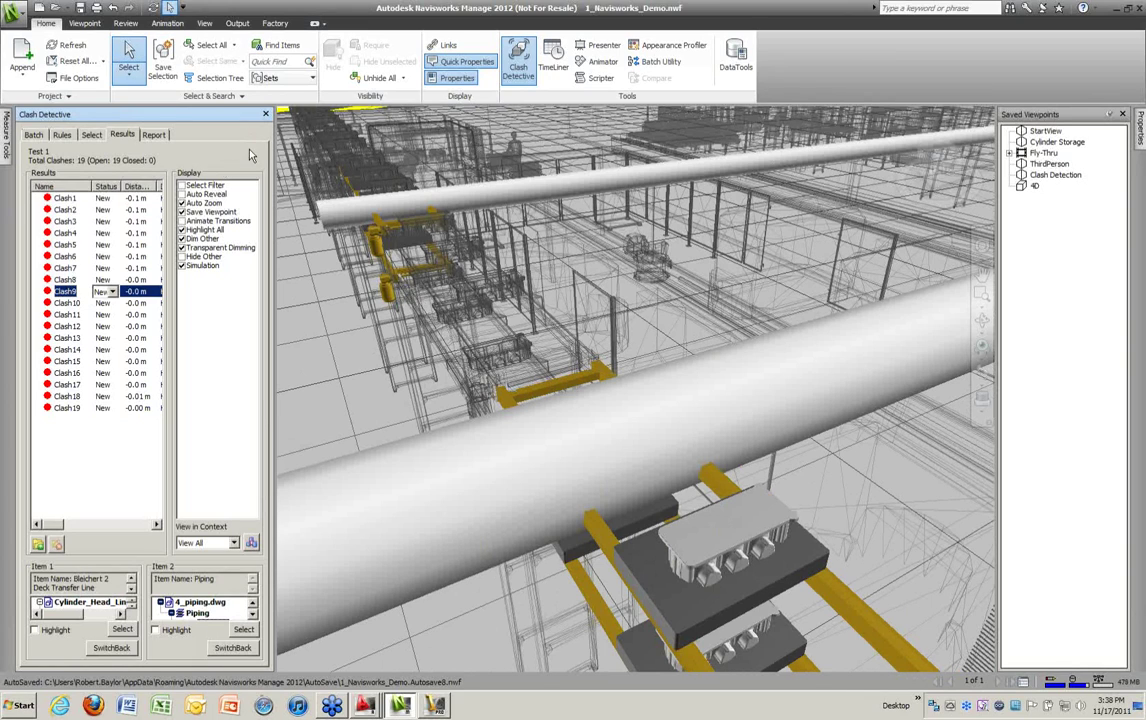
left_click(266, 114)
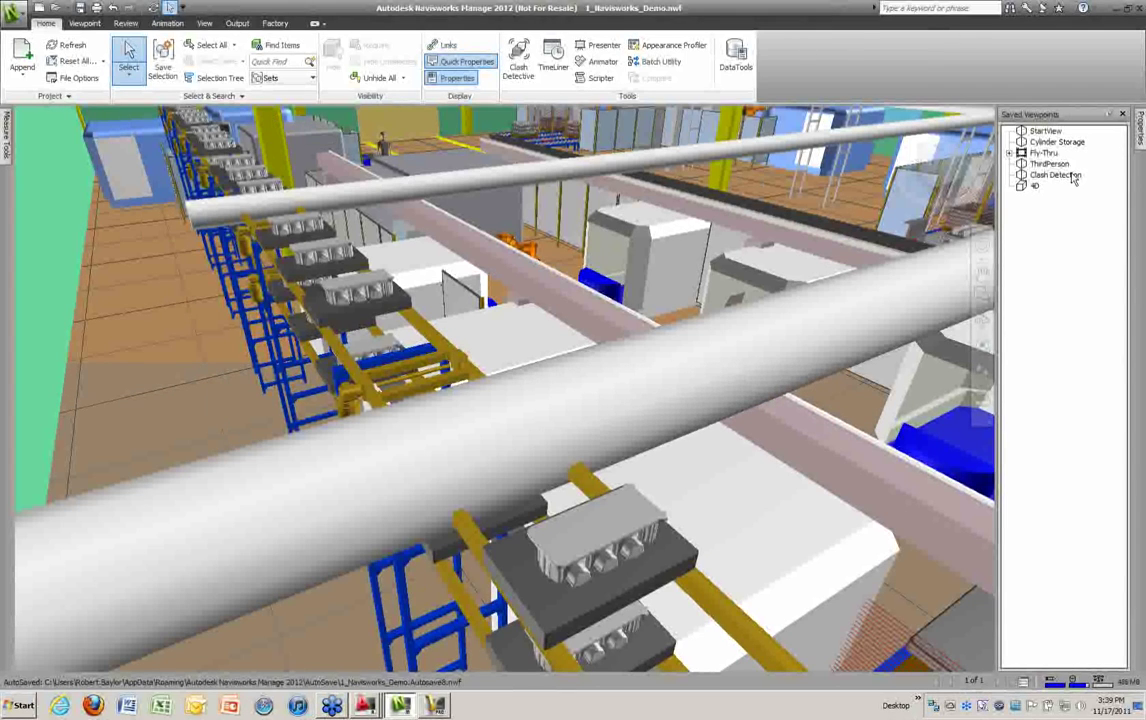
left_click(1034, 187)
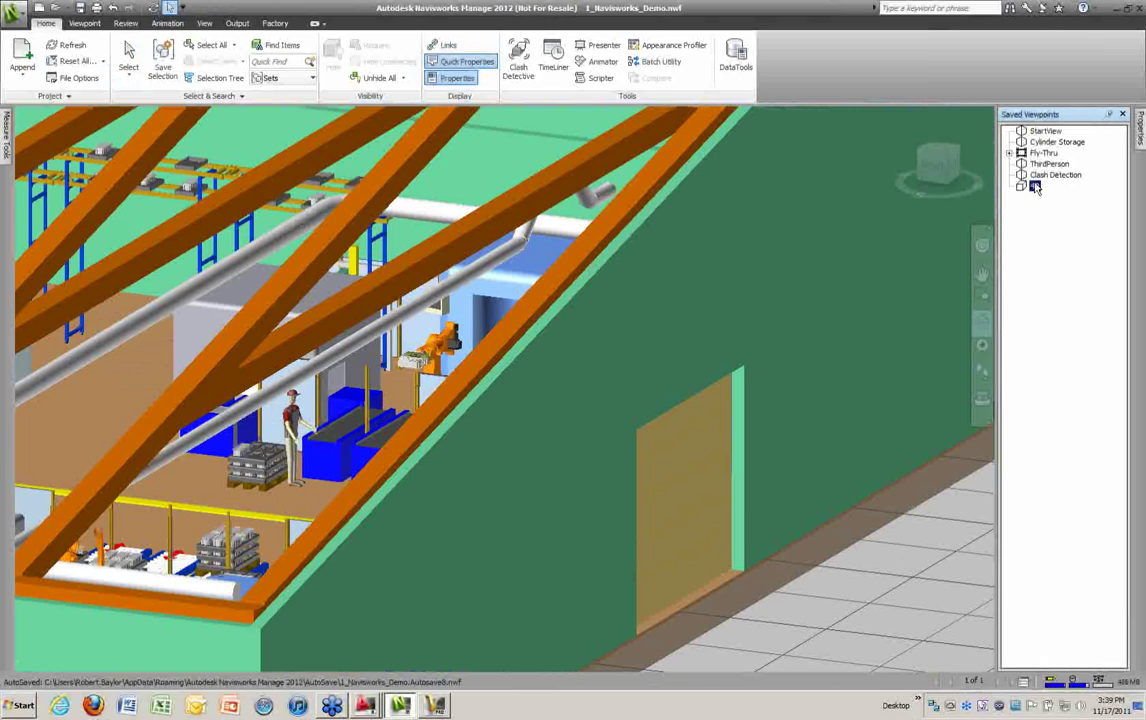
Step: Open 2_4D_Demo from the parent Navisworks folder without saving 1_Navisworks_Demo.nwf, then clear the selection
left_click(20, 14)
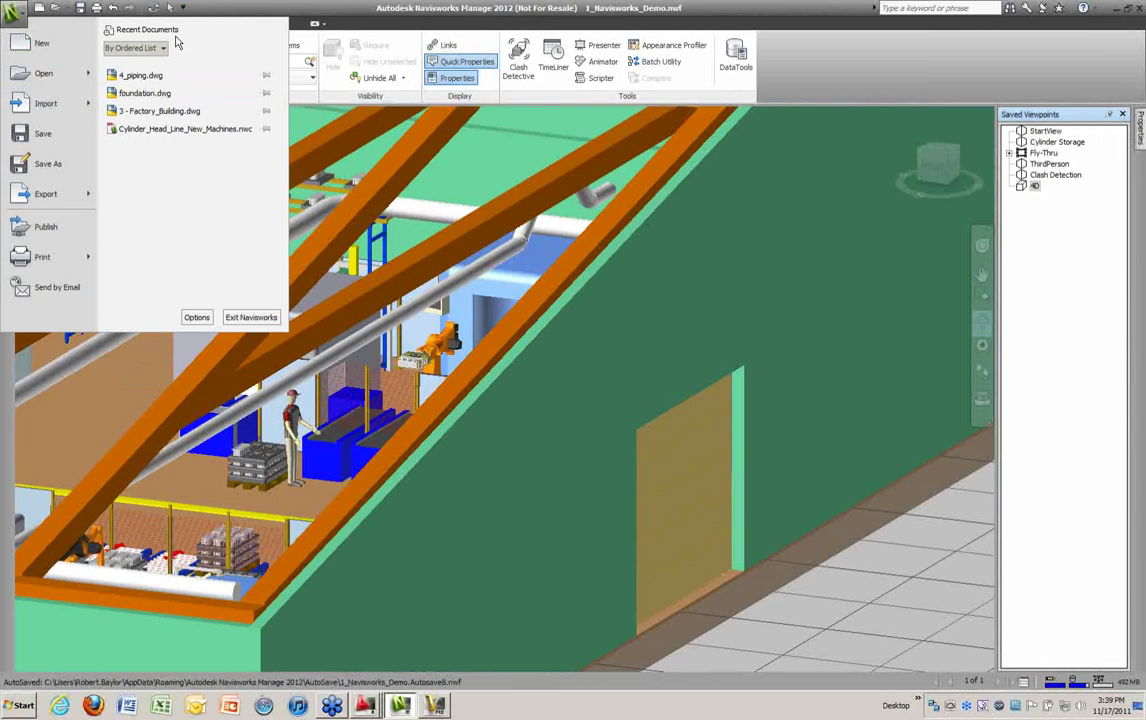
left_click(40, 80)
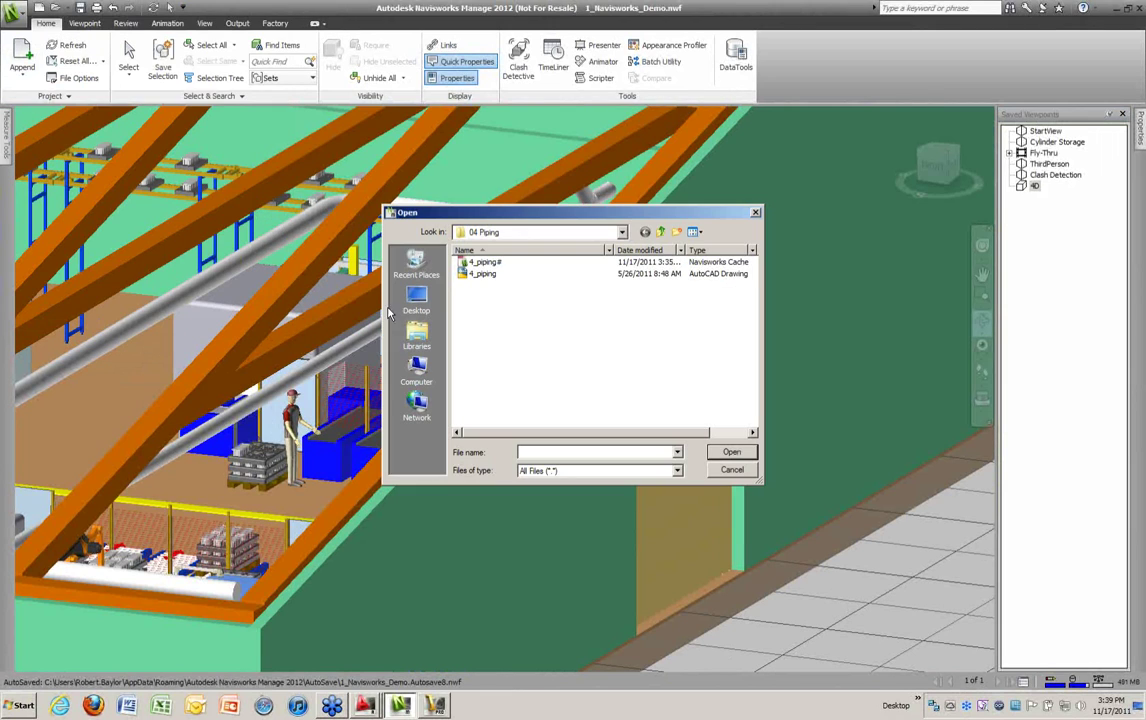
left_click(664, 232)
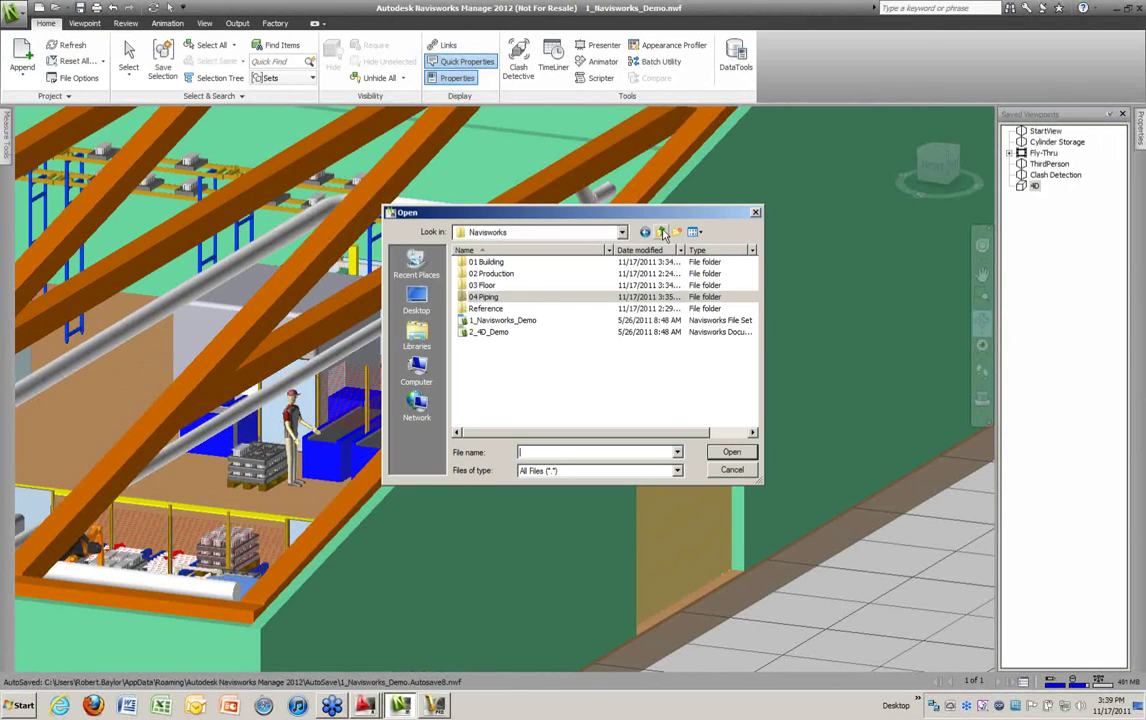
left_click(493, 333)
left_click(716, 452)
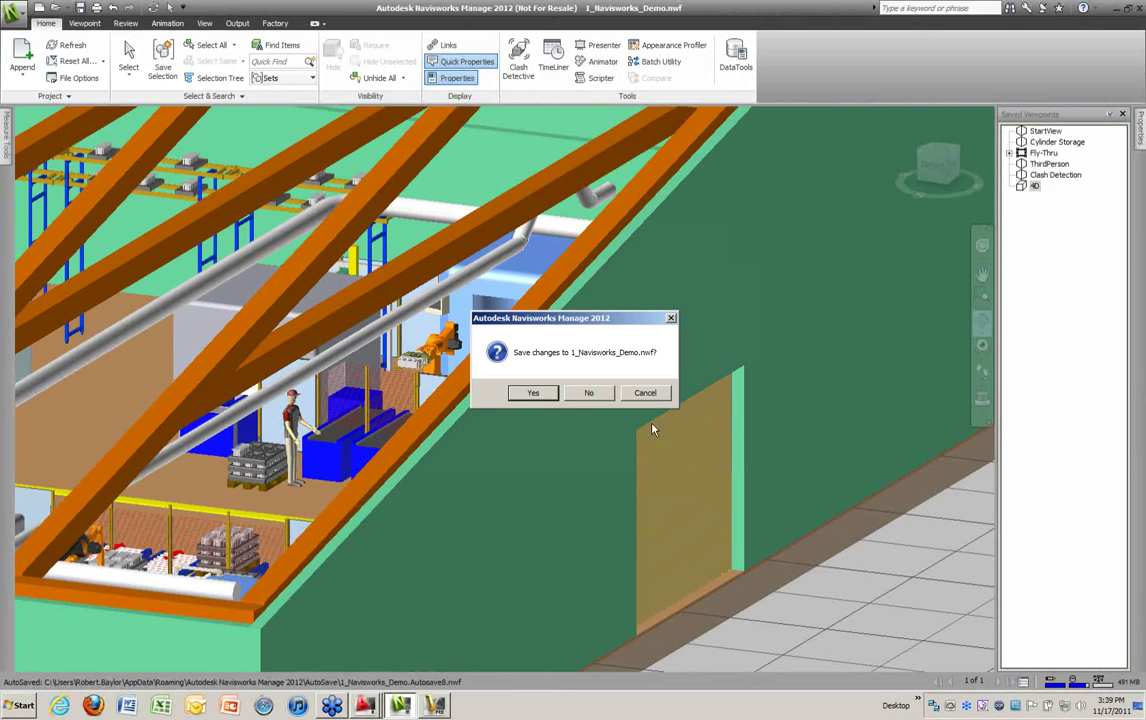
left_click(590, 392)
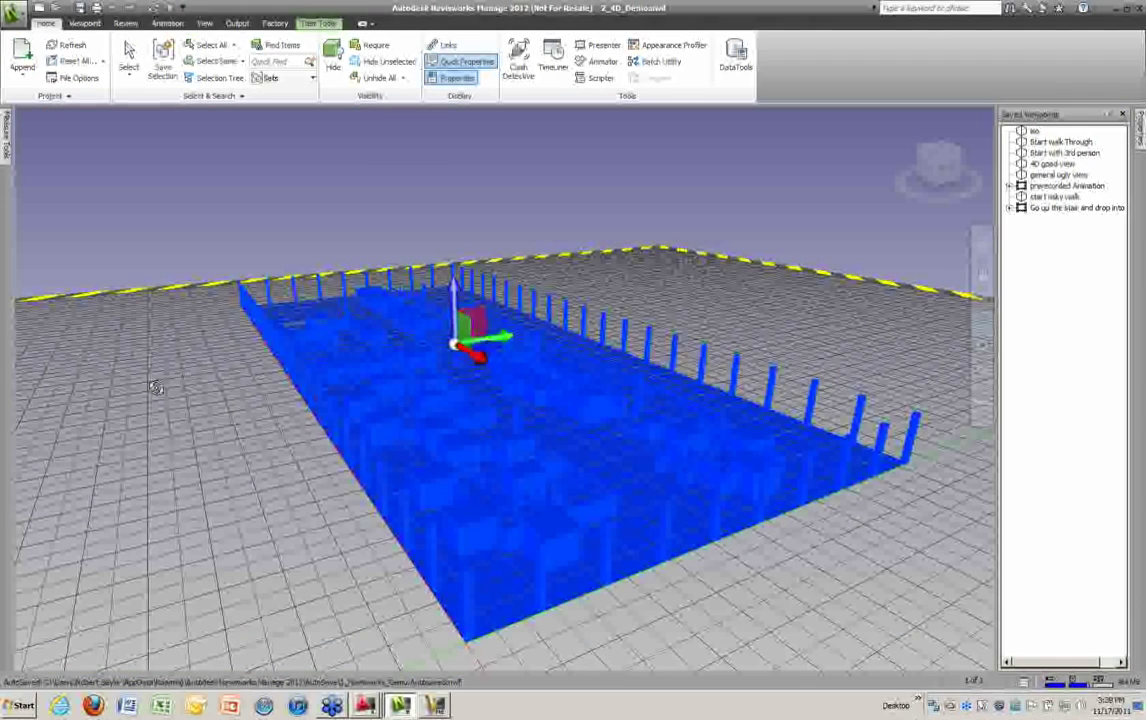
left_click(752, 281)
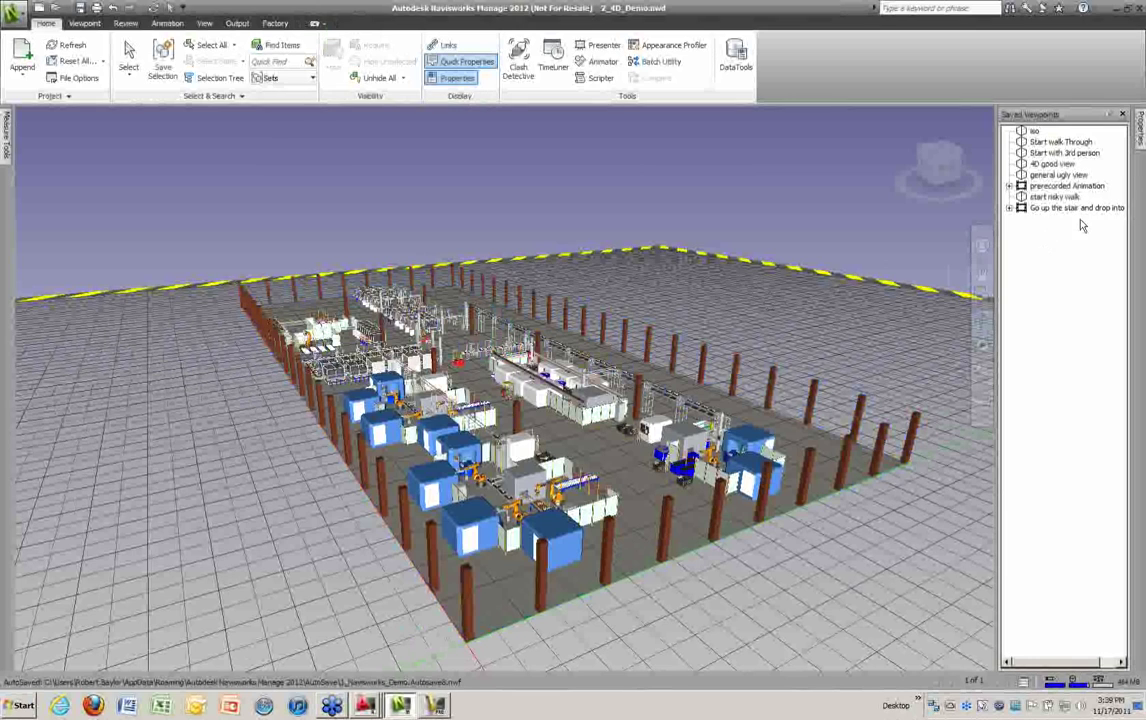
Step: Show the '4D good view' viewpoint, open TimeLiner, zoom the Gantt chart and select the CNC 1 setup task
left_click(1053, 167)
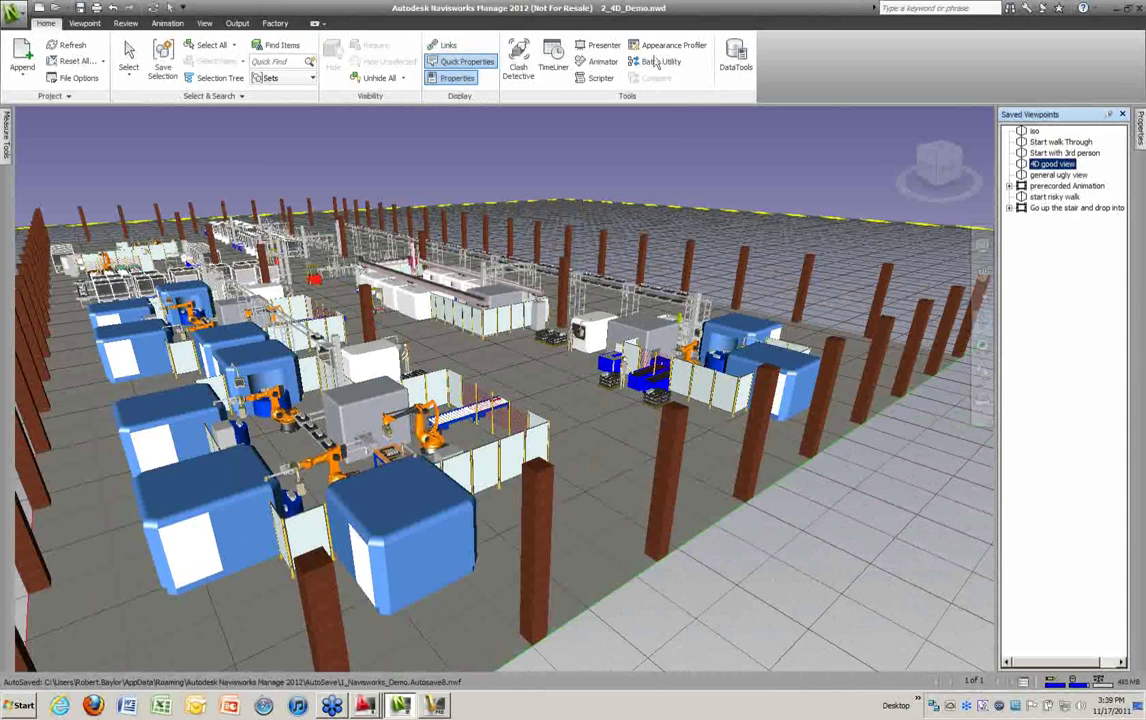
left_click(556, 56)
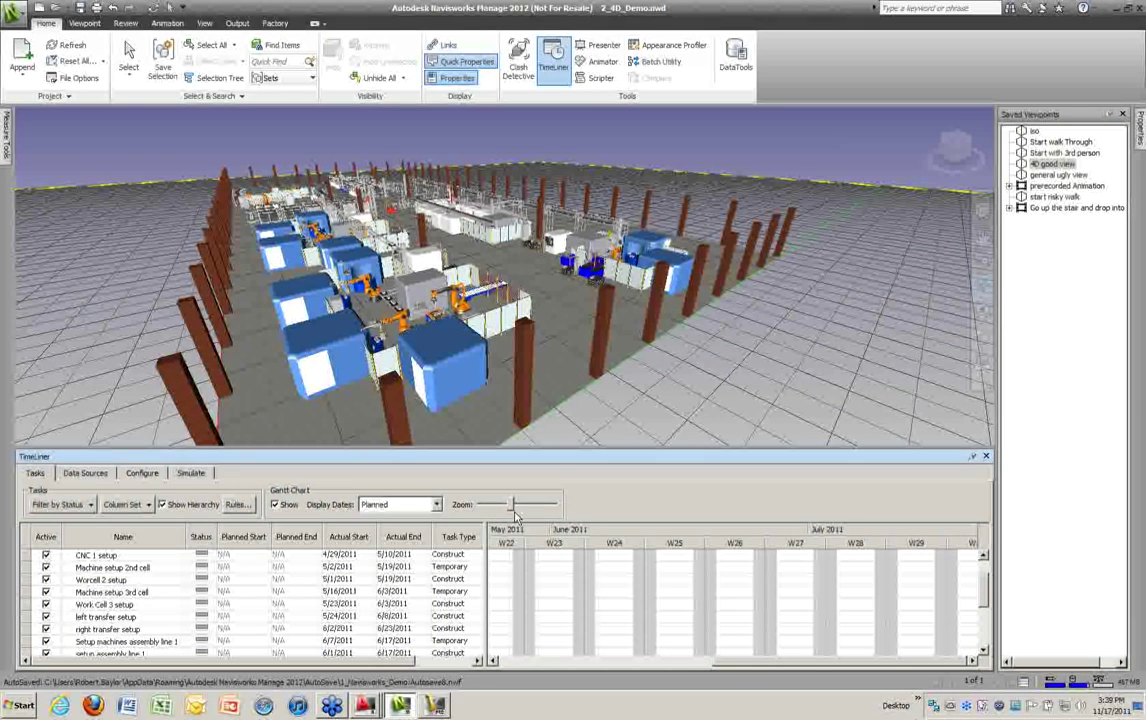
left_click_drag(513, 505, 517, 506)
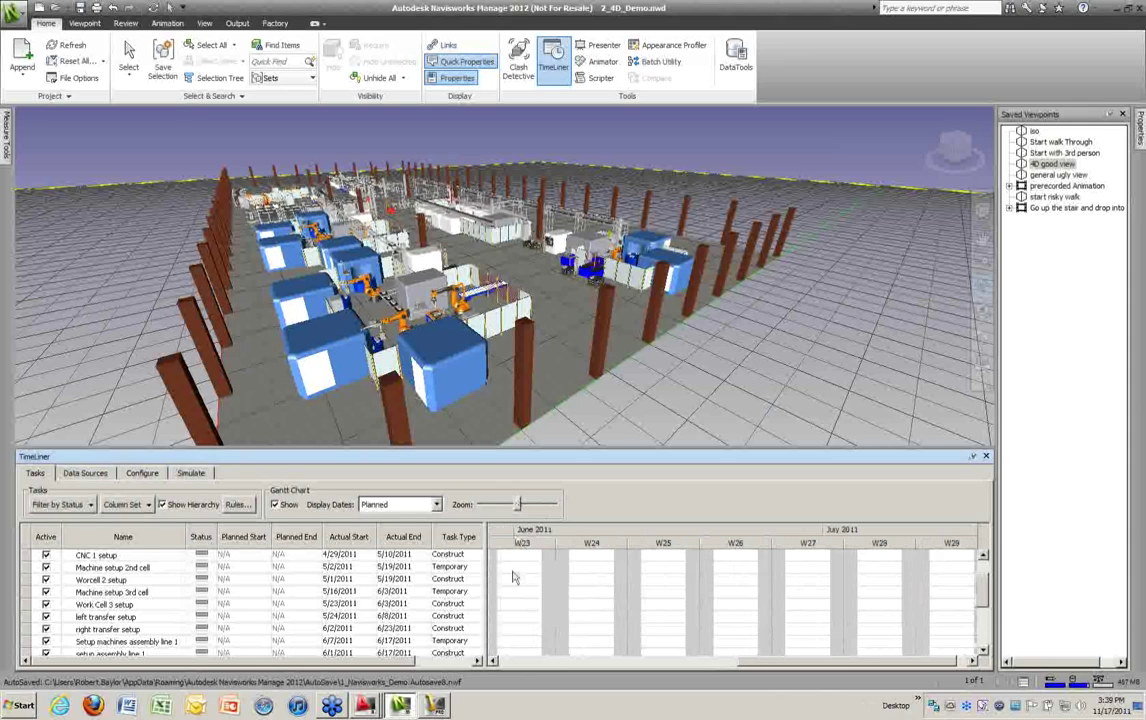
left_click(127, 579)
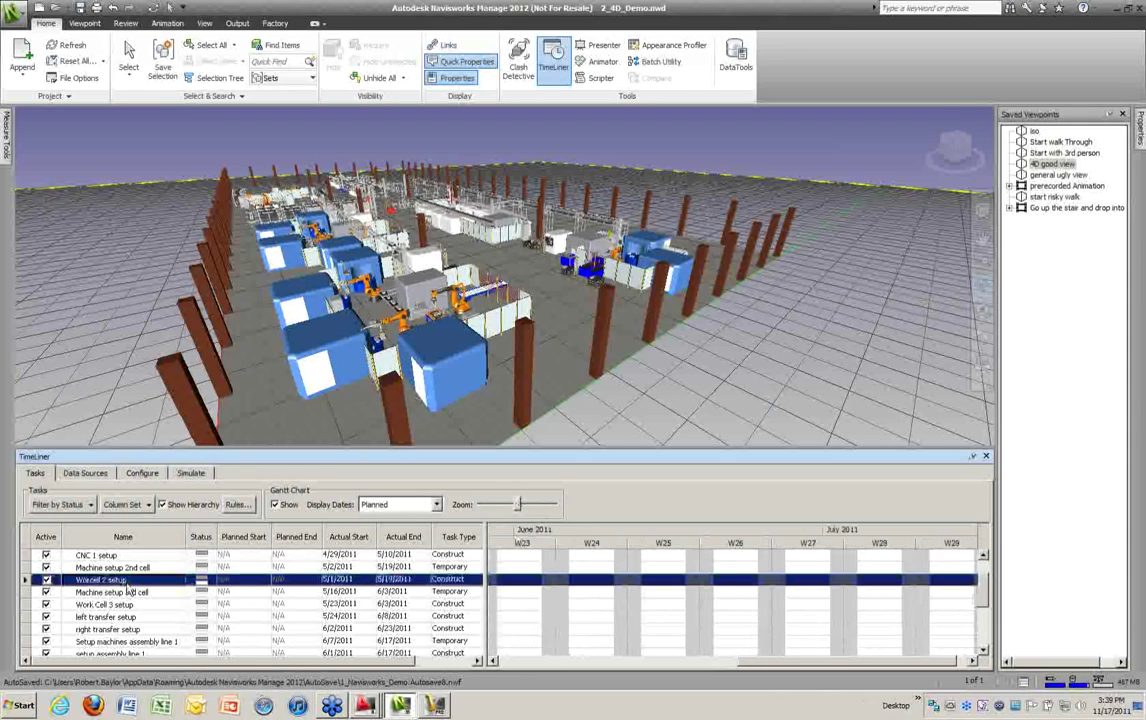
left_click(129, 557)
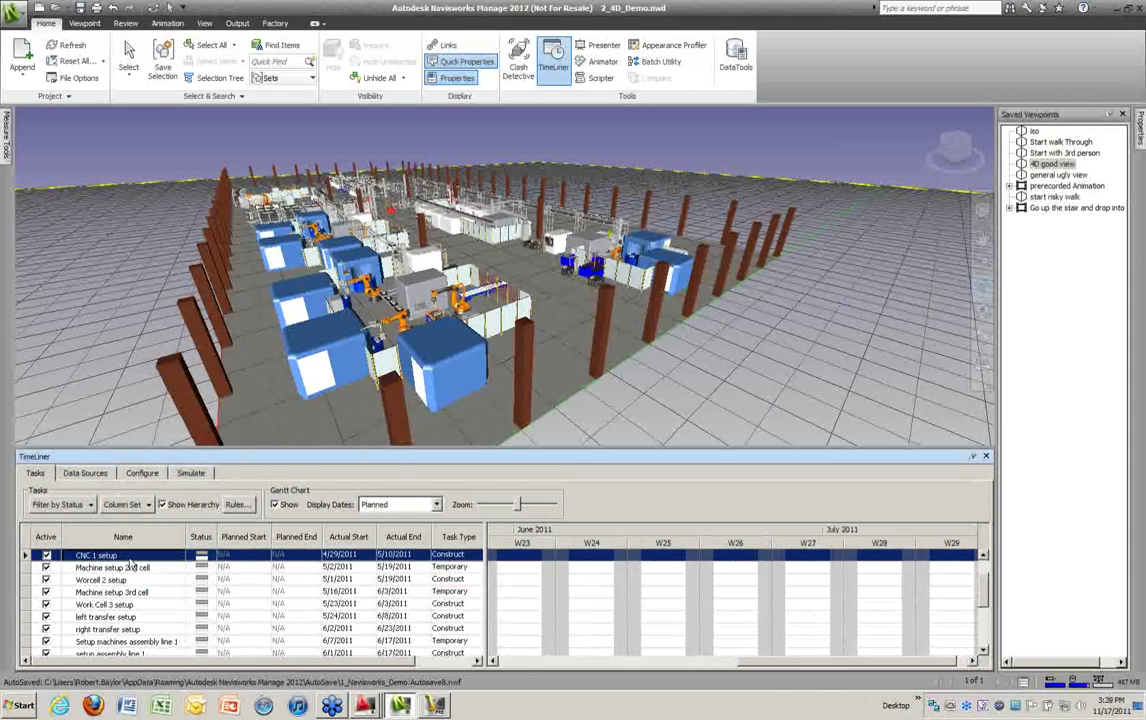
left_click(192, 474)
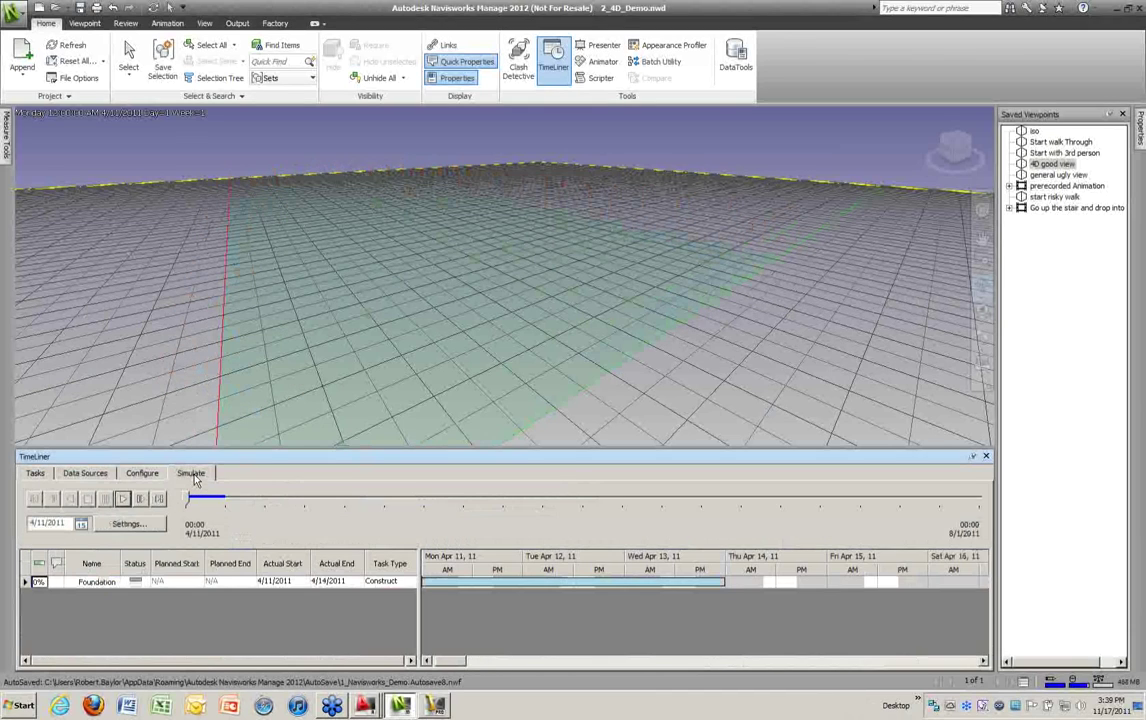
Step: Play the 4D simulation and pause it at 5/21/2011 once machine cells are installed
left_click(124, 499)
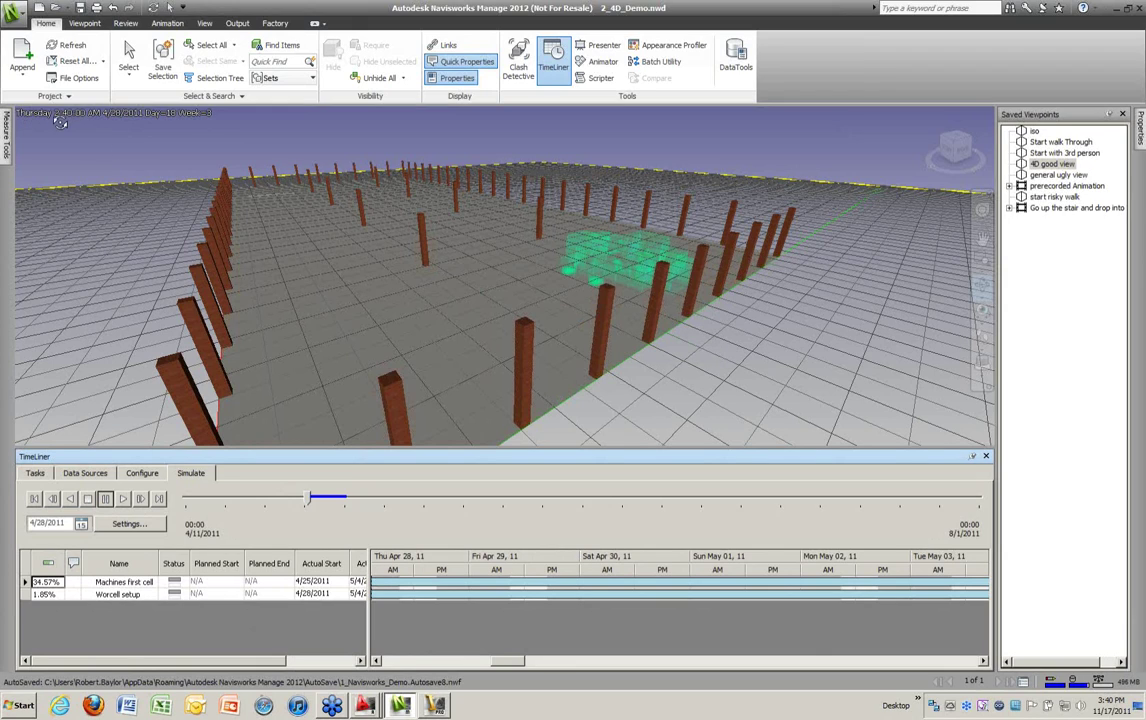
left_click(123, 499)
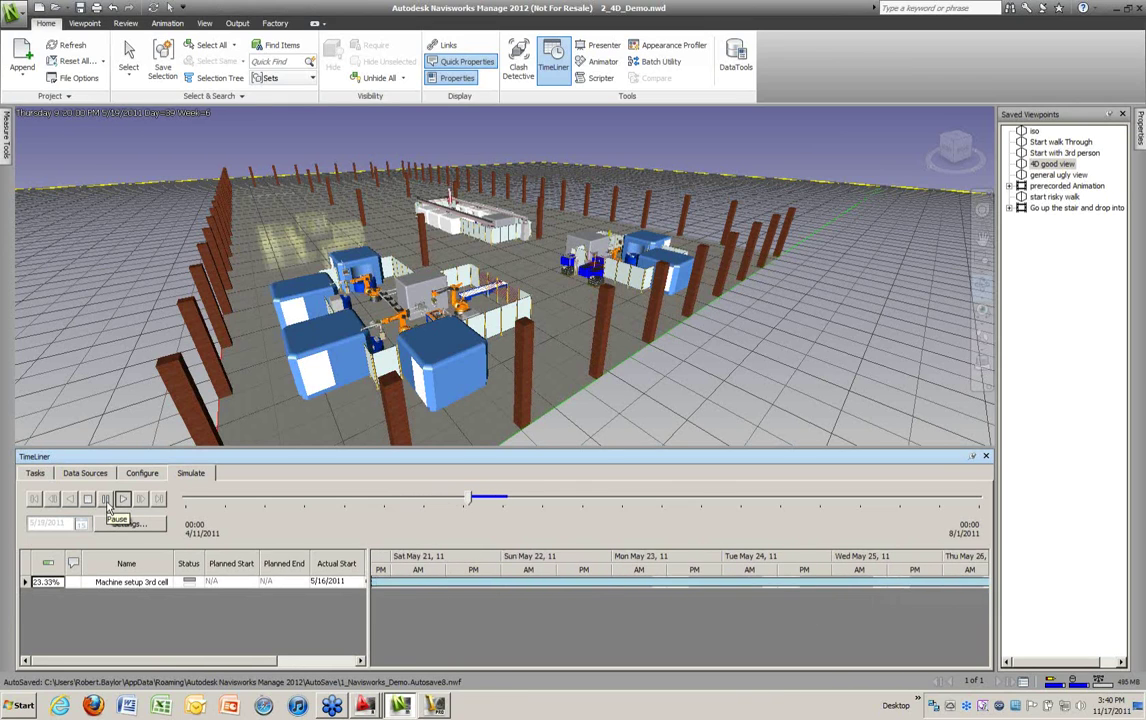
left_click(106, 502)
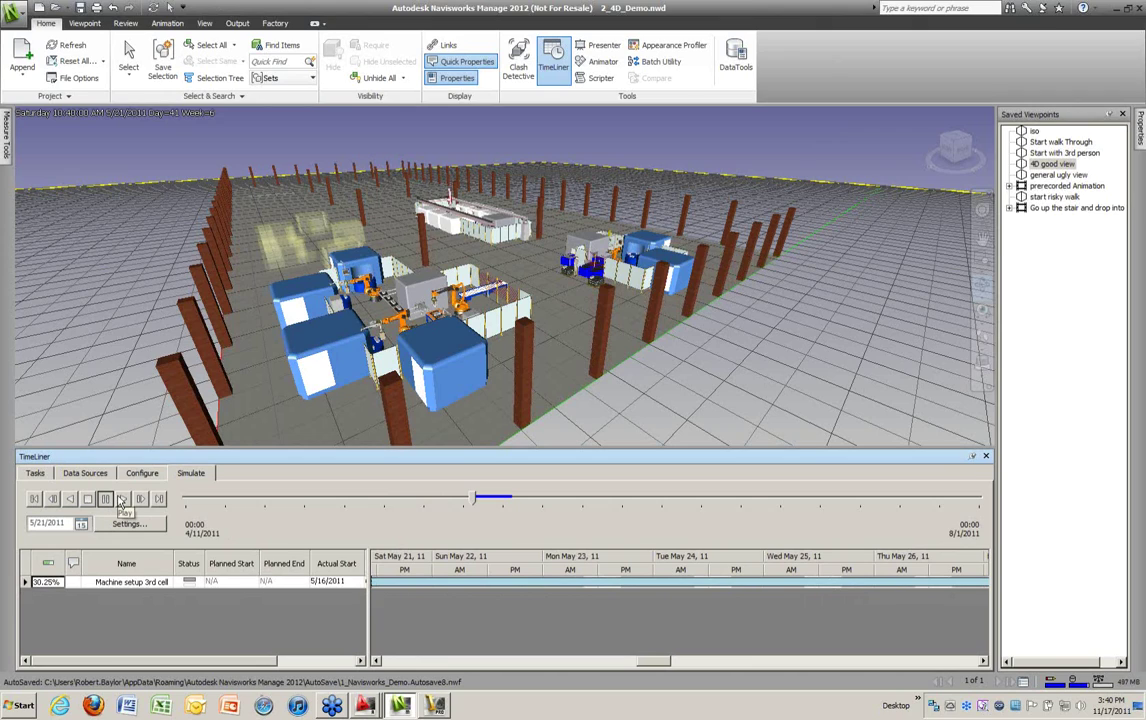